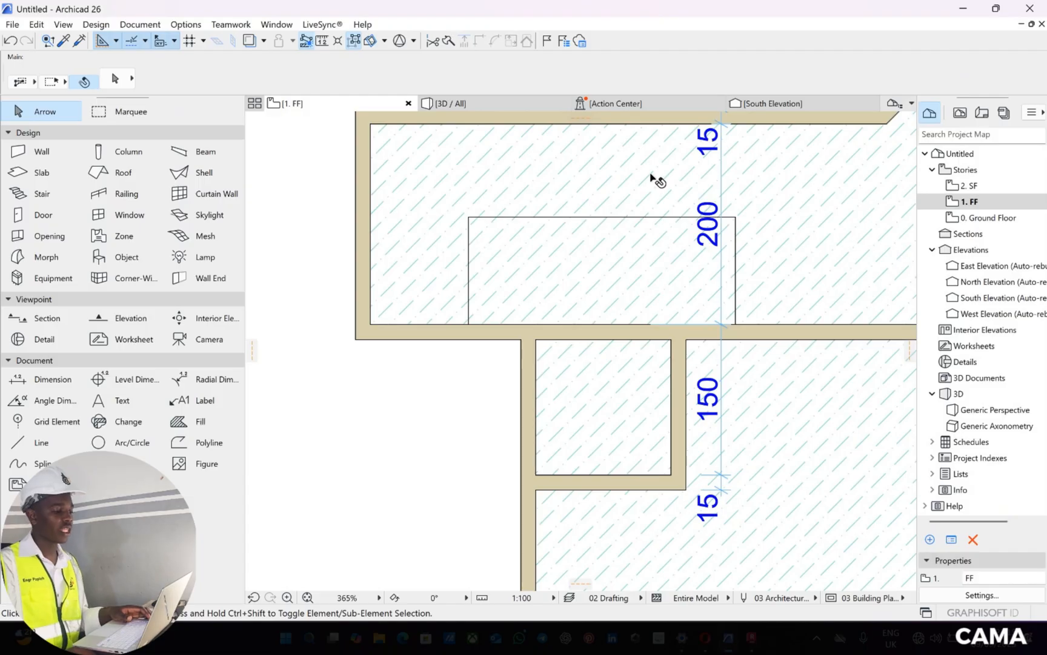
- Cut a rectangular opening in the first-floor slab following the outline drawn over the staircase
click(640, 204)
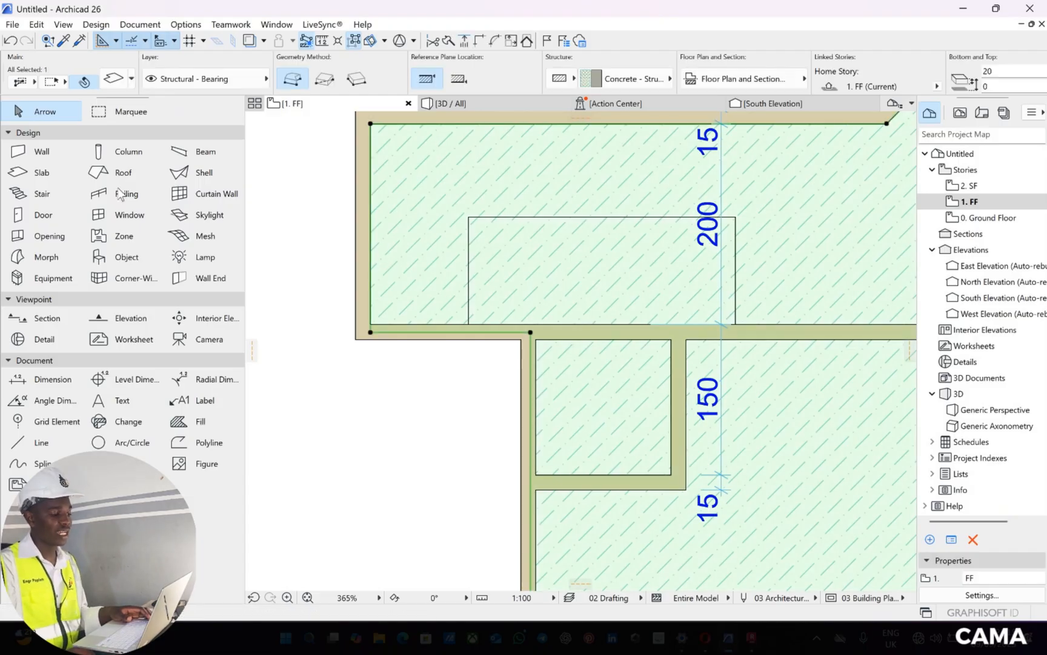
click(41, 172)
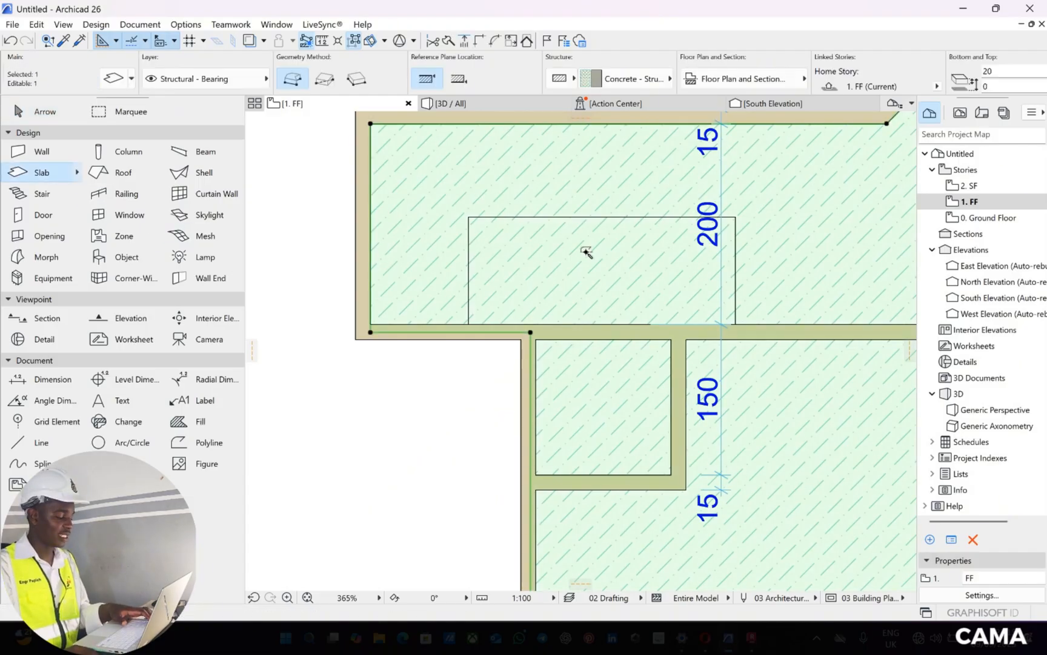
click(623, 299)
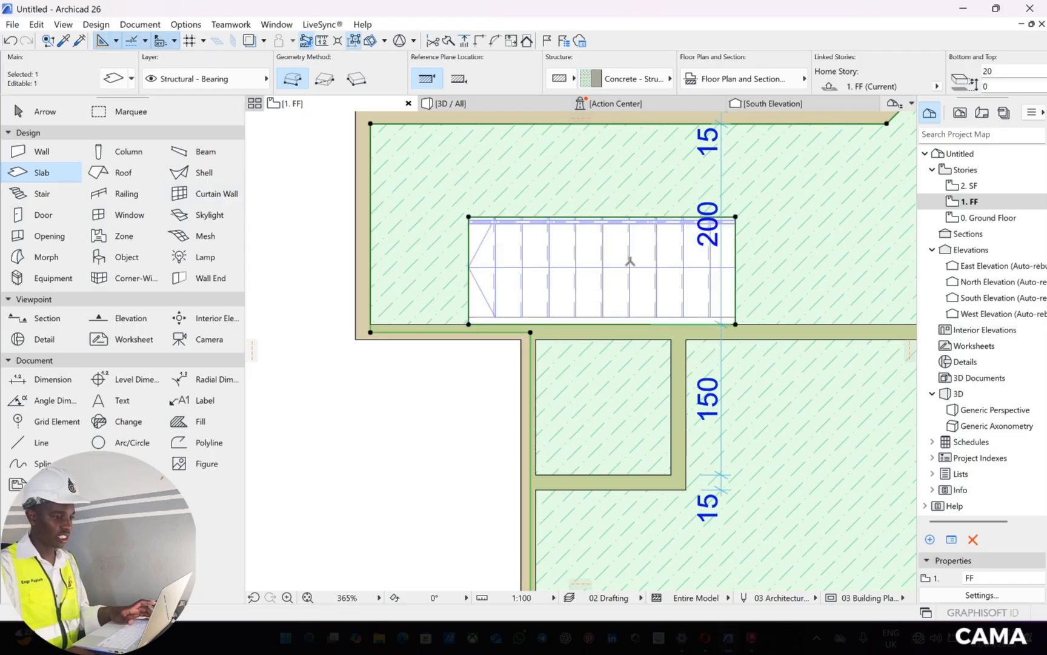
- Examine the staircase and the new slab opening in 3D, from the lower flight up to the first floor
click(510, 105)
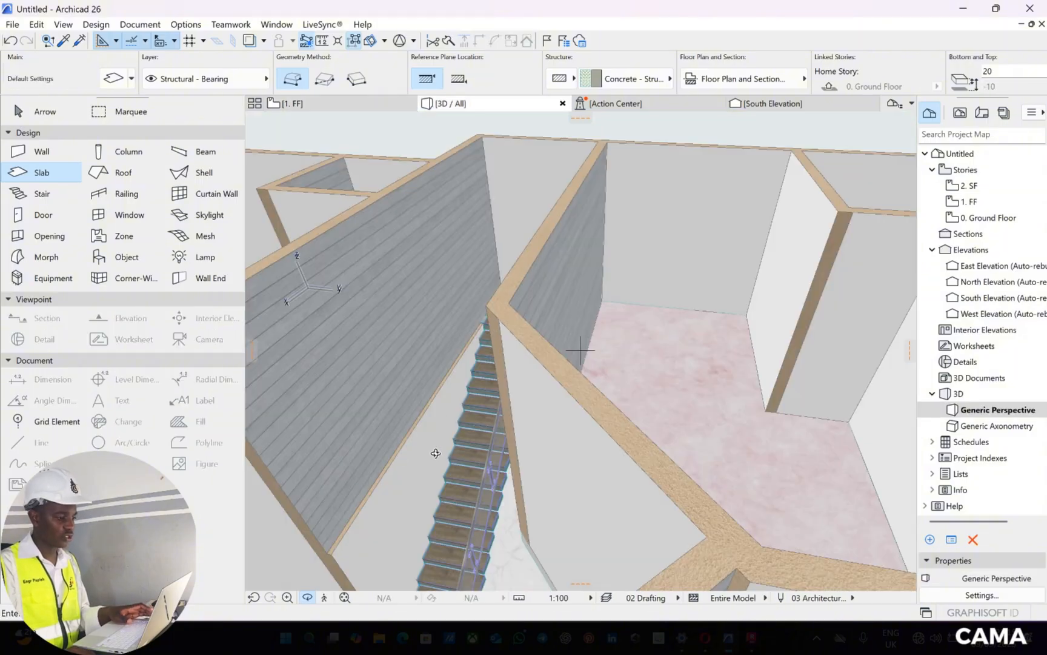
drag(542, 442, 513, 434)
scroll(500, 440, up, 5)
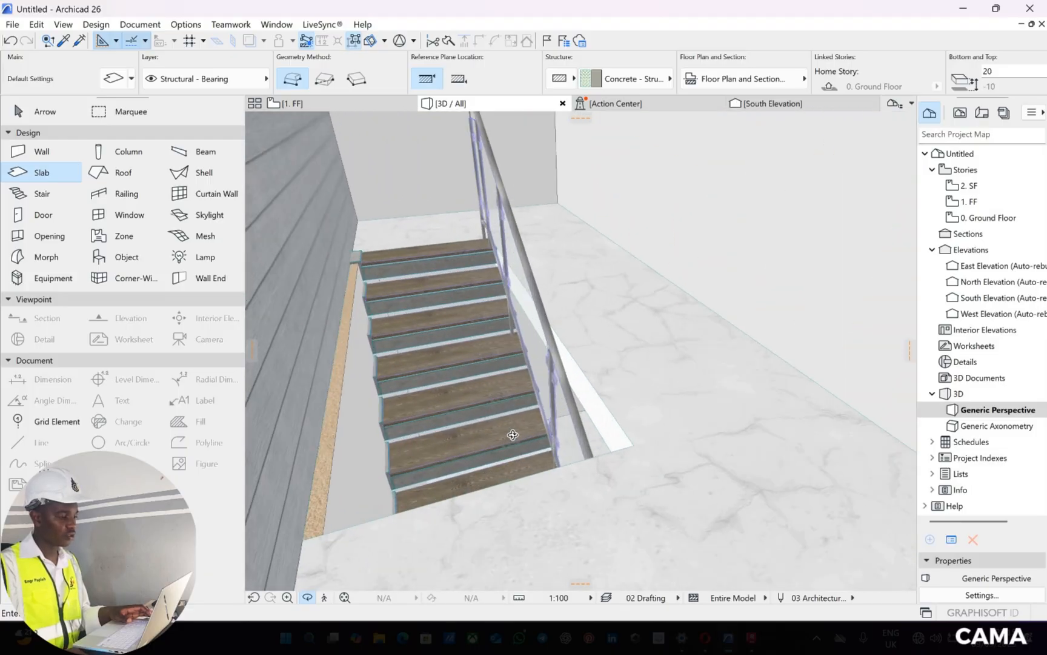
scroll(512, 434, up, 6)
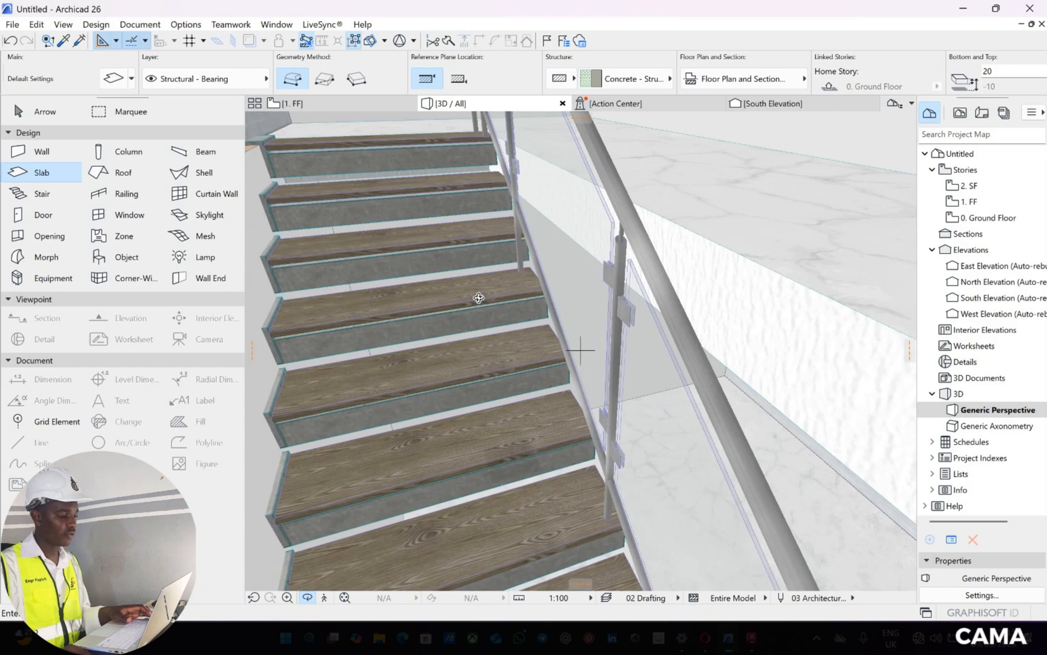
drag(479, 297, 494, 543)
drag(506, 366, 518, 332)
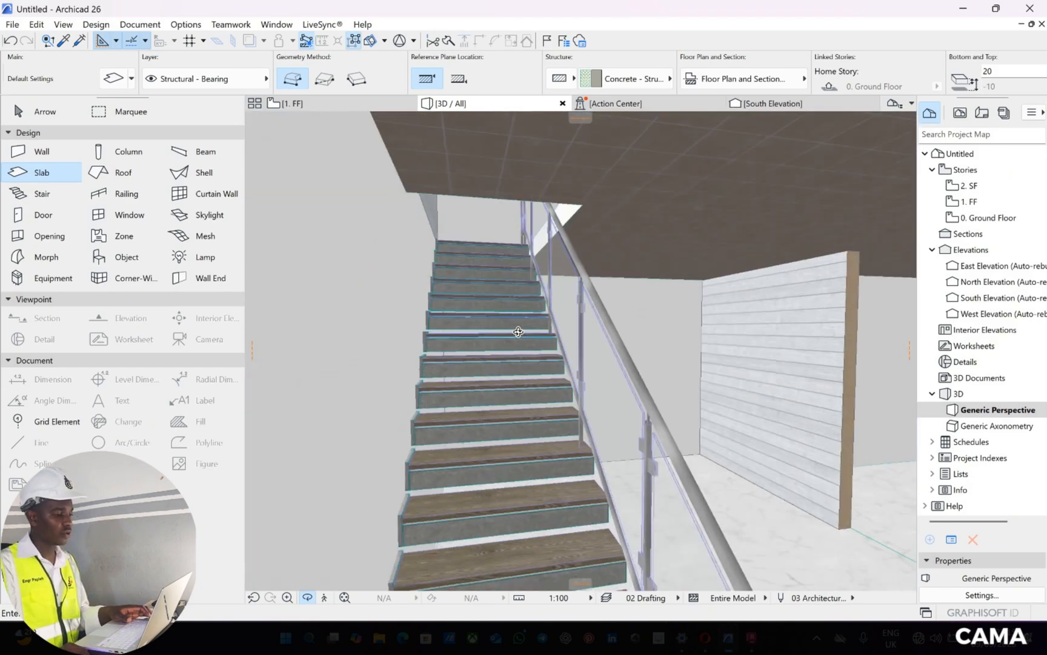
scroll(518, 332, up, 5)
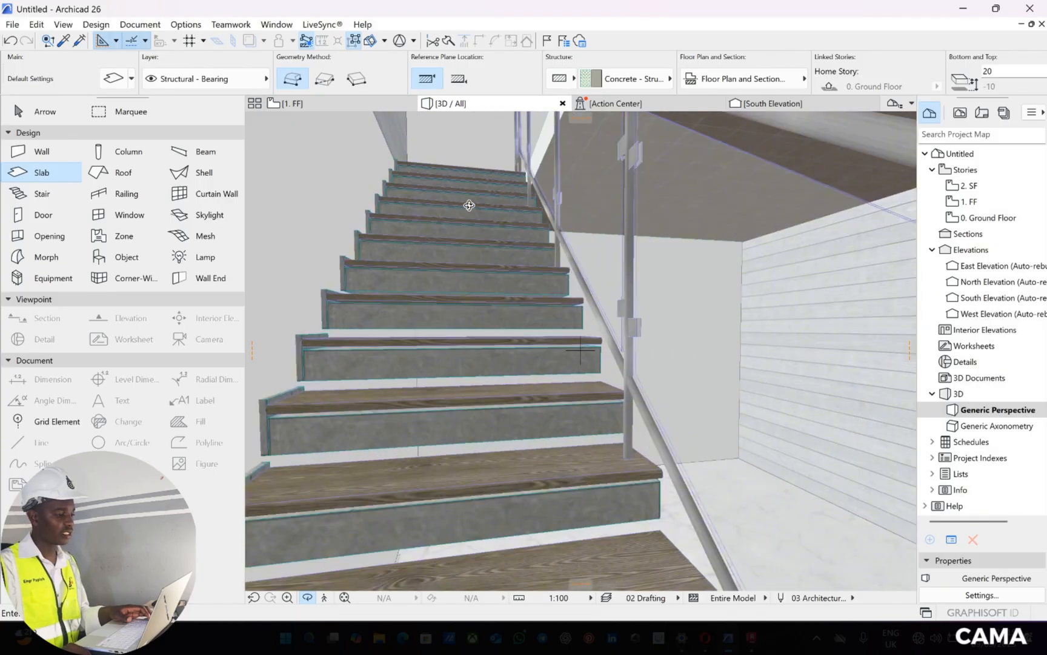
drag(469, 205, 547, 425)
scroll(514, 374, down, 3)
scroll(547, 426, up, 4)
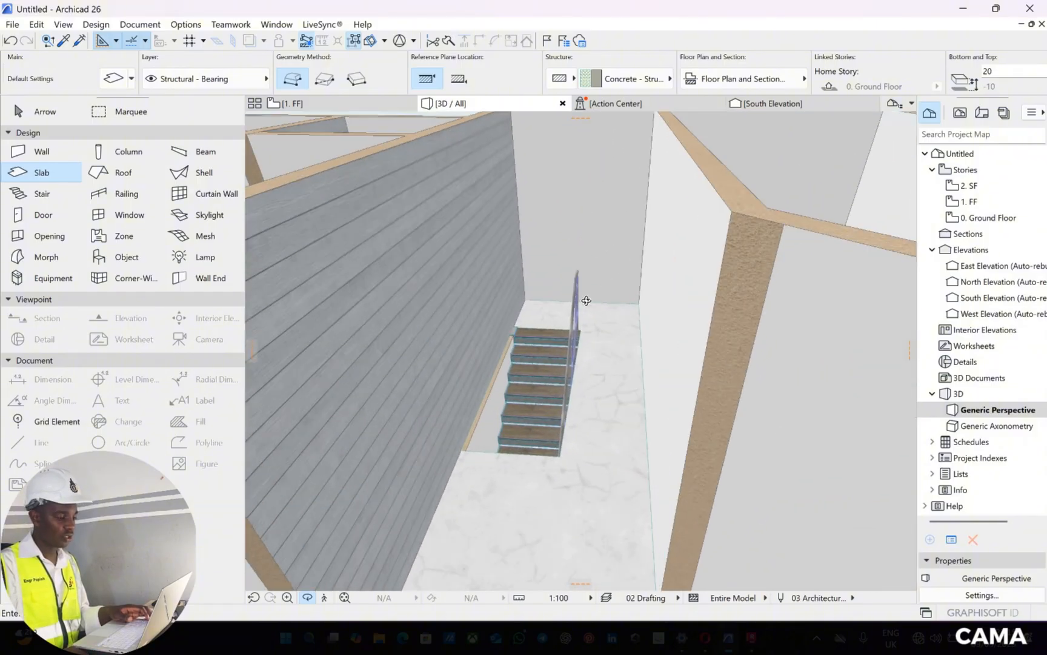
scroll(591, 308, up, 2)
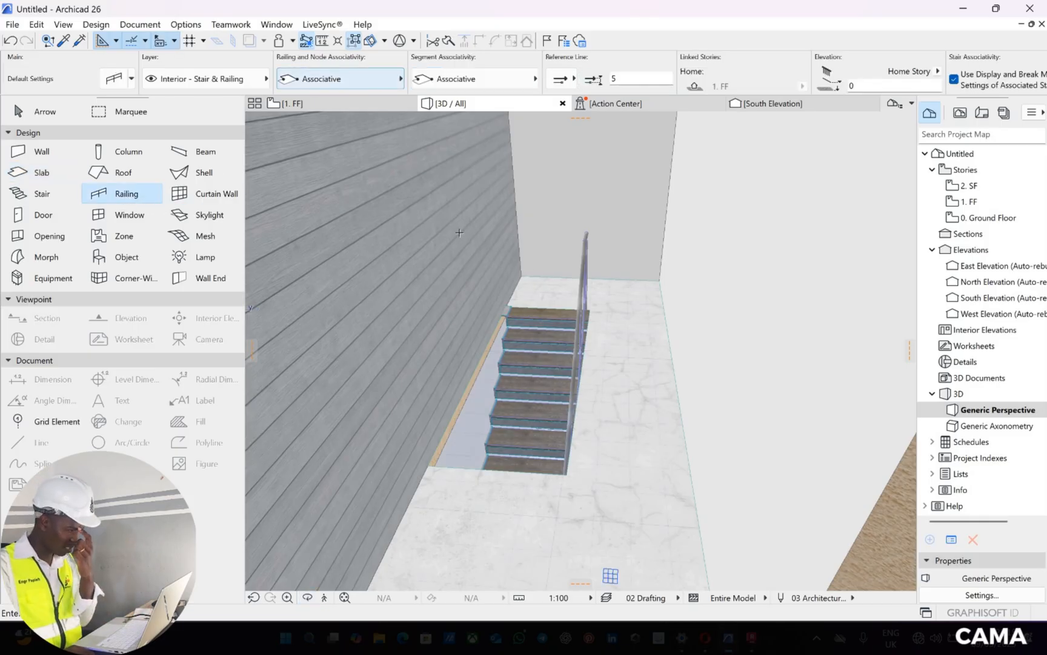
- Draw an L-shaped railing on the FF floor plan from the wall, around the stair opening's short end and along its long open edge
click(339, 100)
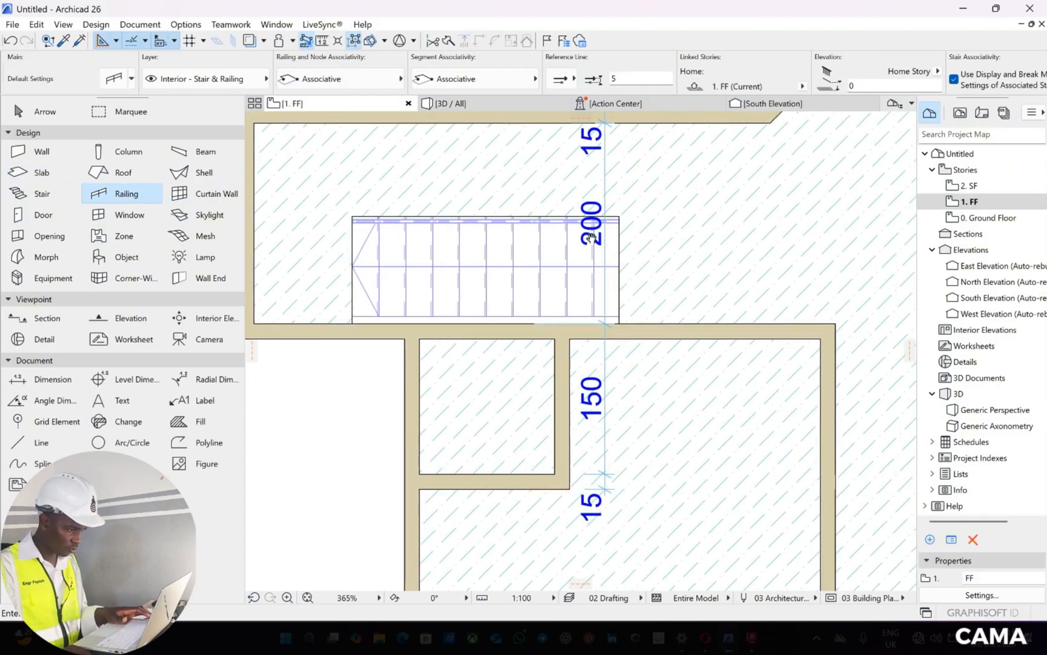
scroll(675, 236, up, 4)
scroll(675, 236, down, 2)
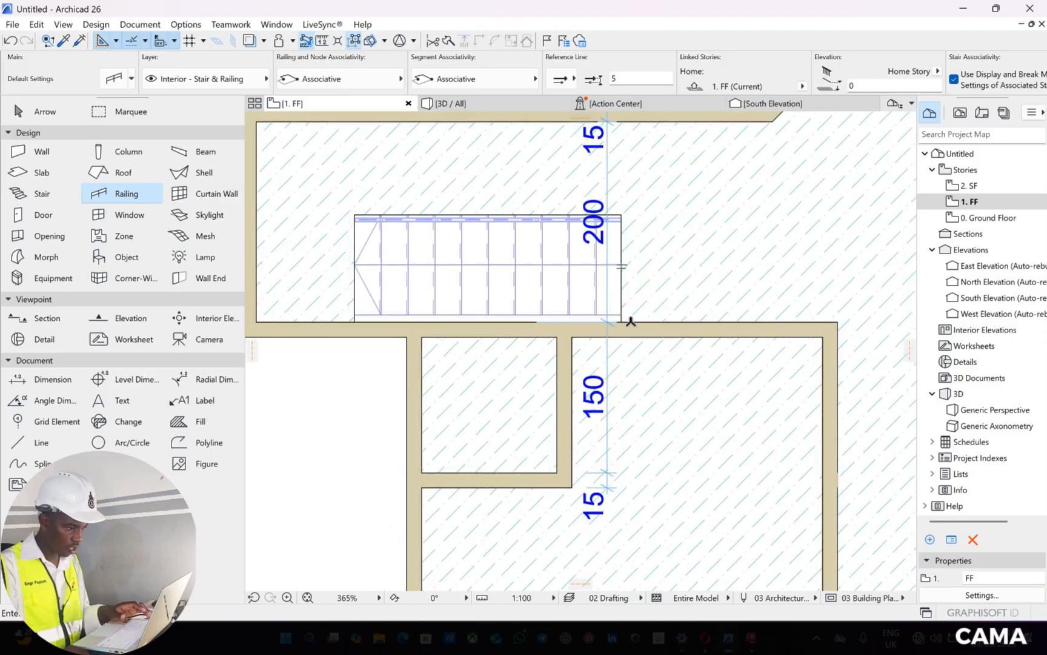
scroll(613, 323, up, 6)
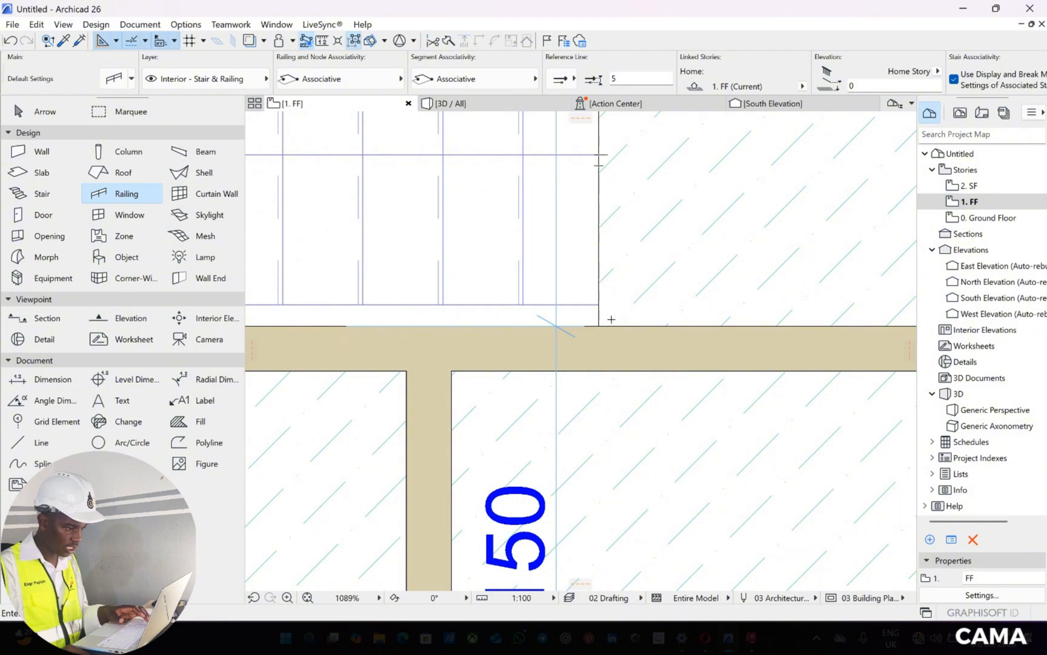
click(610, 325)
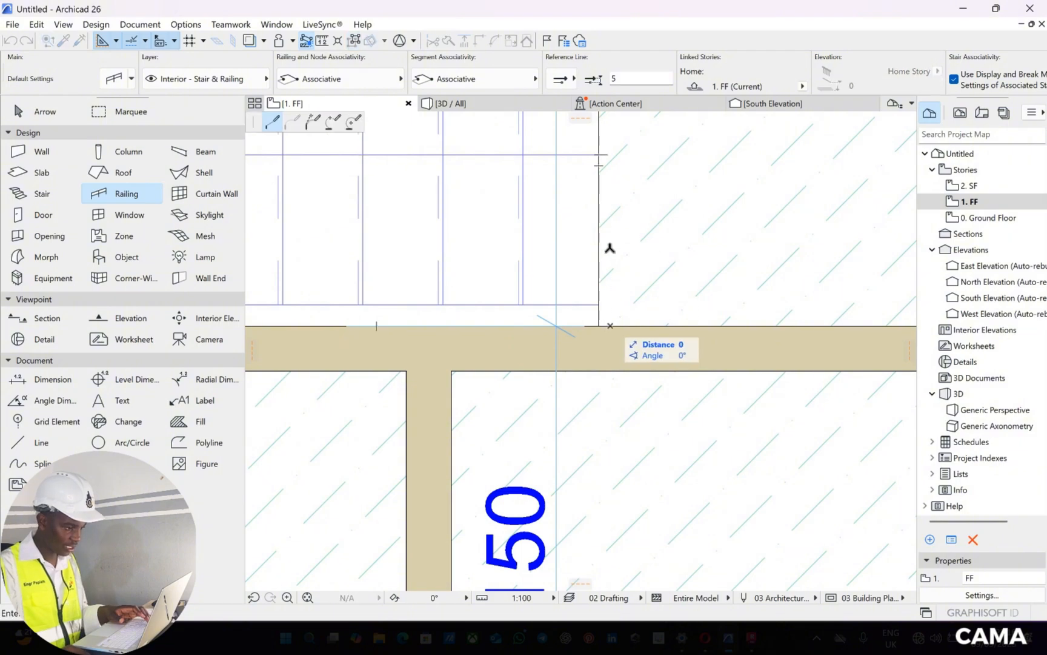
key(Escape)
click(625, 326)
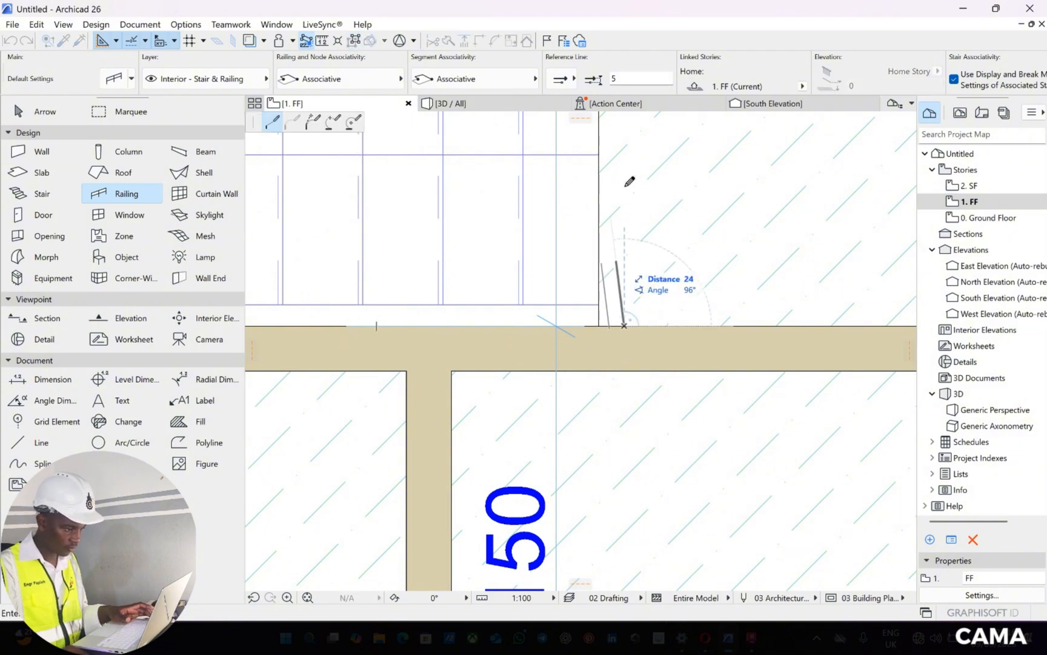
scroll(624, 197, down, 2)
middle_drag(629, 115, 632, 238)
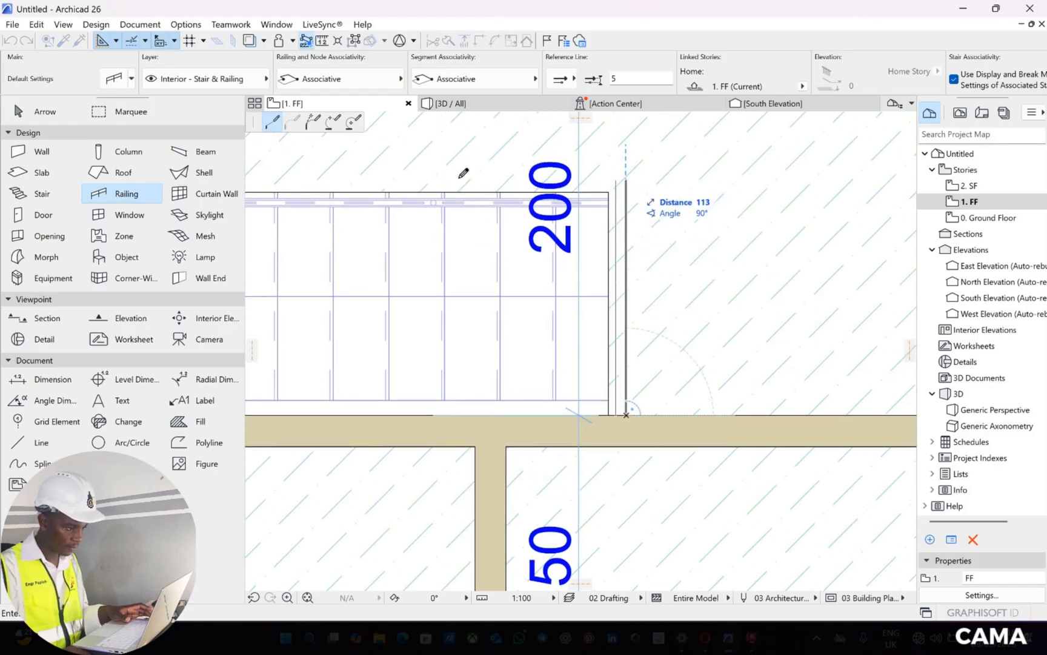
middle_drag(458, 180, 678, 202)
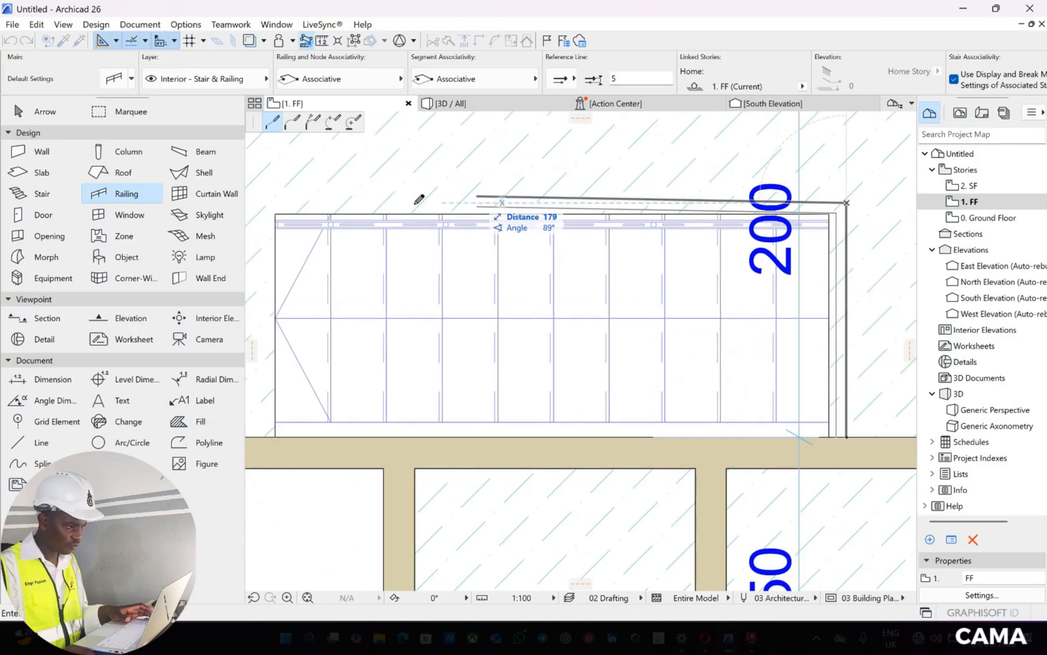
click(415, 201)
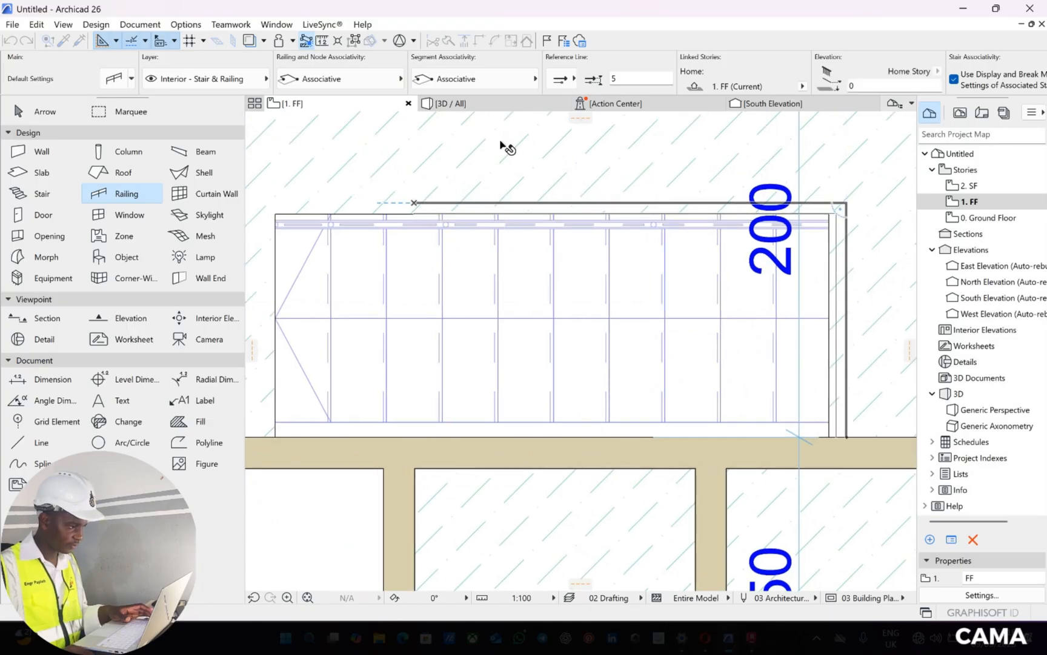
key(Escape)
- Set the bottom rail height of the new stairwell railing to 5 in its rail settings
key(F3)
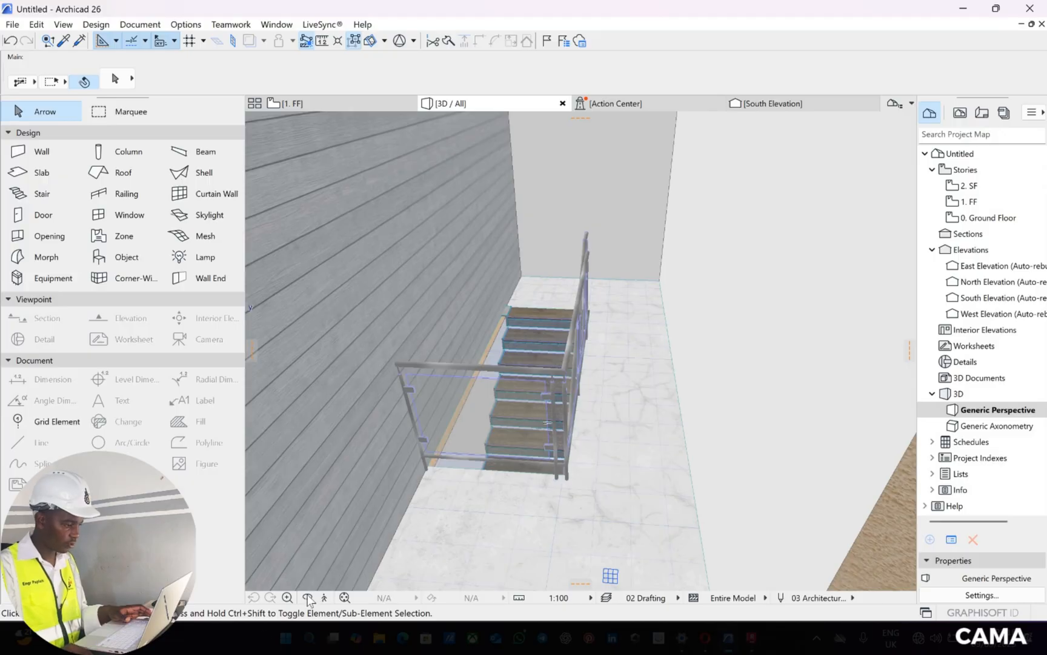
drag(483, 398, 527, 312)
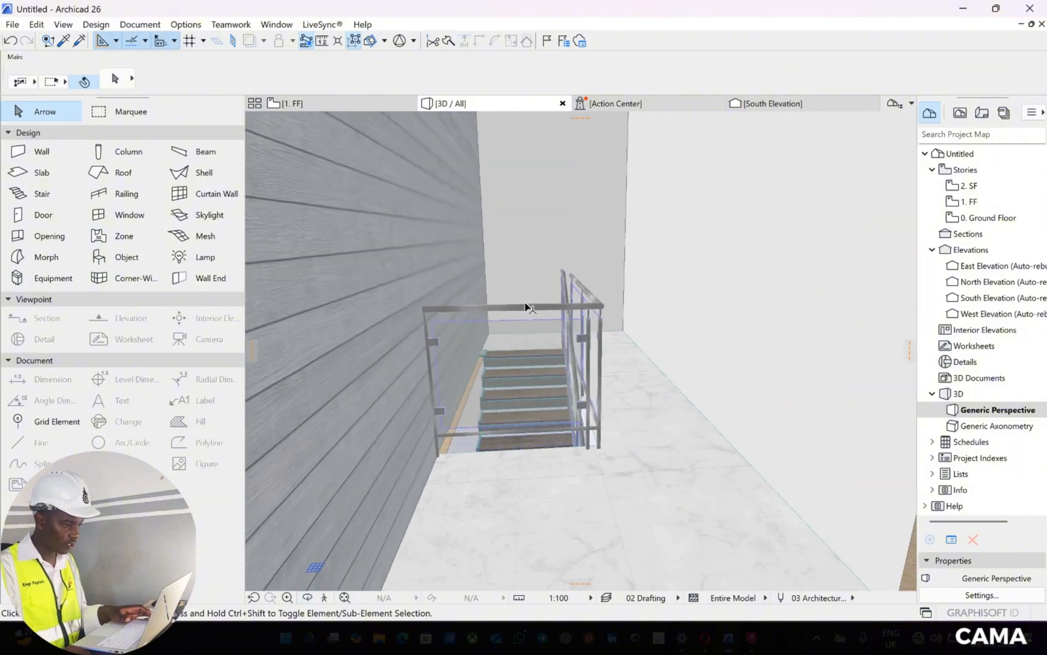
click(567, 290)
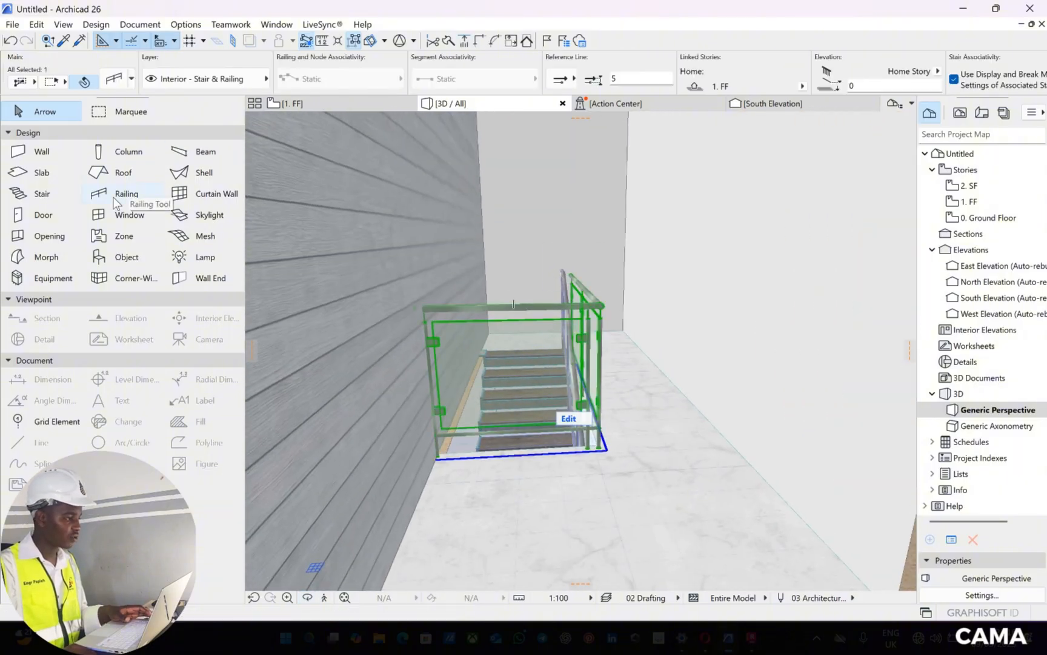
click(114, 197)
double_click(114, 197)
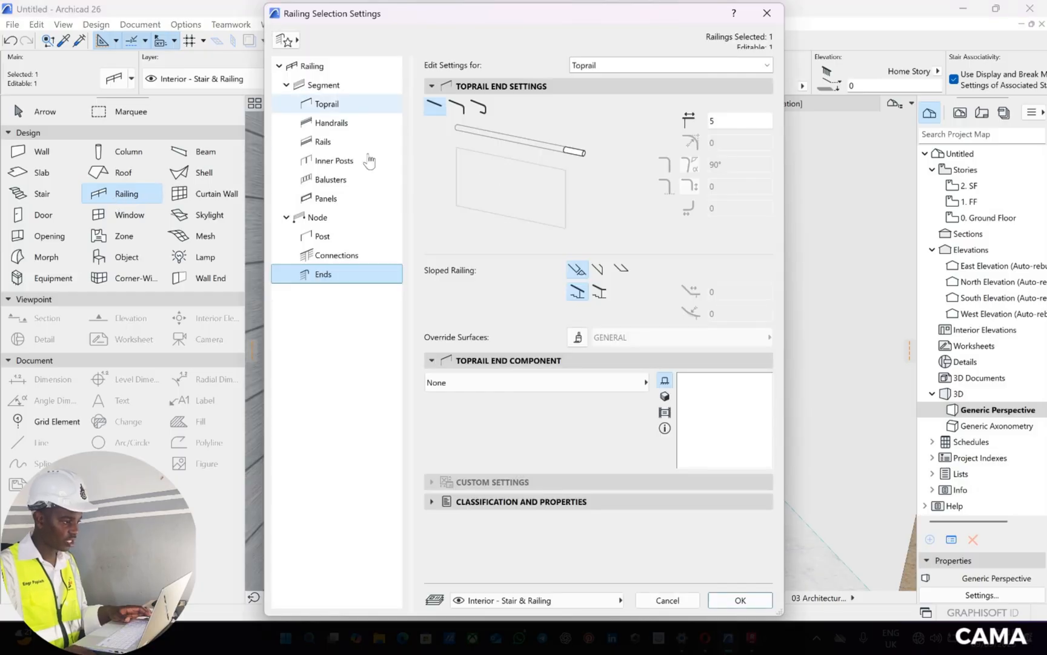
click(341, 71)
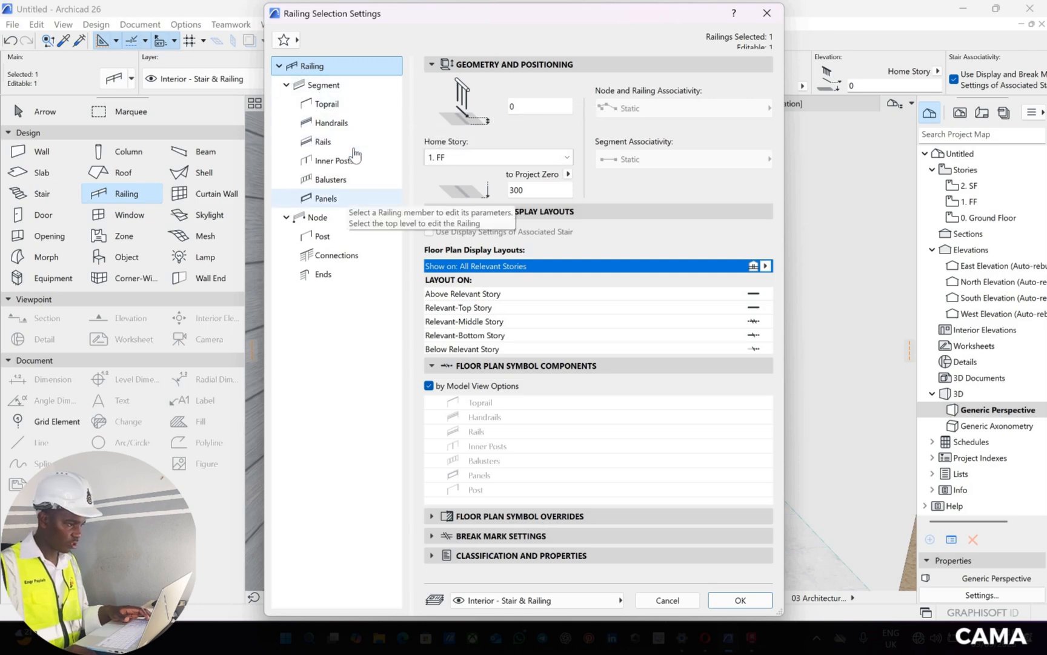
click(323, 141)
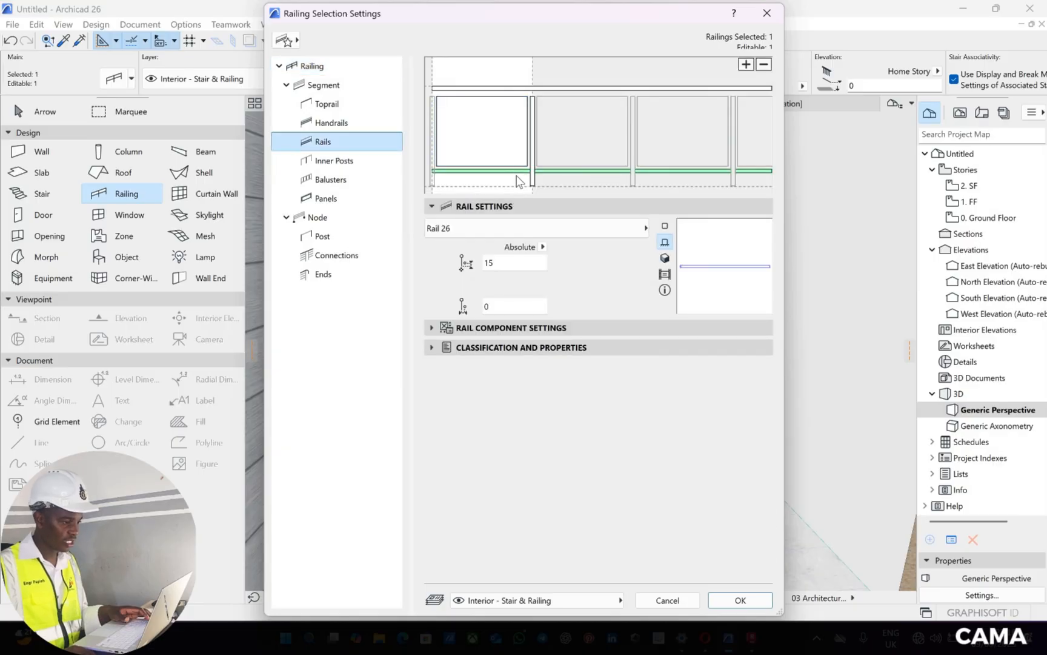
click(521, 192)
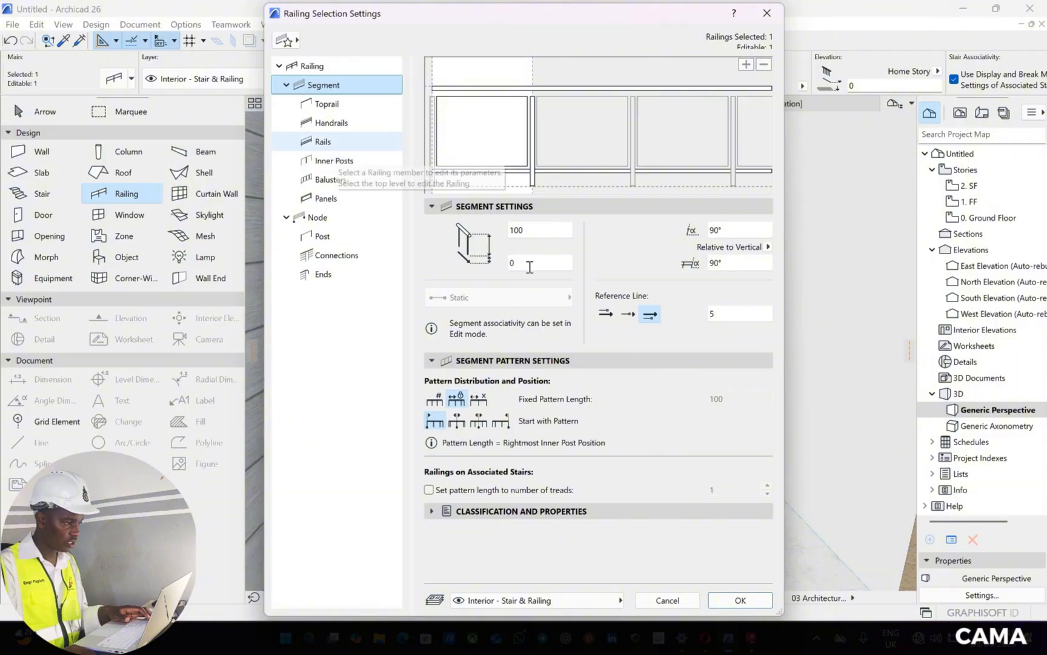
click(323, 141)
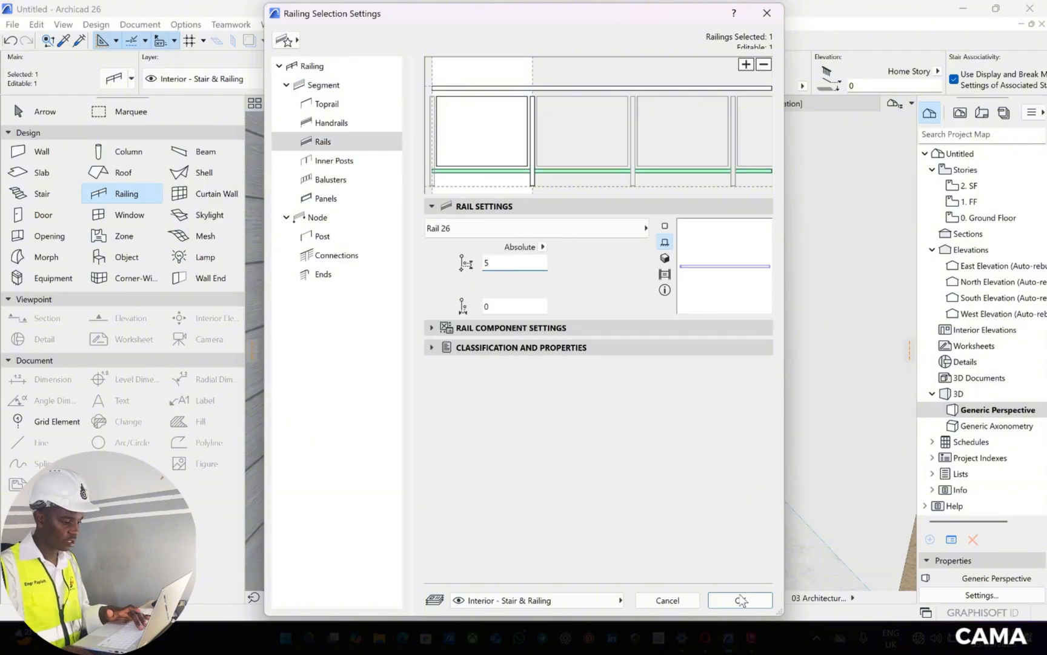
key(Return)
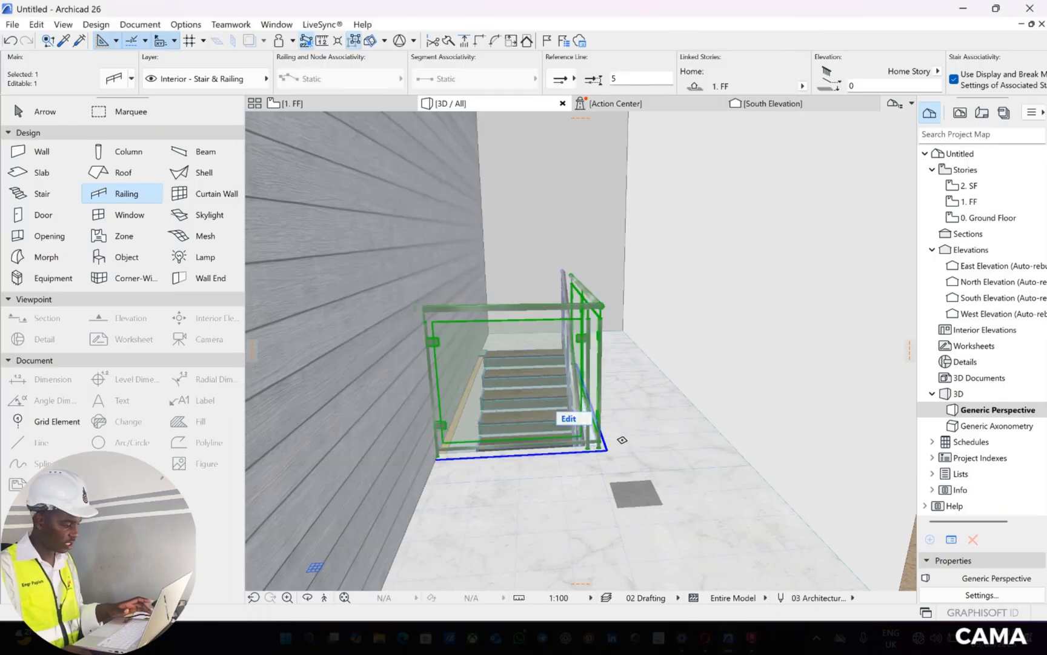
key(Escape)
- Choose the Frameless Glass Railing favorite for the Railing tool
click(308, 598)
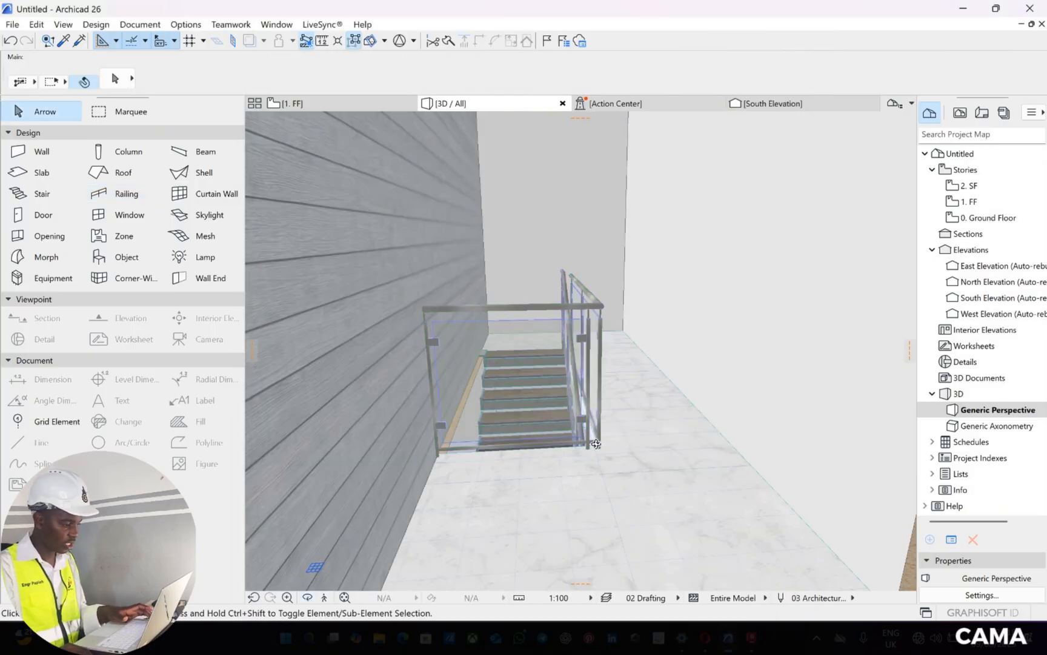
drag(548, 459, 556, 421)
scroll(557, 421, down, 5)
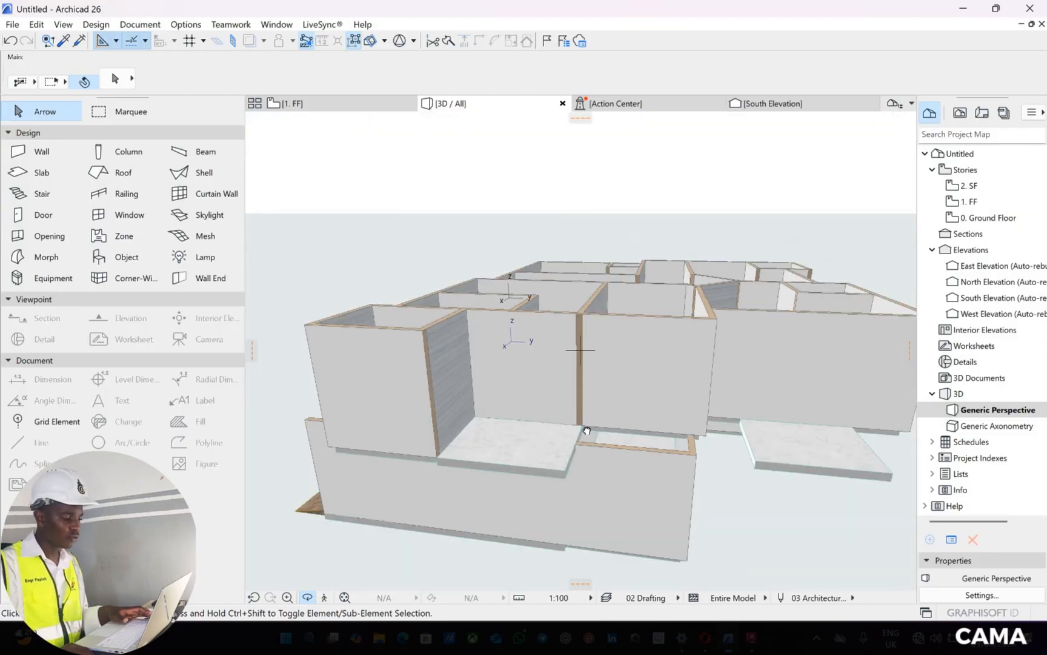
scroll(613, 340, up, 5)
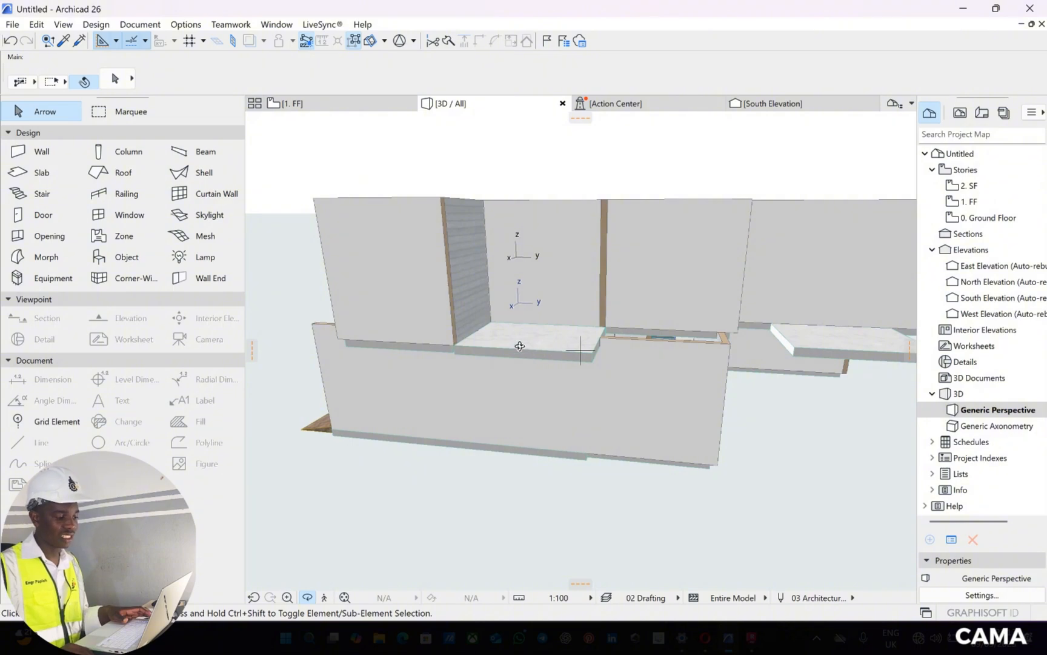
drag(509, 311, 555, 317)
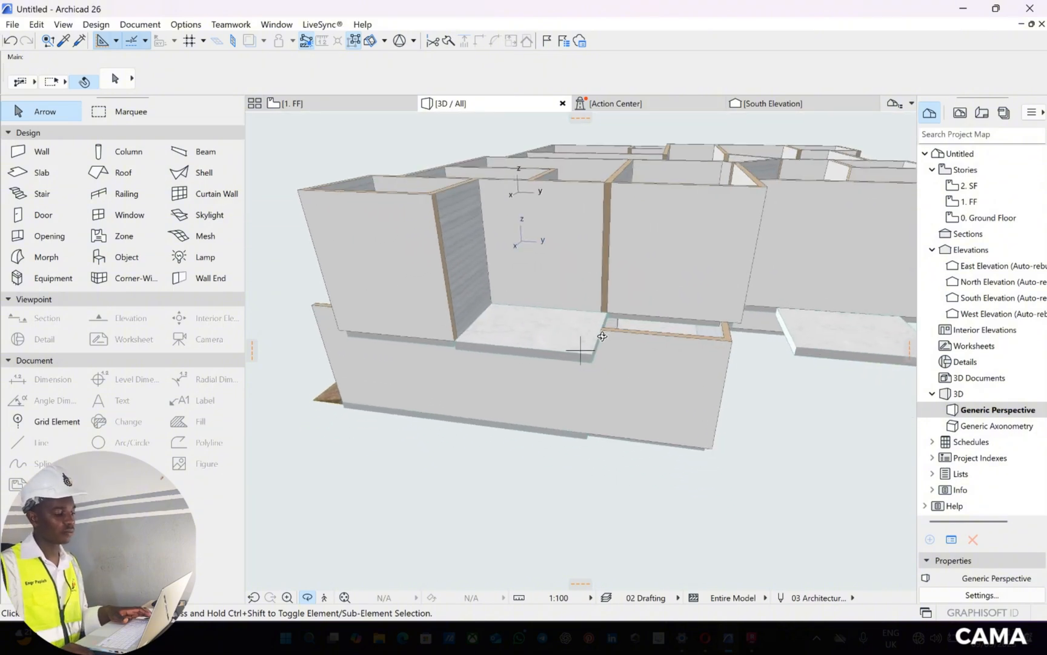
scroll(581, 351, down, 3)
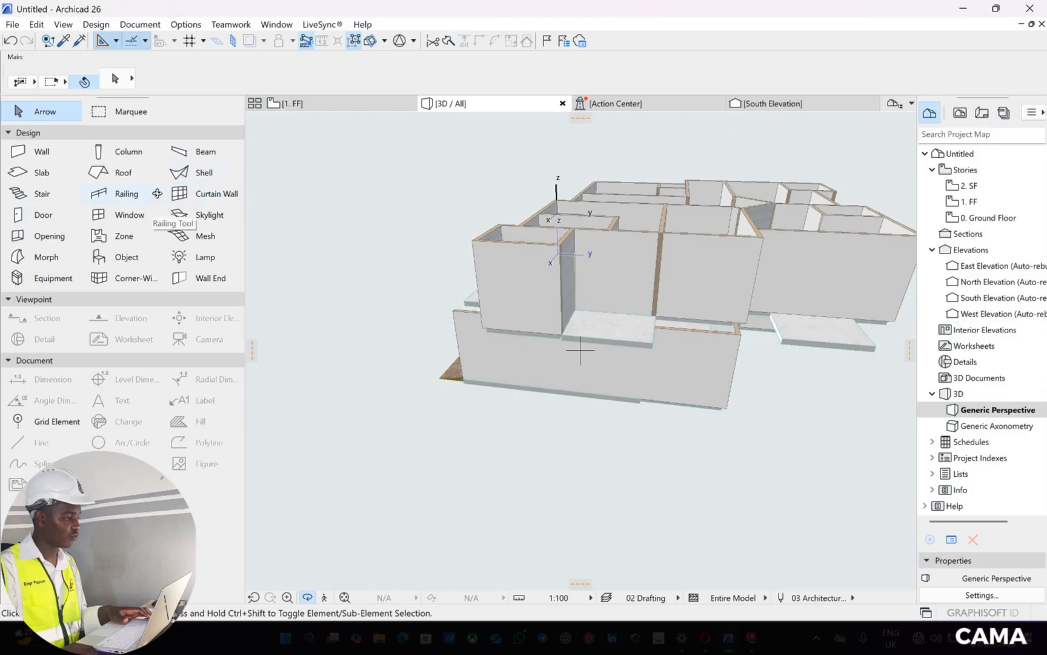
click(158, 194)
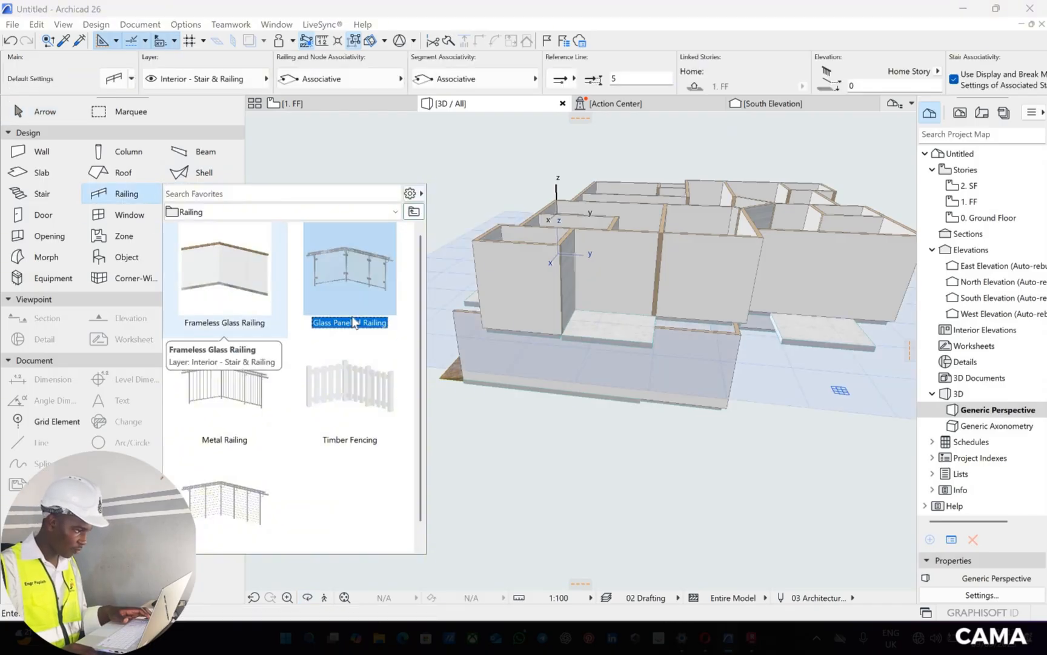
click(209, 276)
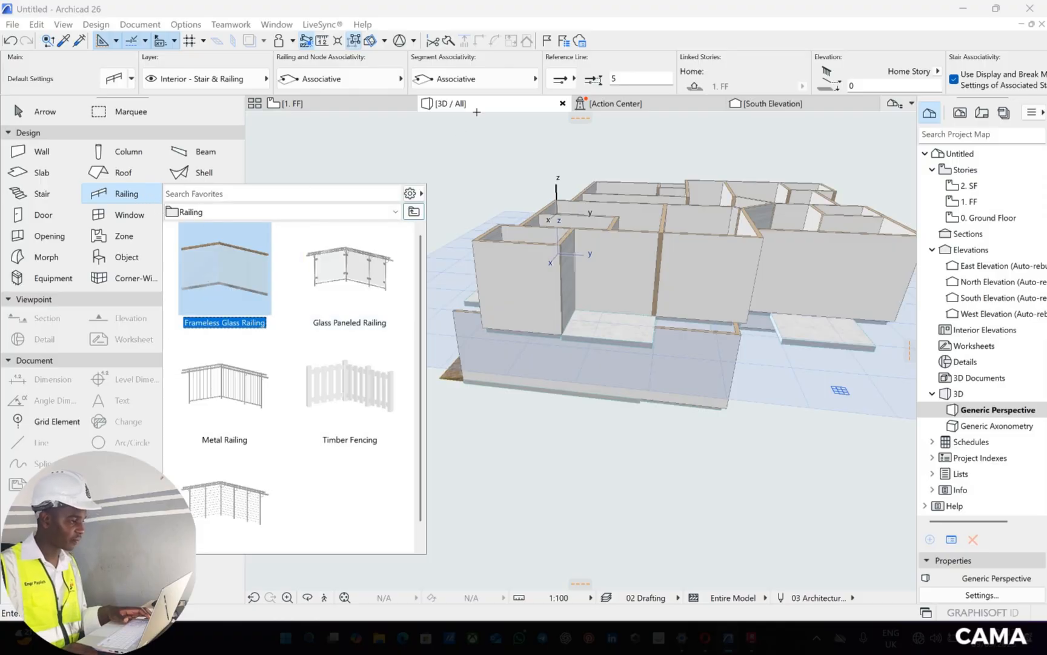
click(373, 125)
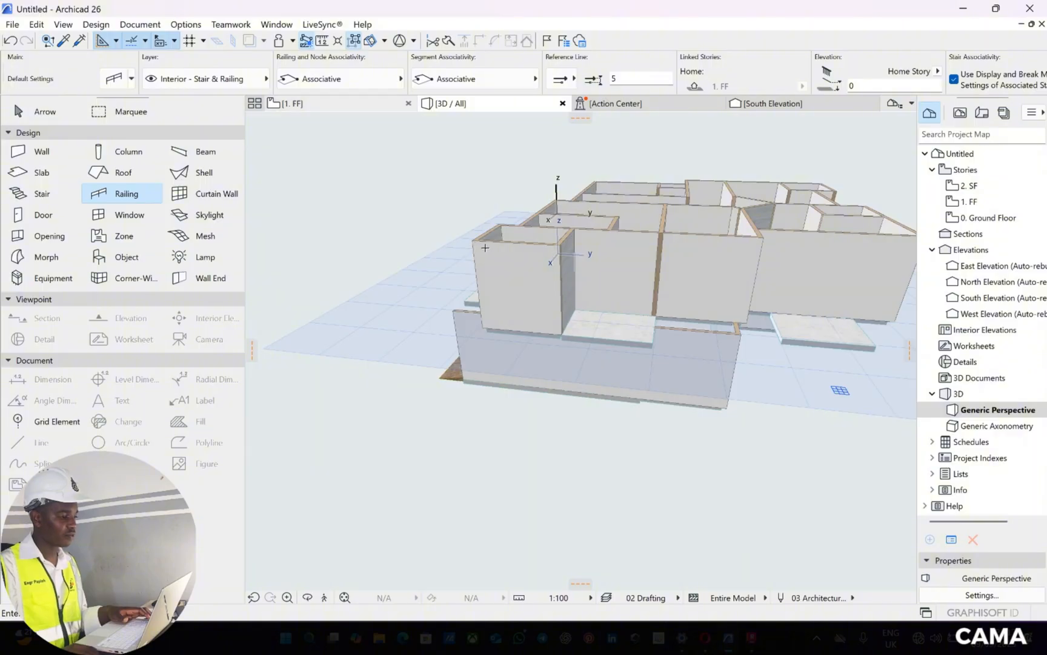
- On the FF floor plan, draw a railing just inside the south balcony's open edges from wall to wall, following its angled section
key(F2)
middle_drag(559, 325, 531, 301)
scroll(531, 300, down, 4)
middle_drag(431, 305, 428, 302)
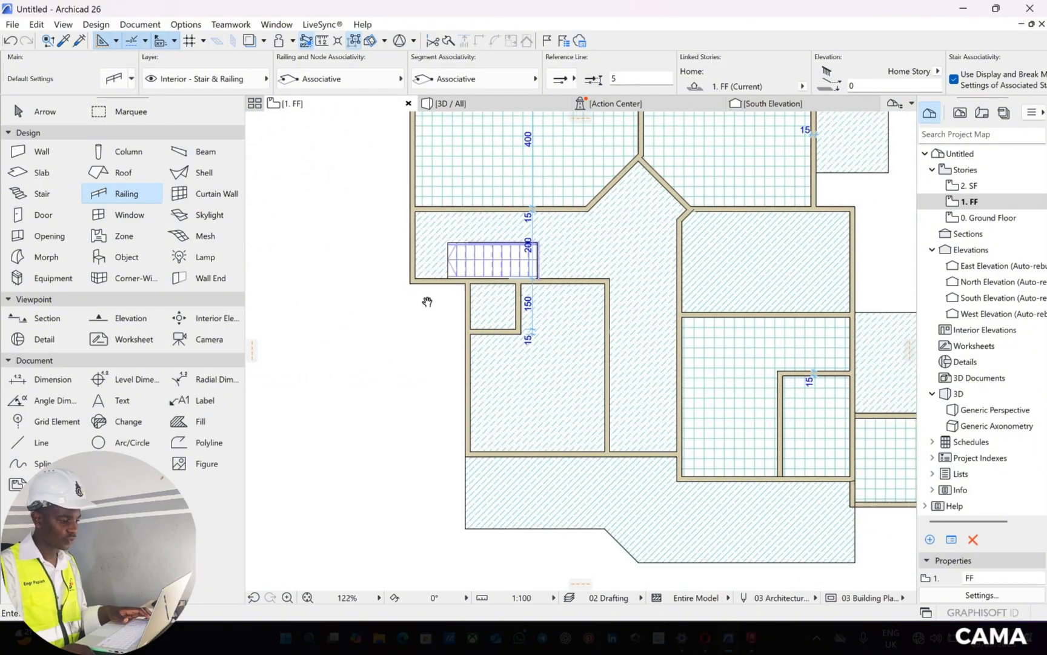
scroll(484, 156, up, 8)
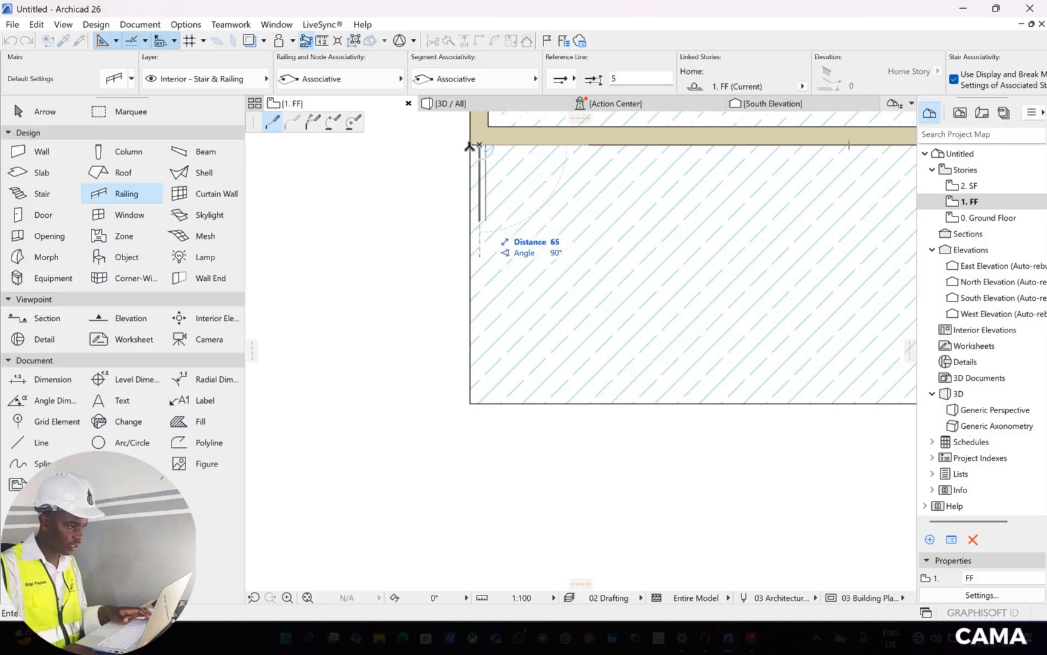
scroll(484, 147, up, 1)
scroll(484, 147, up, 3)
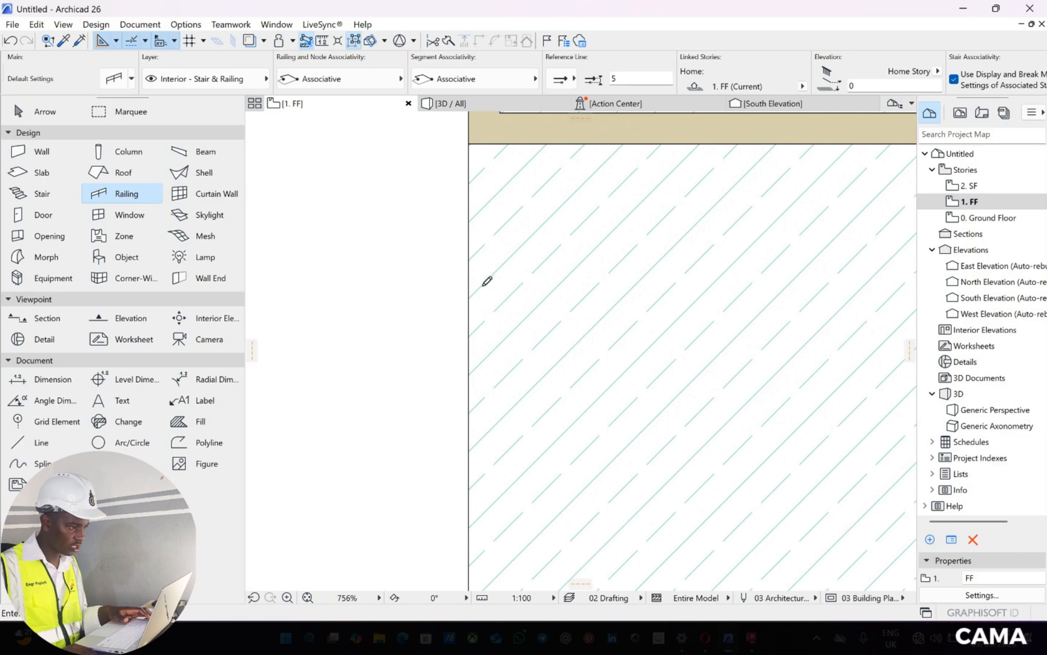
click(484, 145)
scroll(484, 359, down, 3)
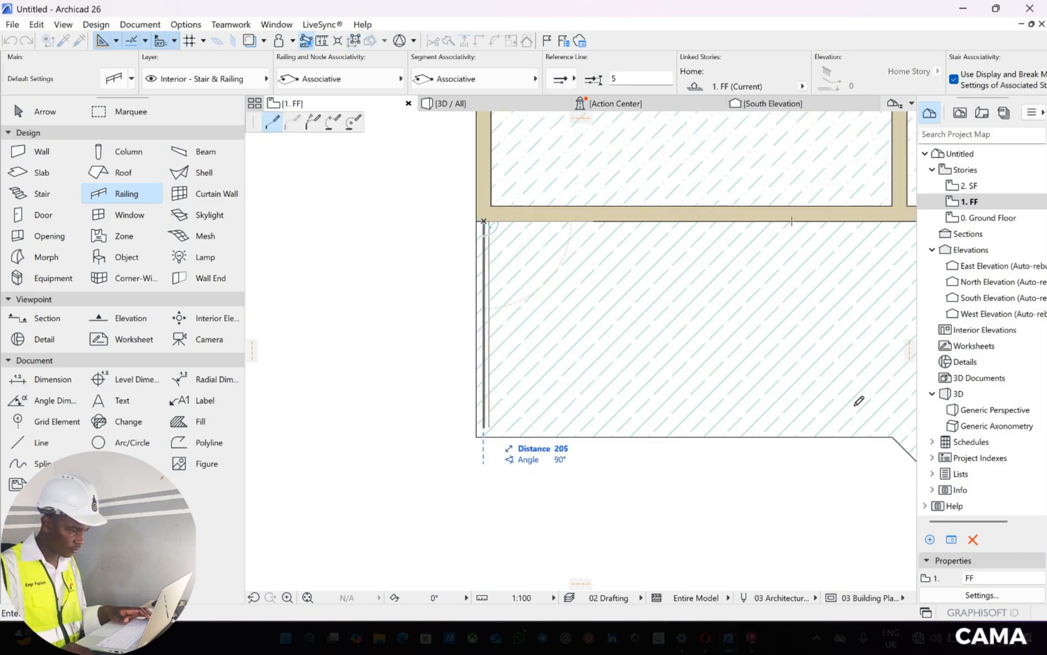
click(484, 427)
middle_drag(865, 438, 680, 320)
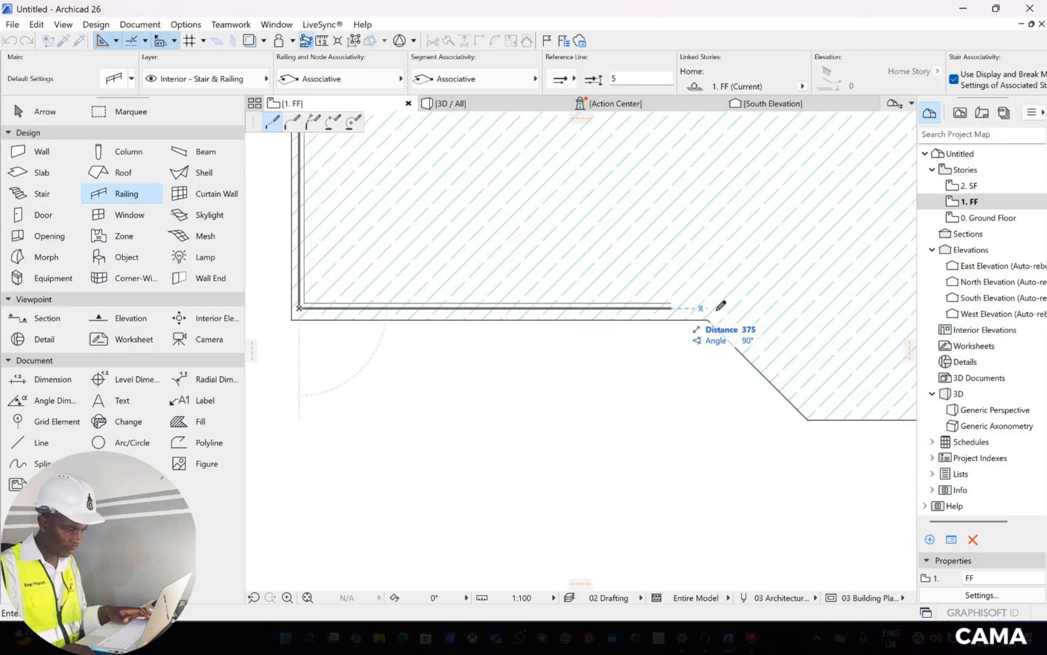
click(715, 308)
middle_drag(837, 398, 773, 339)
scroll(872, 349, down, 5)
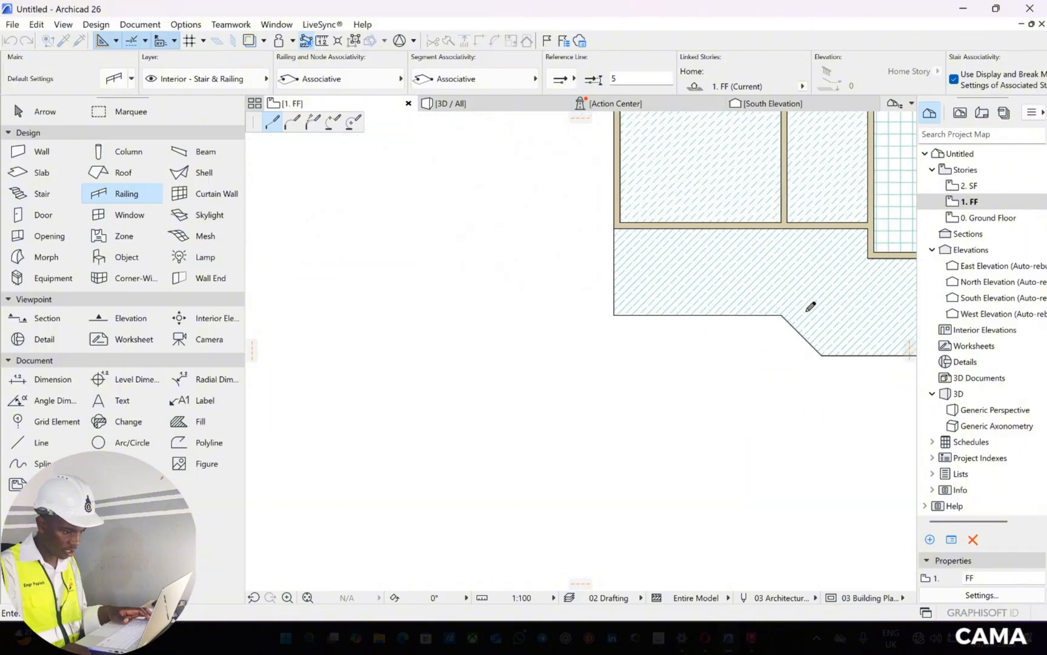
middle_drag(811, 307, 572, 271)
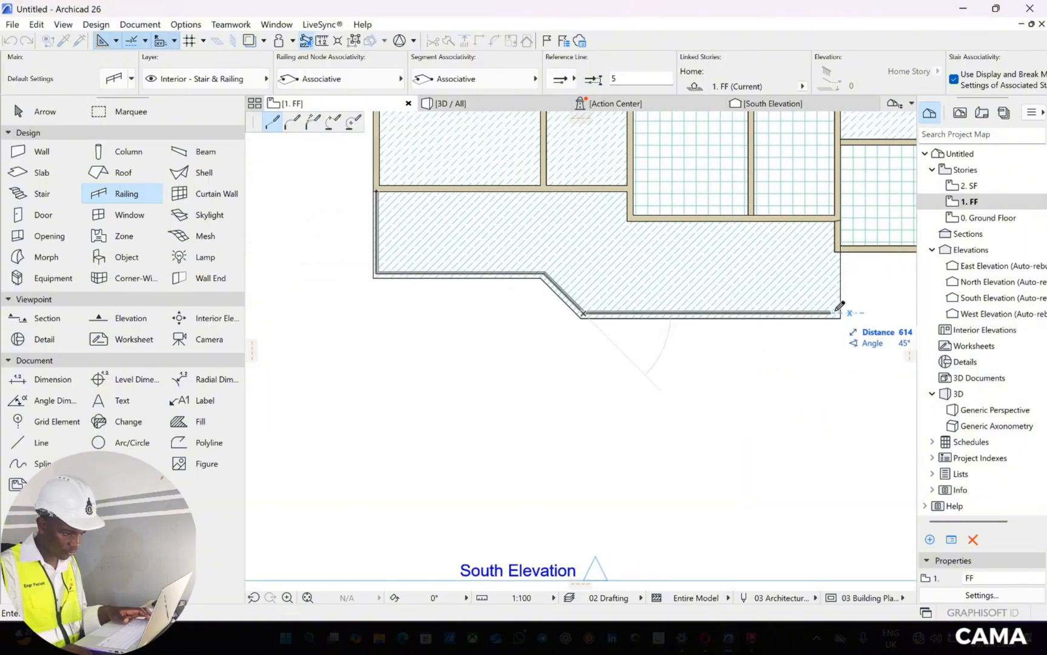
scroll(844, 229, up, 3)
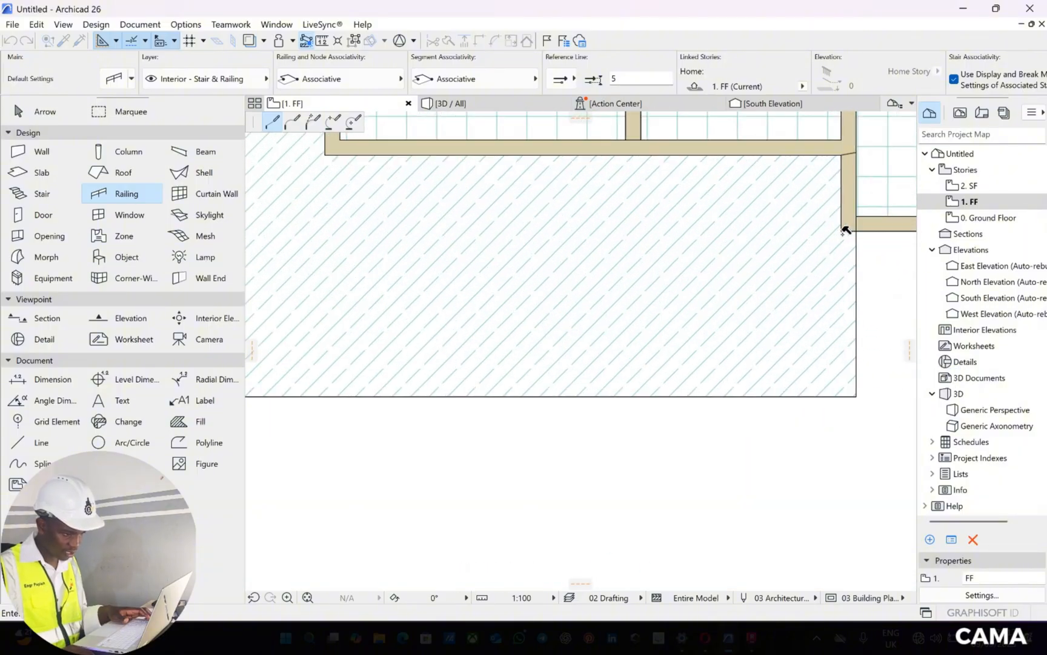
double_click(846, 230)
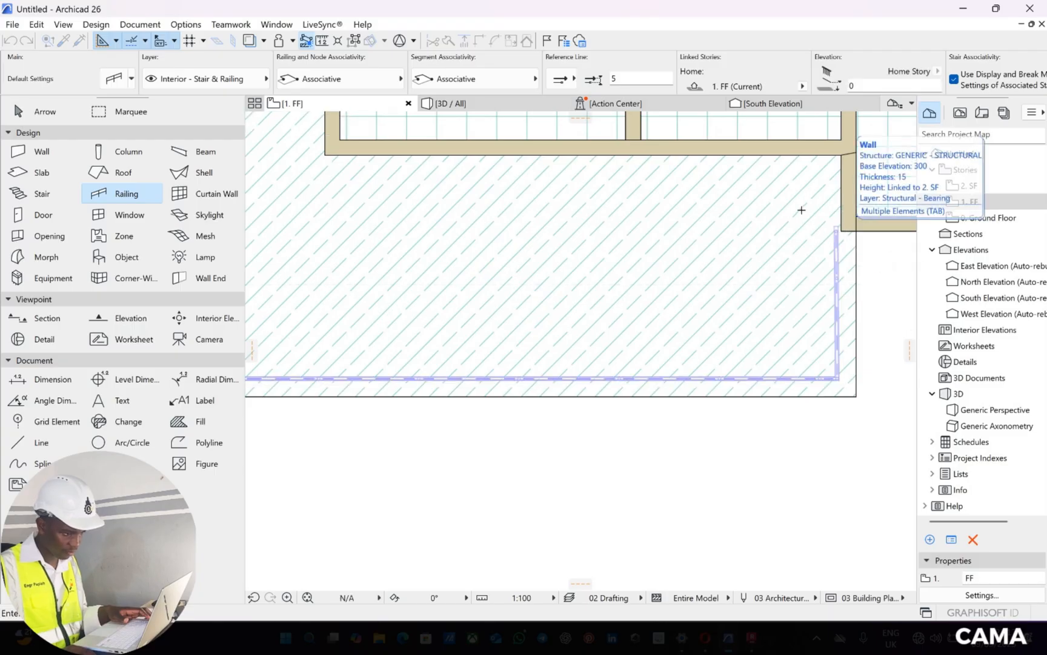
- Draw an L-shaped railing around the southeast balcony, about 206 along its north edge, continuing down its east edge to the wall
scroll(538, 320, down, 3)
middle_drag(817, 144, 558, 255)
scroll(547, 231, down, 4)
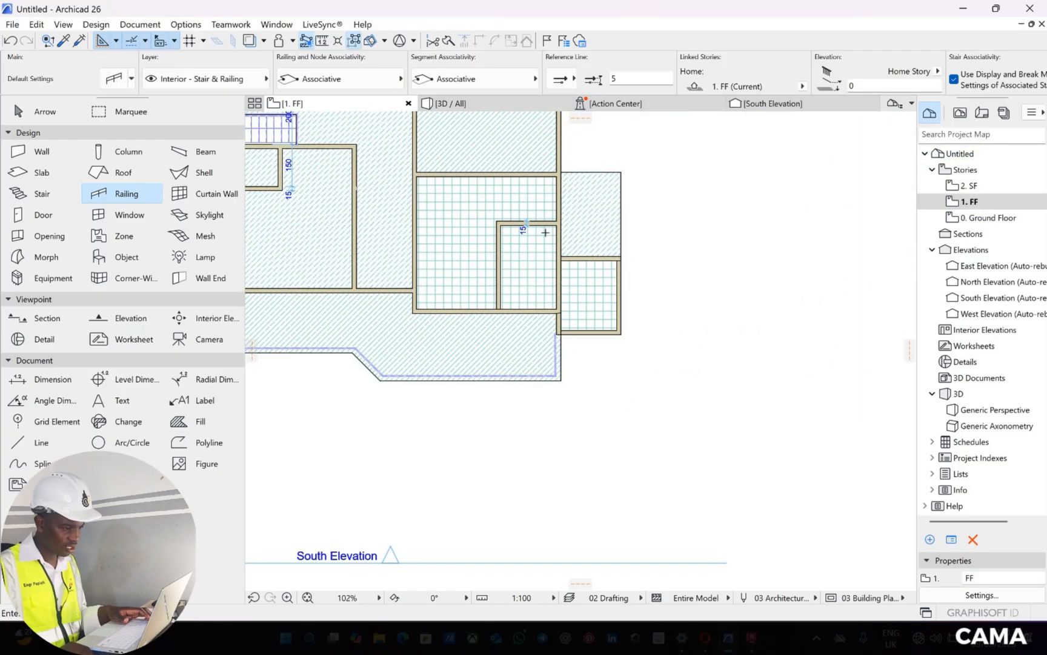
middle_drag(509, 177, 497, 246)
scroll(498, 248, up, 5)
scroll(498, 248, up, 5)
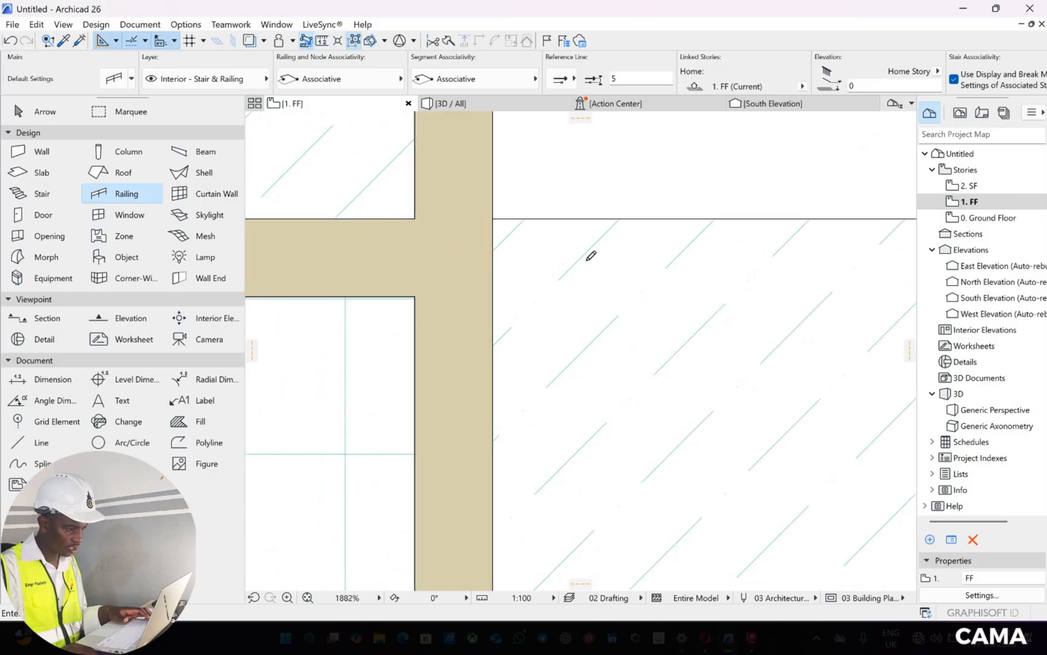
click(494, 274)
scroll(727, 279, down, 4)
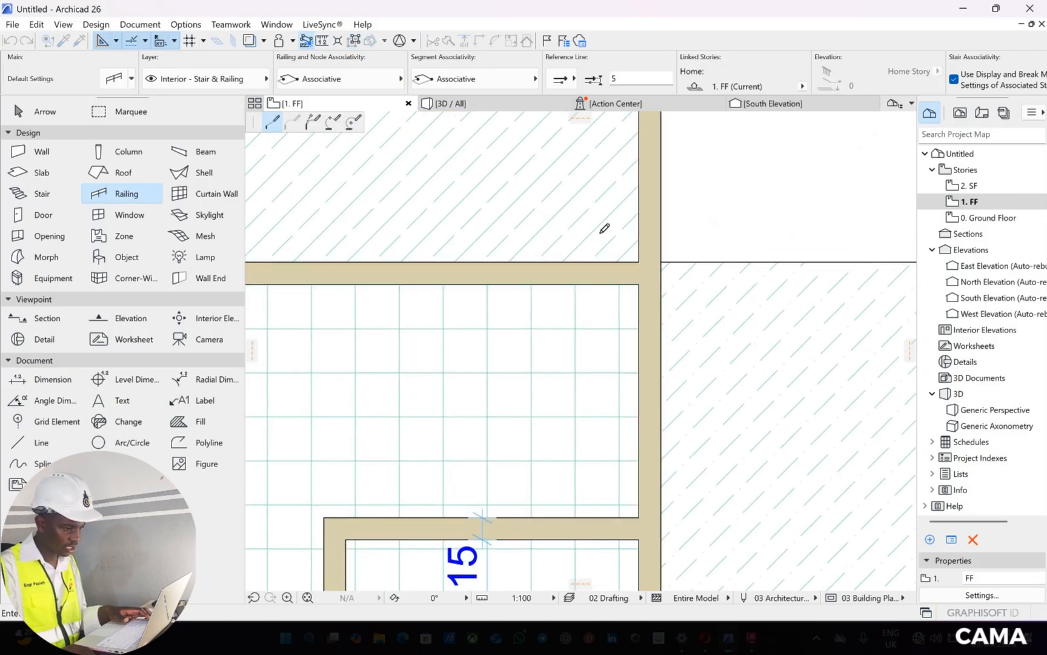
middle_drag(739, 224, 524, 172)
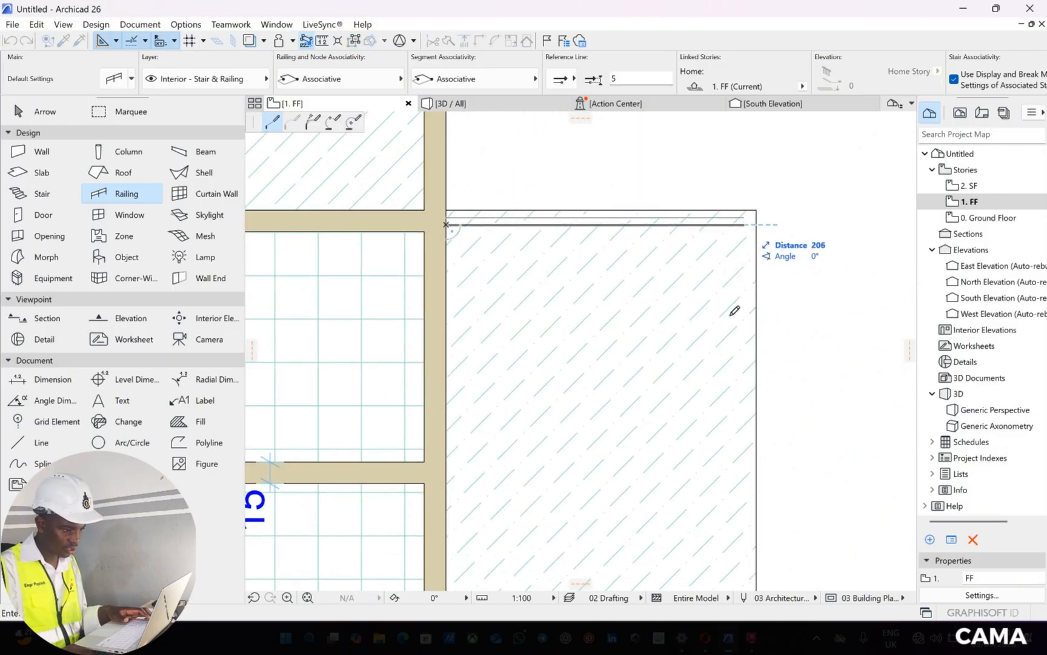
scroll(738, 253, down, 3)
scroll(748, 323, up, 5)
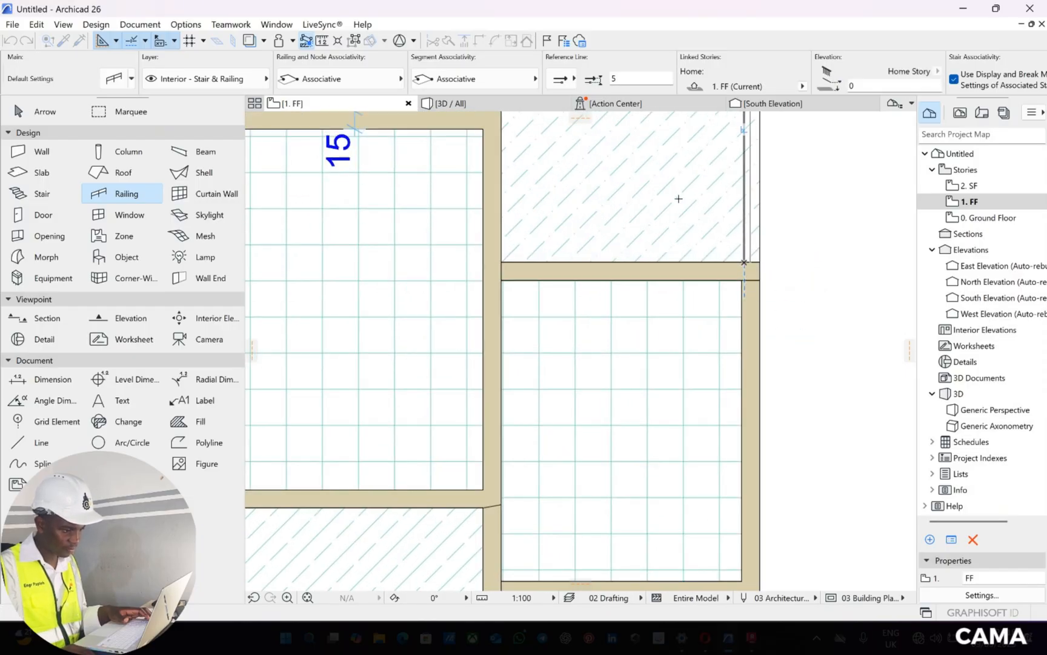
- Draw a U-shaped railing inside the three open edges of the northeast balcony, from the house wall and back to it
scroll(727, 250, down, 5)
middle_drag(669, 255, 679, 454)
scroll(653, 220, down, 3)
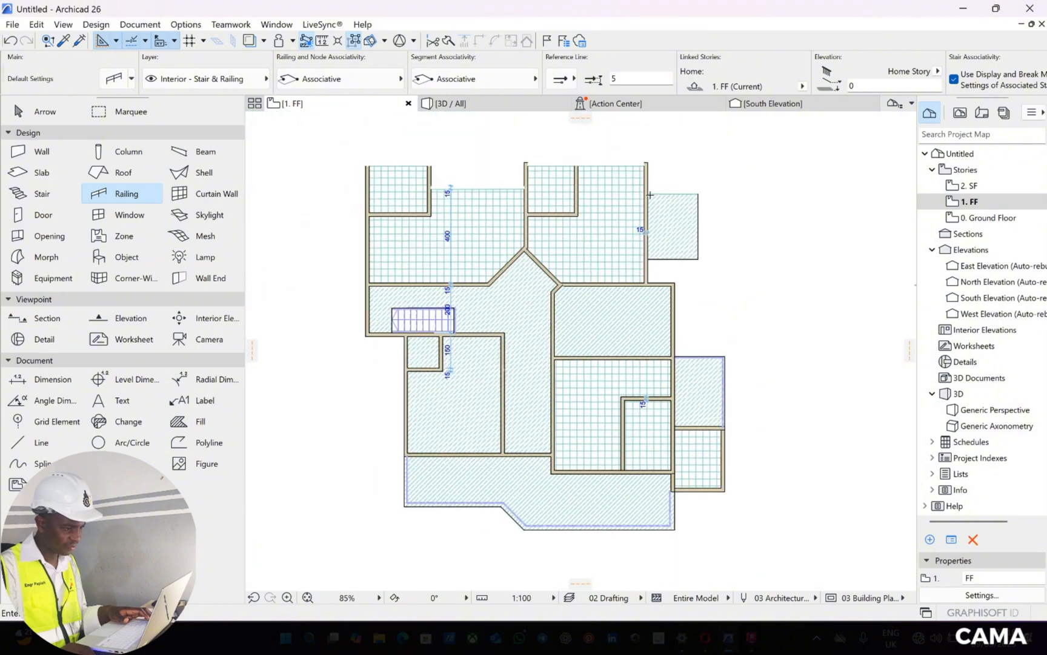
scroll(624, 272, up, 5)
scroll(624, 273, up, 5)
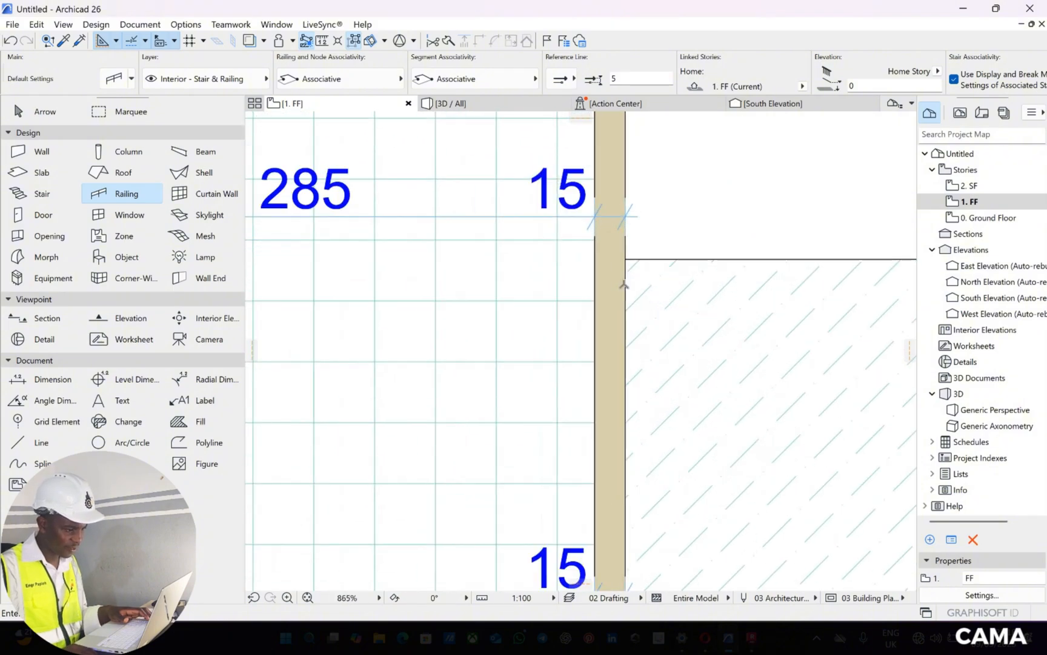
click(622, 288)
scroll(739, 253, down, 3)
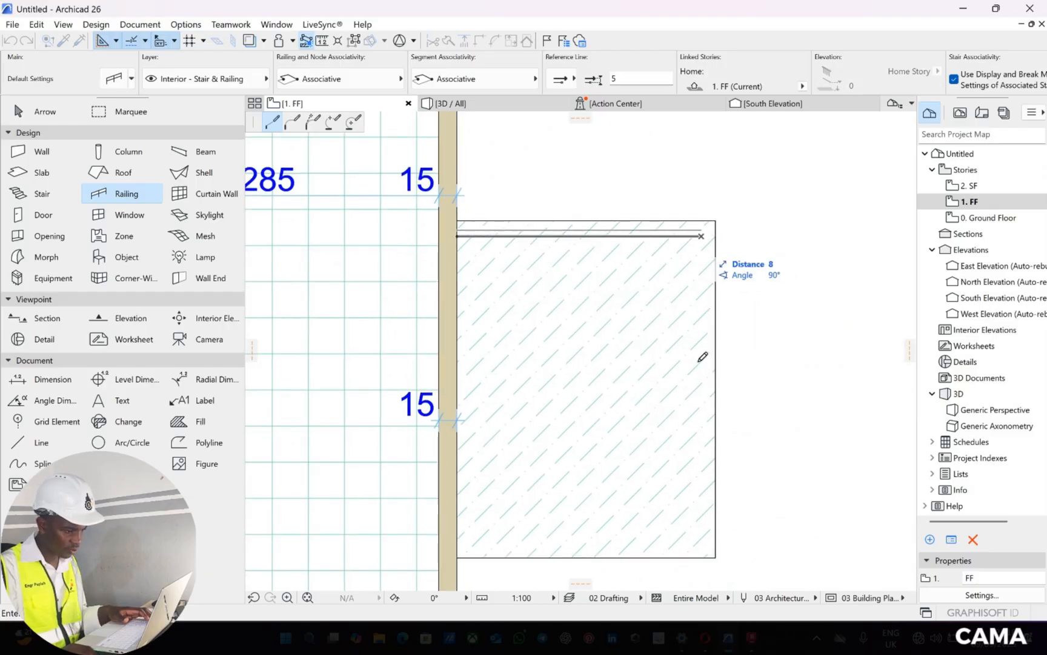
middle_drag(679, 459, 690, 314)
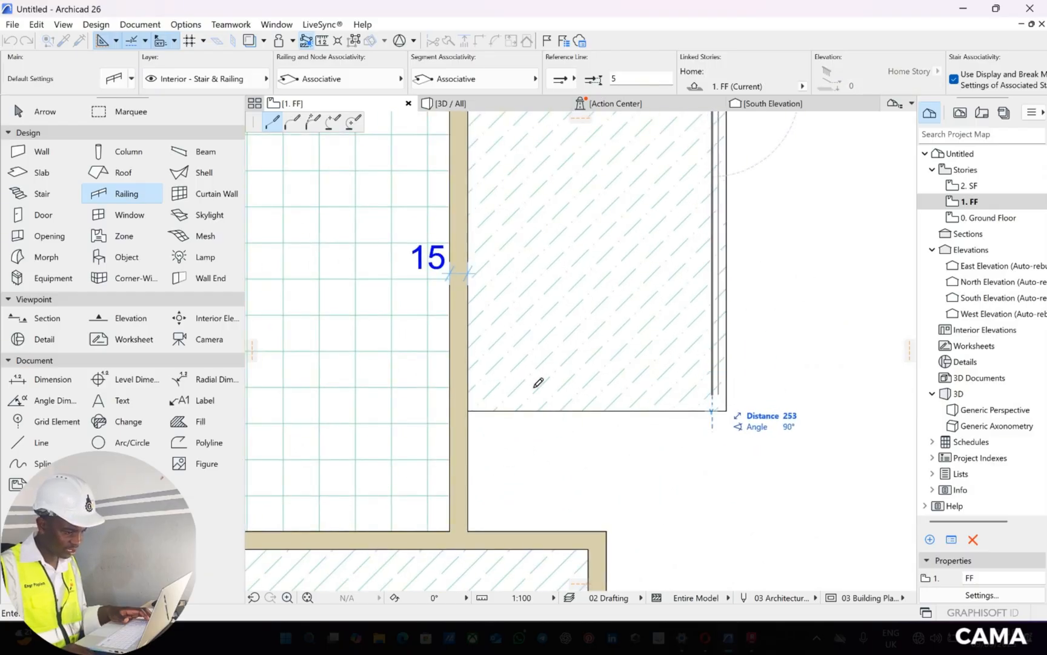
click(488, 395)
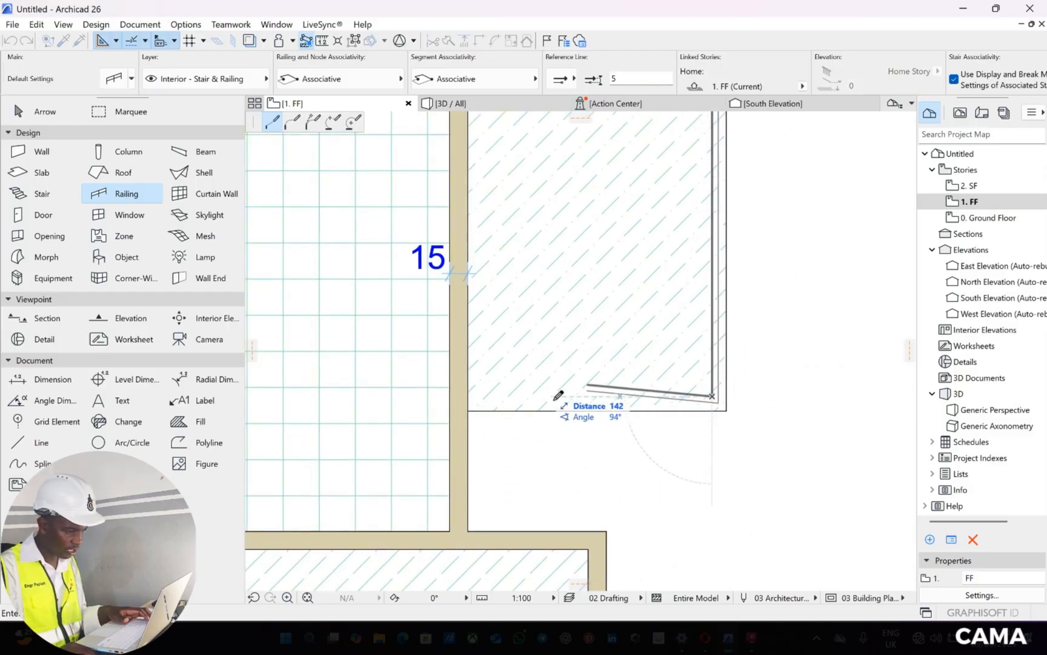
click(468, 395)
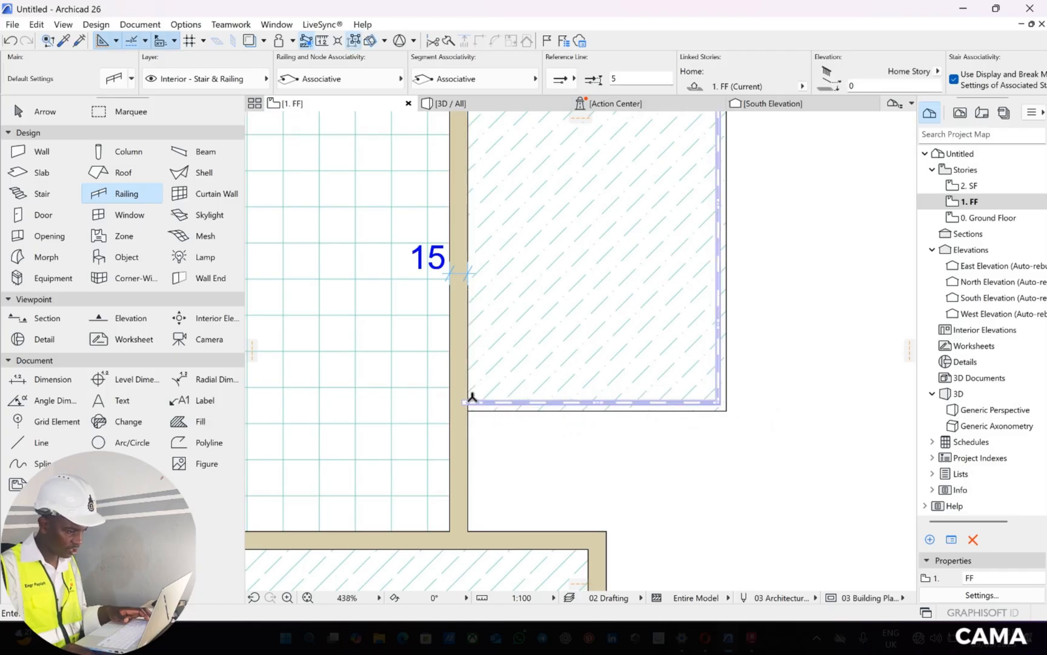
- Draw a railing along the west, north and east edges of the north balcony, ending at the walls on both sides
scroll(475, 374, down, 3)
middle_drag(692, 347, 841, 455)
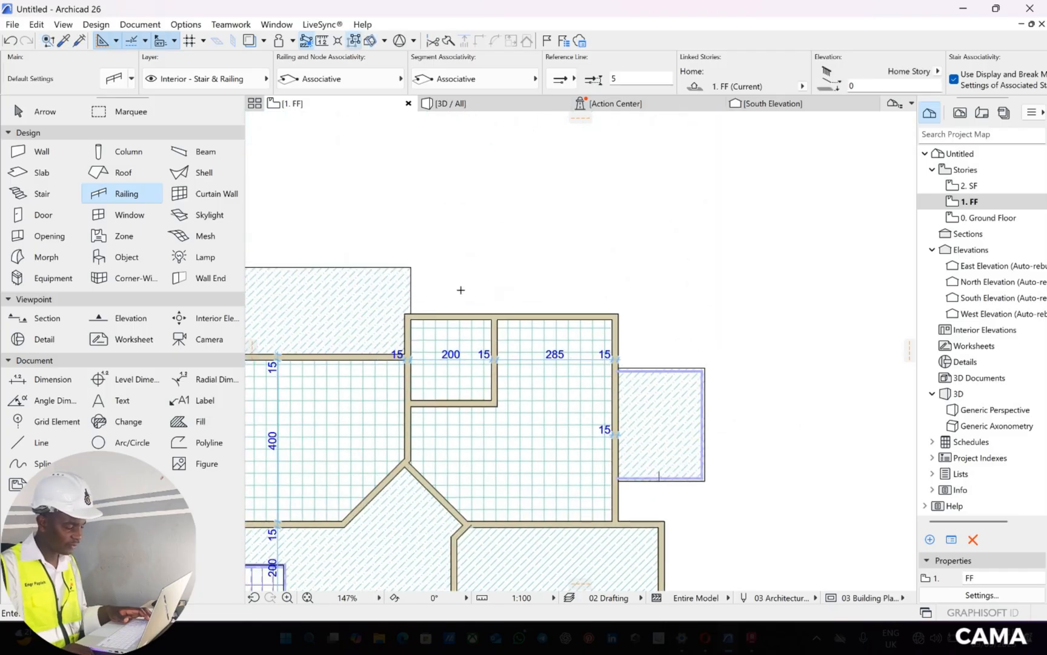
scroll(259, 373, up, 1)
middle_drag(259, 372, 466, 435)
scroll(427, 364, up, 6)
scroll(429, 369, up, 3)
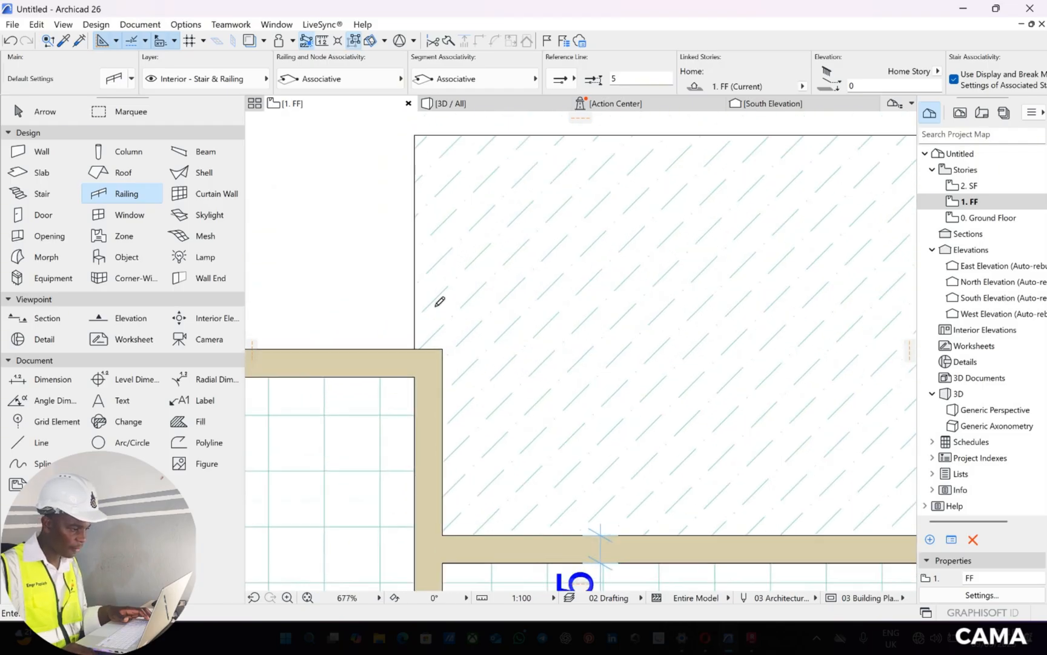
click(439, 337)
scroll(419, 165, up, 5)
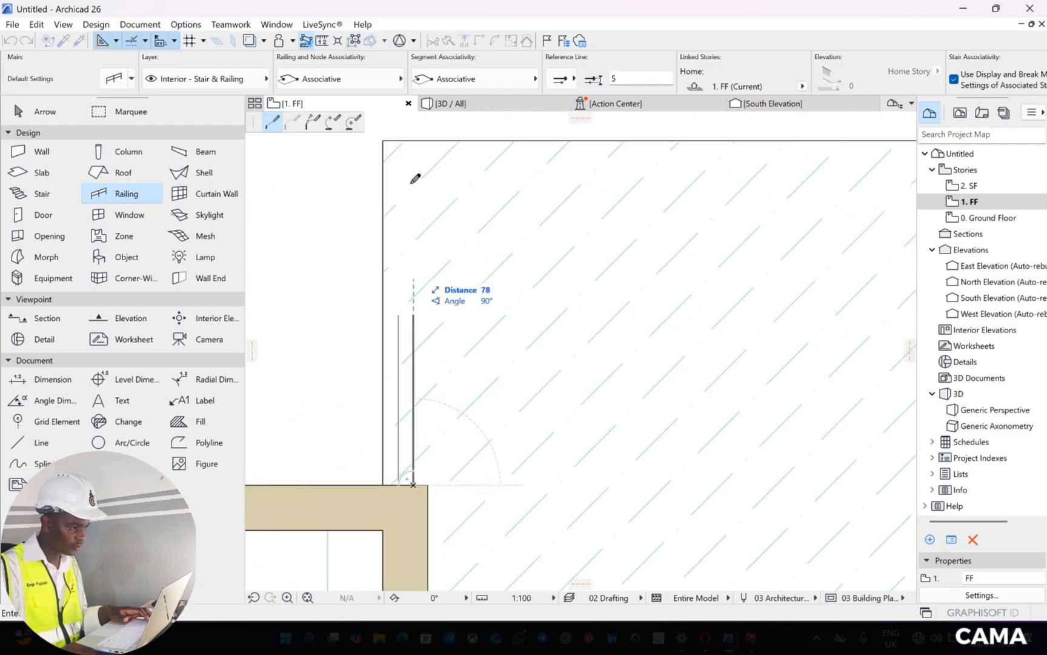
click(413, 182)
scroll(778, 191, down, 3)
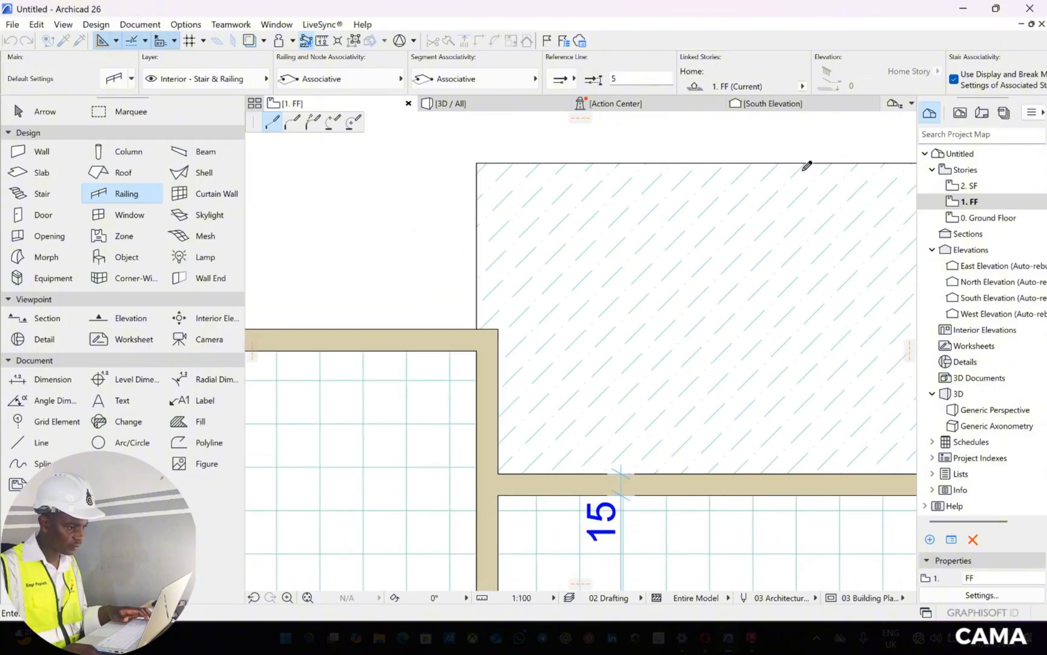
middle_drag(806, 166, 557, 155)
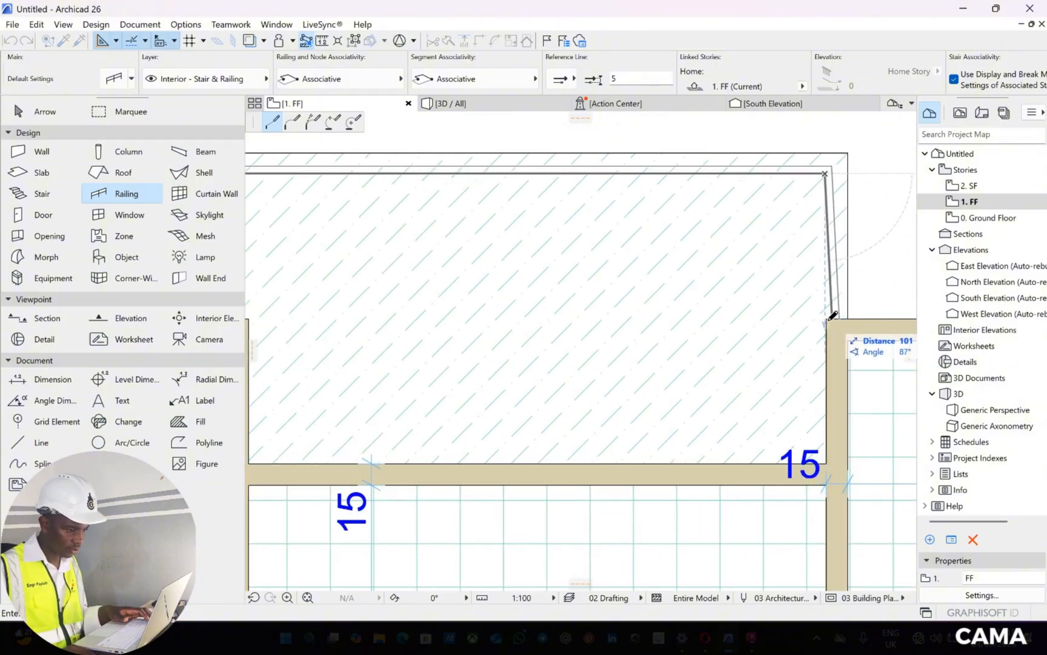
double_click(721, 318)
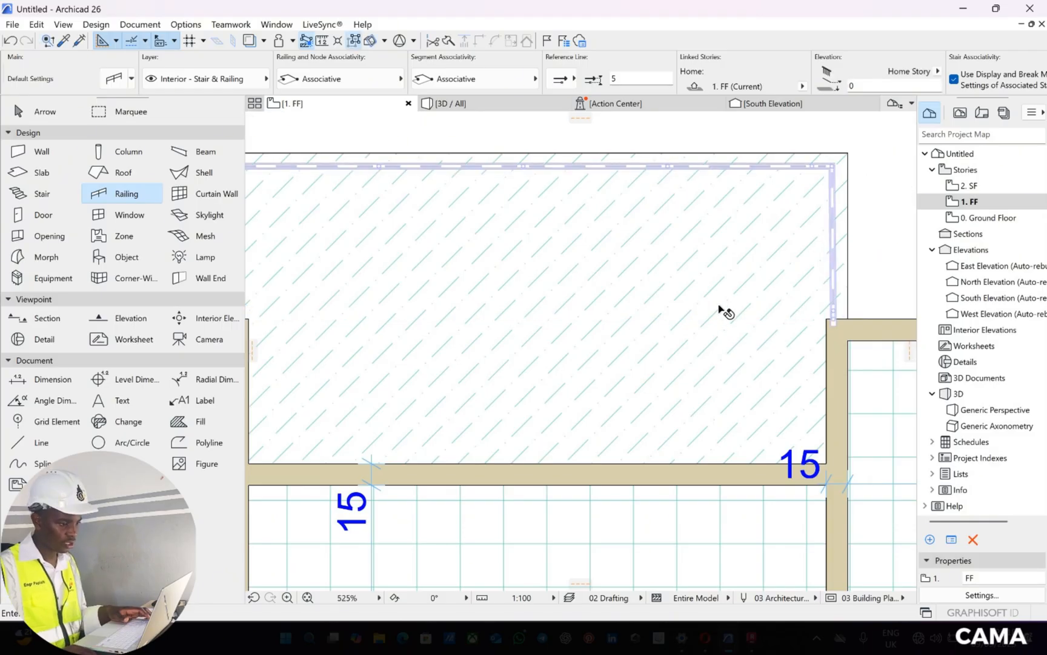
key(Escape)
- Select the four new balcony railings together in the 3D view
scroll(723, 314, down, 5)
click(516, 107)
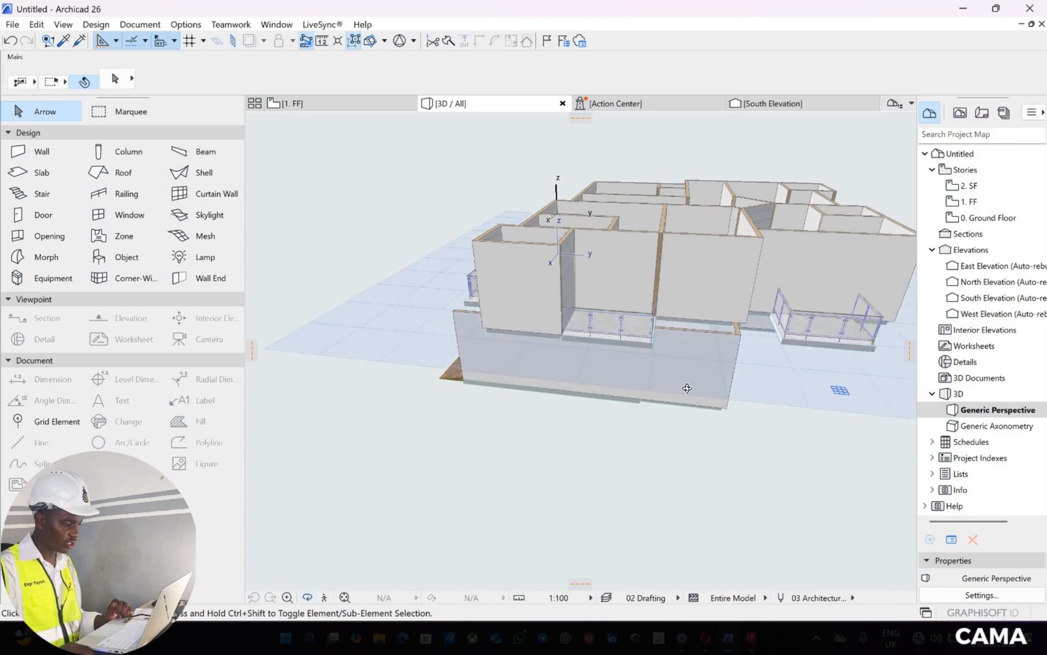
shift+middle_drag(686, 388, 603, 300)
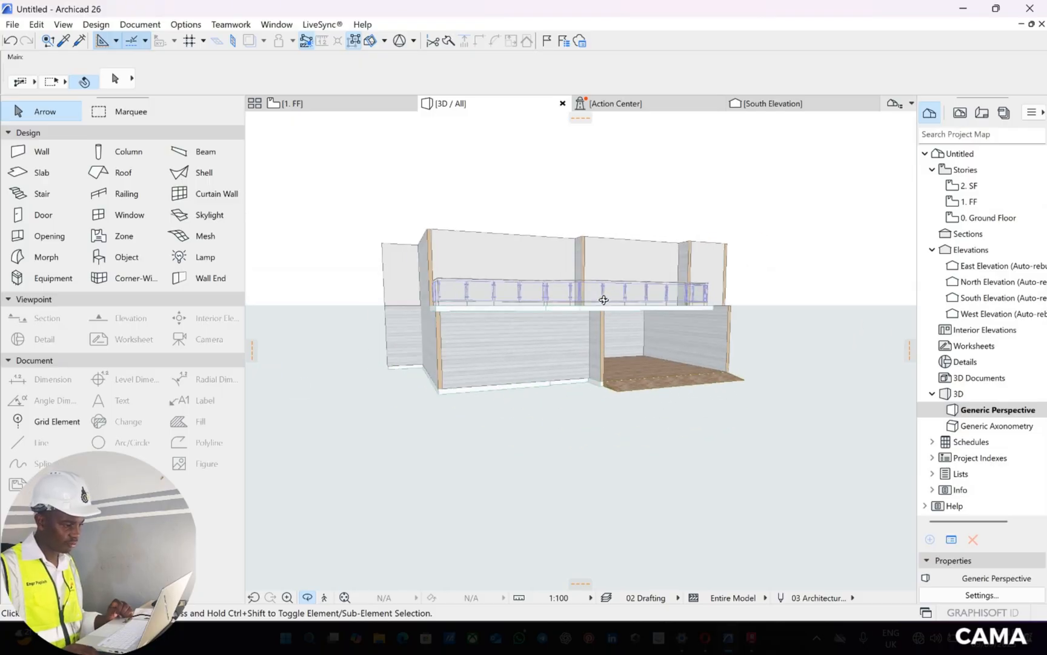
scroll(745, 324, up, 5)
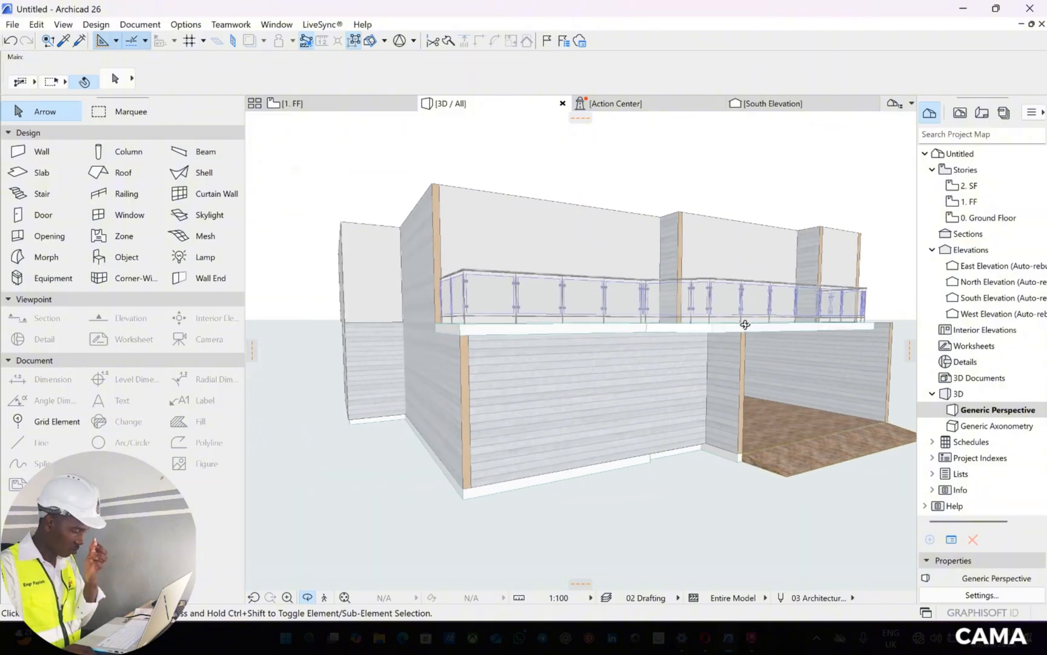
shift+middle_drag(745, 324, 588, 279)
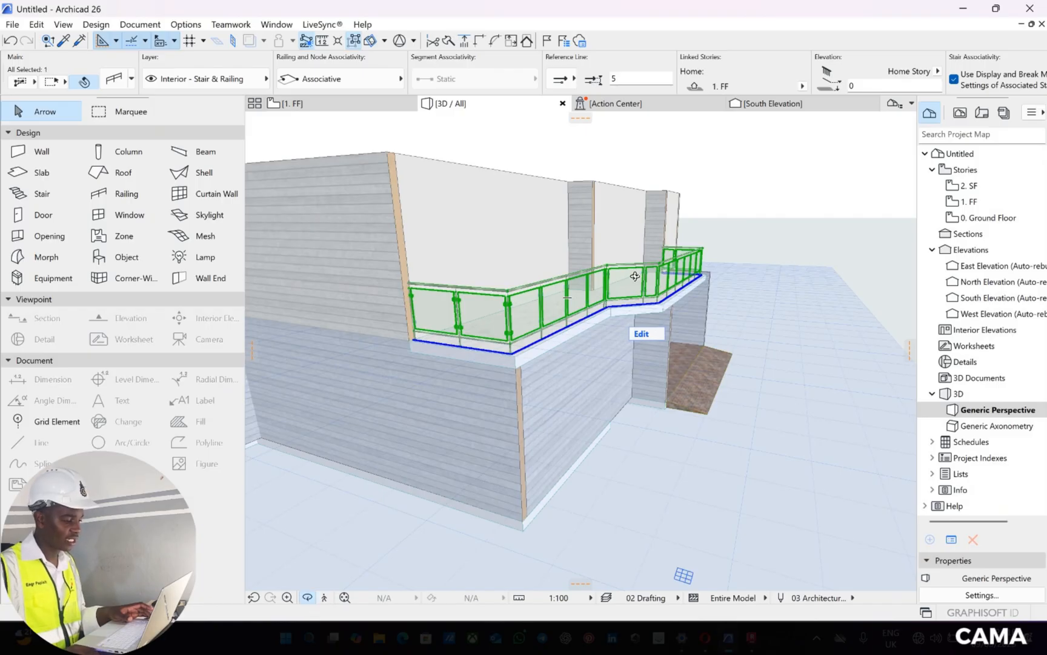
shift+middle_drag(634, 276, 660, 269)
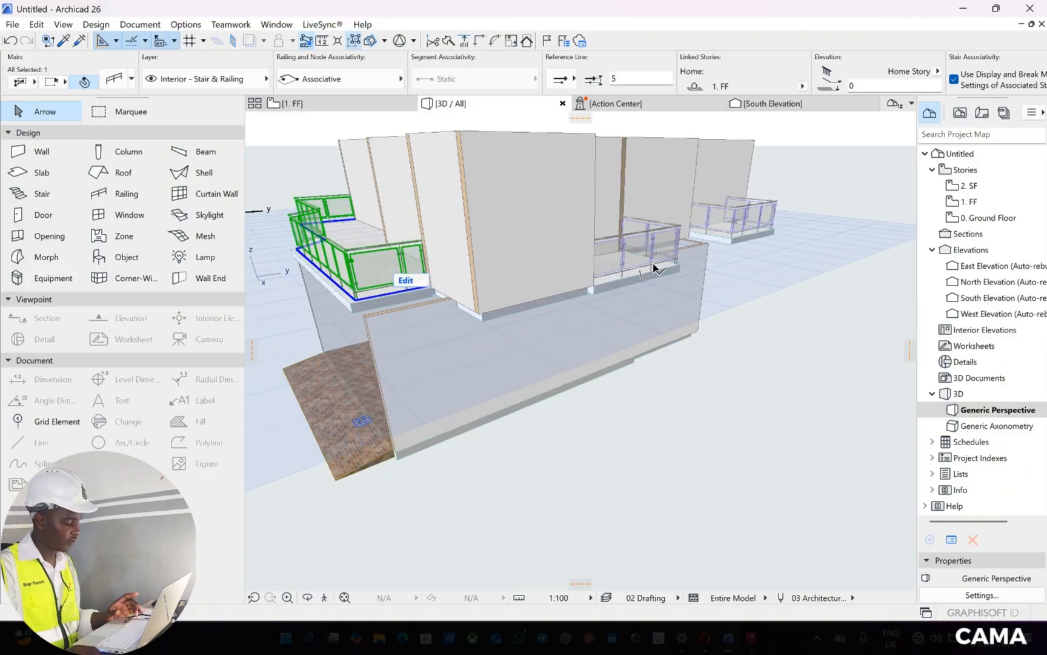
shift+click(654, 244)
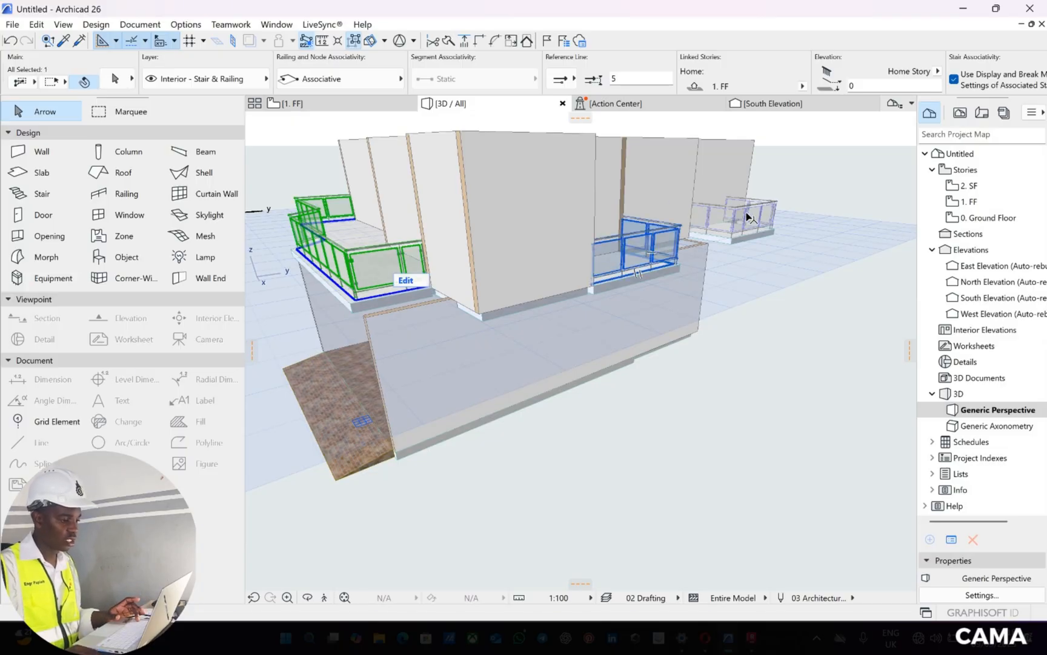
shift+click(751, 233)
shift+middle_drag(427, 257, 308, 598)
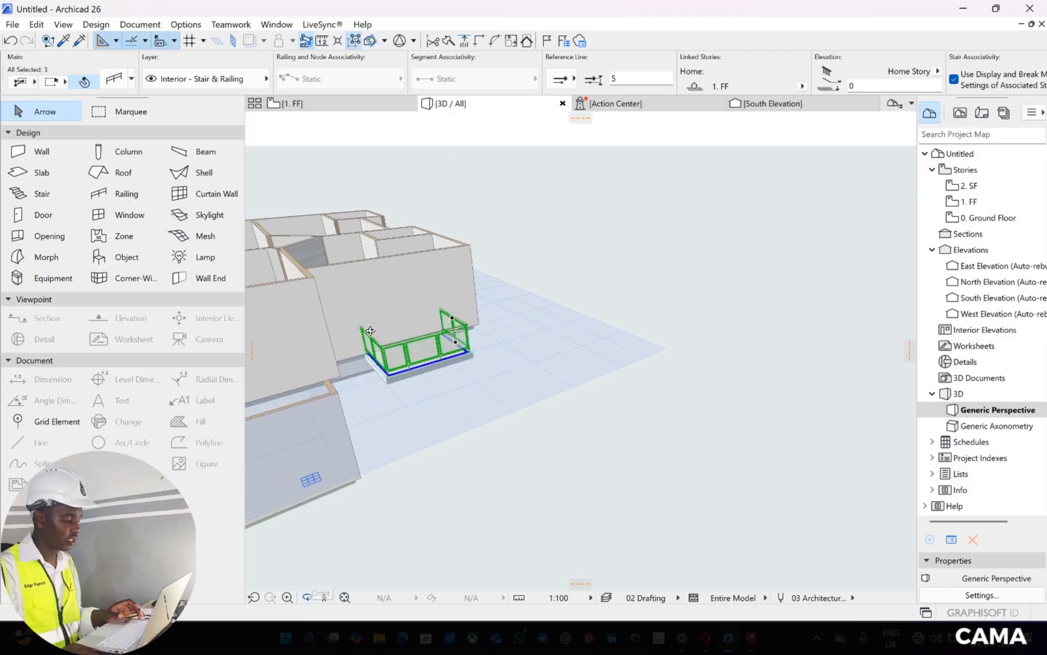
drag(453, 409, 487, 415)
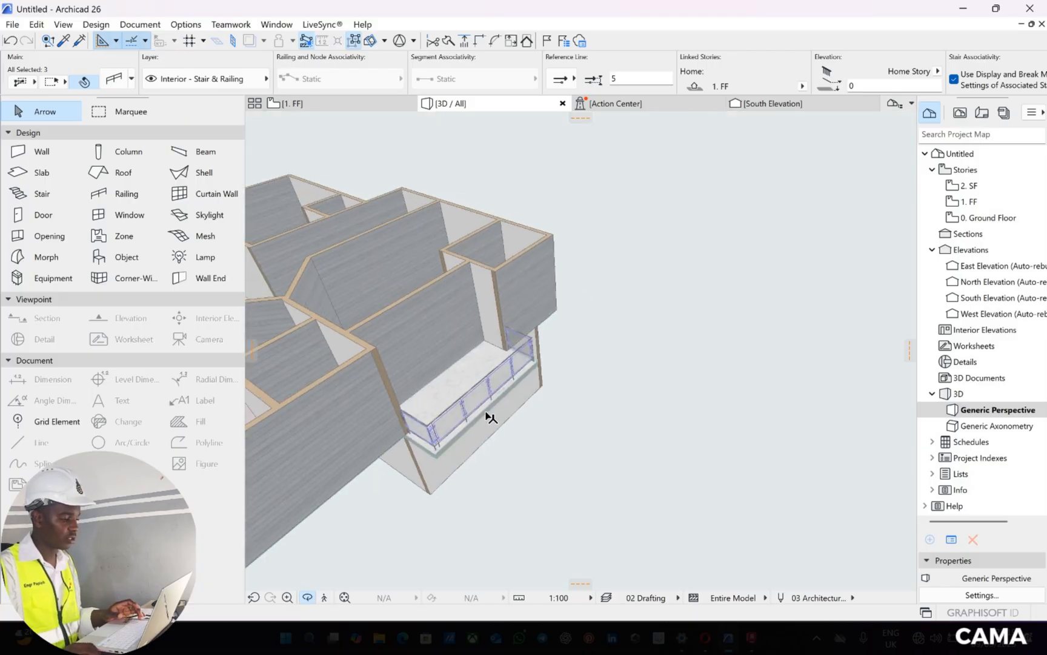
shift+click(494, 381)
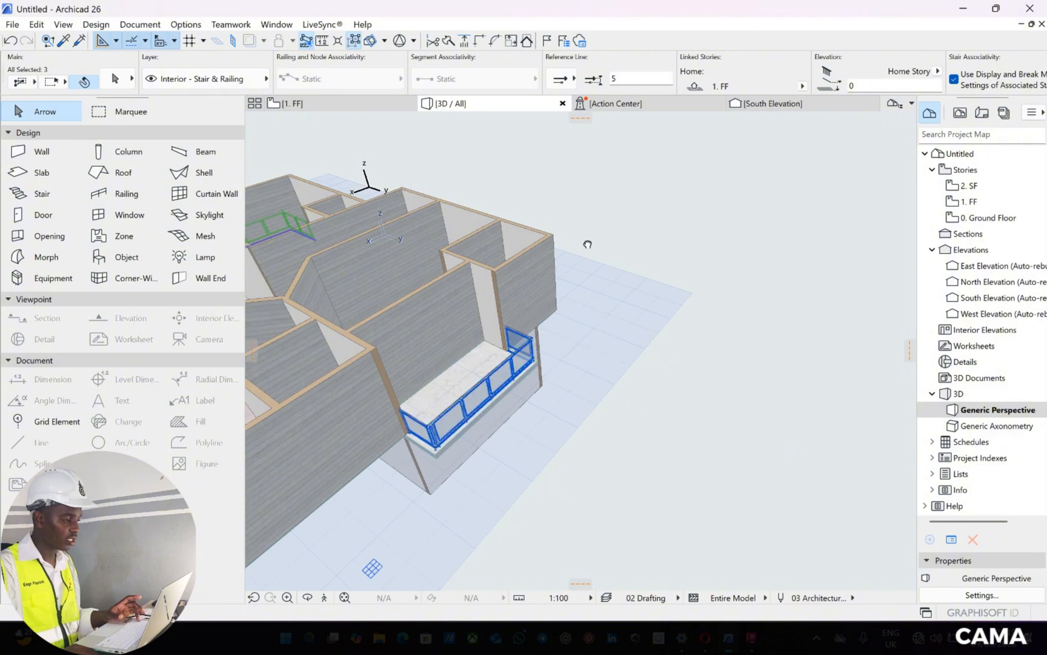
- Set the bottom rail height of the four selected balcony railings to 5
middle_drag(464, 314, 690, 54)
scroll(561, 276, up, 6)
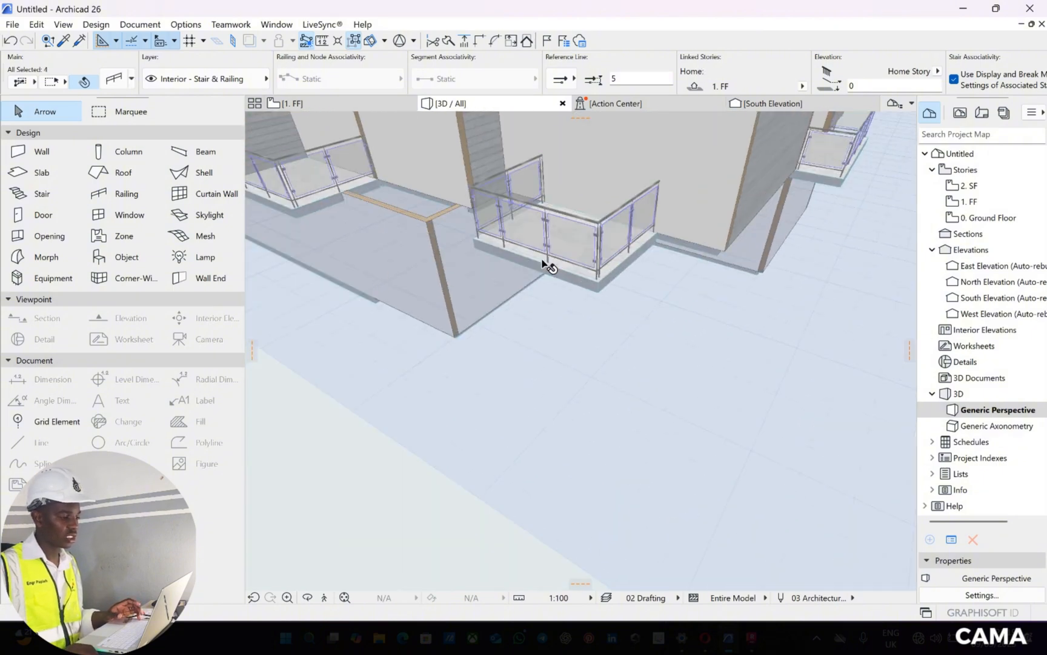
click(309, 599)
drag(346, 394, 368, 277)
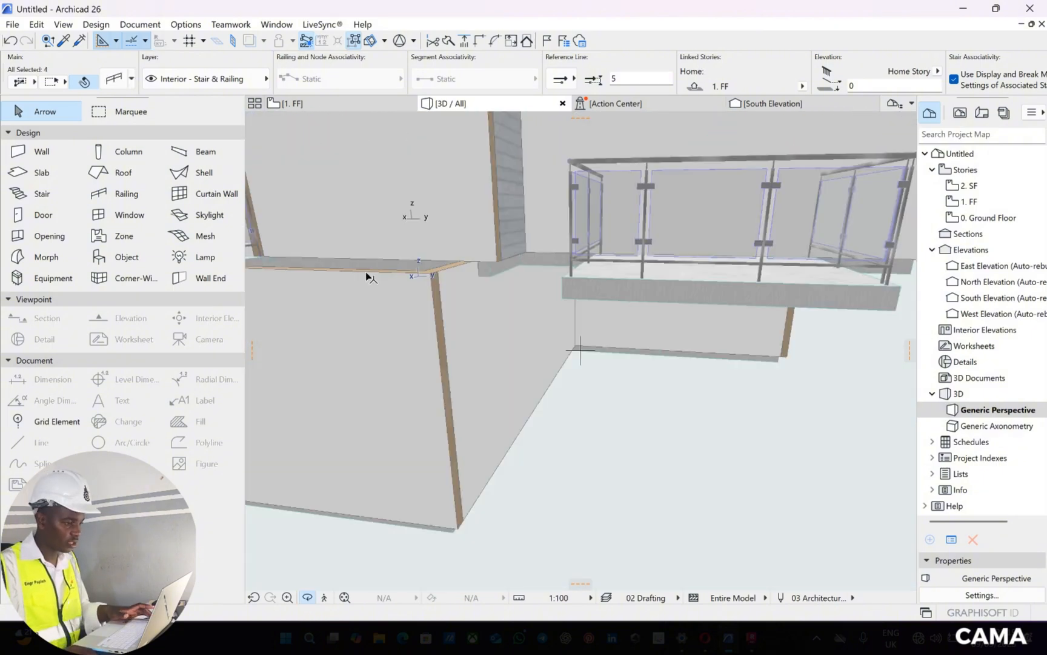
key(Escape)
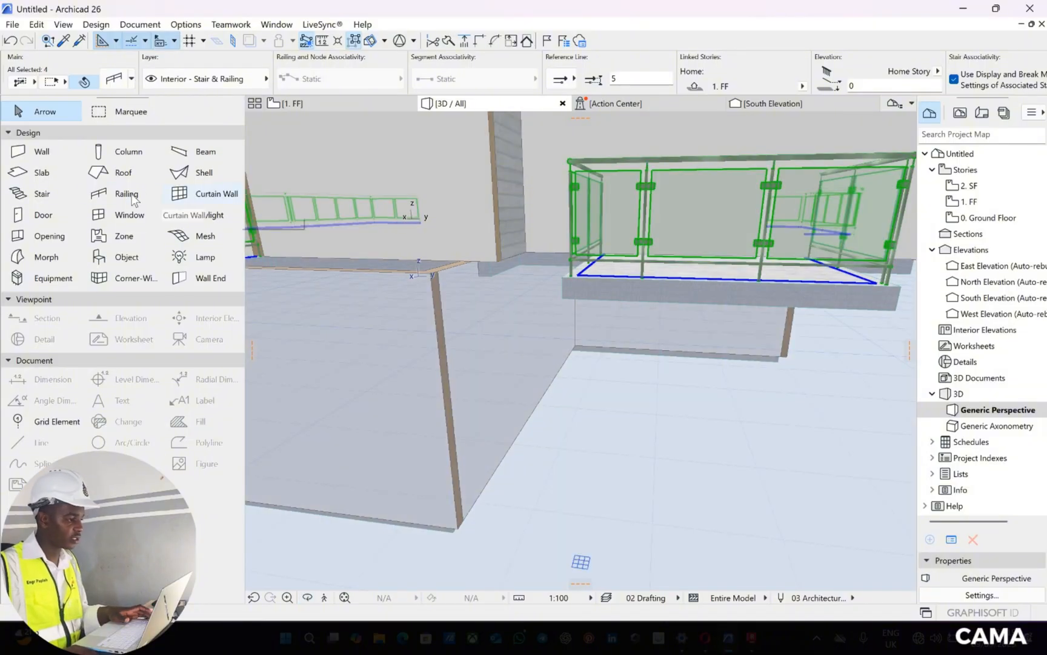
click(126, 194)
double_click(151, 197)
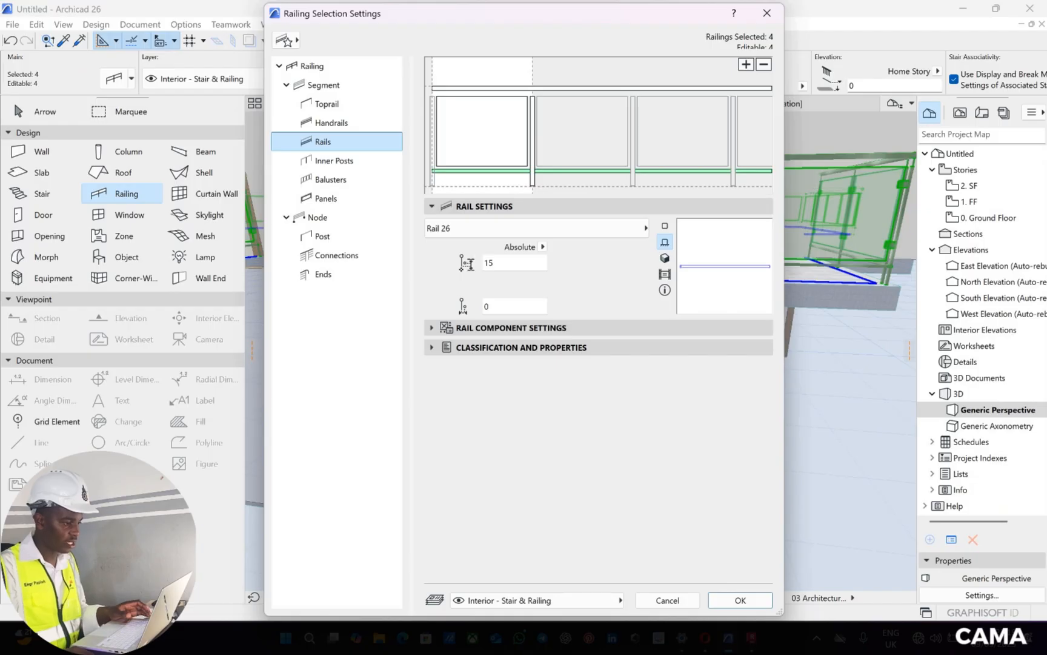
drag(499, 263, 471, 263)
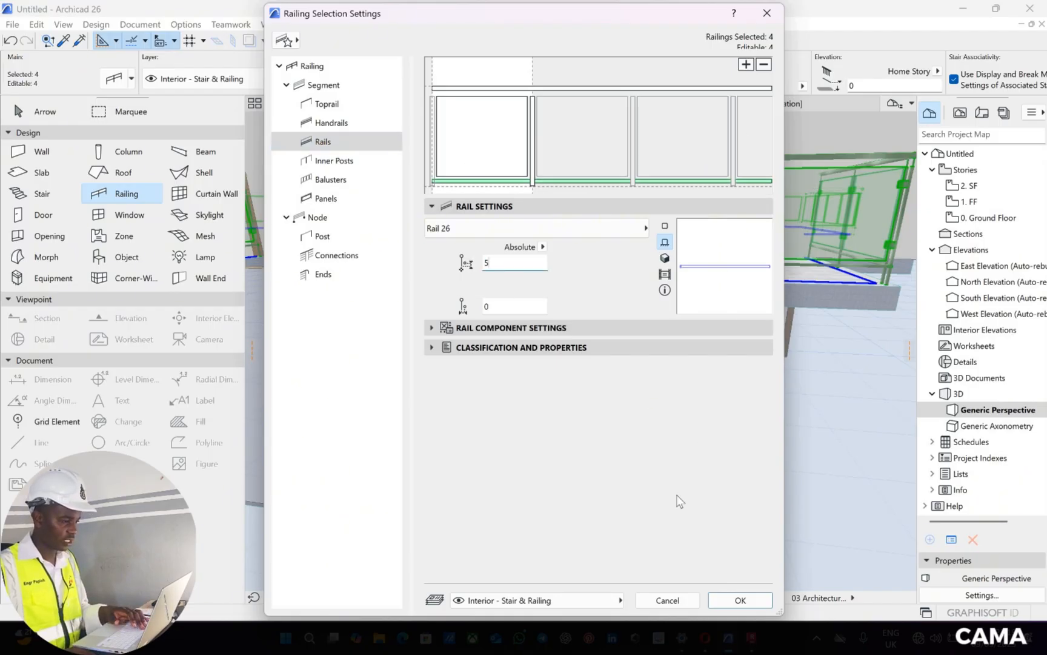
click(752, 600)
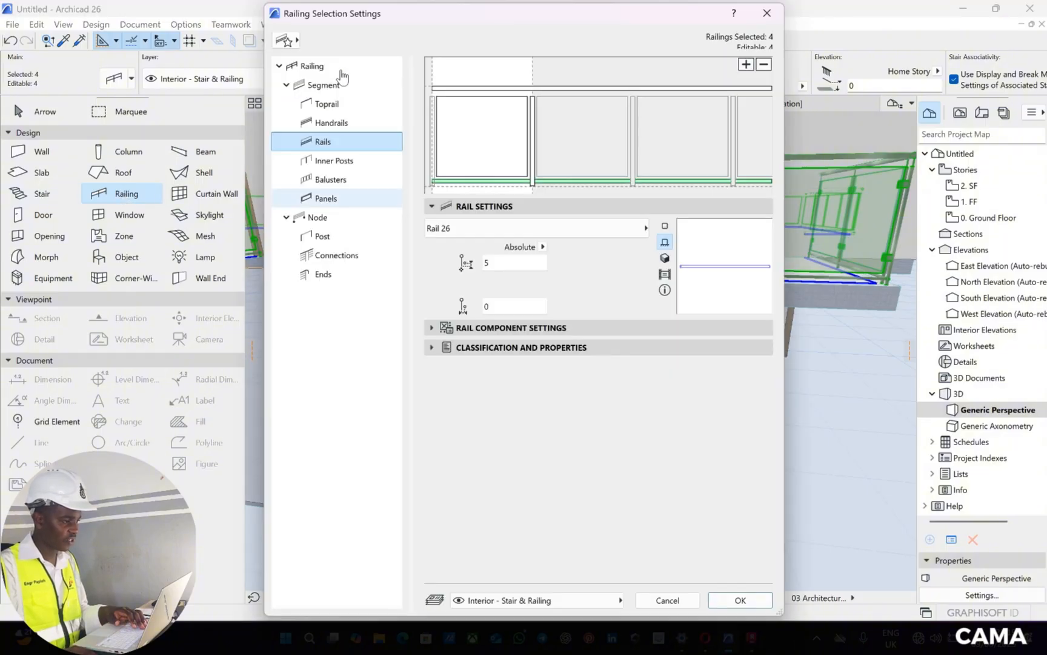
- Set the segment height of the four selected balcony railings to 120
click(337, 69)
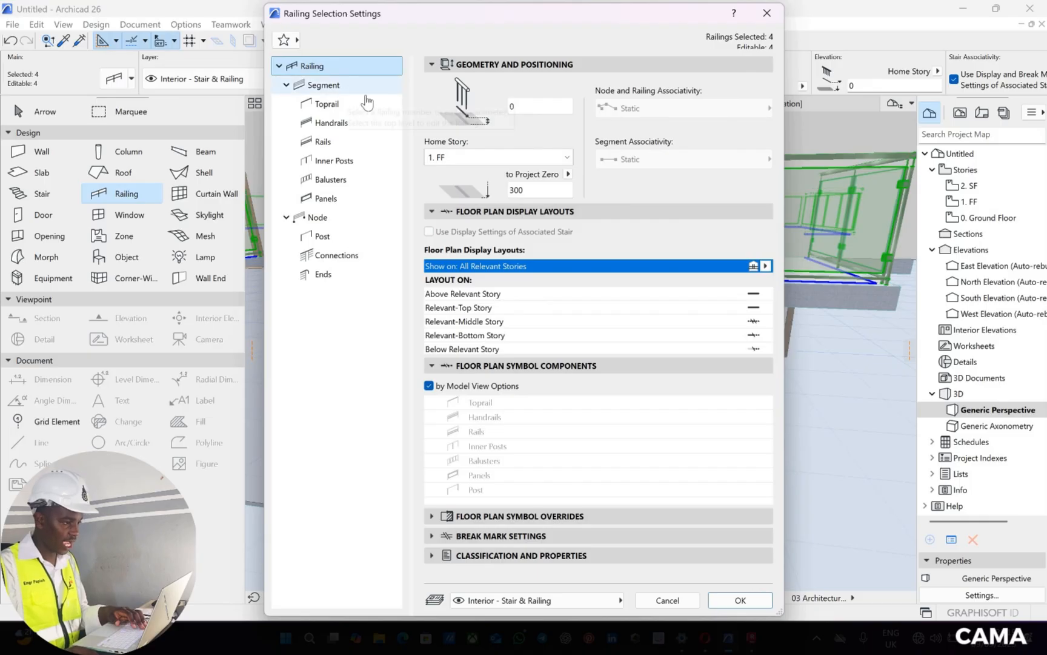
click(337, 85)
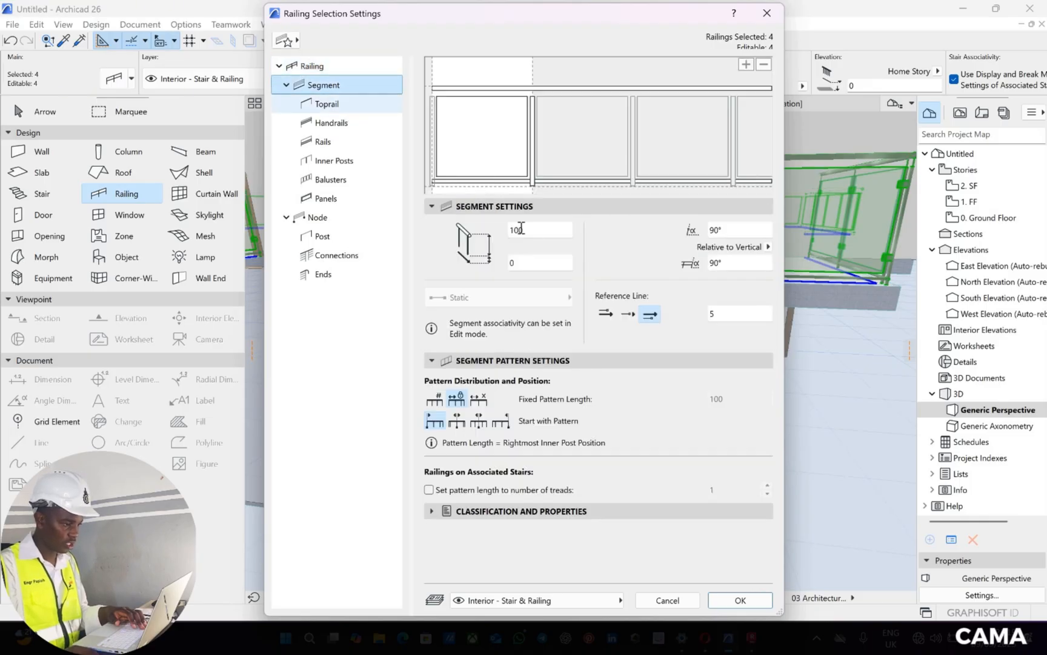
key(Tab)
text(12)
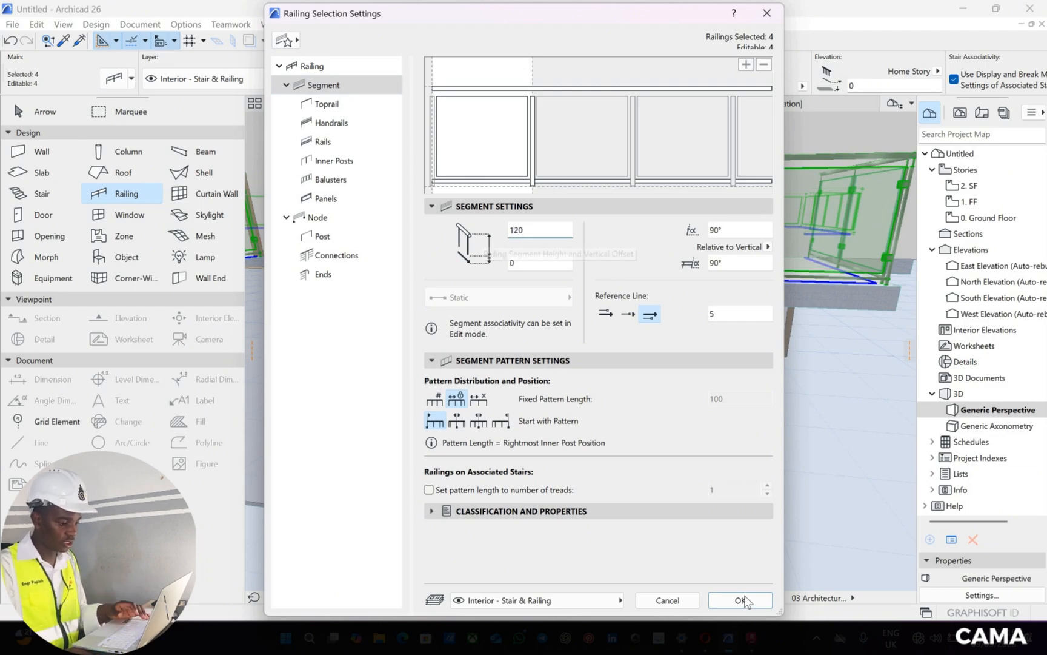
text(0)
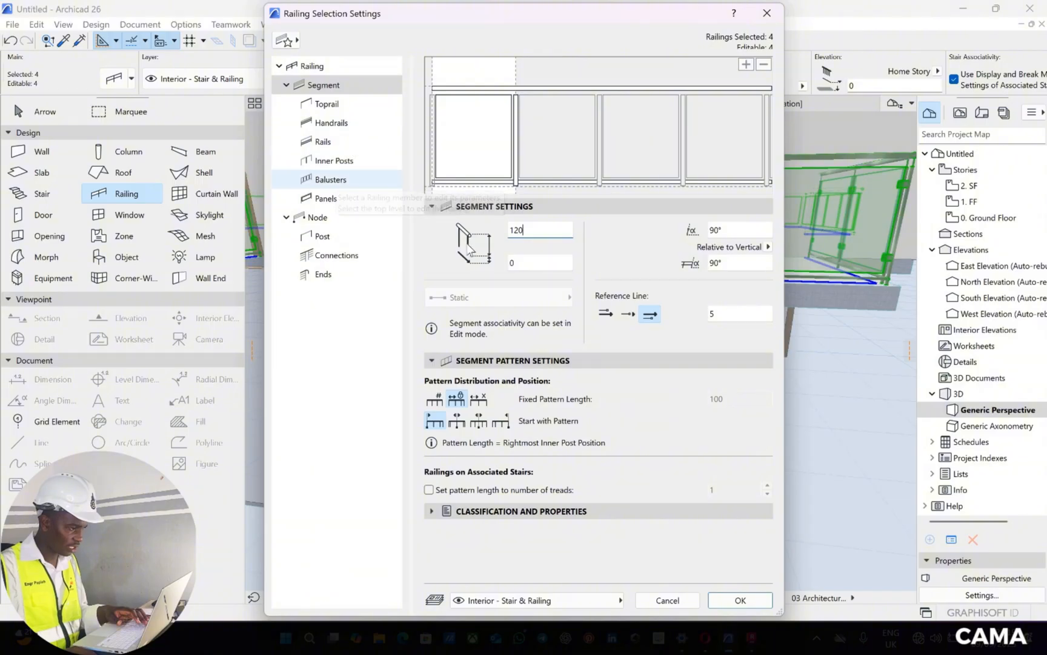
- Set the absolute height of the balcony railings' bottom rail to 10 and apply the railing settings
click(337, 143)
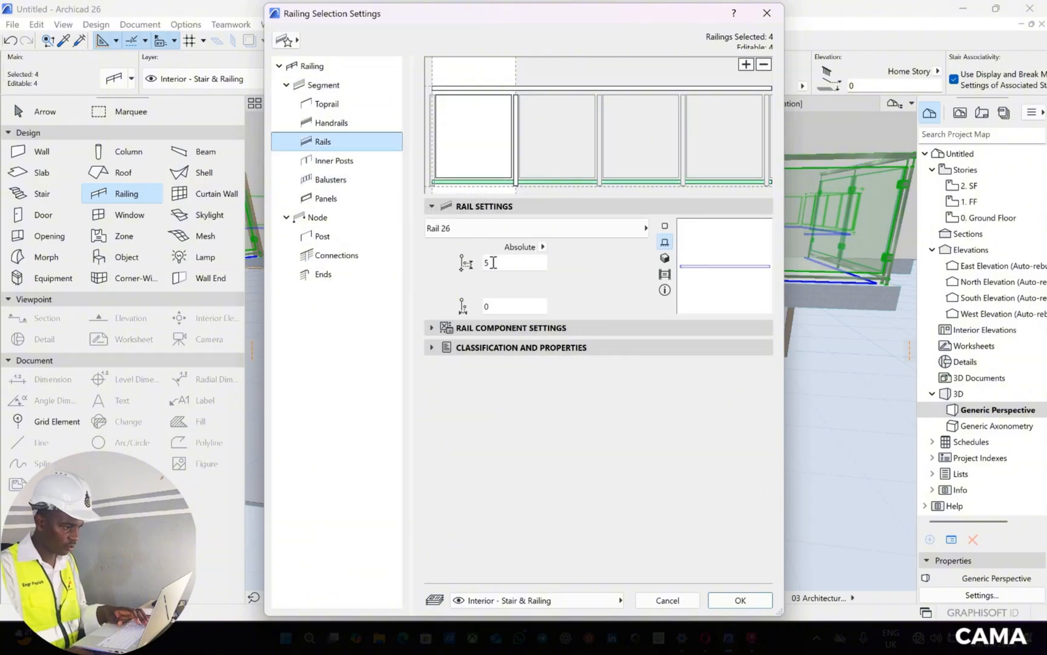
click(459, 250)
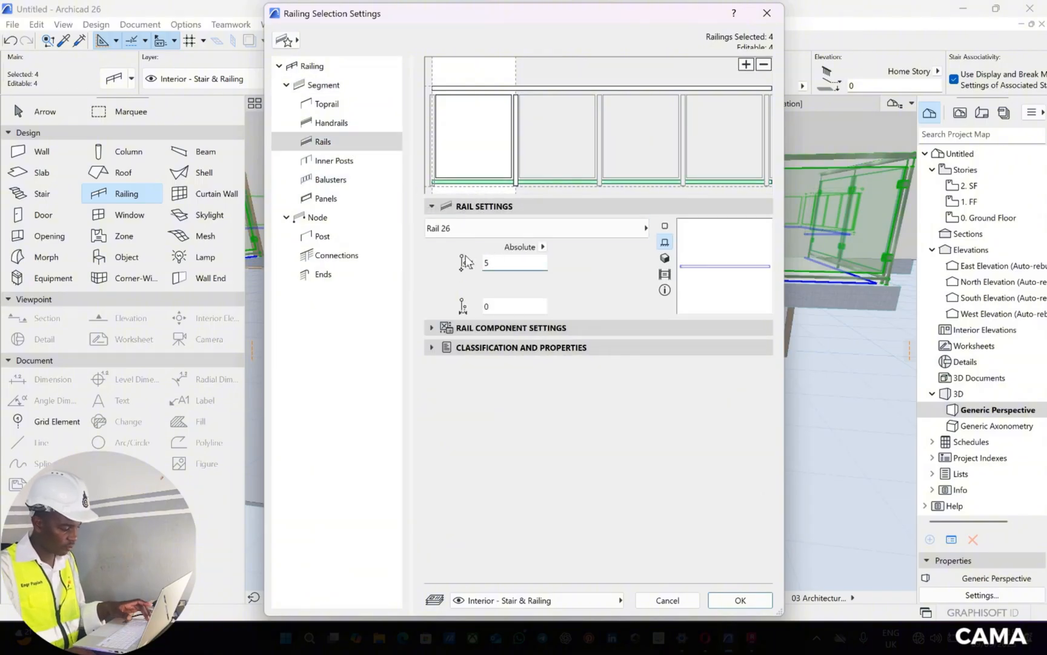
text(10)
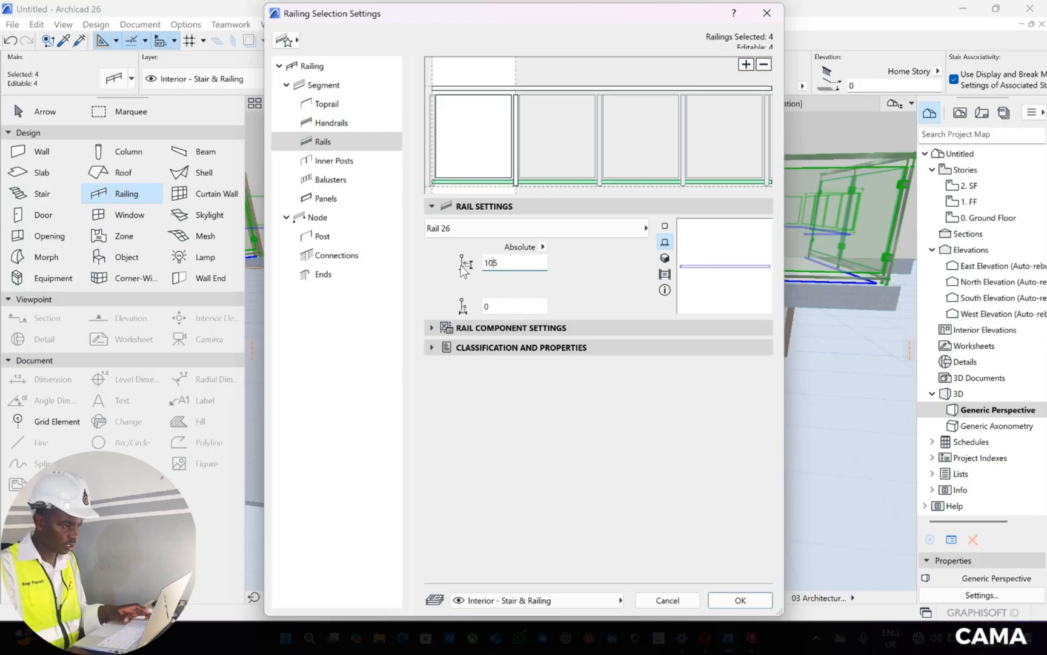
key(Delete)
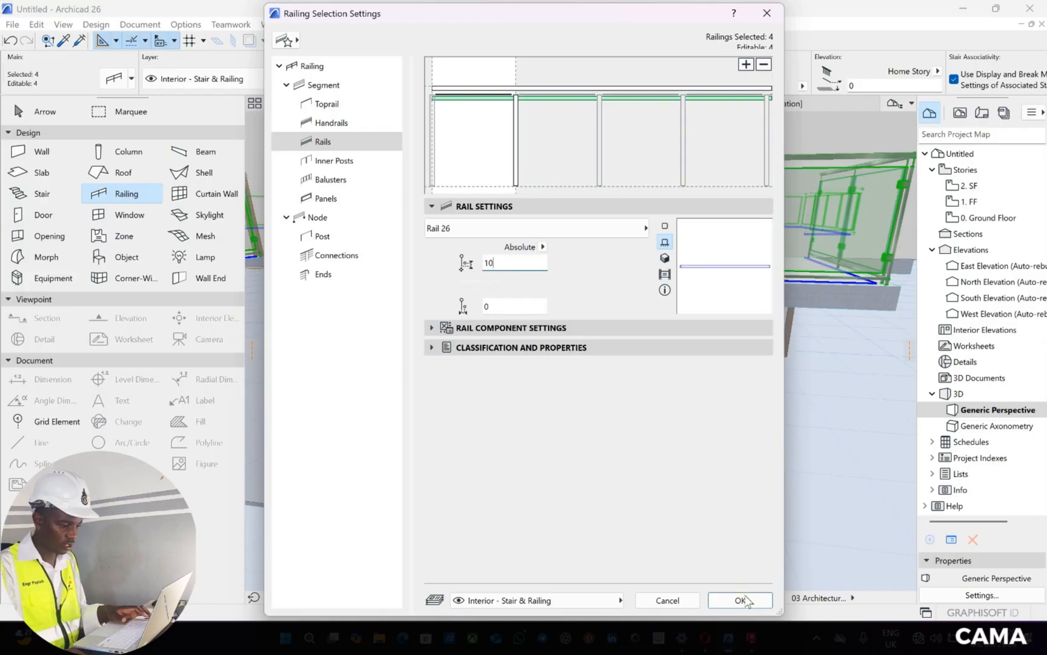
click(744, 600)
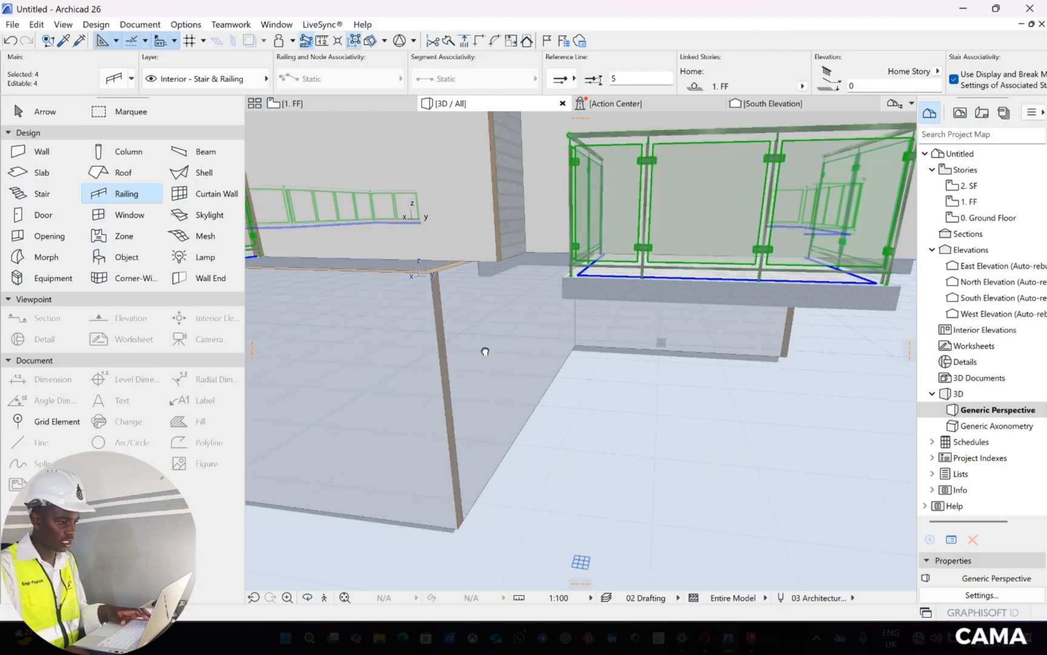
- Examine how the railing posts meet the balcony slab at its corner, with the railings deselected
shift+middle_drag(485, 351, 555, 281)
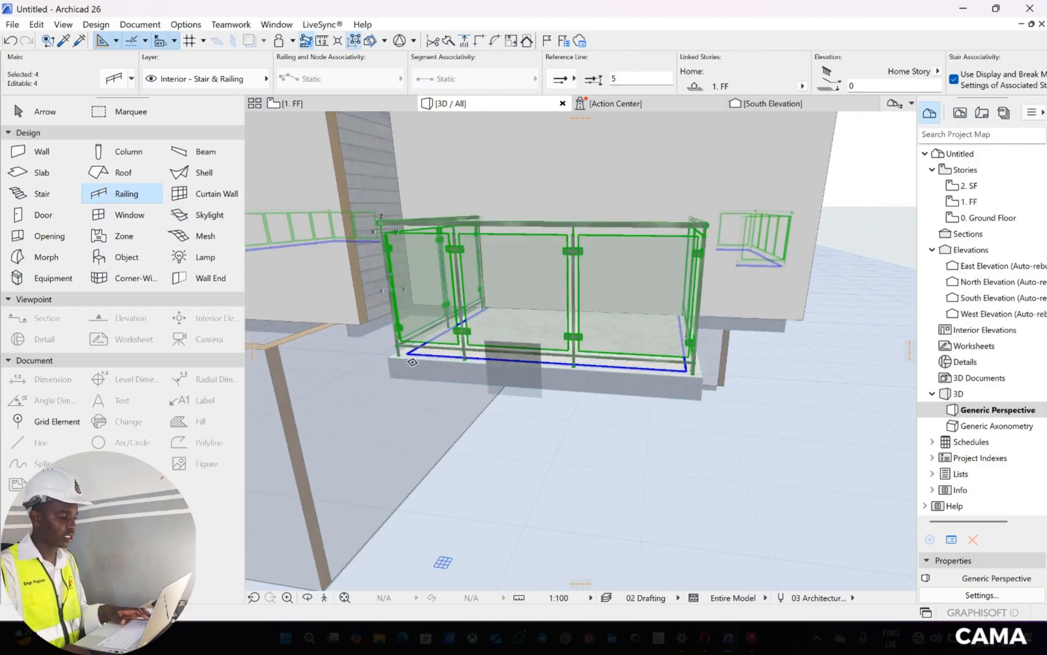
scroll(412, 362, up, 8)
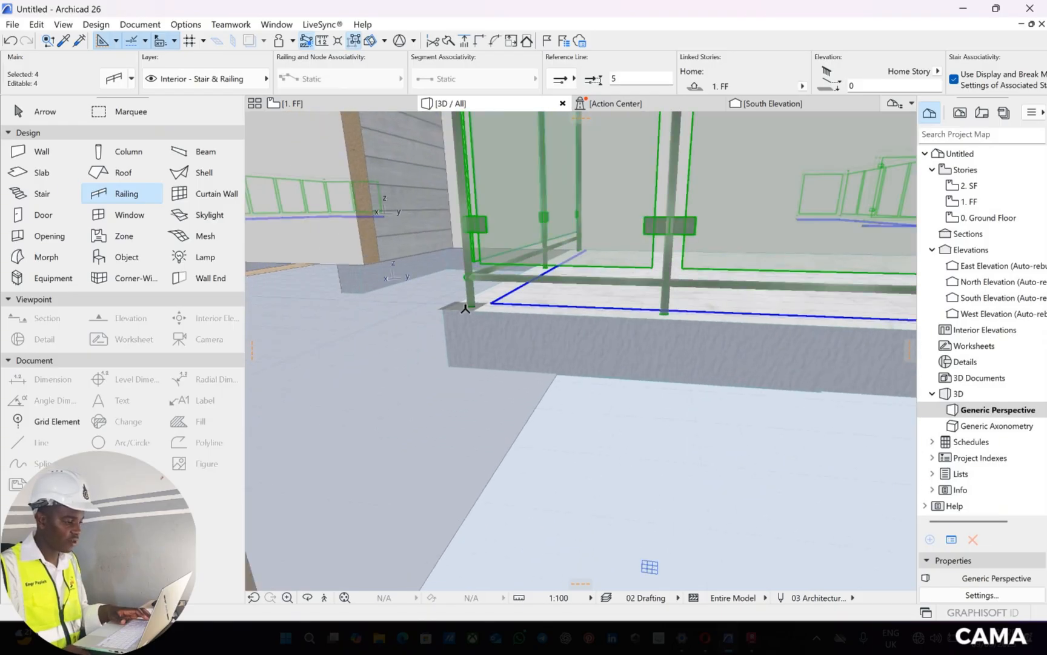
scroll(465, 309, up, 3)
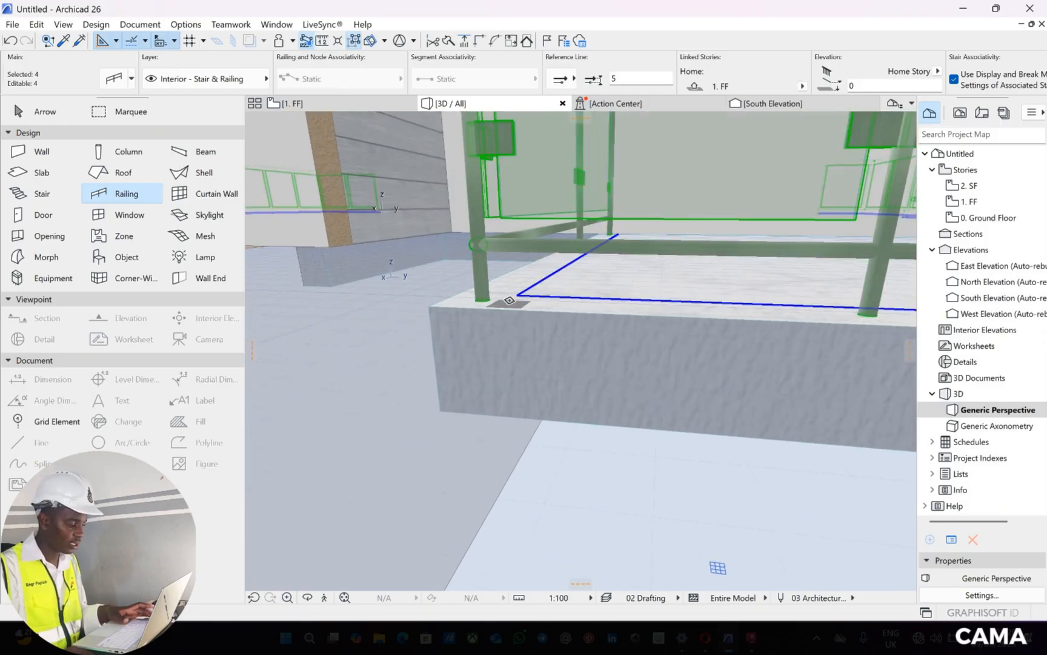
key(Escape)
key(Escape)
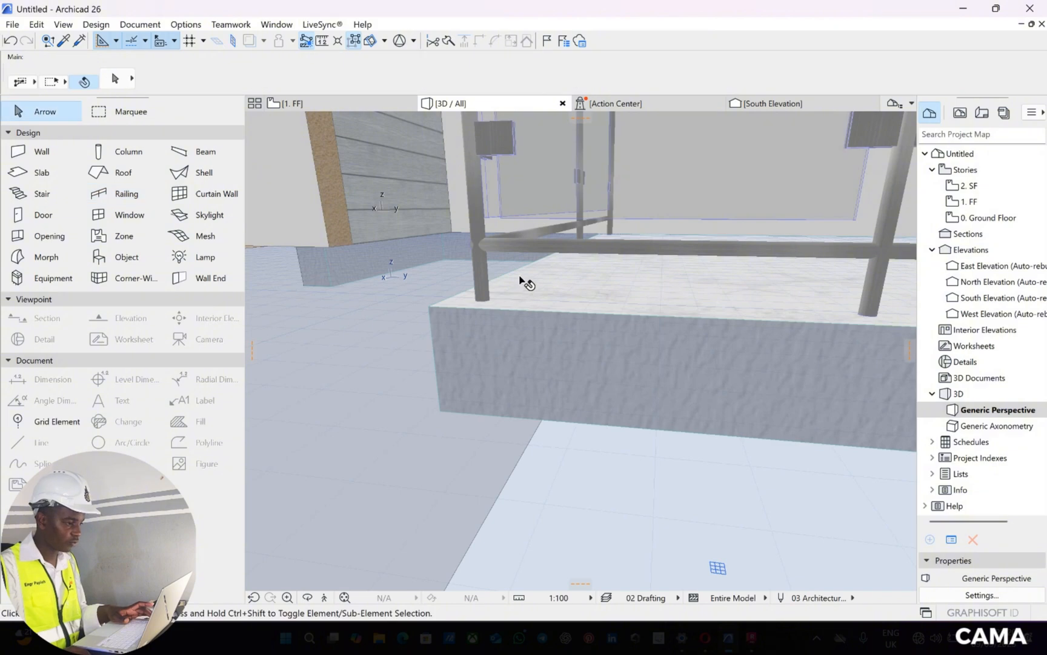
scroll(524, 276, down, 3)
scroll(522, 262, down, 4)
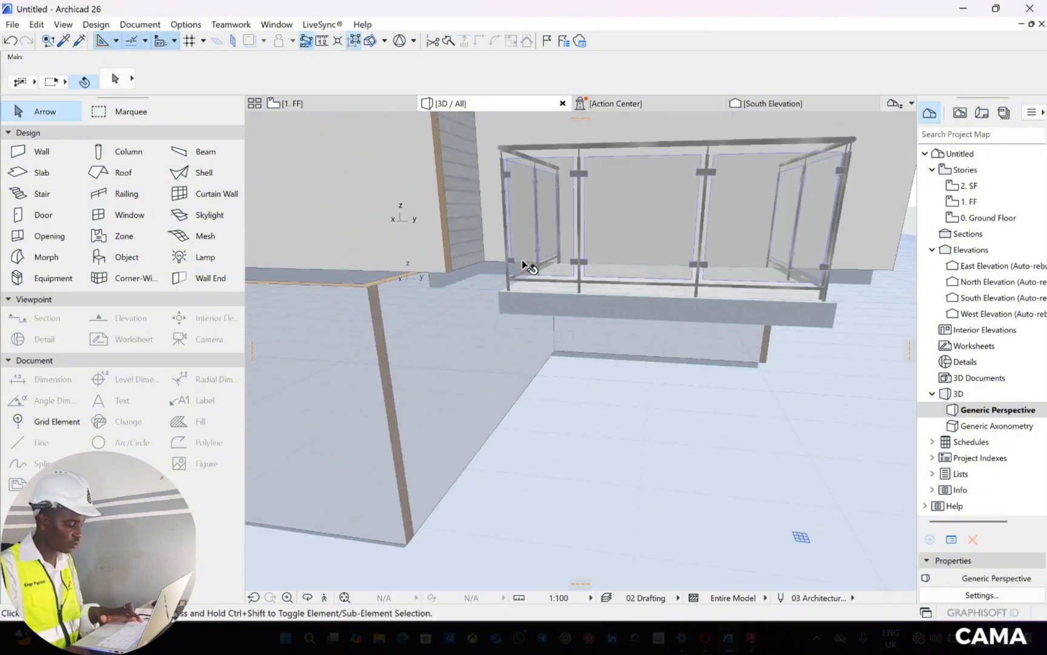
- Undo the last railing change to compare the corner post's base with the slab, and redo it
key(ctrl+z)
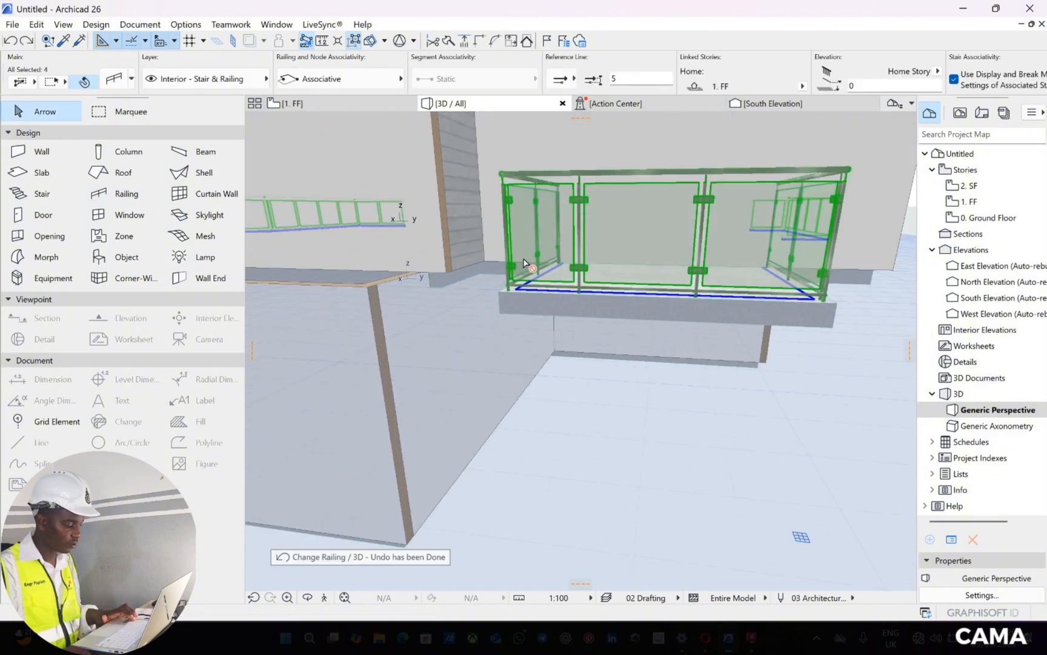
scroll(528, 320, up, 7)
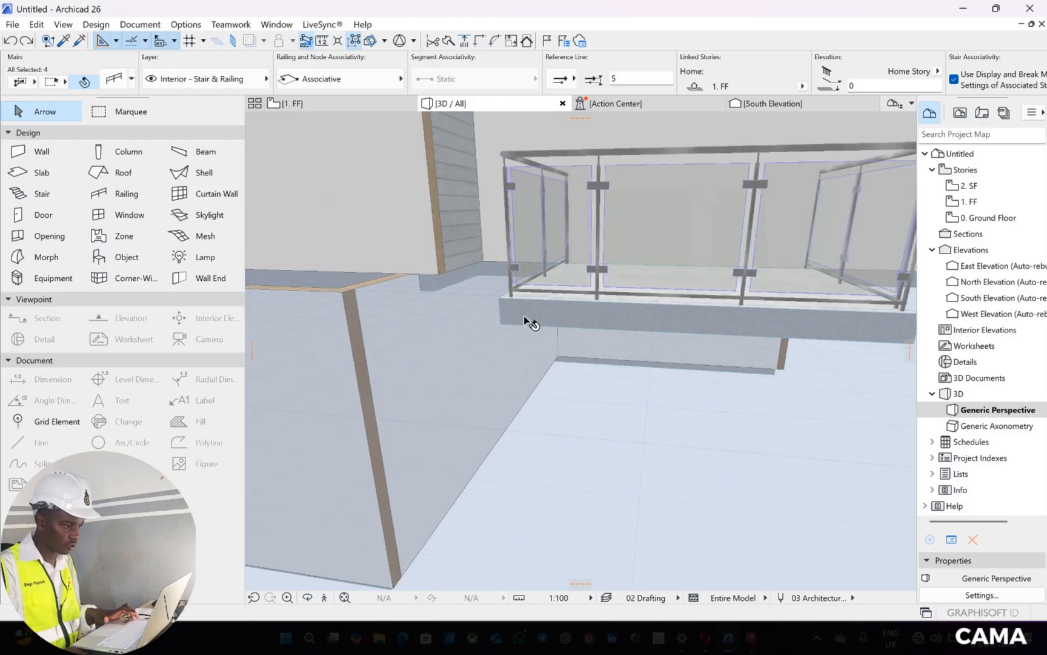
scroll(536, 303, up, 8)
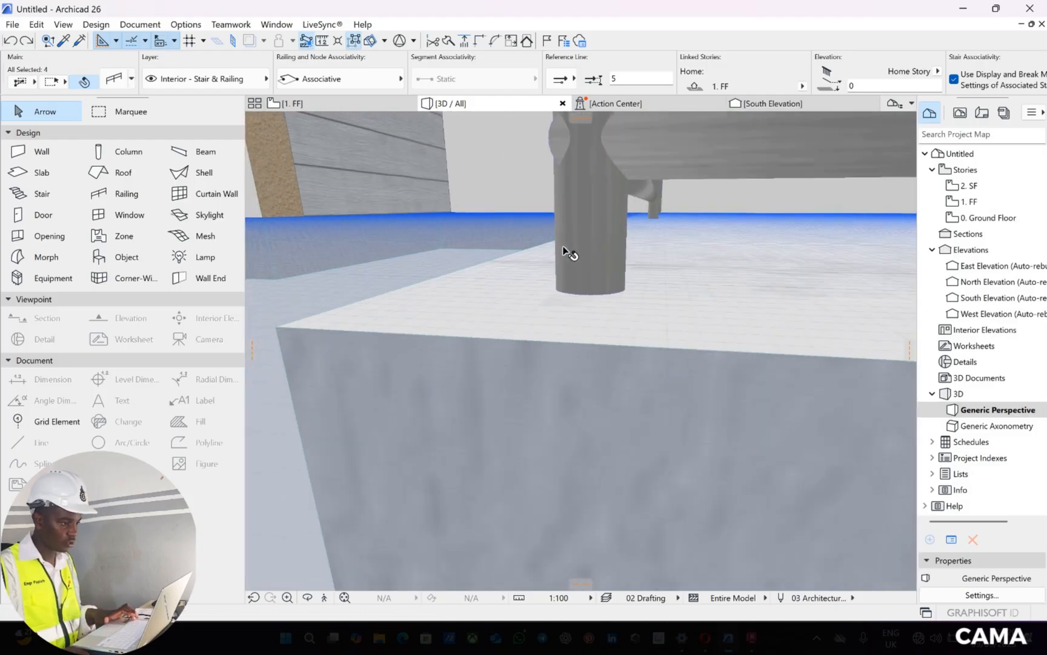
scroll(563, 255, down, 6)
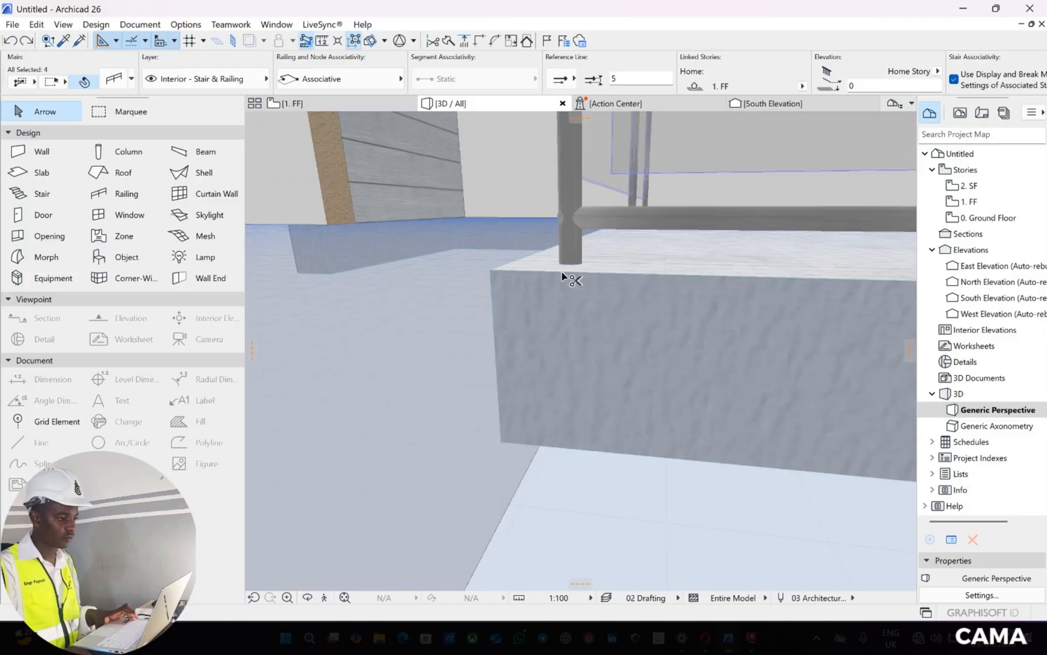
scroll(562, 269, down, 1)
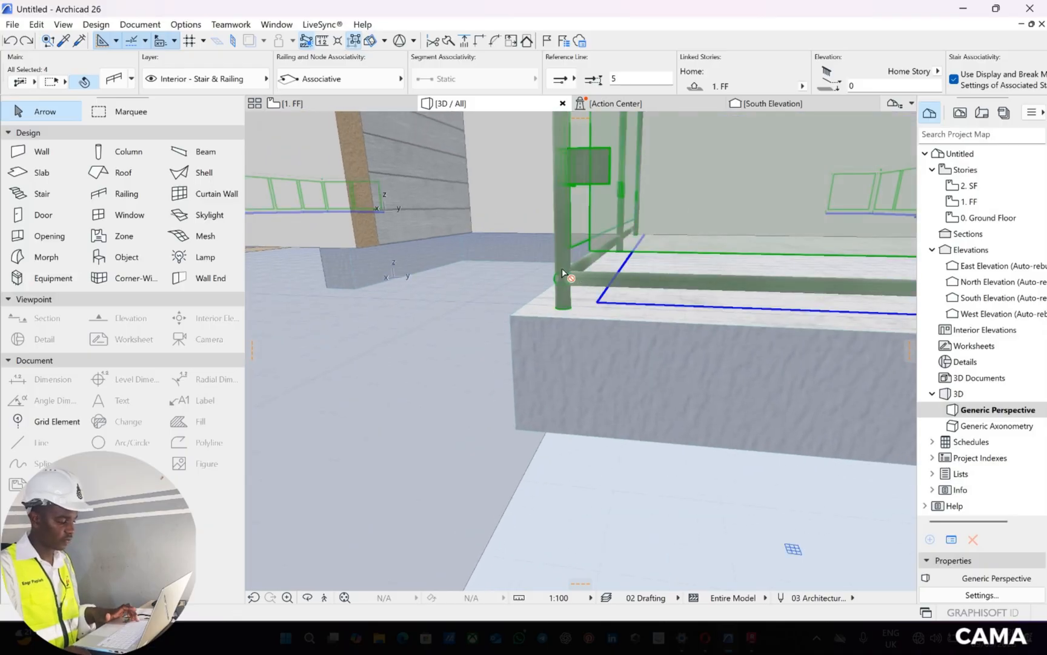
key(ctrl+shift+z)
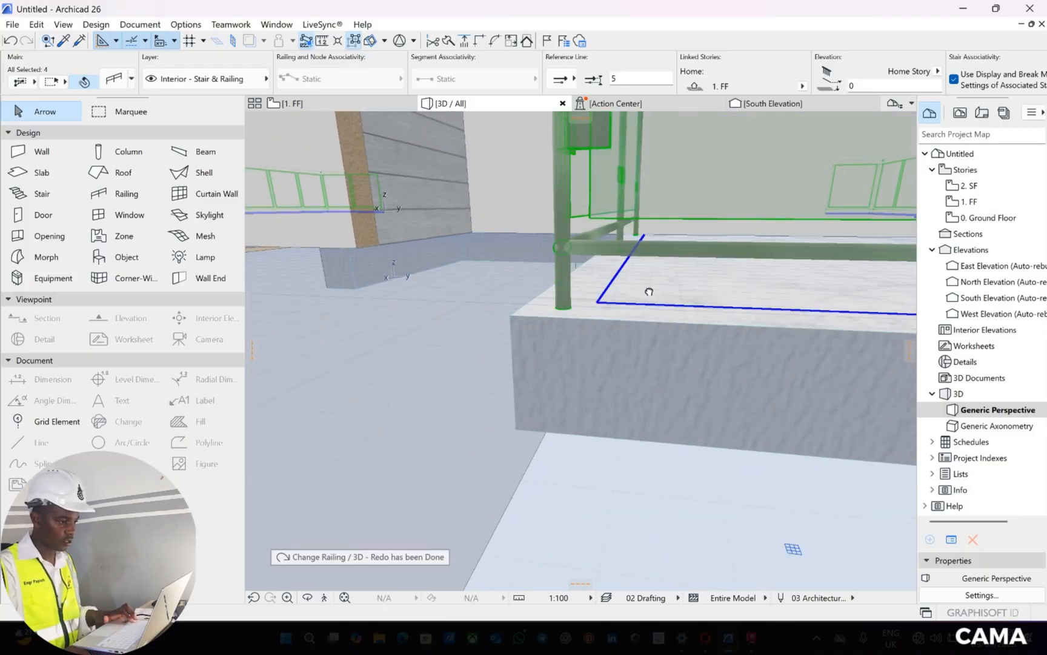
- Move the four selected balcony railings vertically down by 3
middle_drag(574, 259, 654, 278)
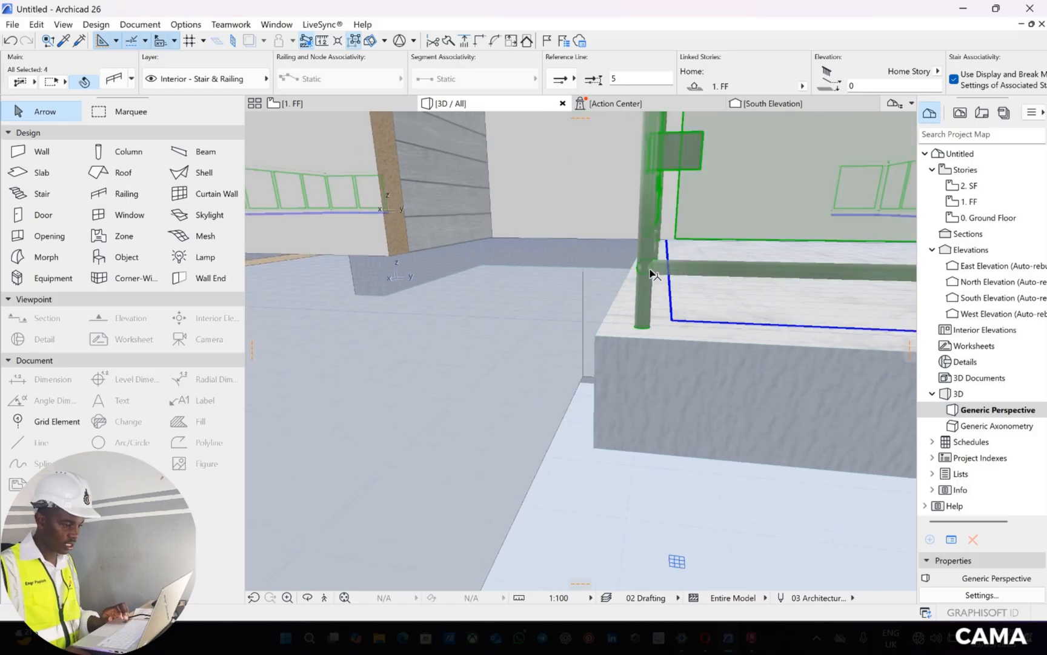
click(652, 272)
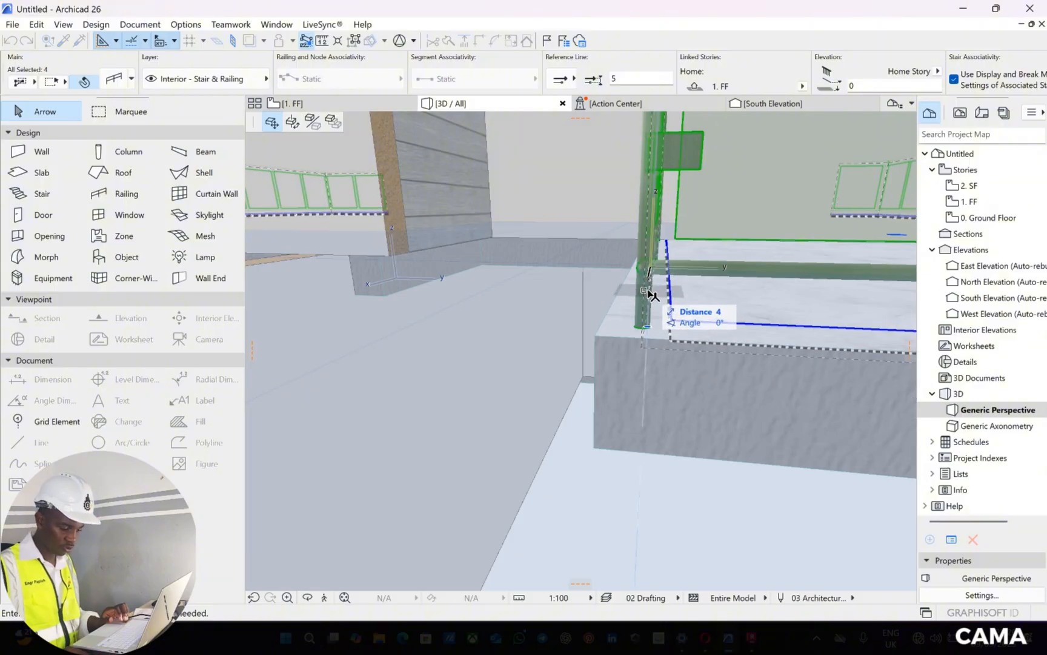
text(3)
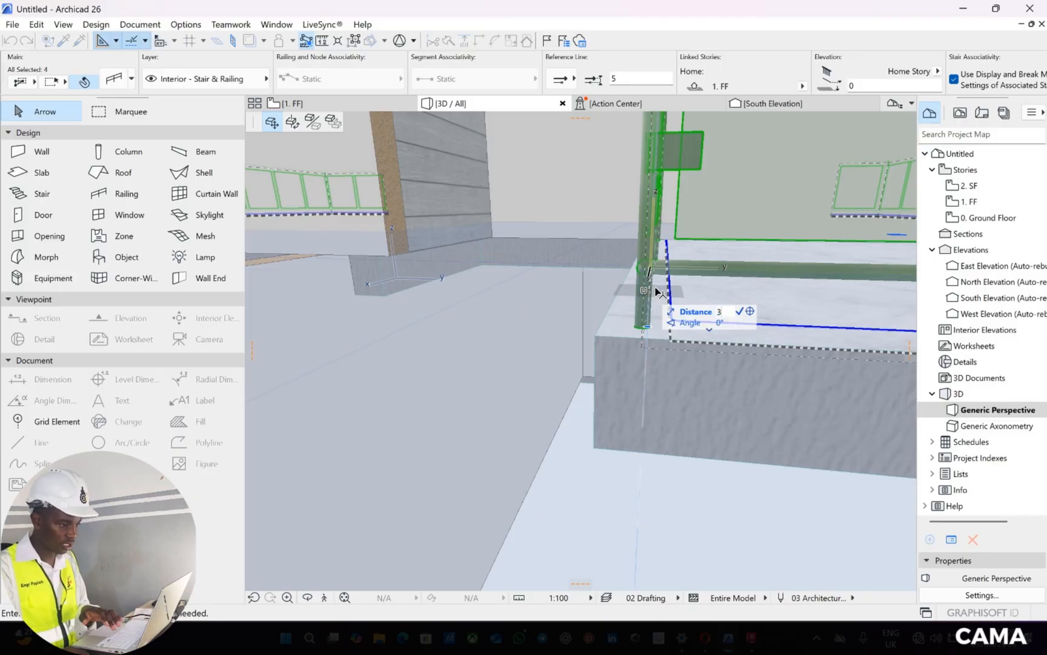
key(Return)
- Examine the balcony railings around the whole house from several sides in 3D
scroll(665, 278, down, 2)
scroll(598, 282, down, 6)
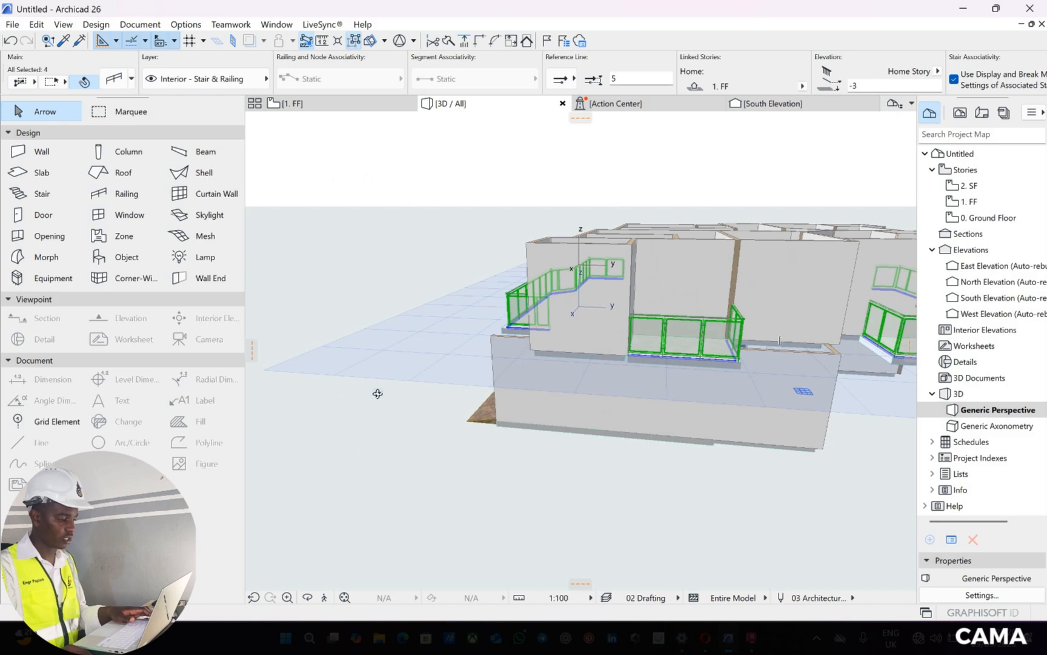
scroll(677, 390, up, 6)
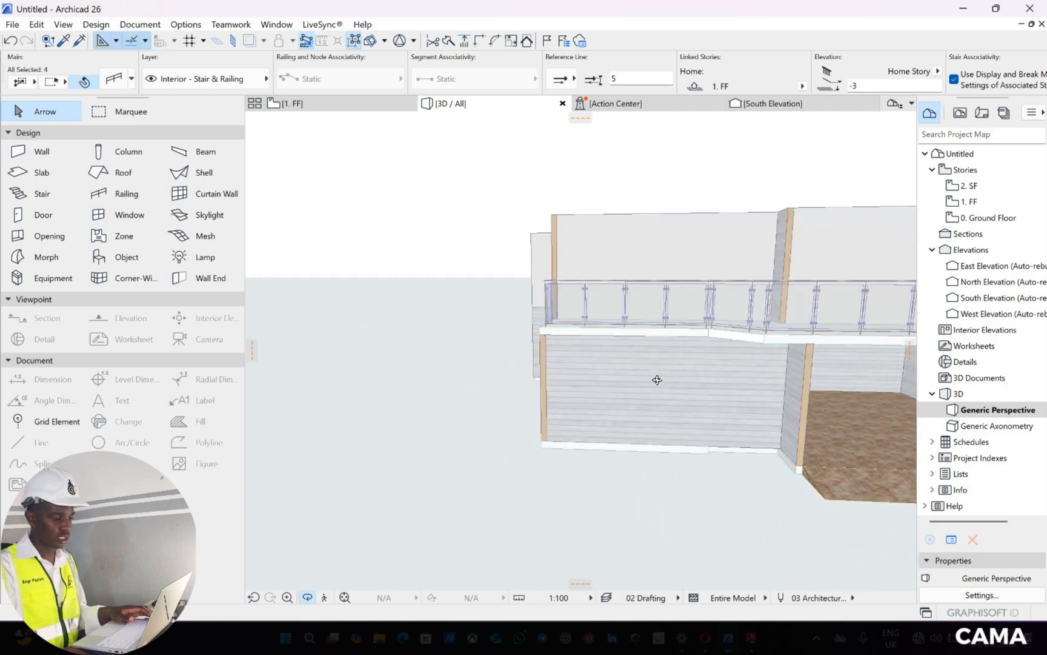
scroll(682, 381, down, 6)
drag(490, 309, 798, 283)
drag(646, 391, 771, 371)
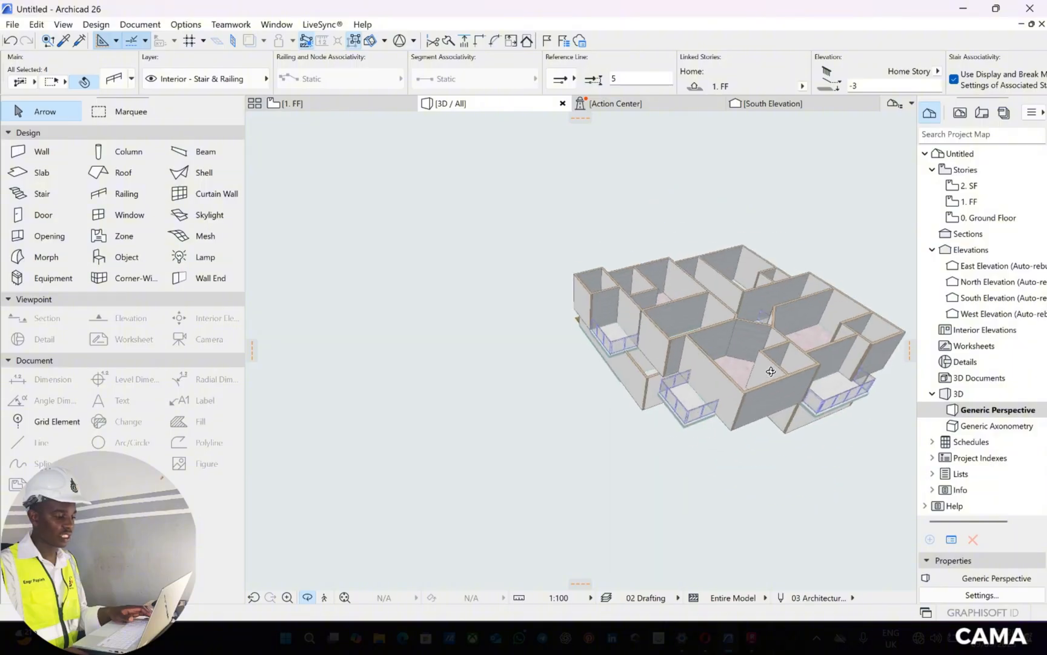
drag(833, 343, 712, 419)
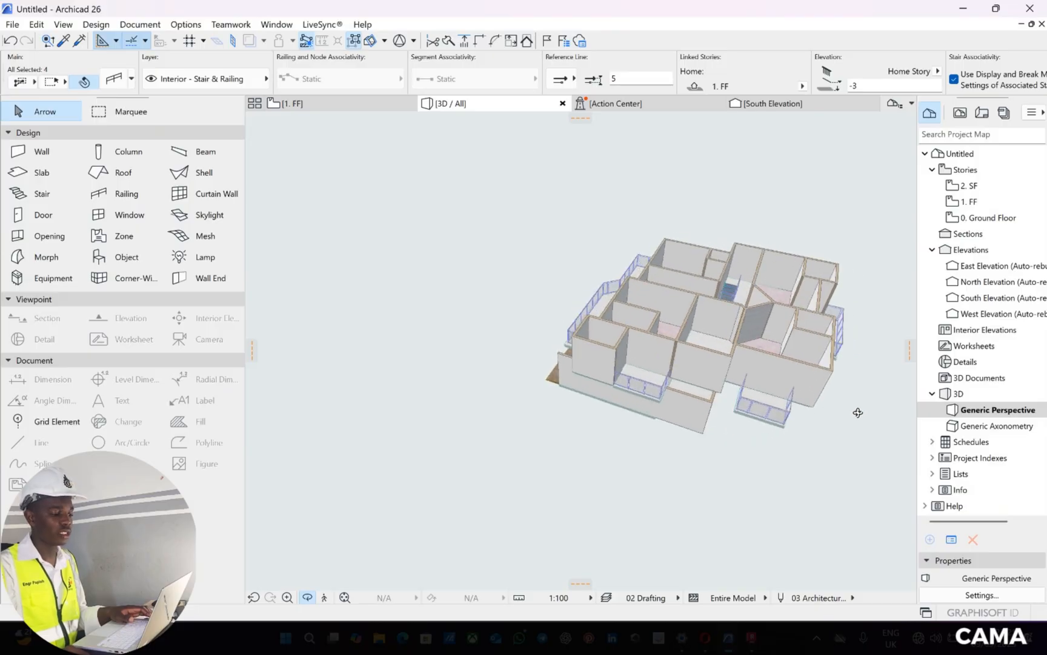
drag(830, 321, 594, 168)
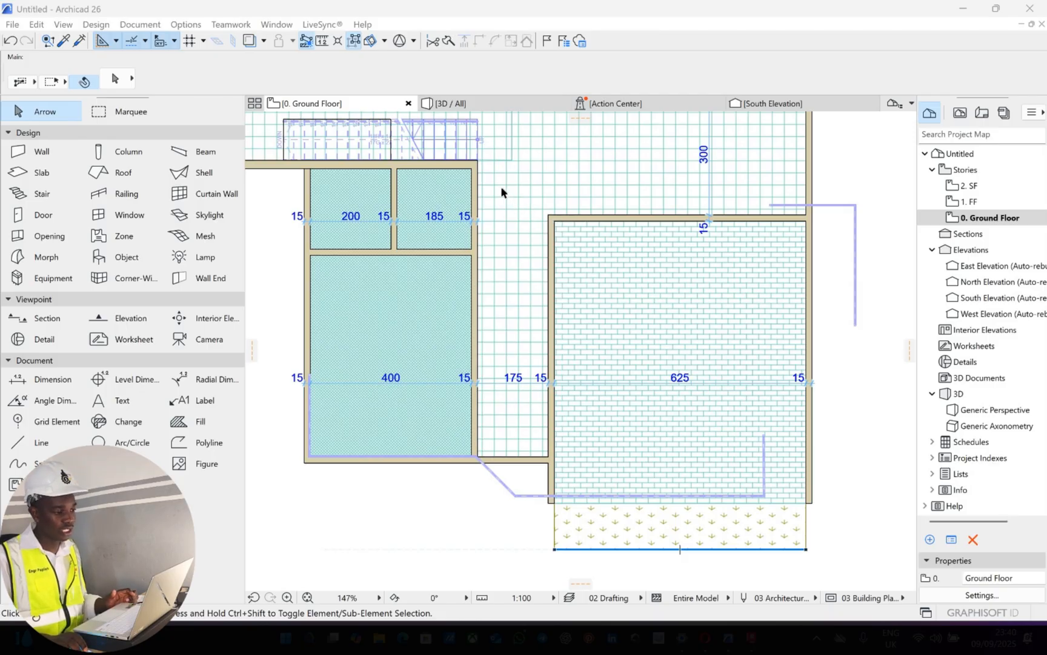
- Open the default settings of the Door tool and look through the hinged door models in the library
click(42, 216)
double_click(66, 221)
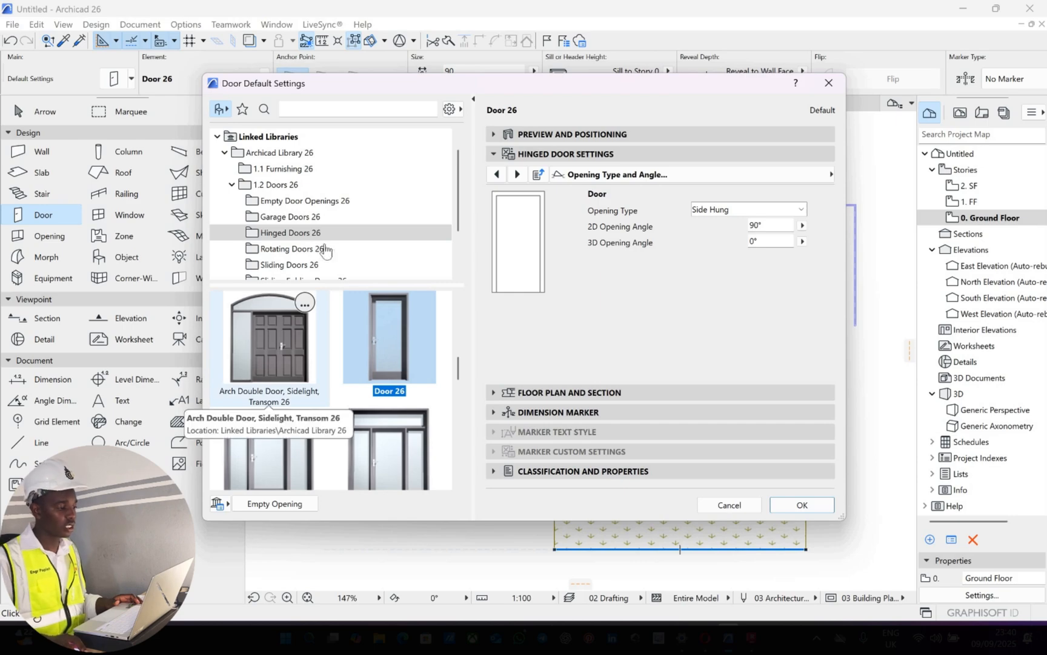
scroll(367, 336, down, 2)
scroll(372, 330, down, 5)
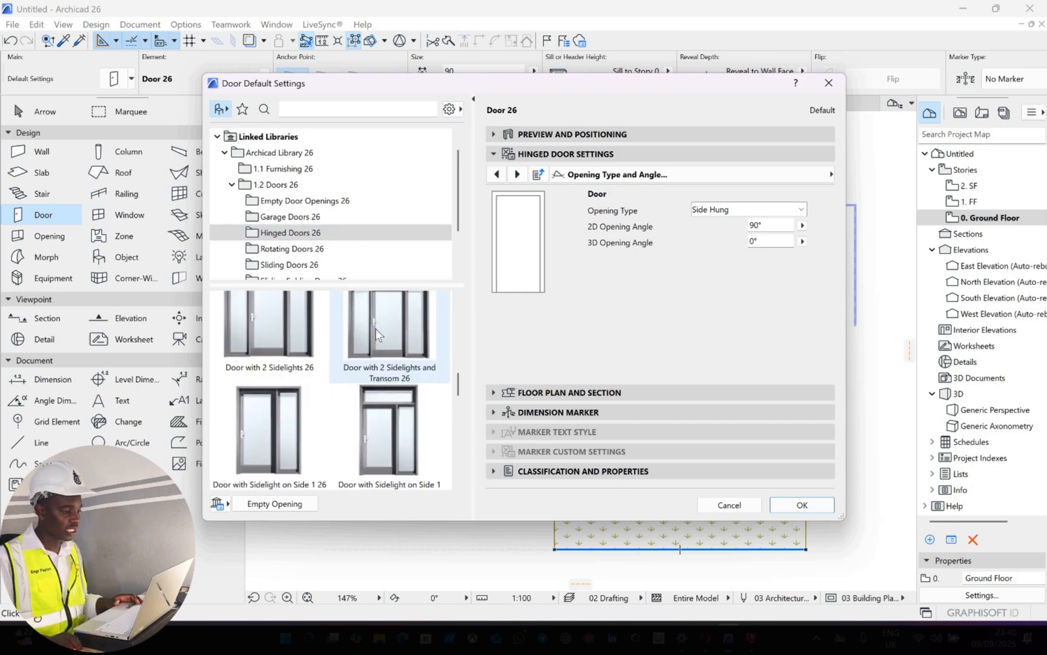
scroll(394, 362, up, 8)
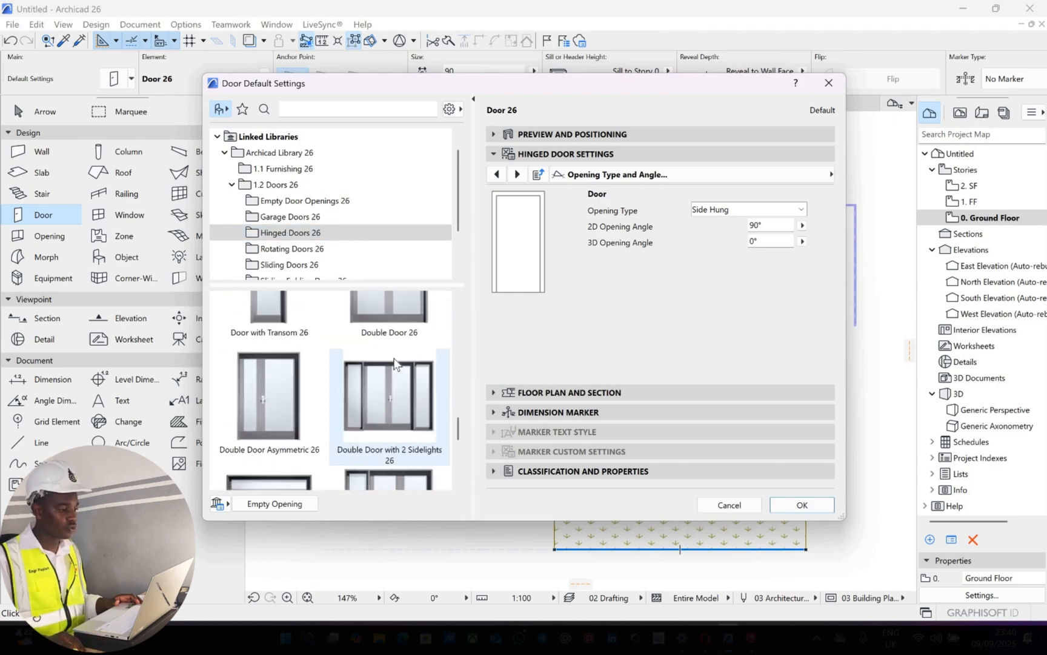
scroll(395, 365, up, 1)
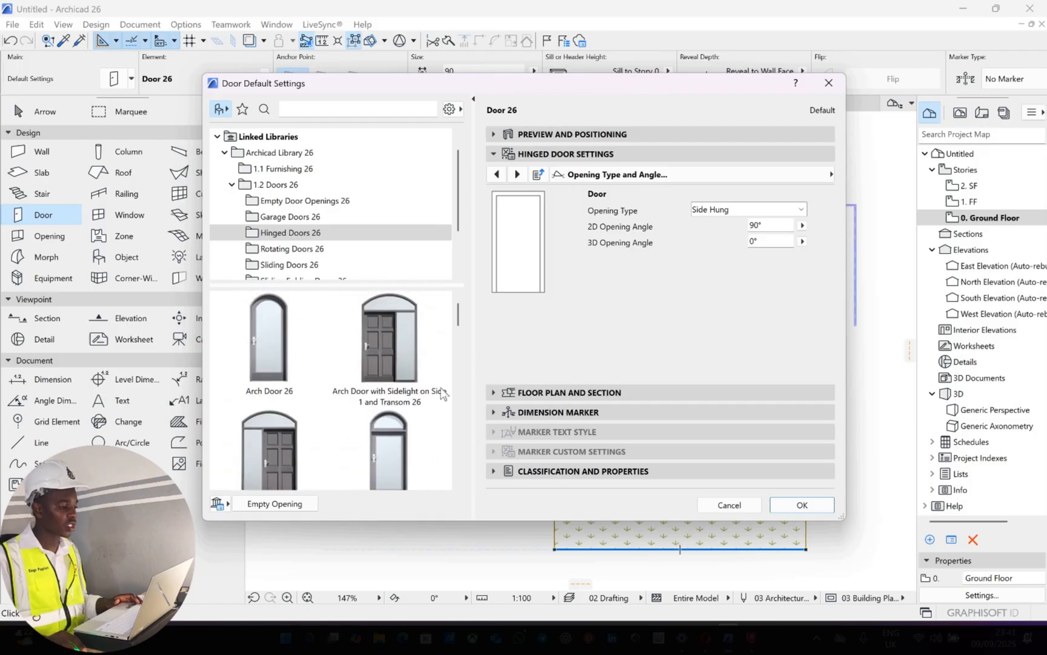
scroll(388, 375, down, 3)
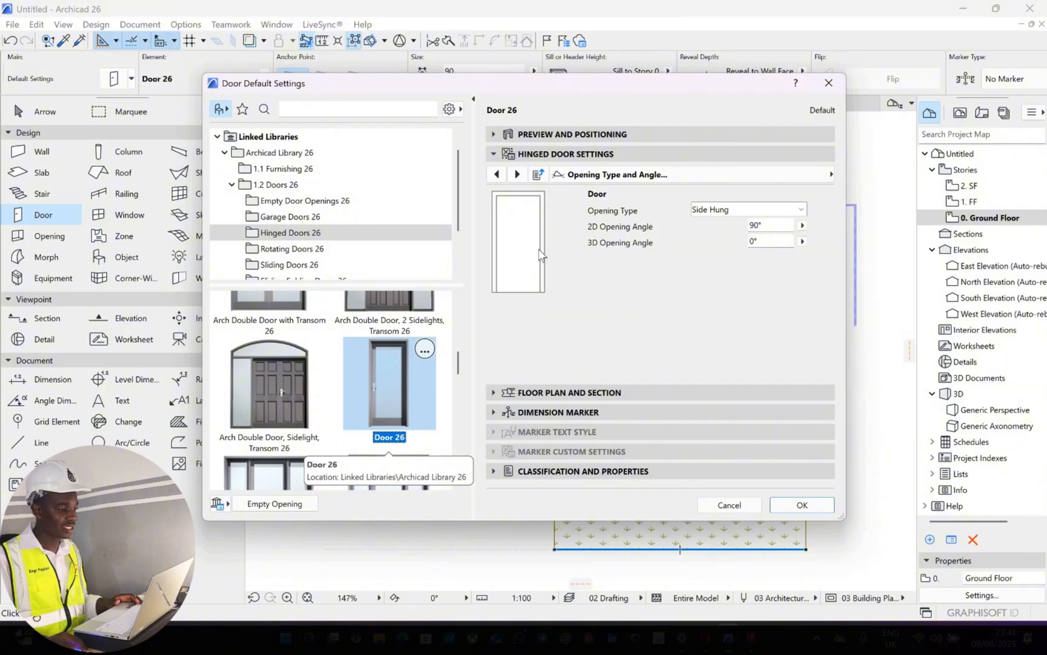
- Set the door leaf of the hinged Door 26 to Style 59 in the door settings and opening options
click(499, 174)
click(498, 174)
click(498, 174)
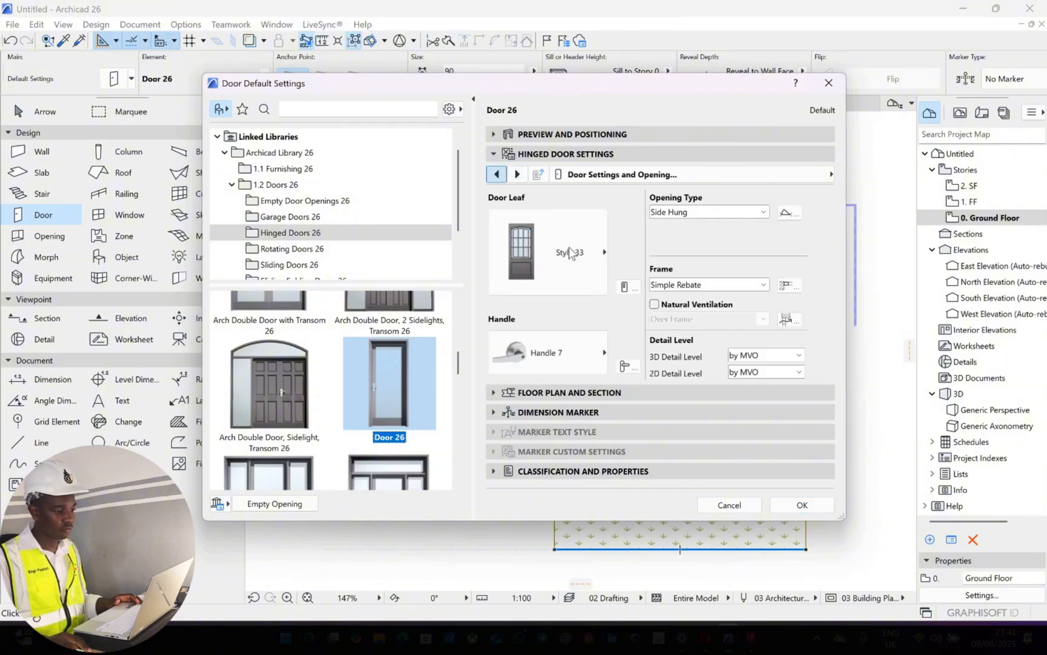
click(597, 255)
scroll(683, 253, down, 8)
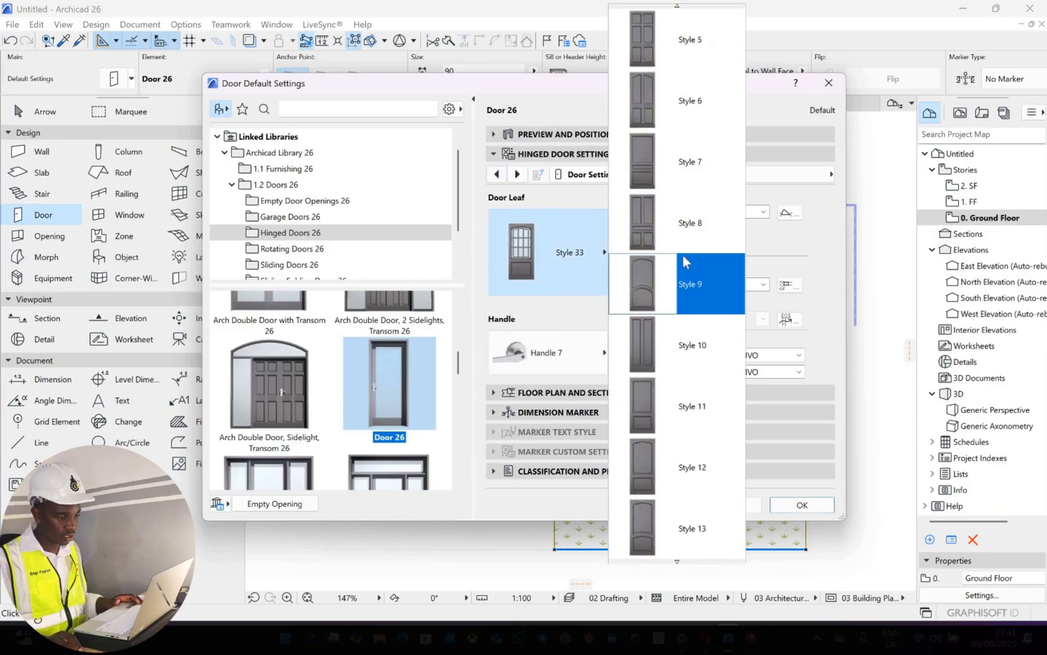
scroll(683, 253, down, 12)
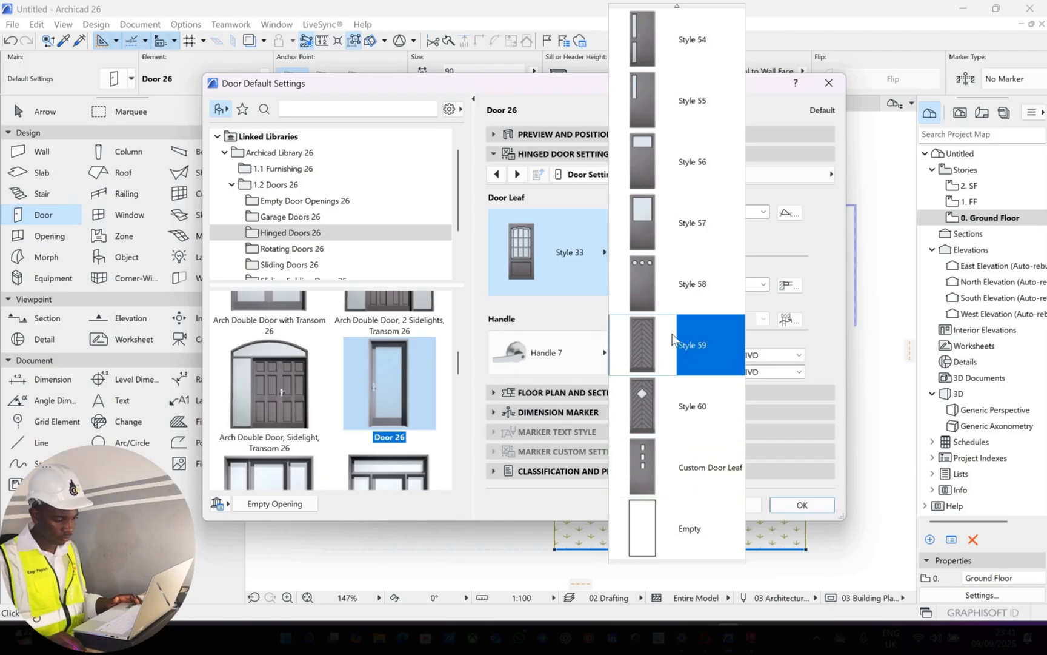
scroll(667, 318, up, 5)
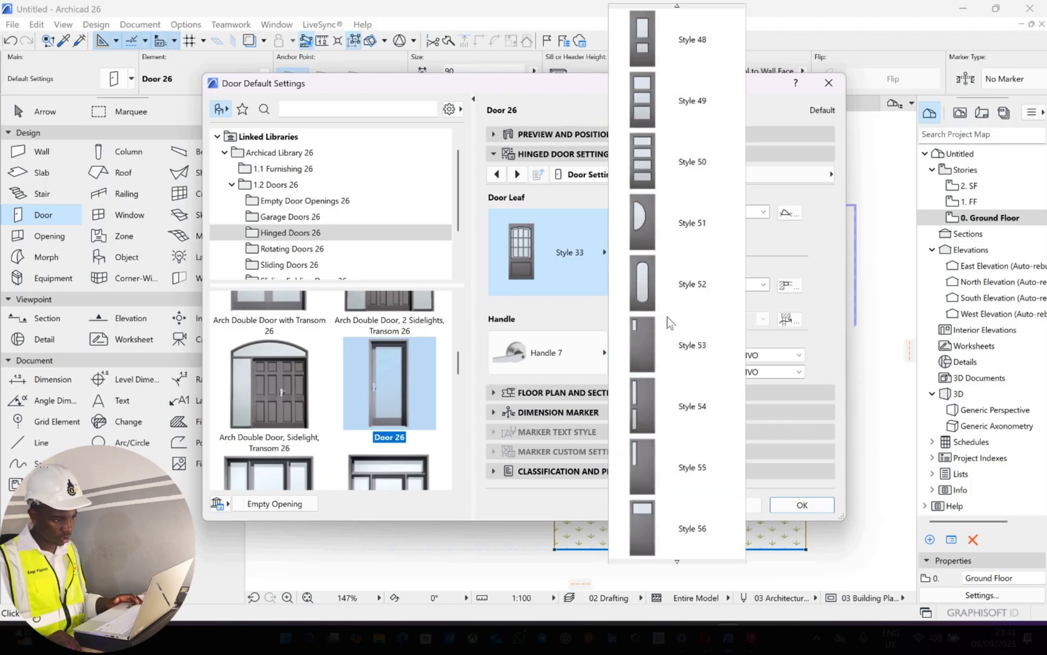
scroll(664, 303, down, 5)
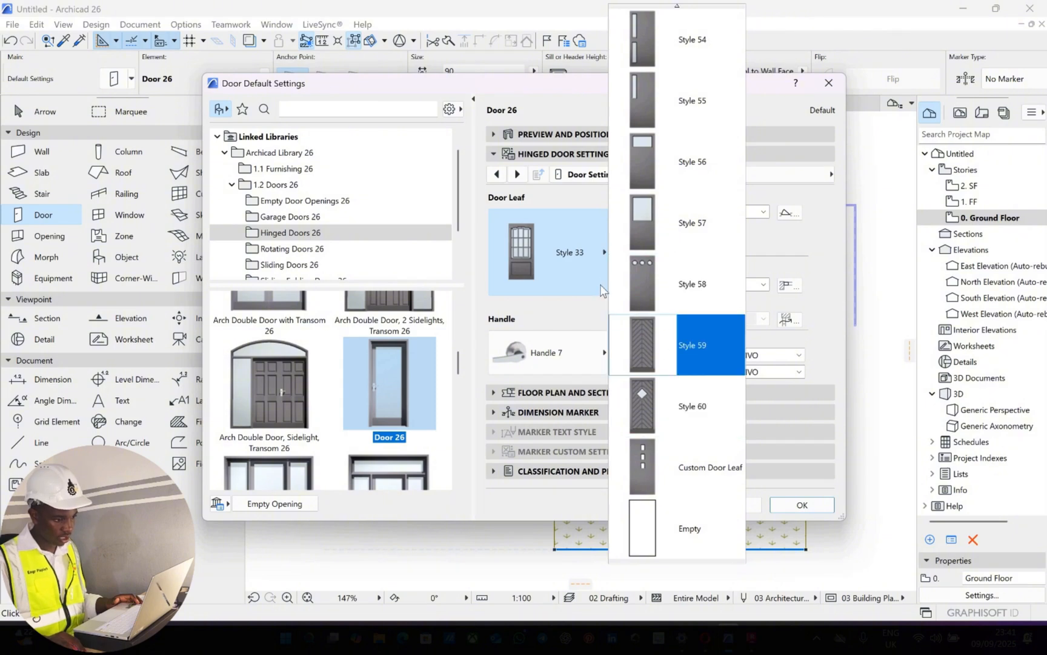
key(Return)
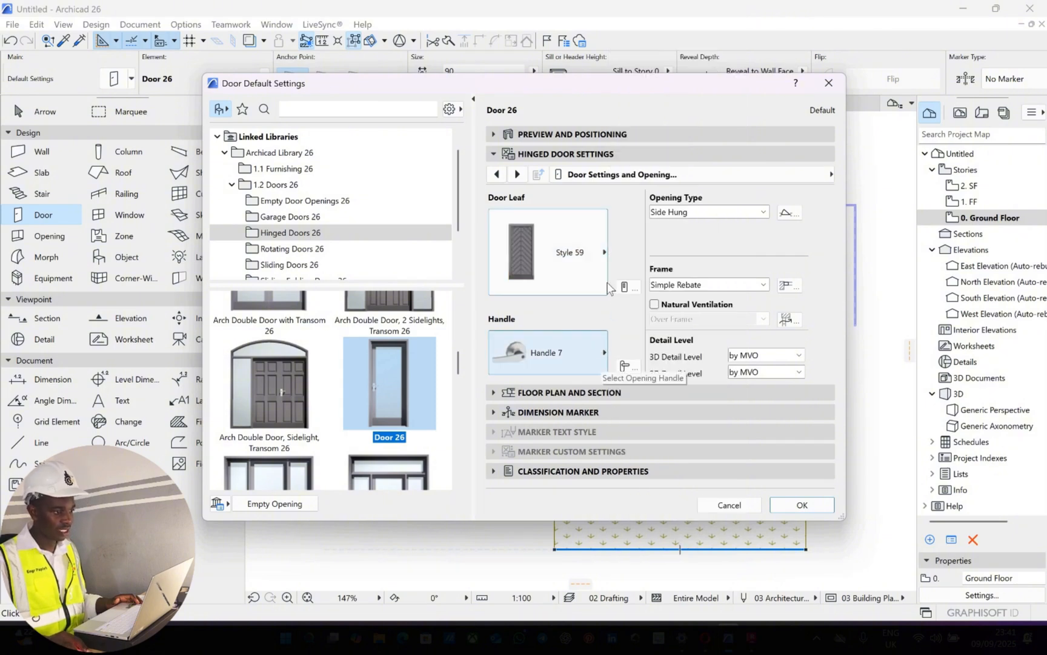
- Set the default door's width to 150 and its height to 230
click(565, 139)
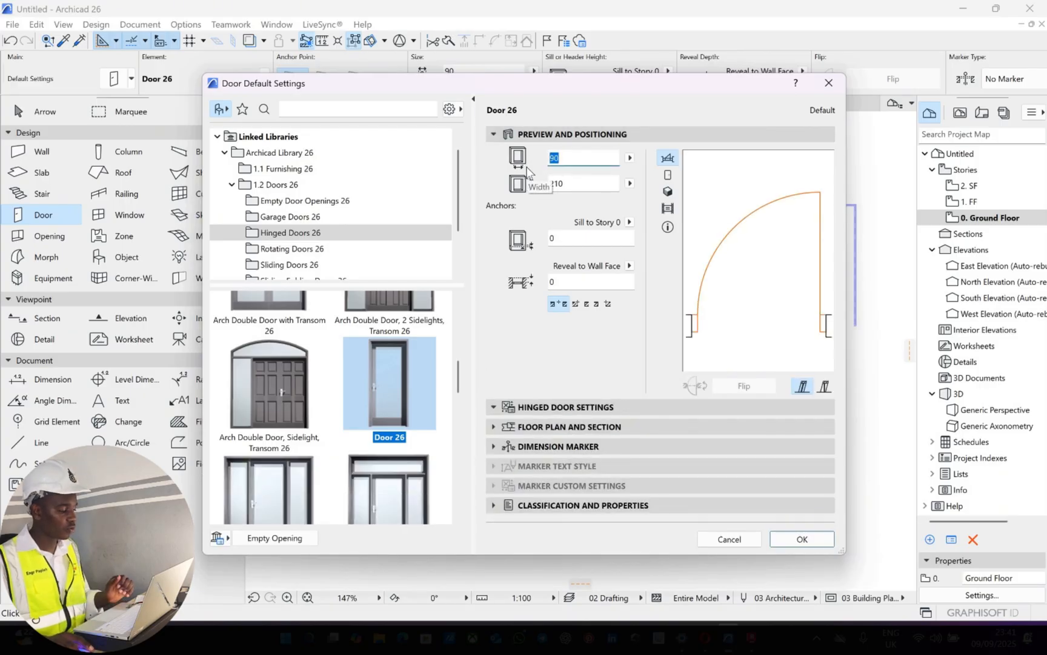
text(150)
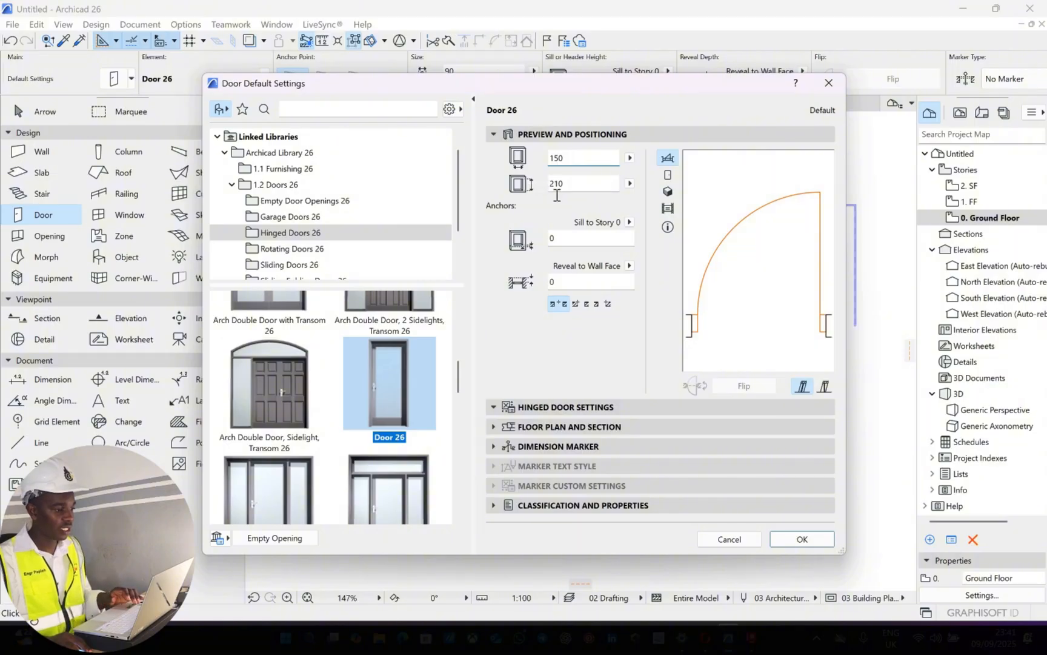
key(Tab)
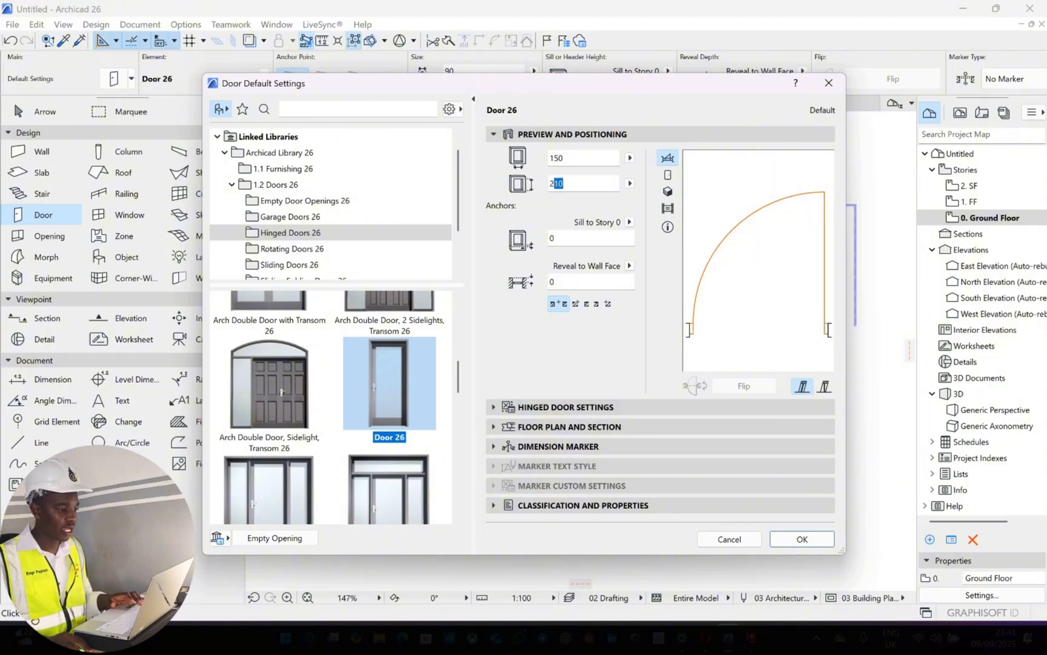
text(30)
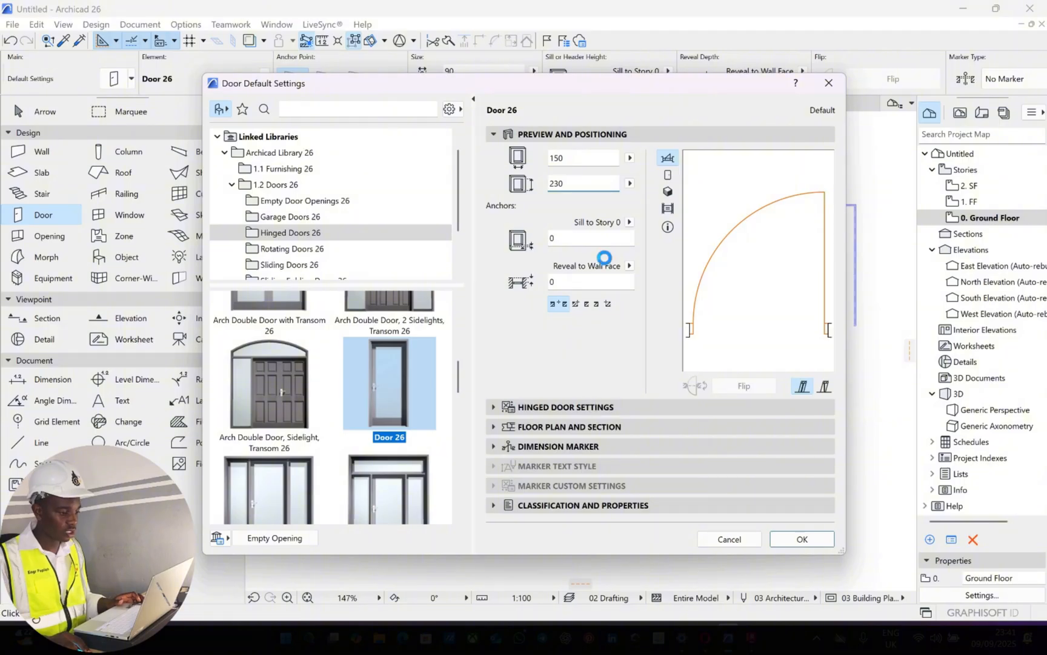
- Set the side-hung door's 3D opening angle to 80° in the opening type and angle options
click(566, 407)
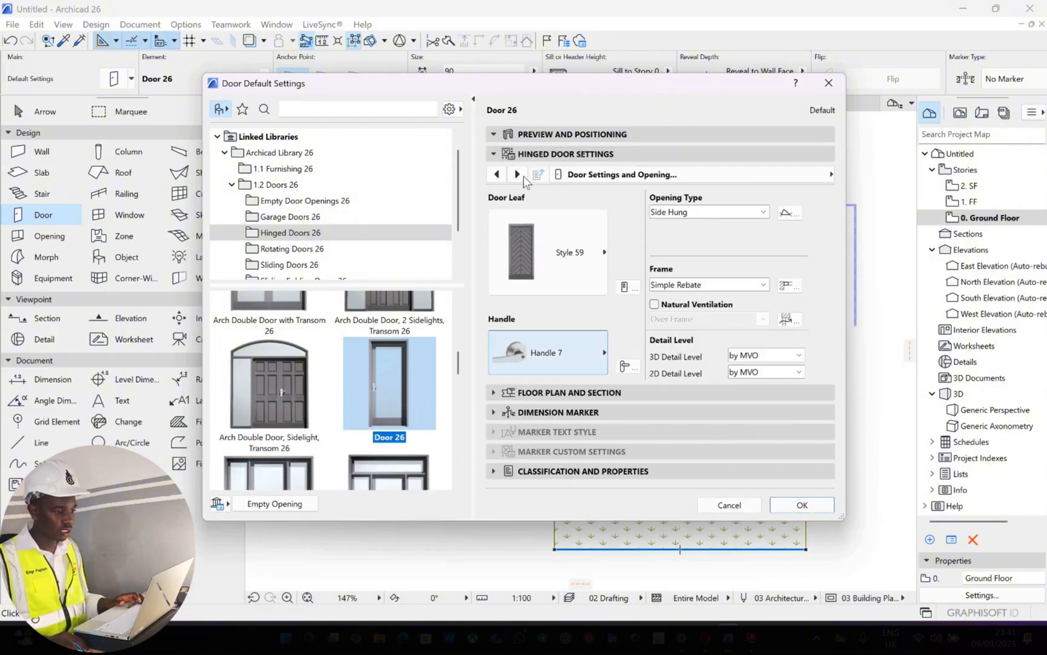
click(518, 174)
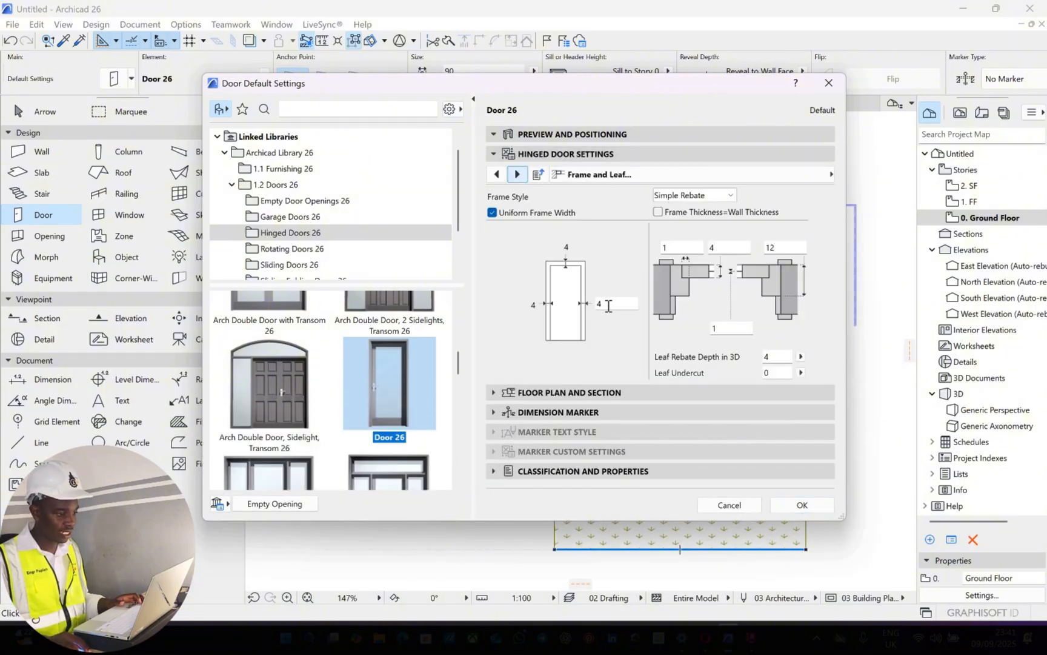
click(517, 175)
click(518, 175)
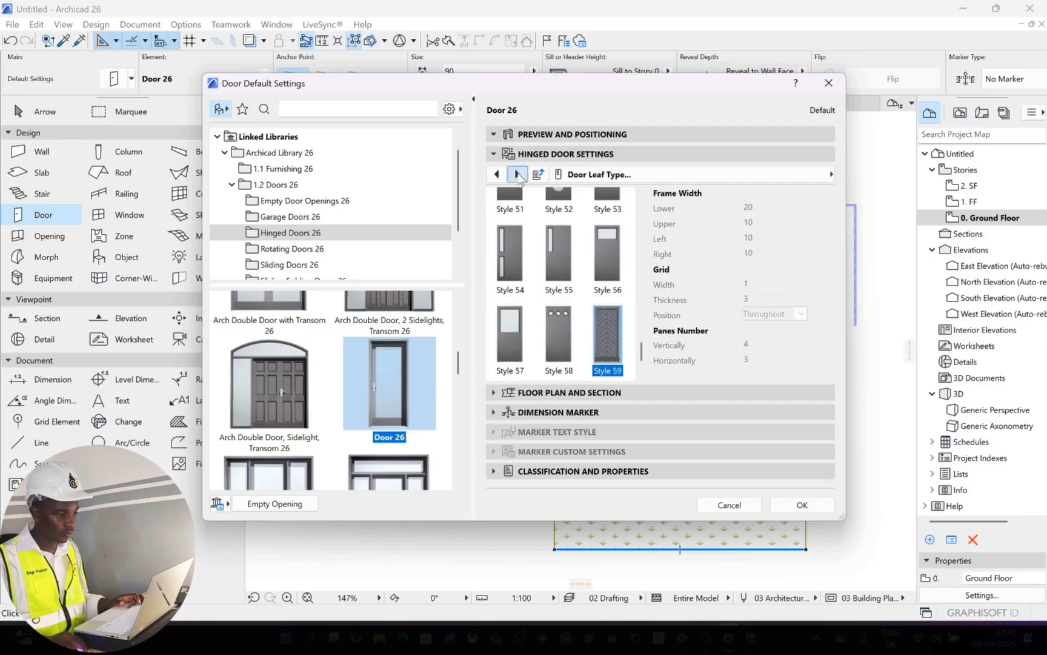
click(518, 175)
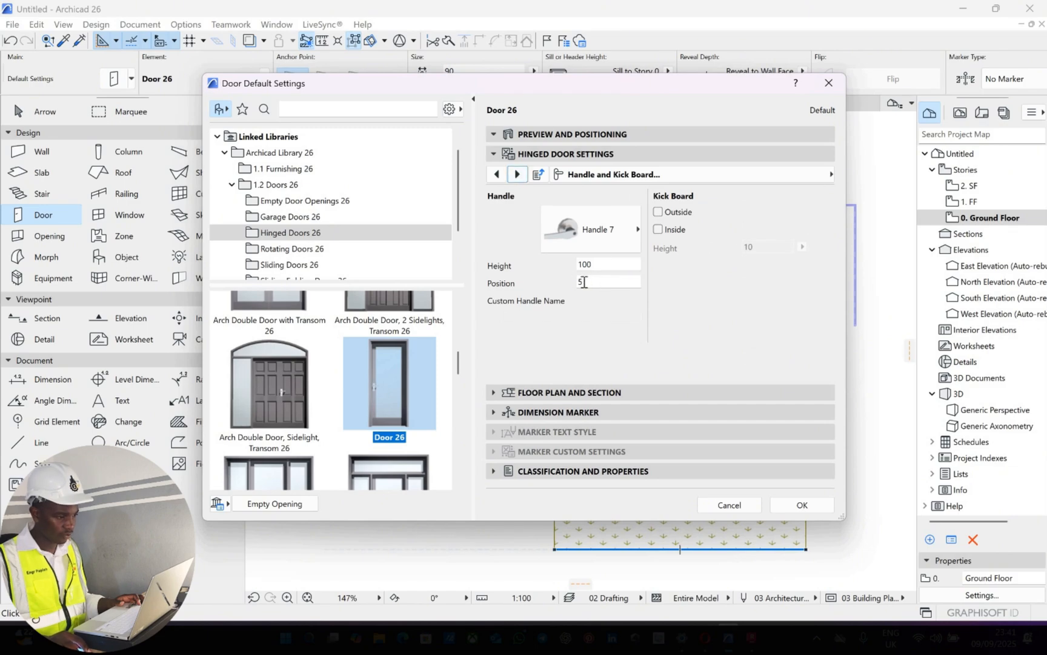
click(517, 175)
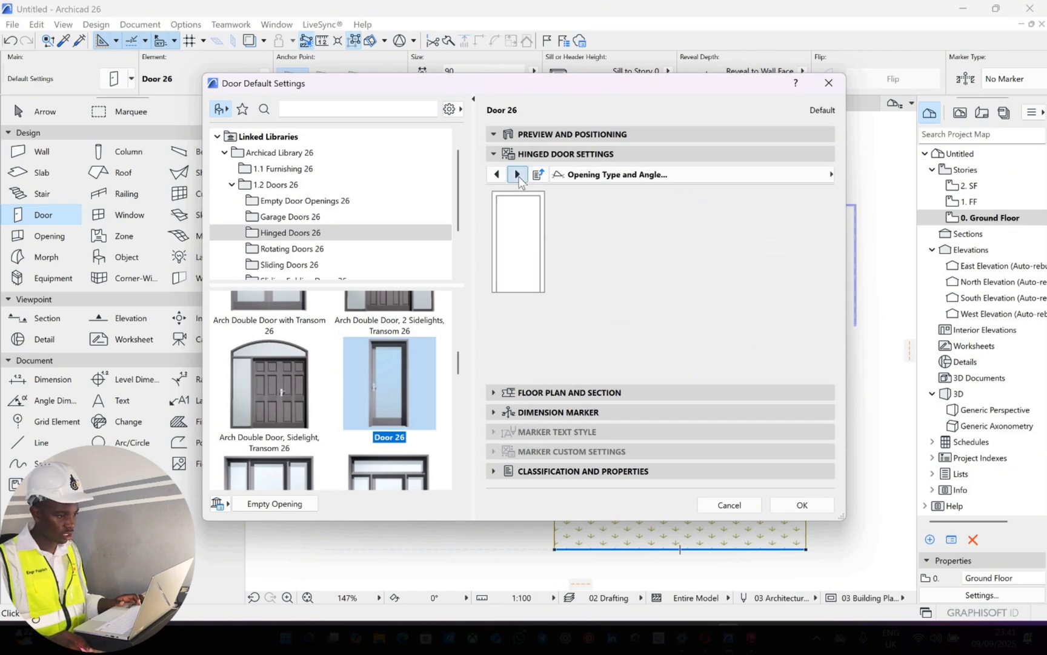
click(518, 176)
click(496, 175)
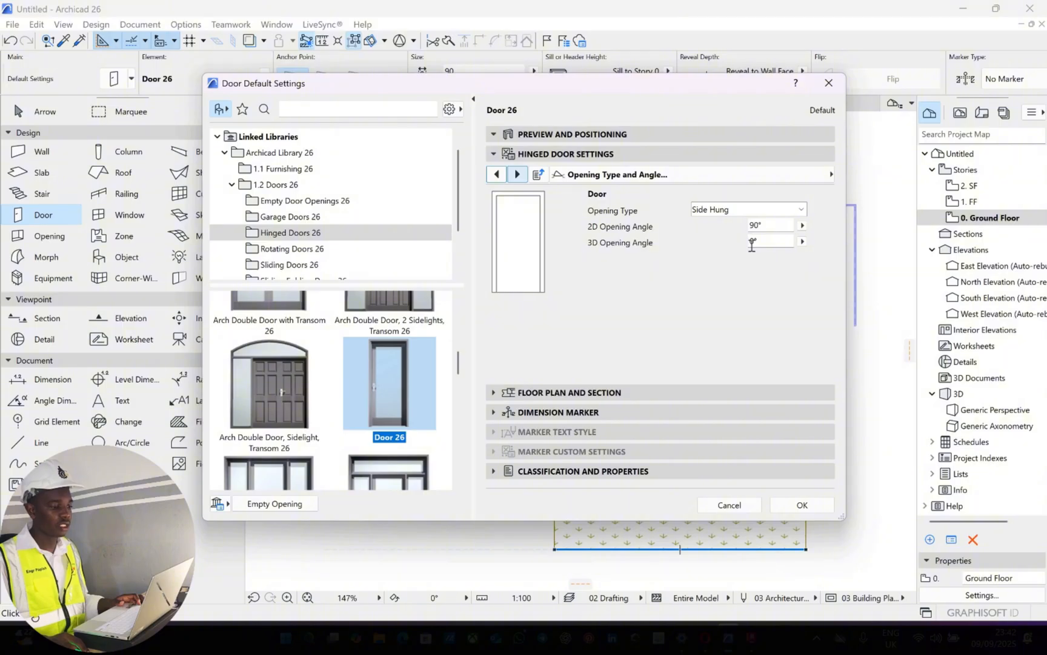
click(751, 242)
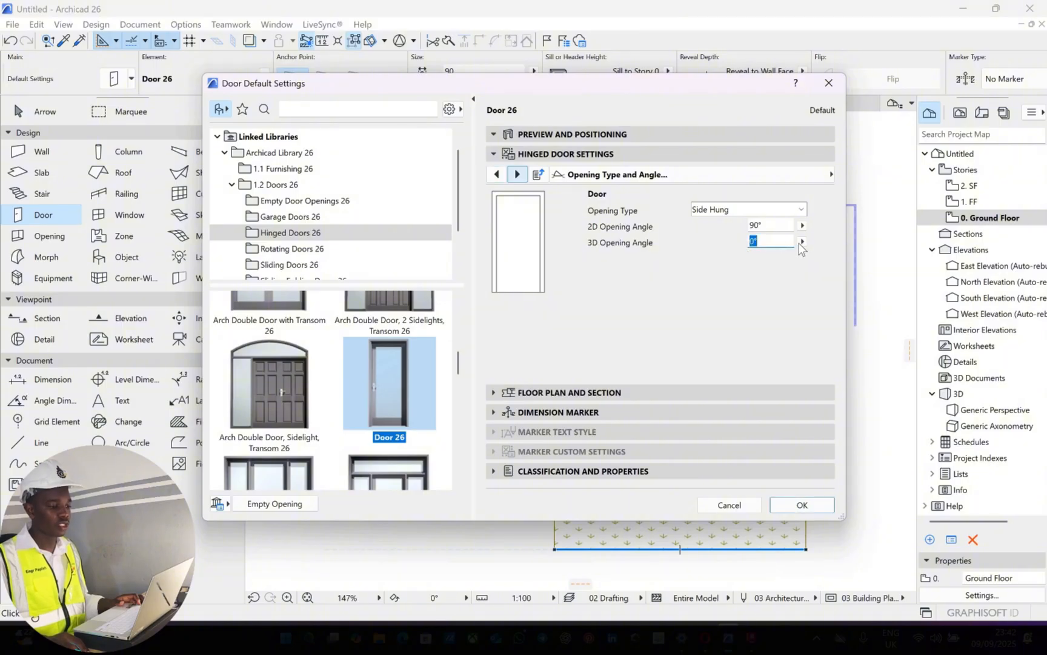
click(802, 242)
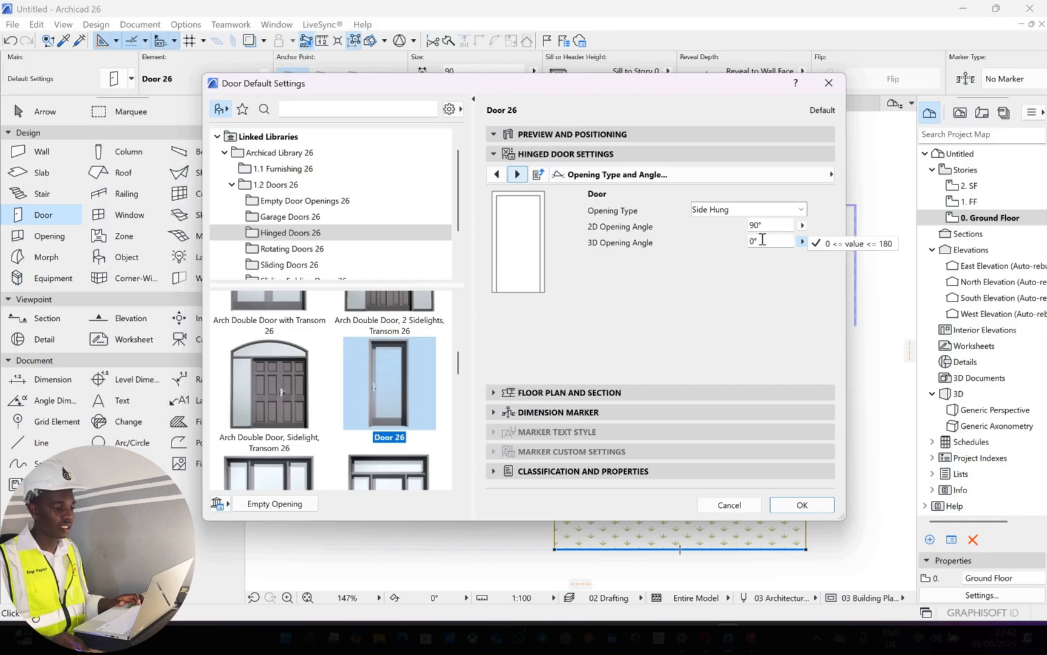
click(734, 243)
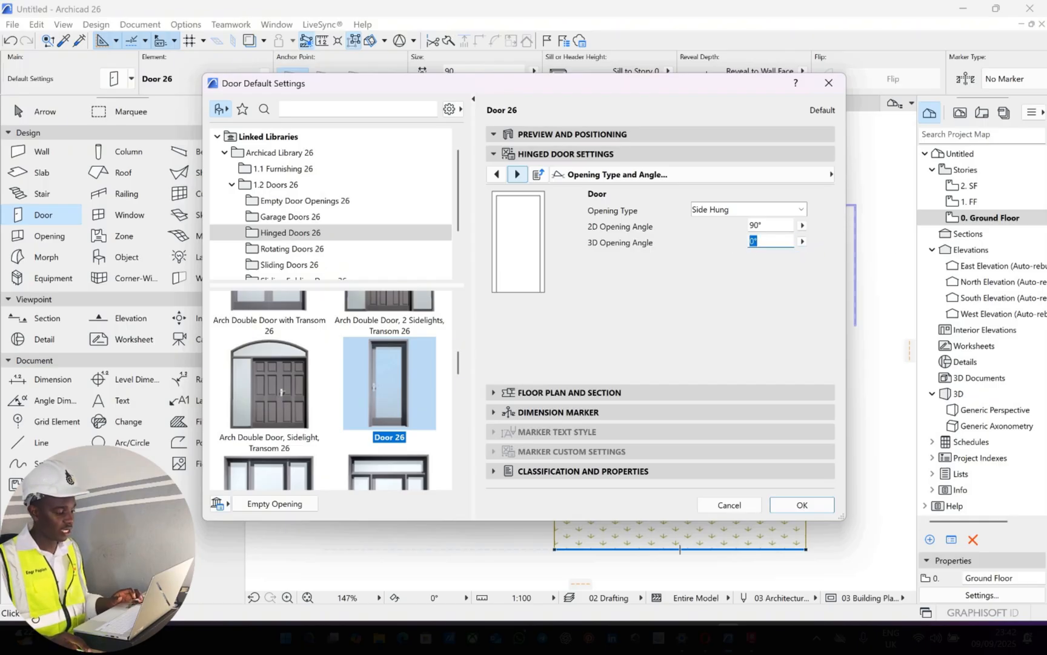
text(80)
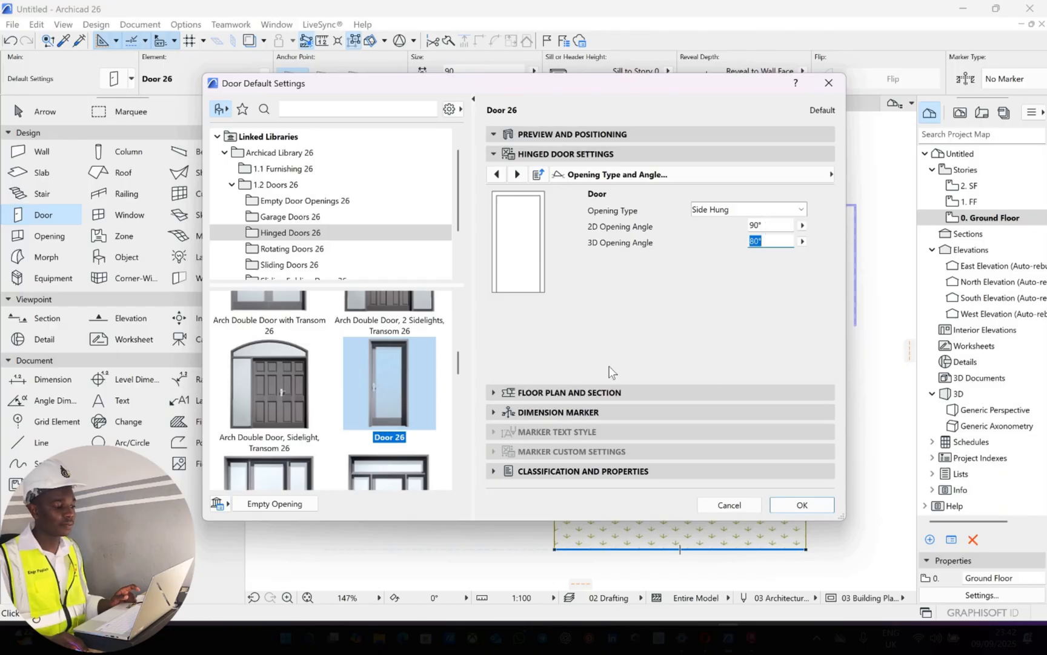
- Override the model view options for the door's 2D symbolic opening lines and accept the door defaults
click(518, 174)
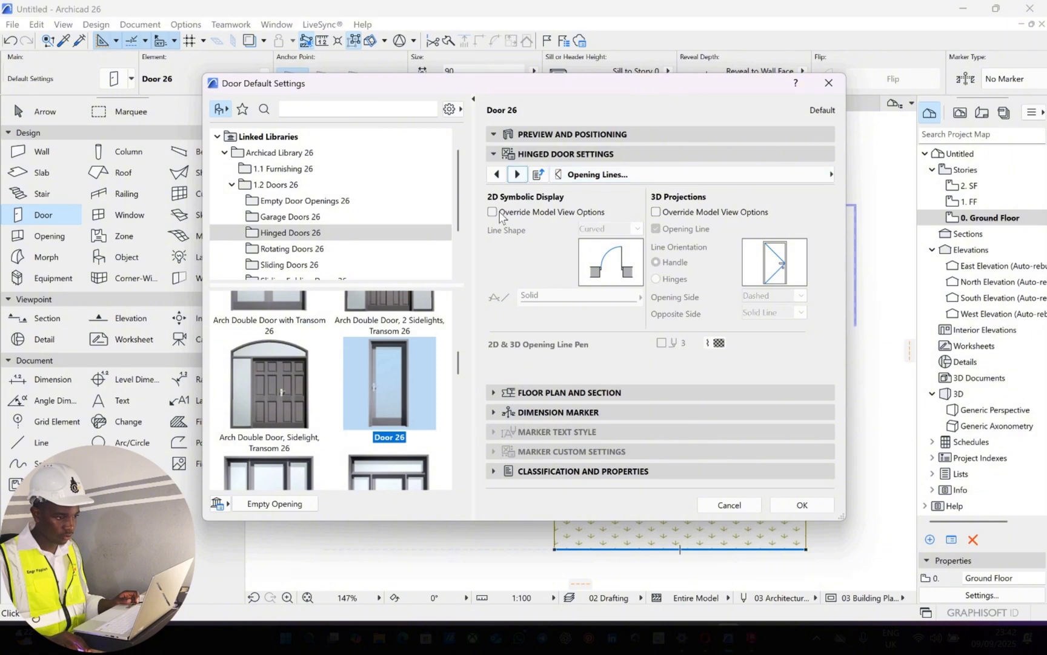
click(638, 211)
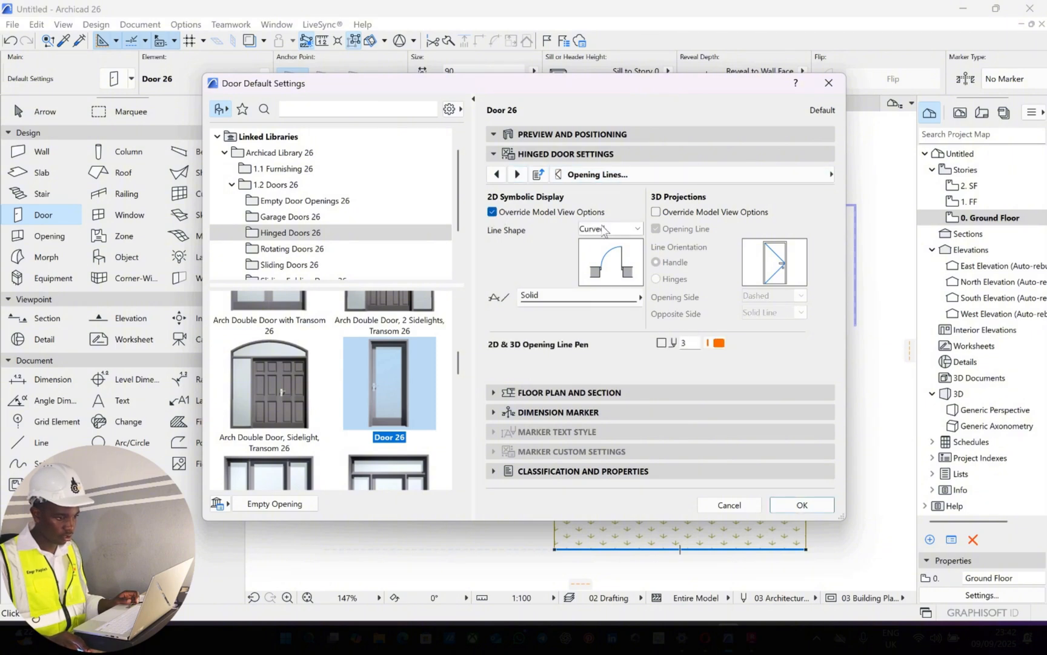
click(517, 174)
click(517, 174)
click(517, 175)
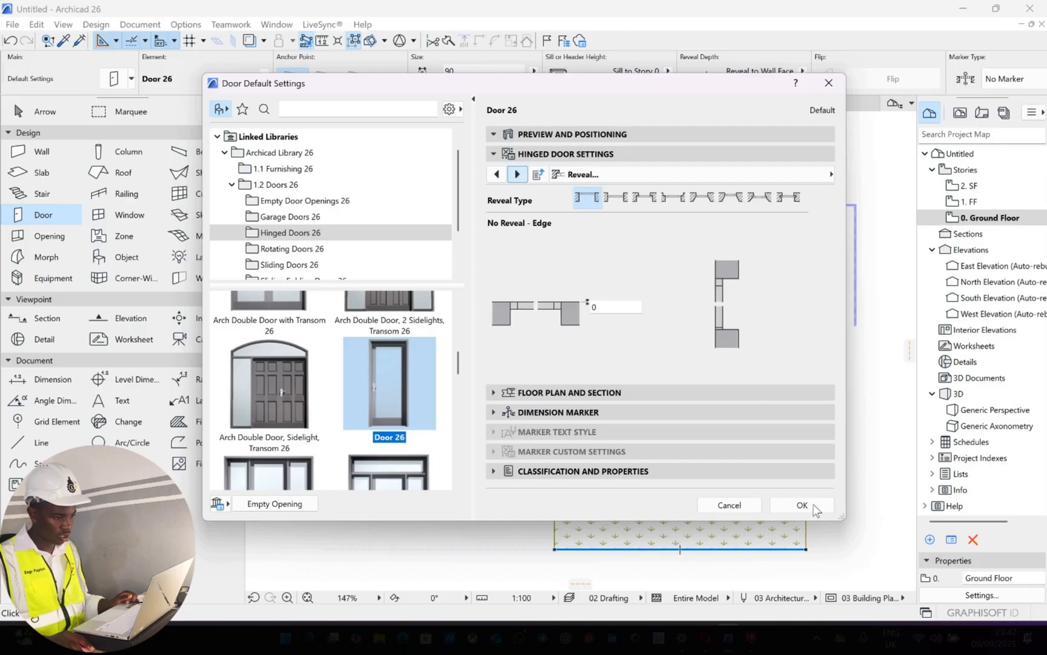
key(Return)
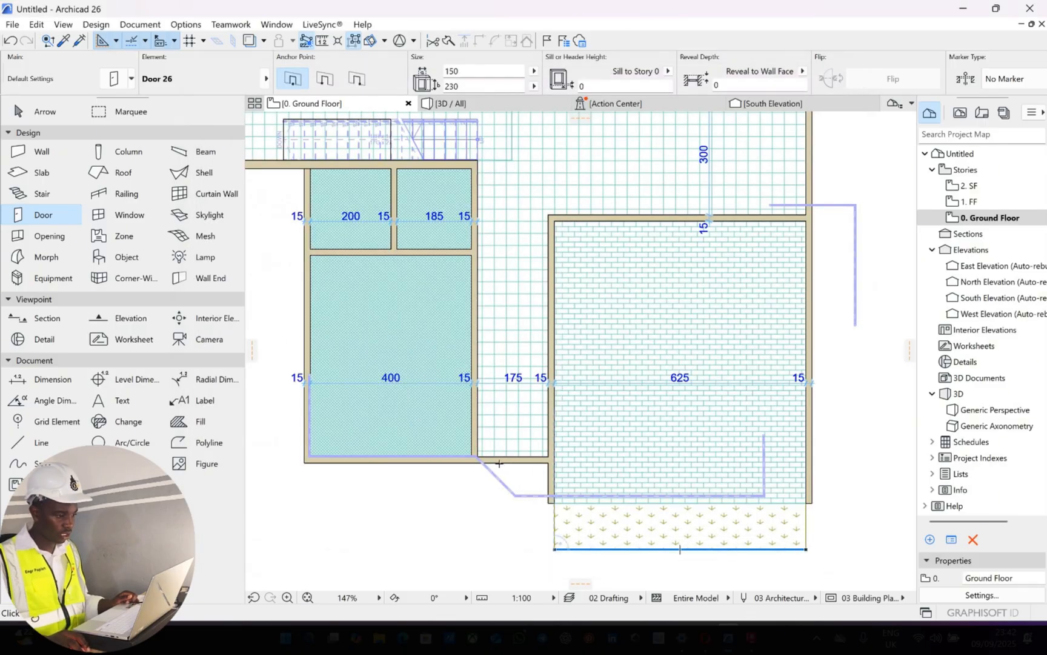
- Place the 150 by 230 entrance door in the front wall of the 175-wide corridor, swinging inward and hinged on the 400-wide room's side
scroll(546, 416, up, 5)
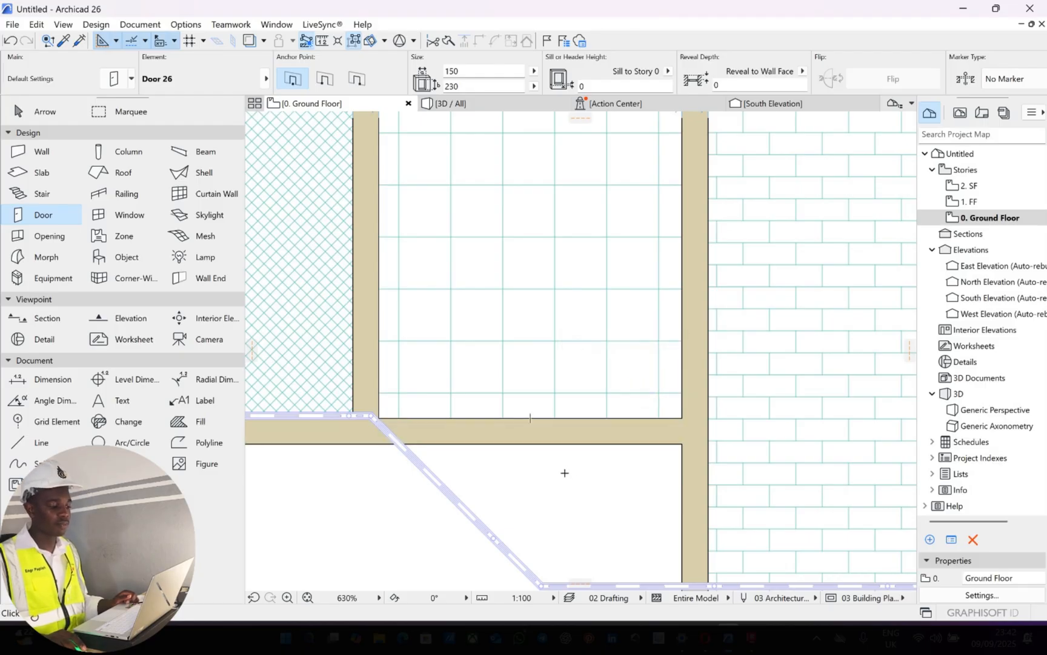
click(546, 422)
scroll(546, 411, down, 2)
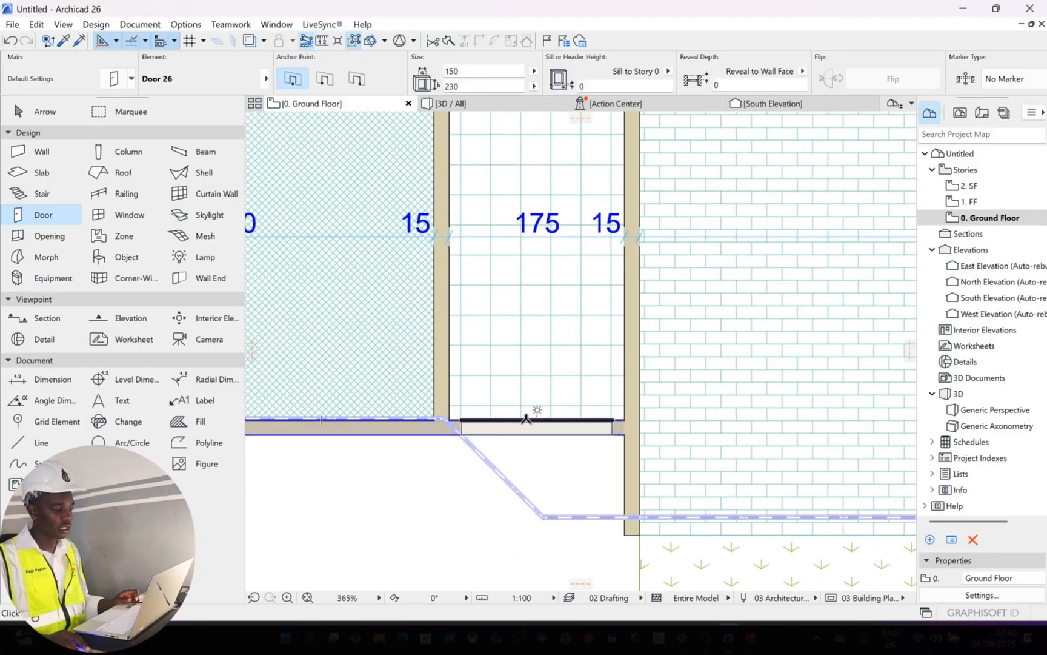
scroll(526, 418, up, 4)
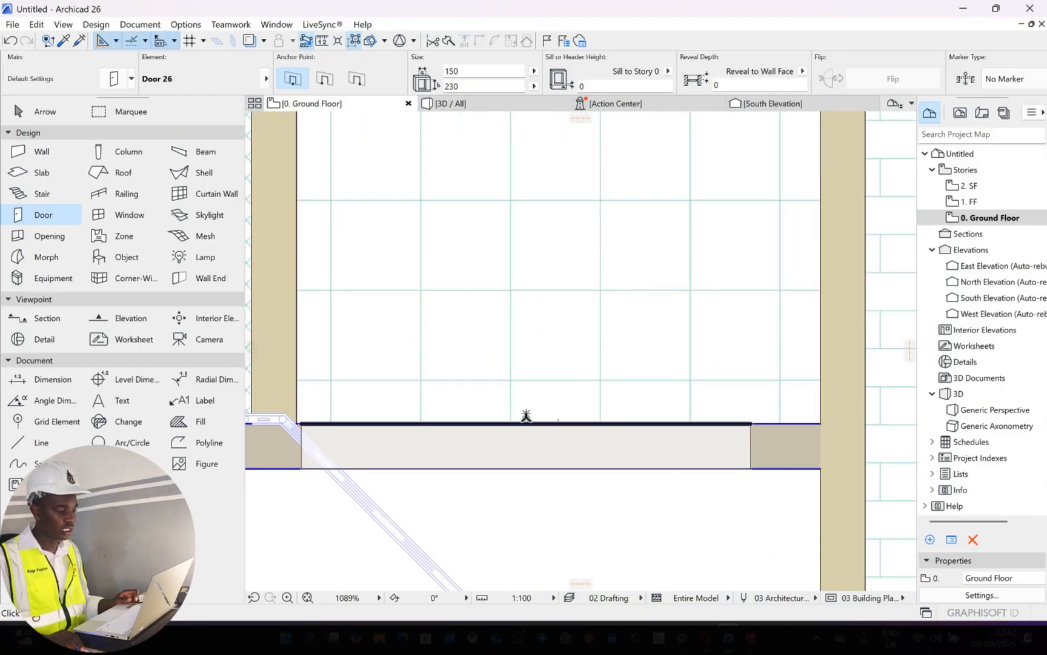
scroll(526, 415, down, 4)
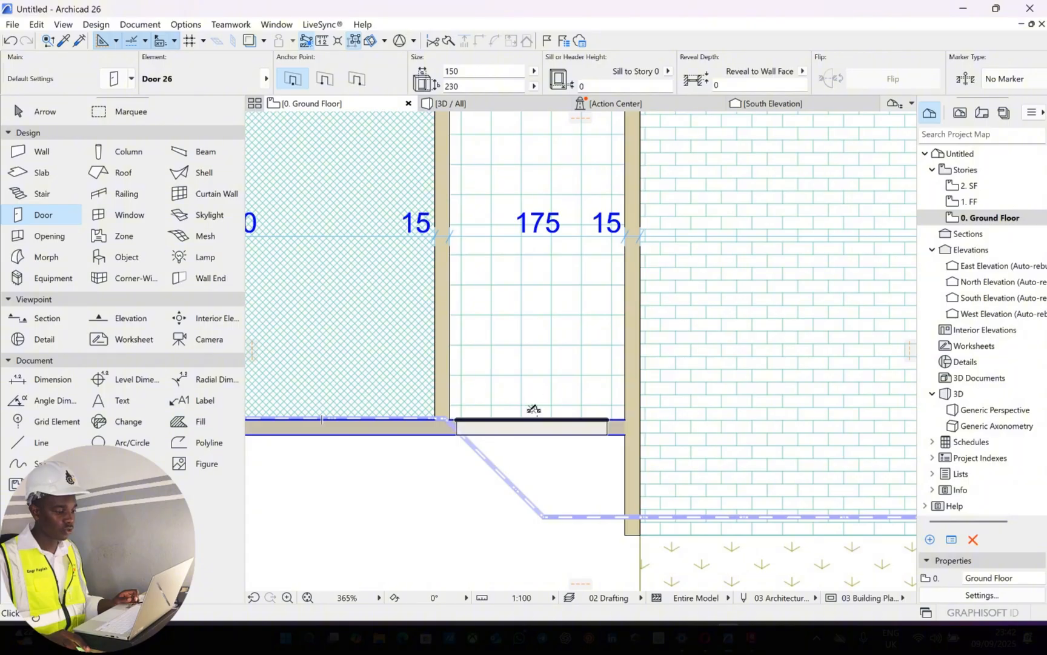
click(639, 341)
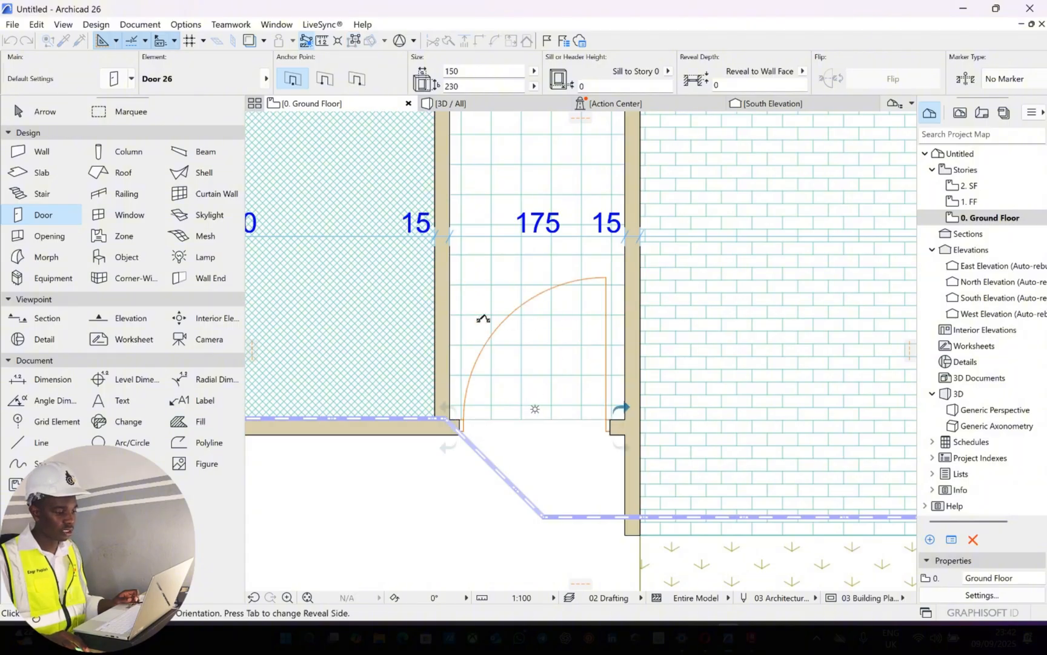
scroll(481, 319, down, 5)
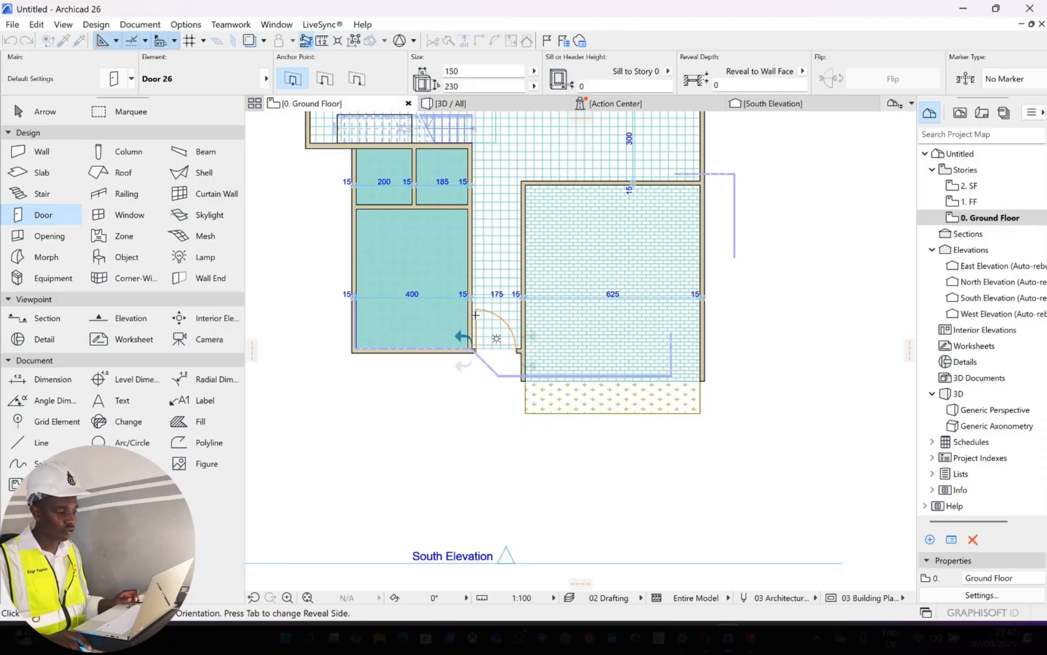
click(520, 385)
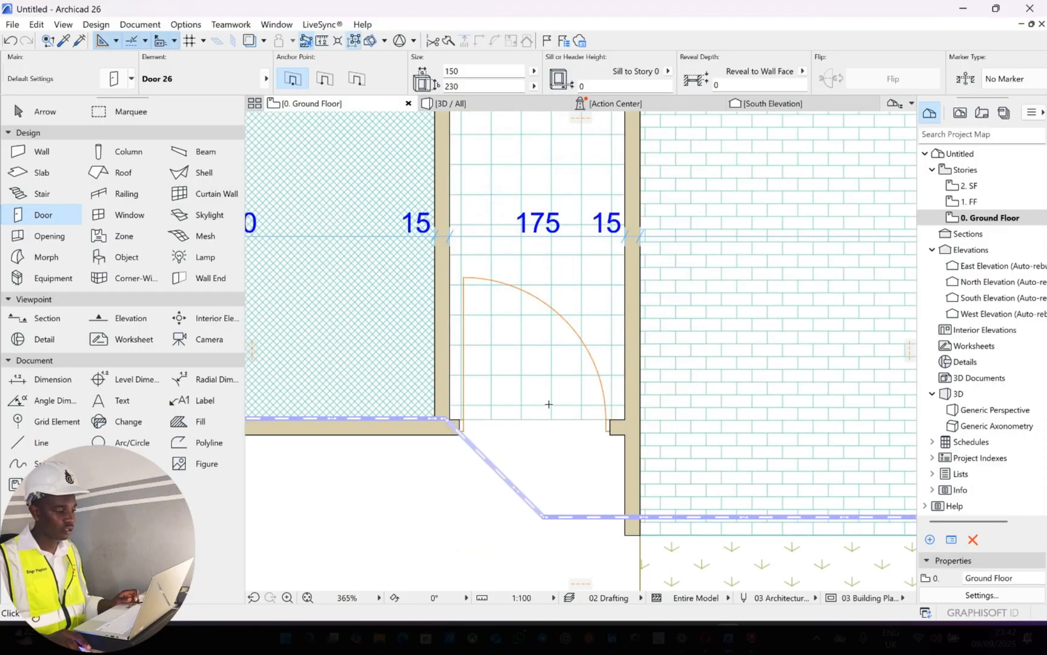
- Examine the entrance door and its leaf from outside the house in the 3D perspective
click(520, 108)
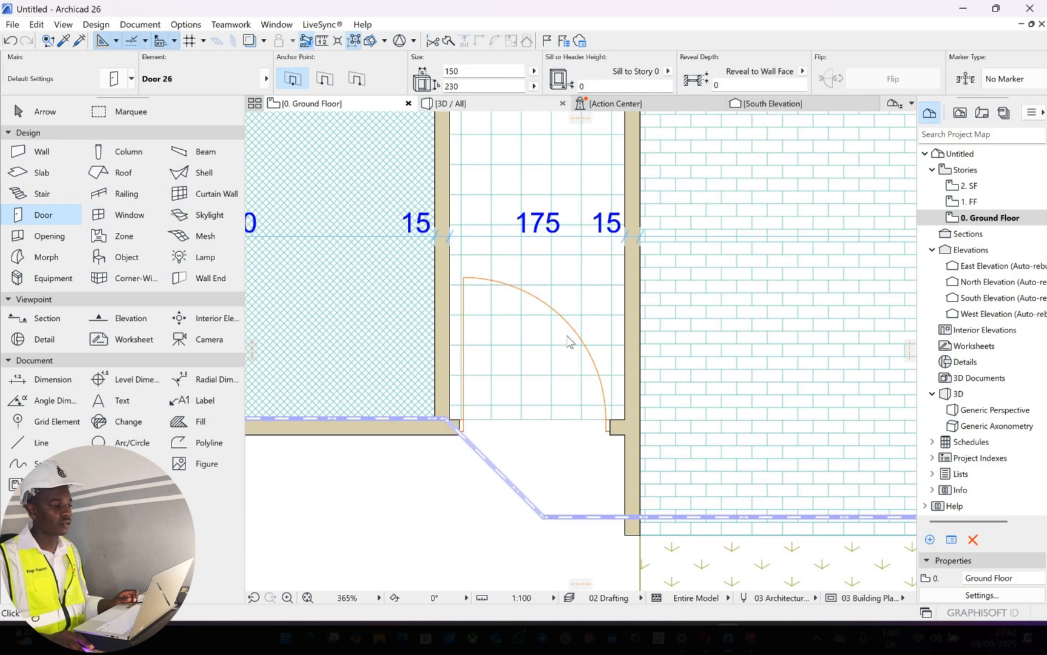
drag(645, 389, 617, 377)
scroll(641, 380, up, 10)
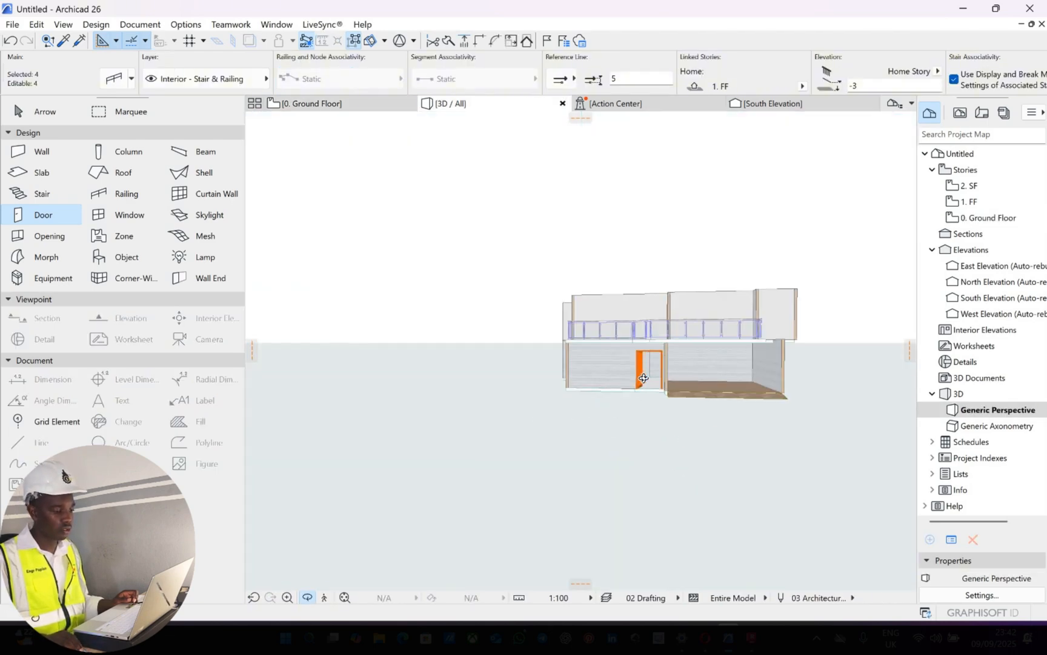
scroll(496, 362, up, 8)
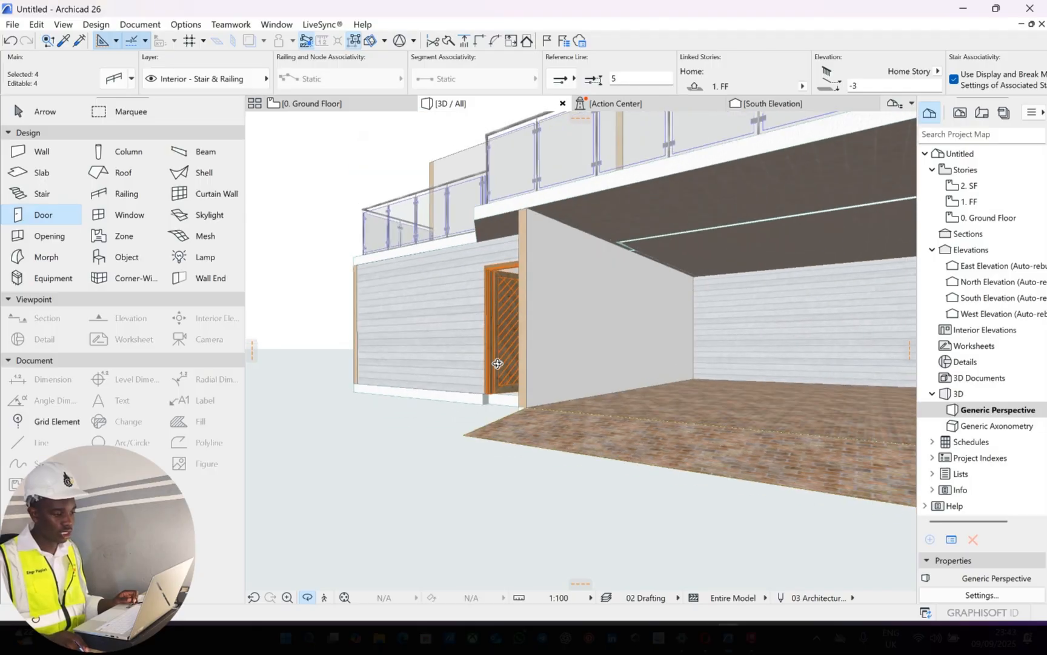
scroll(532, 371, up, 4)
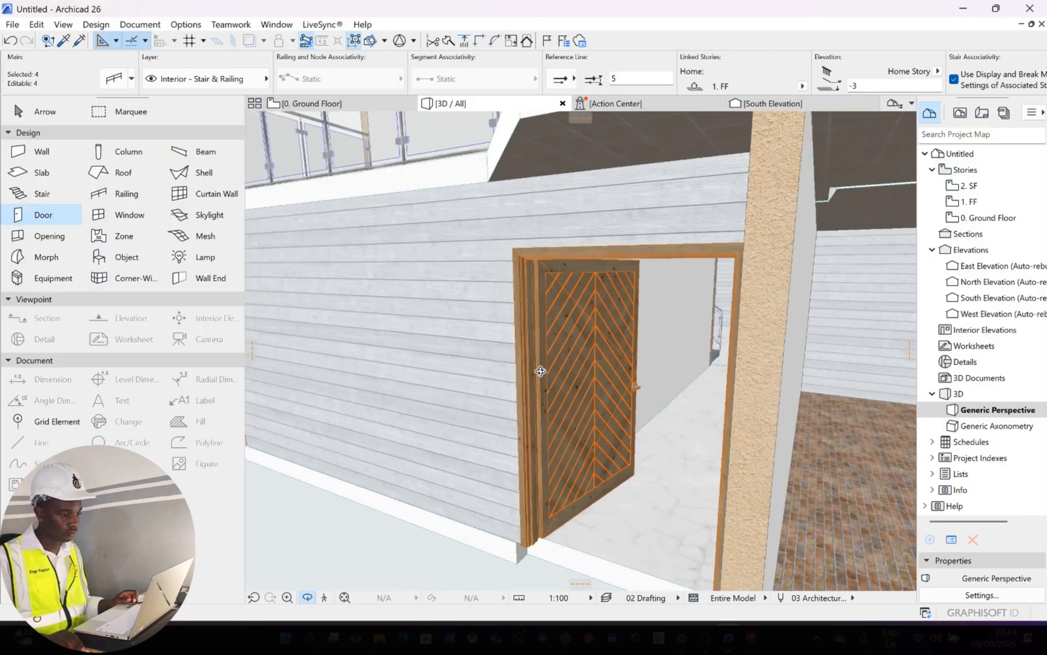
scroll(551, 377, up, 5)
scroll(552, 378, down, 8)
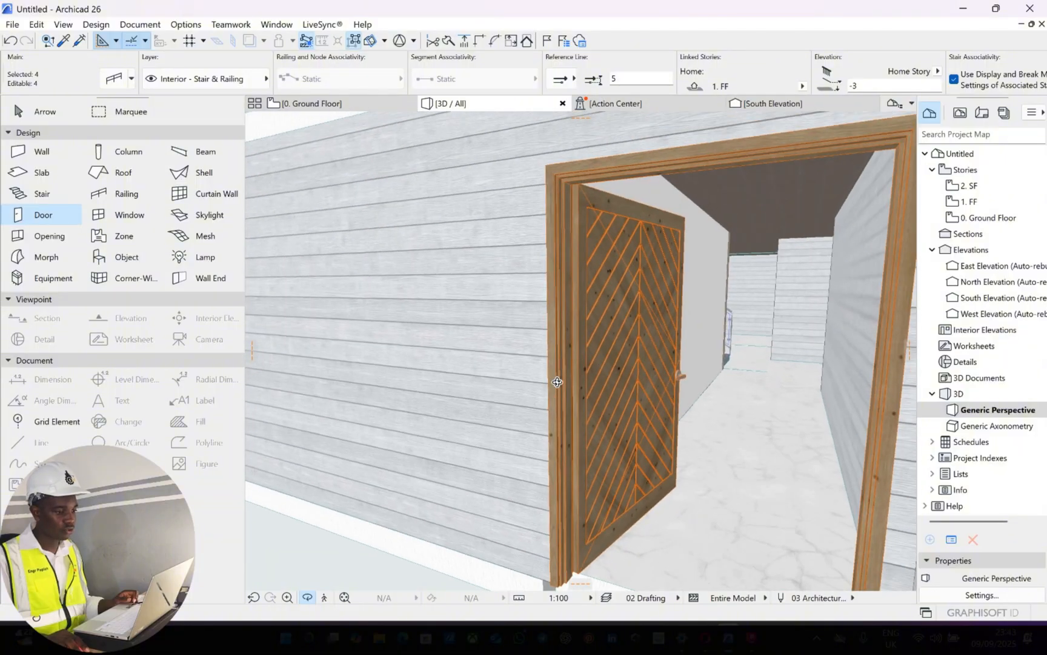
scroll(619, 445, up, 3)
shift+middle_drag(611, 443, 628, 400)
- Set the placed entrance door's 3D opening angle to 50° in its opening type and angle settings
key(Escape)
key(Escape)
click(631, 399)
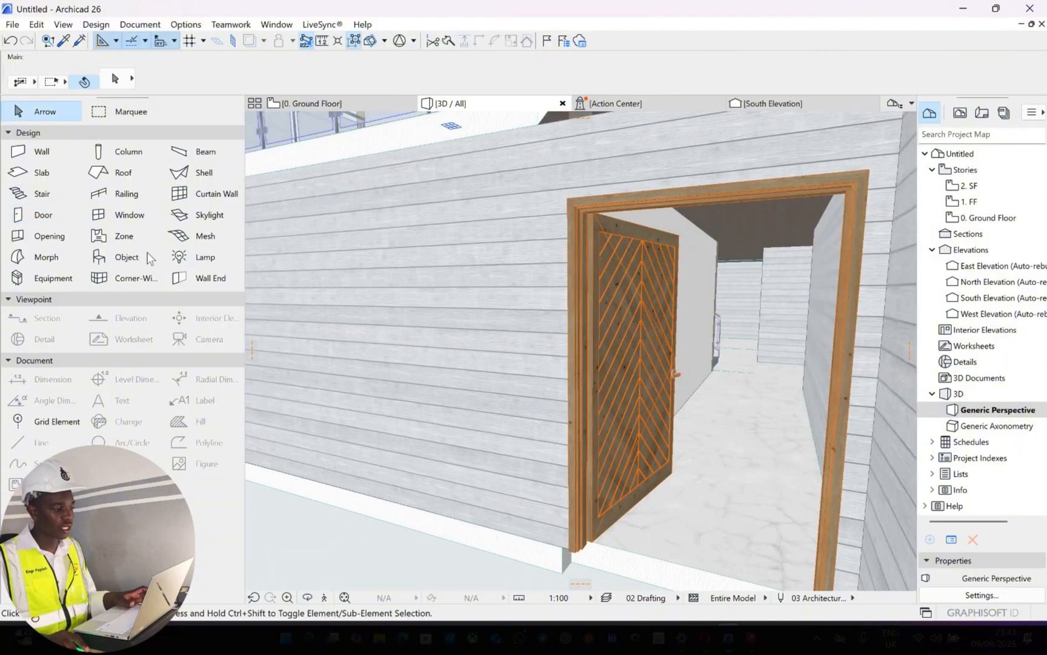
click(60, 215)
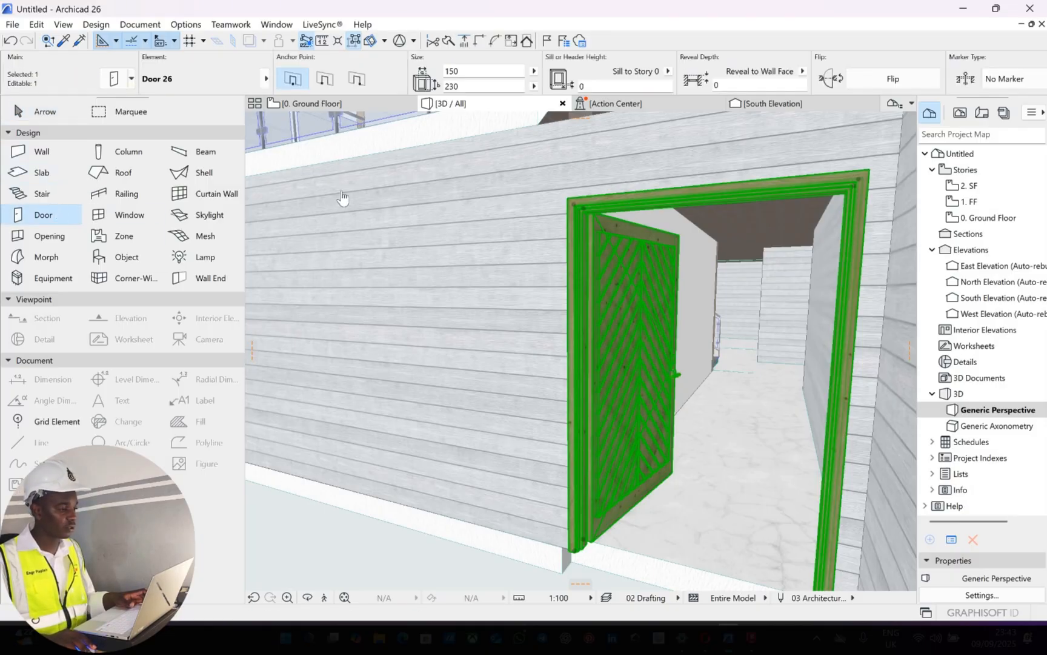
key(ctrl+t)
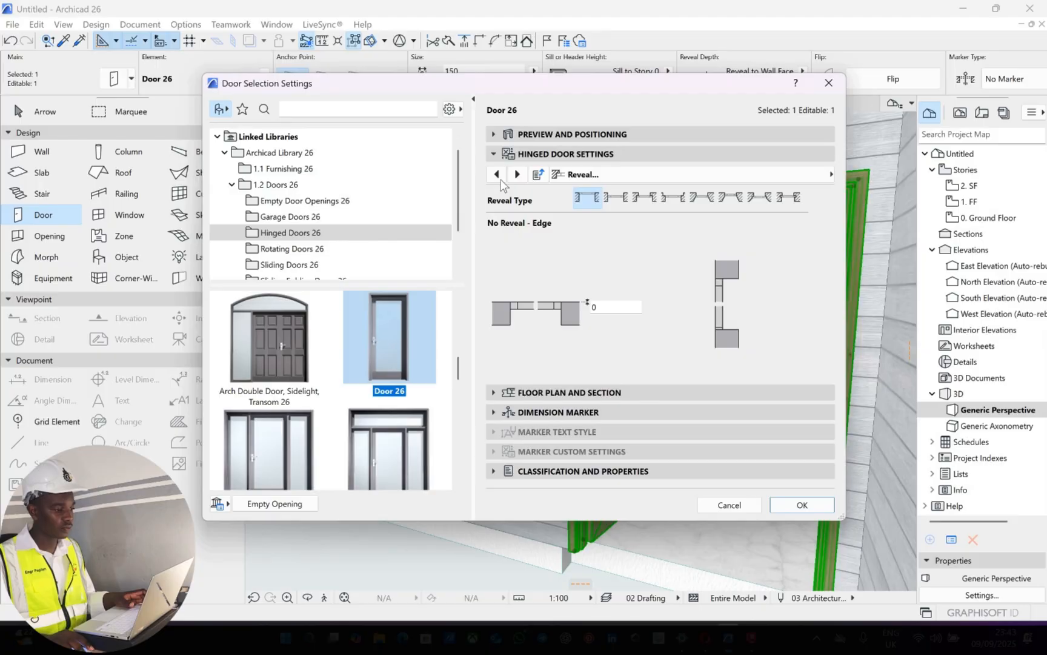
click(497, 175)
click(497, 175)
click(498, 175)
click(497, 175)
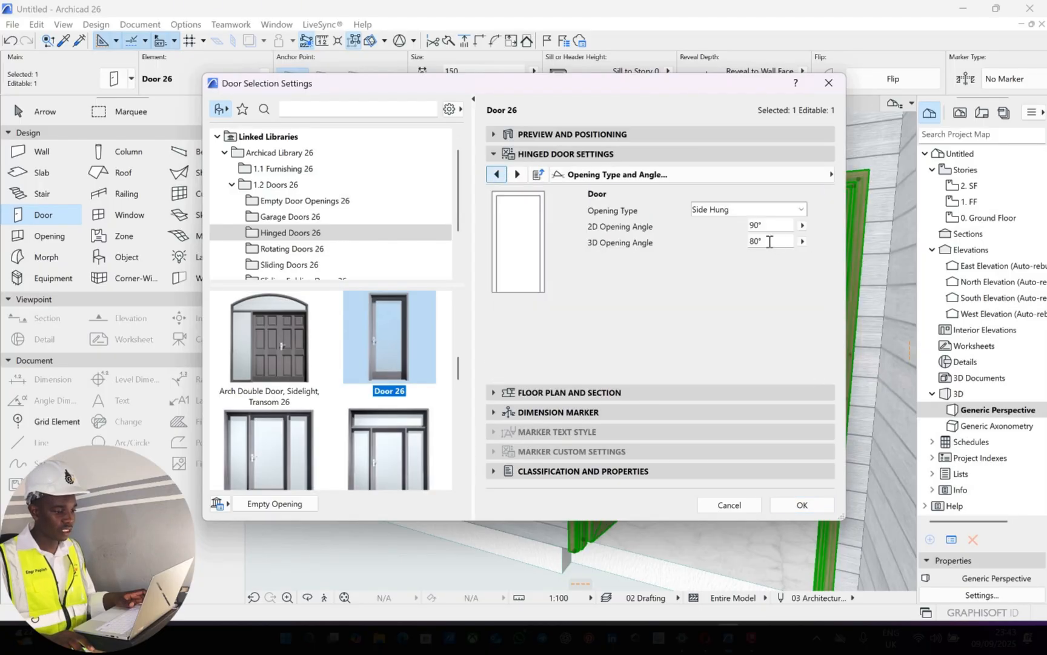
click(709, 247)
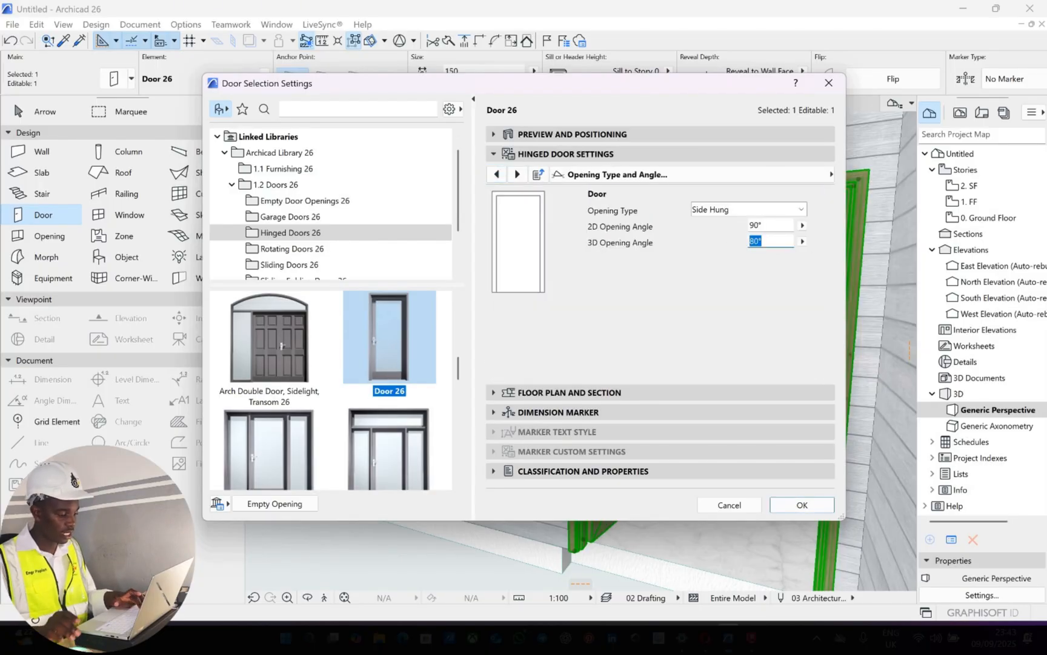
text(50)
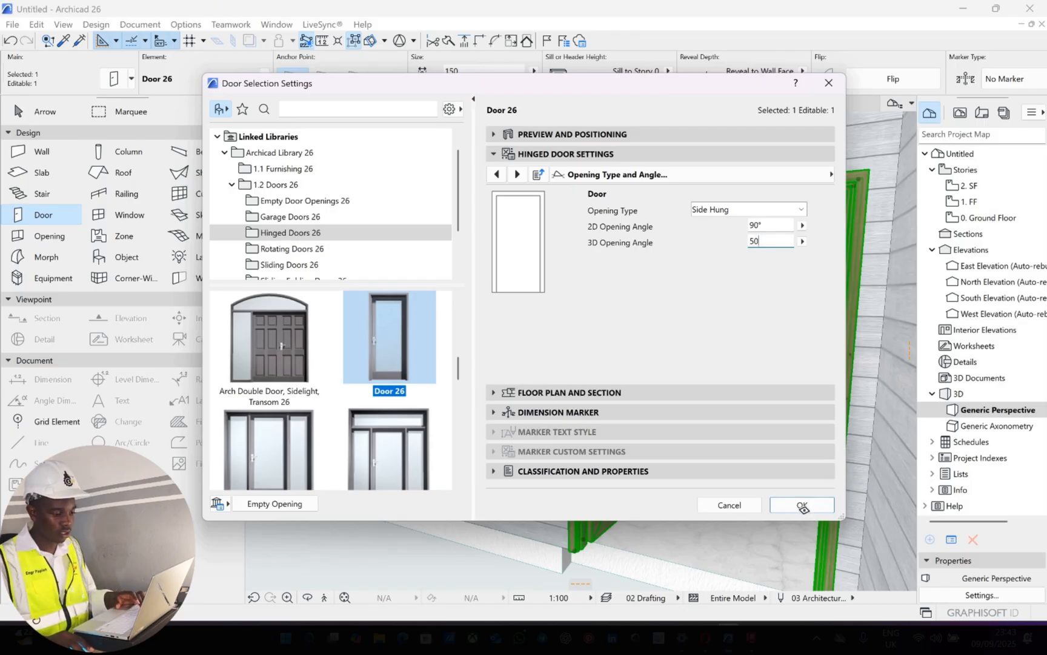
click(802, 507)
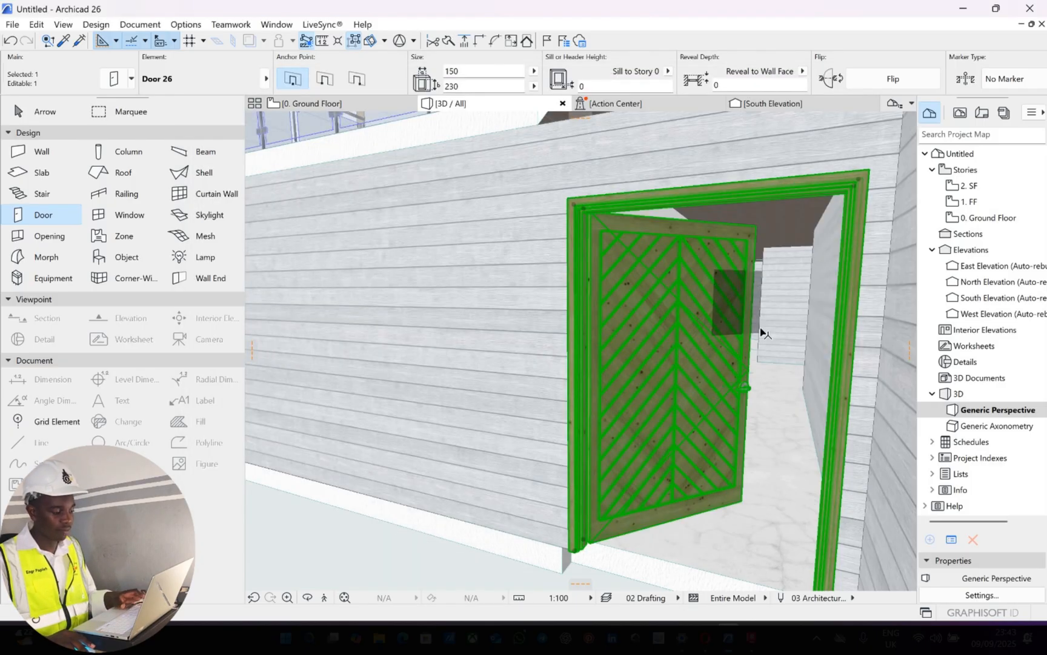
key(Escape)
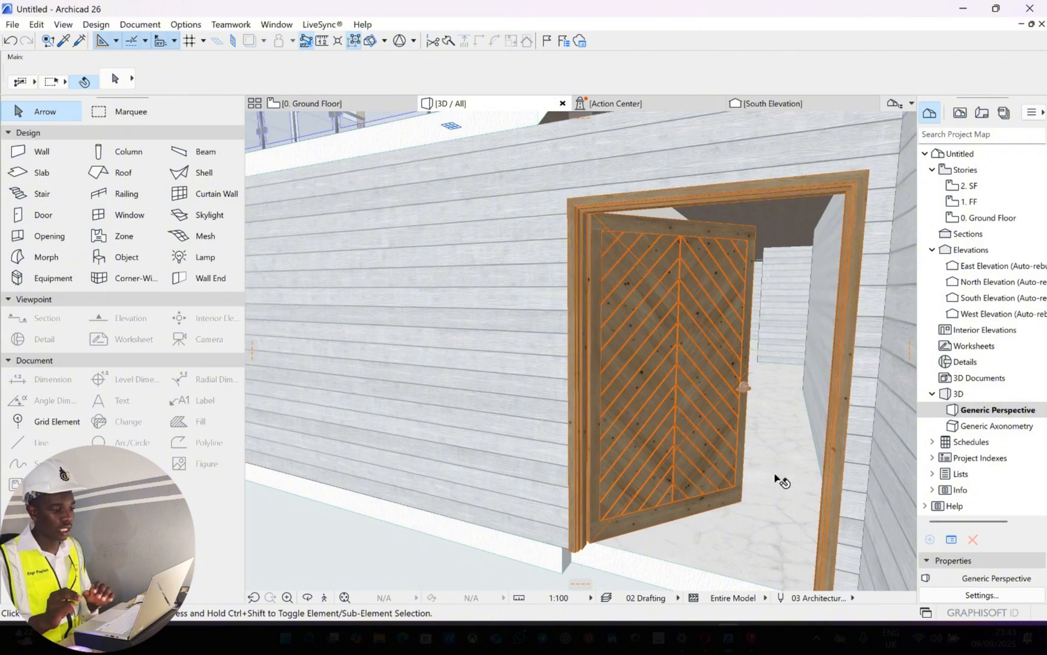
- Check the entrance door against the facade in 3D and return to the ground floor plan around the rooms and garage
middle_drag(841, 458, 629, 462)
shift+middle_drag(536, 209, 582, 201)
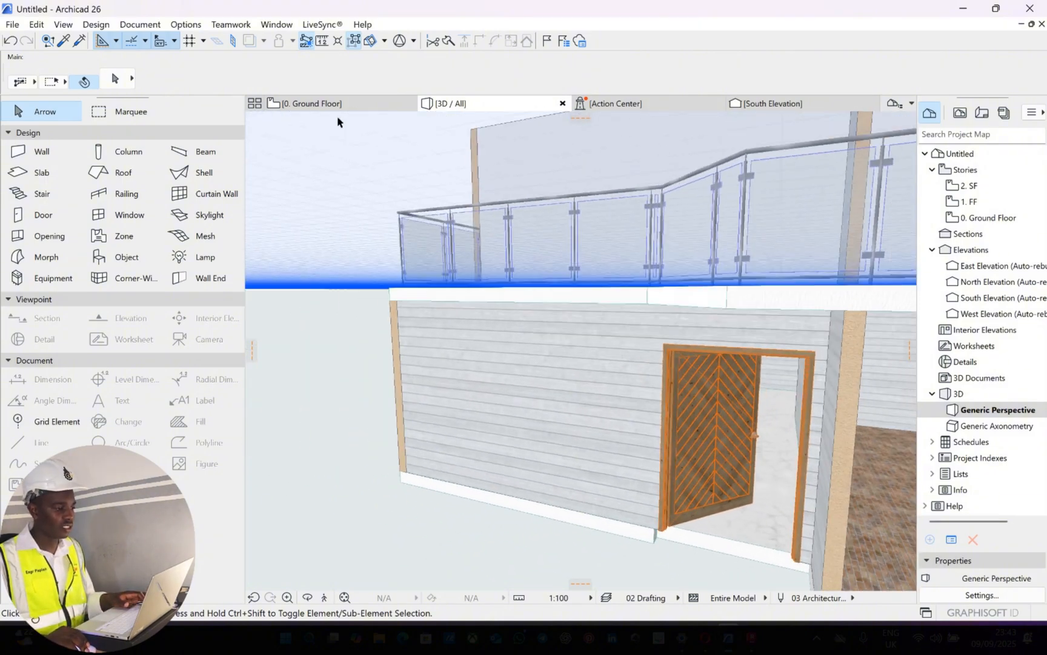
key(F2)
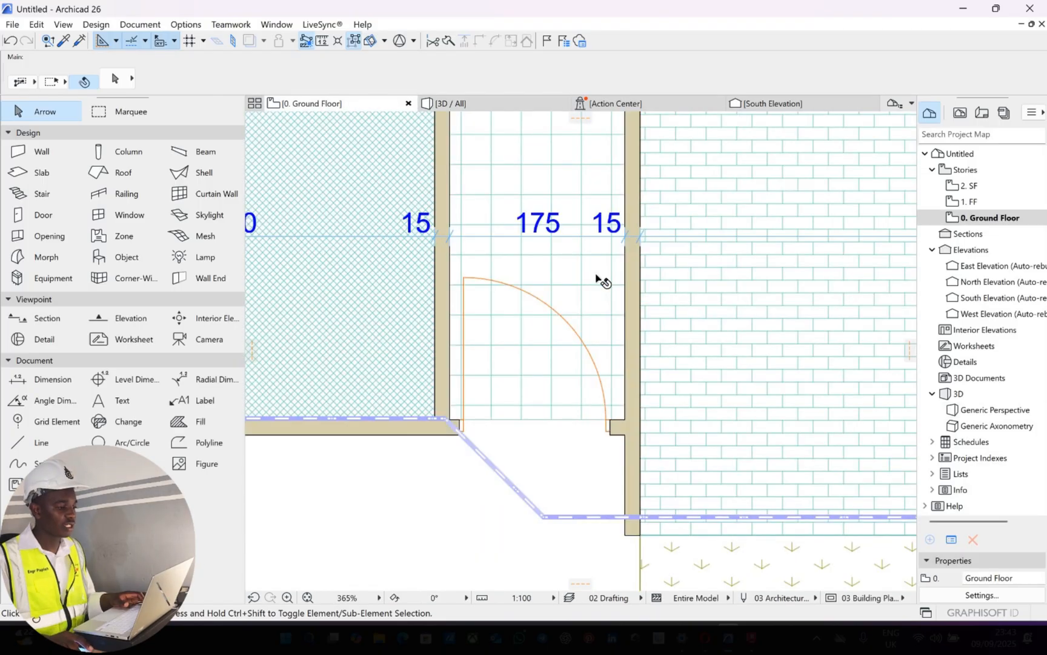
scroll(563, 276, down, 6)
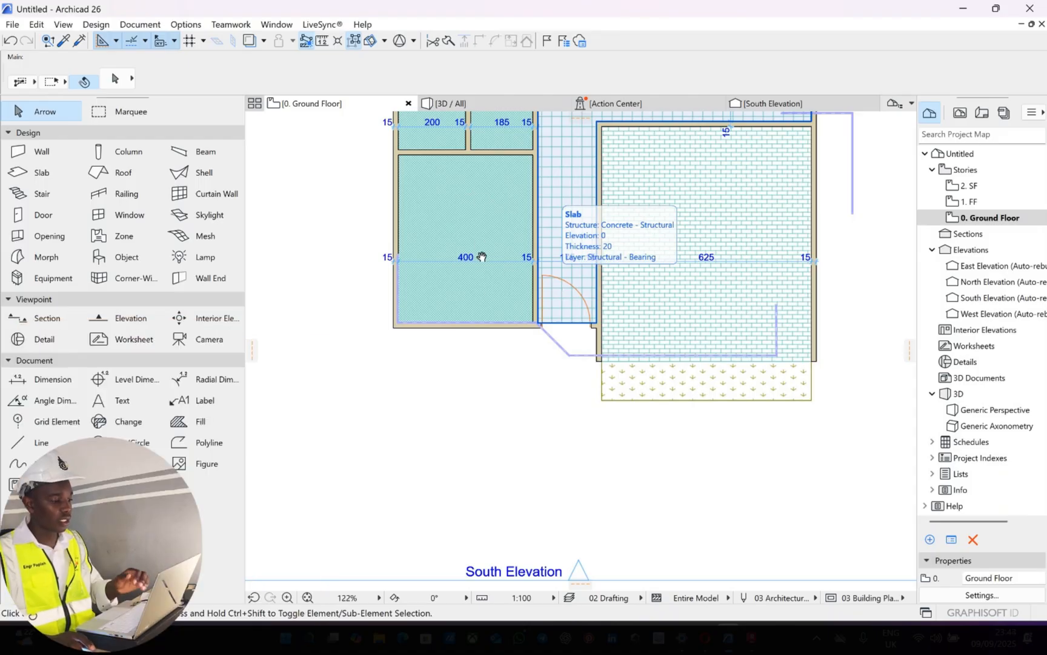
scroll(432, 265, up, 2)
scroll(432, 265, down, 2)
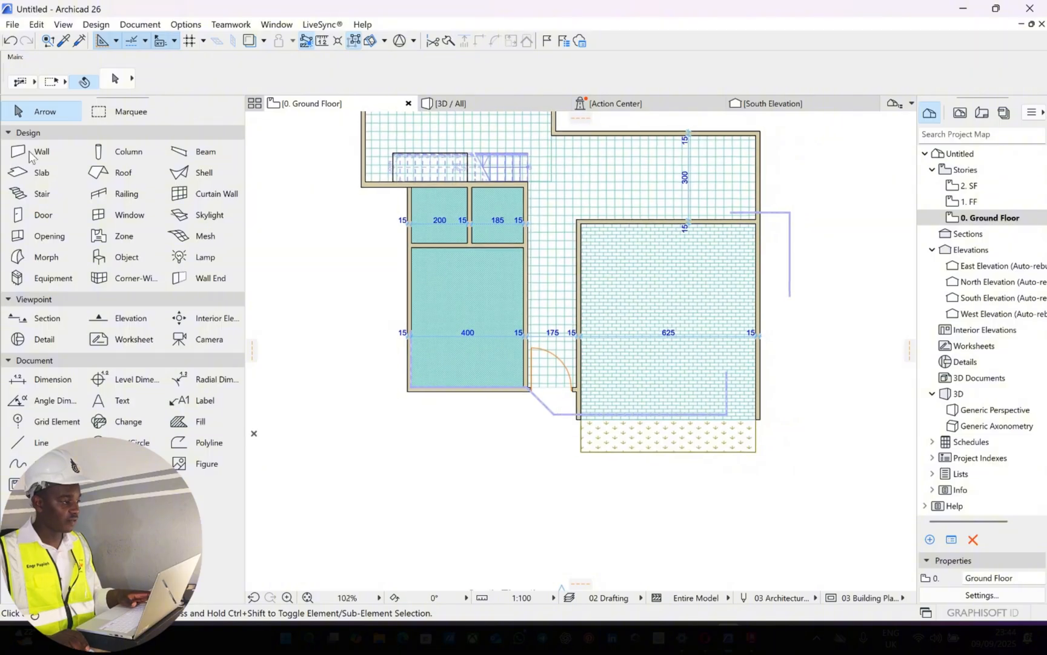
double_click(64, 160)
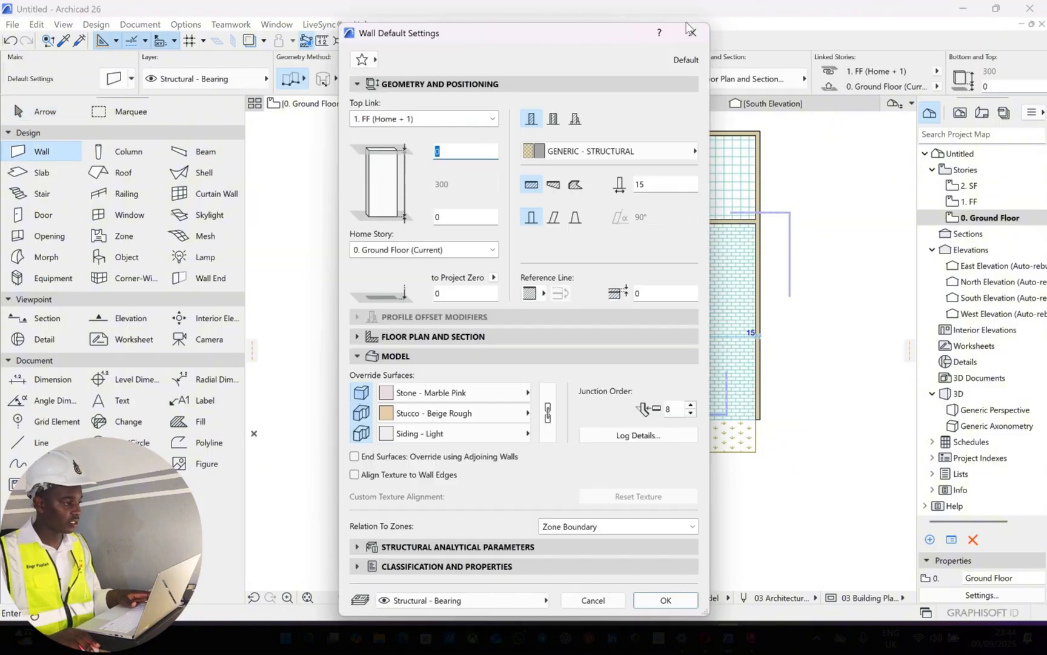
key(Escape)
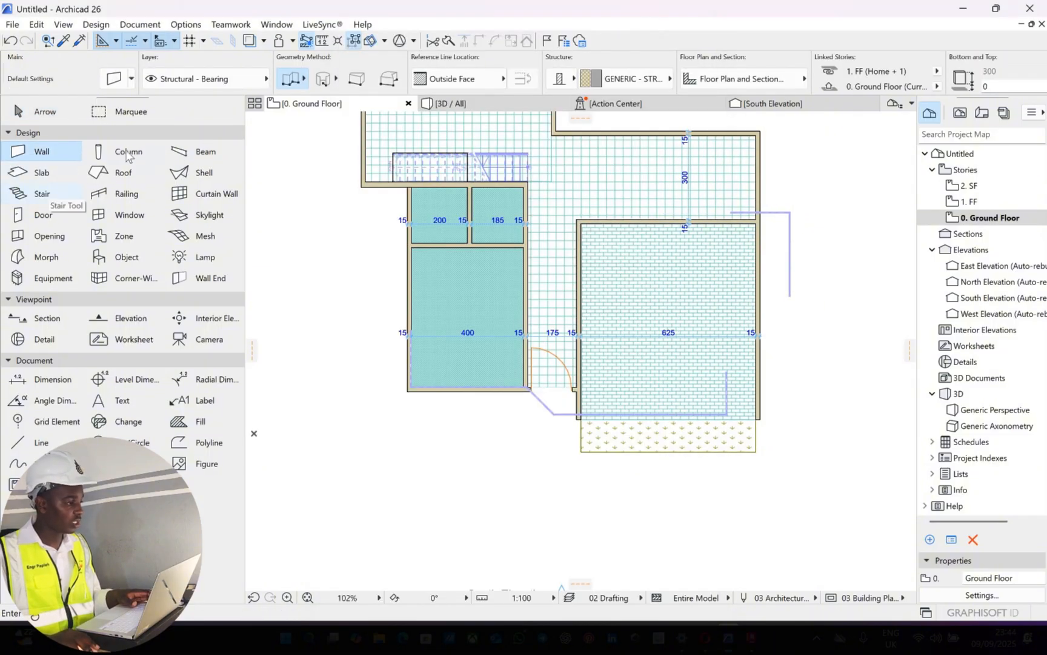
click(43, 216)
key(ctrl+t)
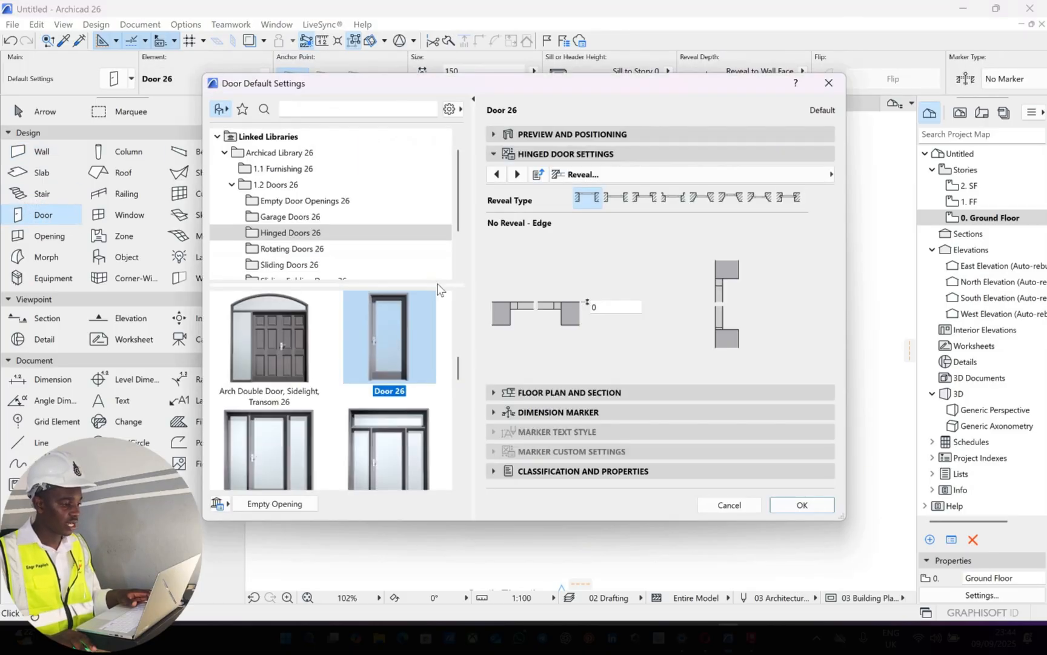
click(498, 174)
click(502, 175)
click(501, 174)
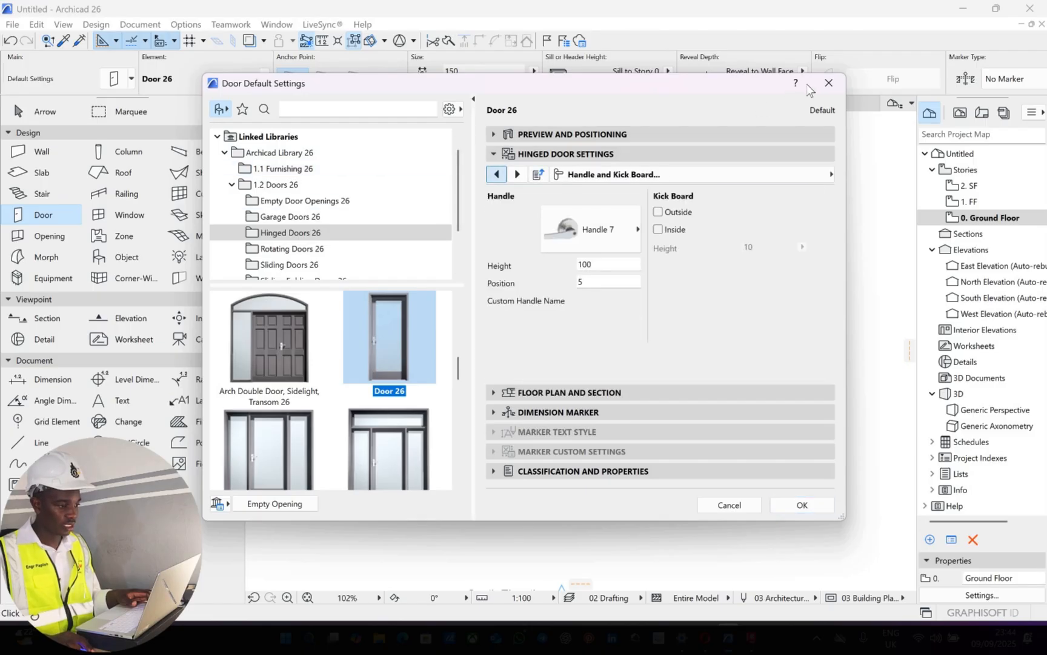
click(828, 83)
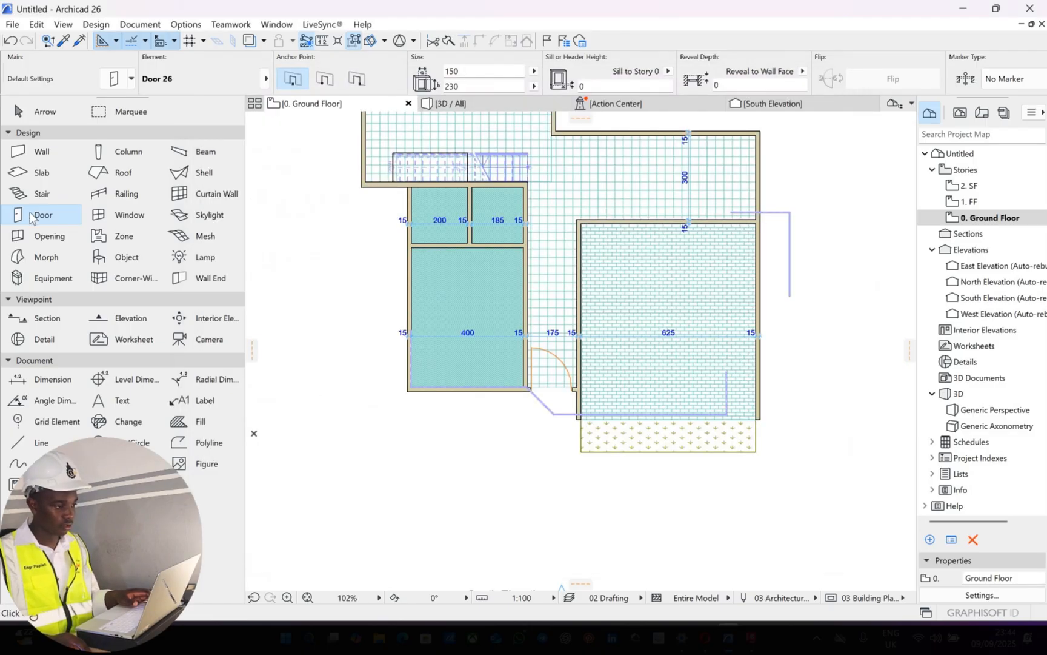
- Set the default Door 26's leaf to French Leaf in the door settings and opening options
double_click(31, 213)
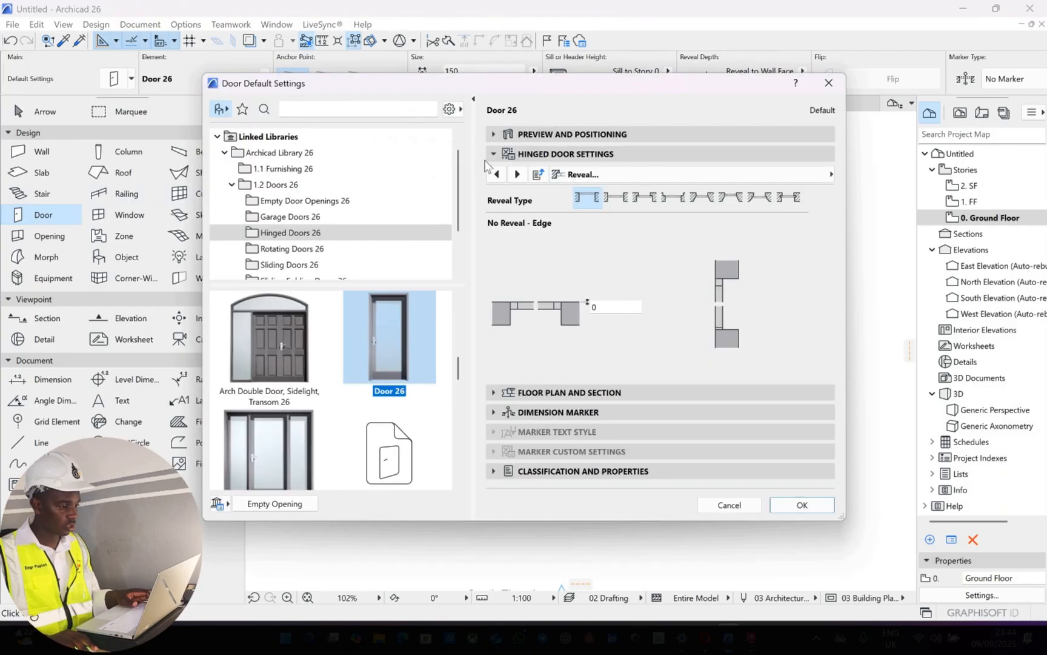
click(496, 174)
click(496, 174)
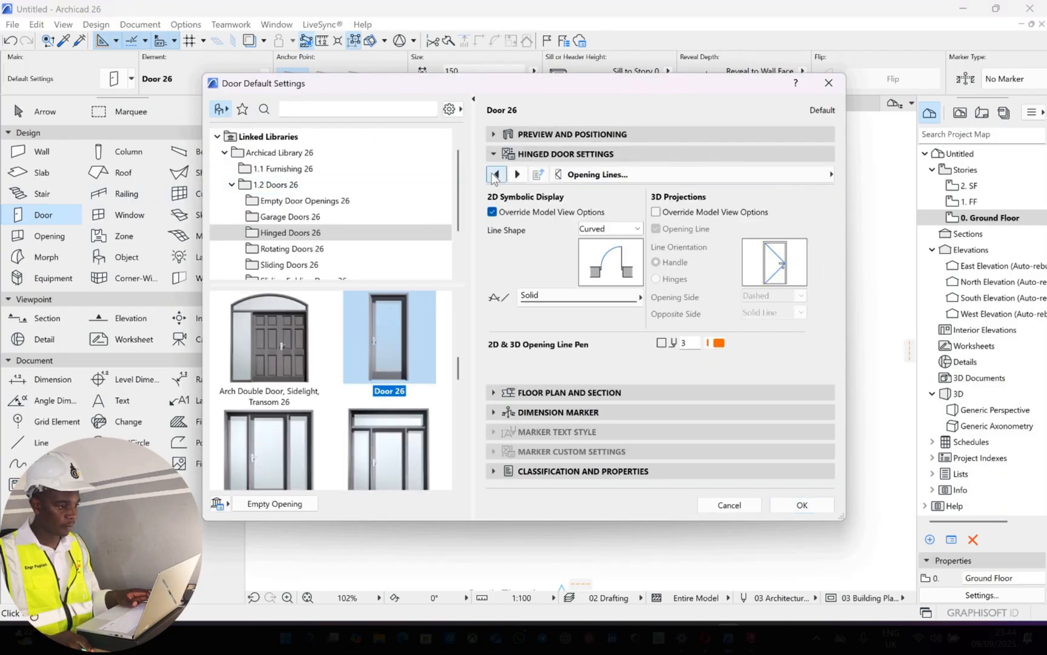
click(496, 174)
click(496, 175)
click(496, 175)
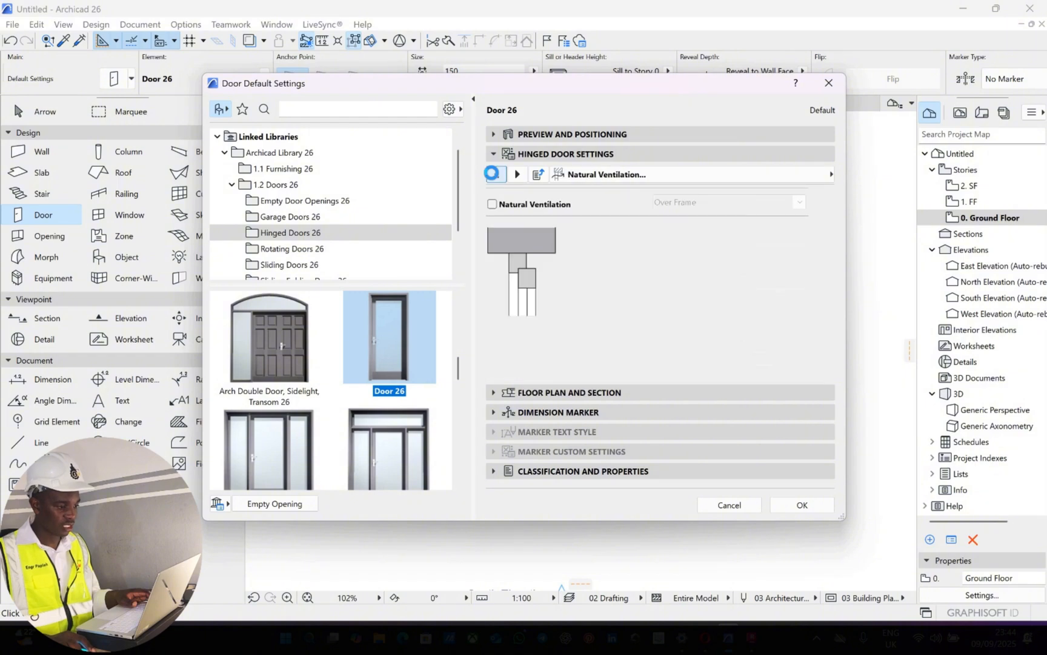
click(496, 175)
click(496, 175)
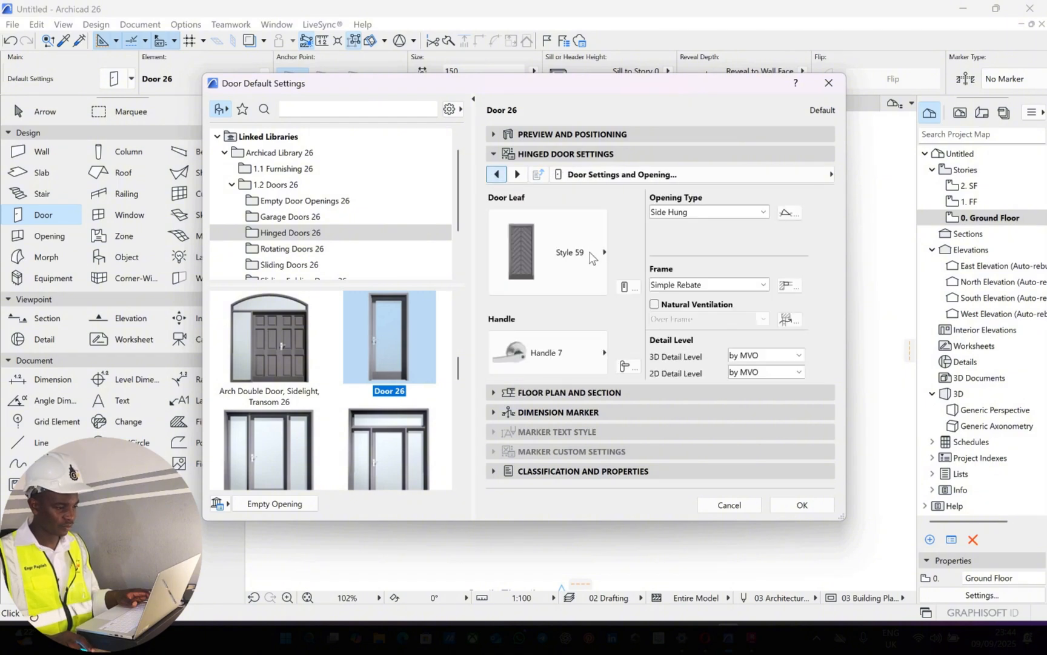
click(591, 257)
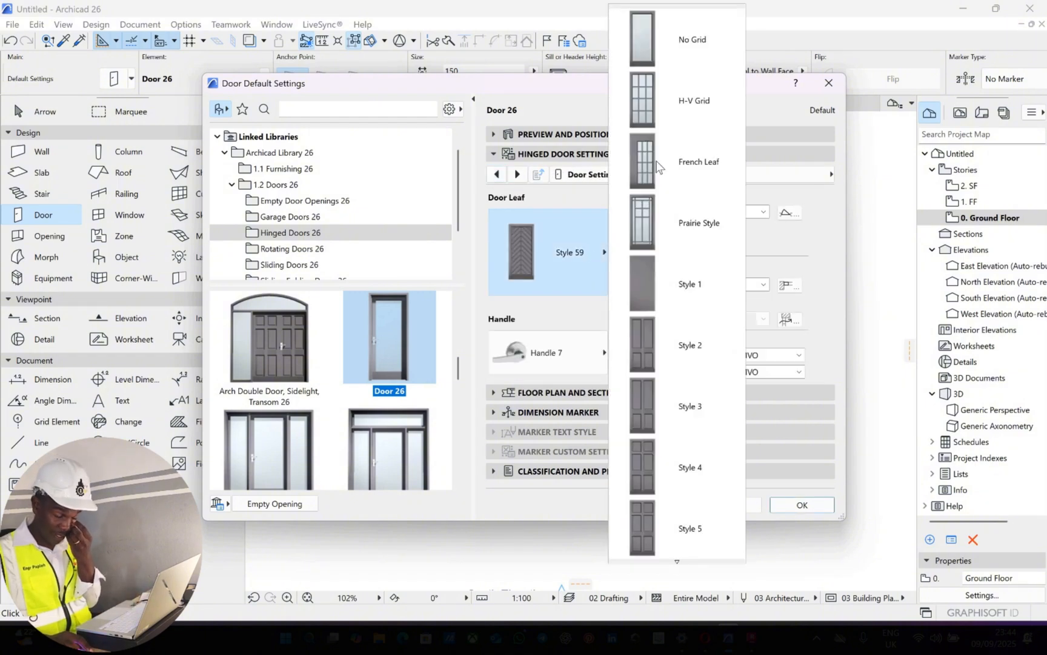
click(660, 164)
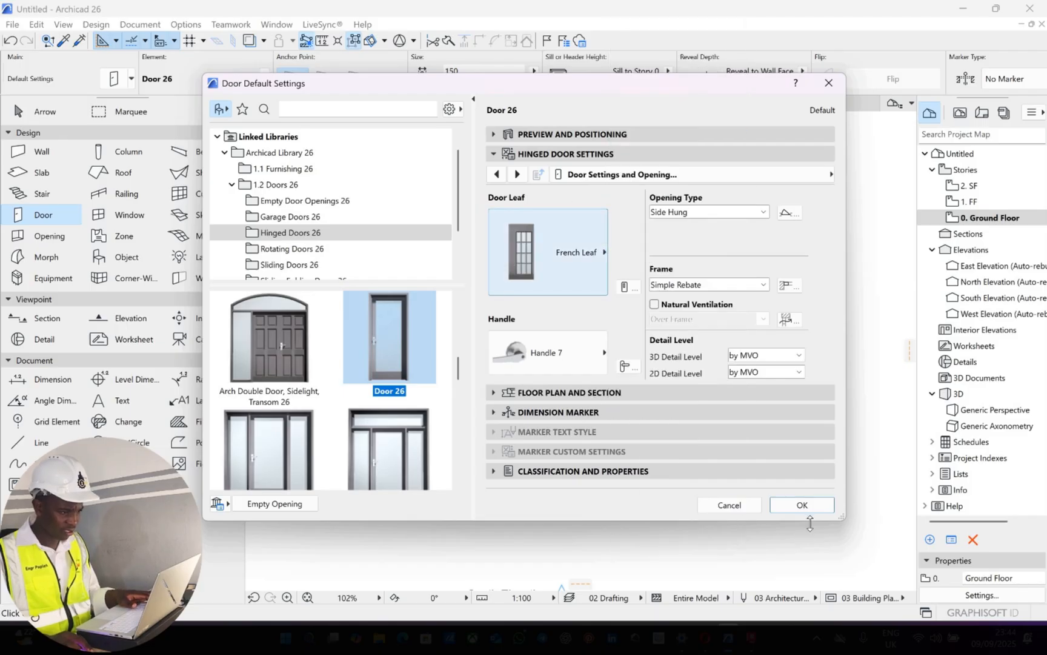
- Confirm the French Leaf door defaults and set the default door size to 80 wide by 210 high
key(Return)
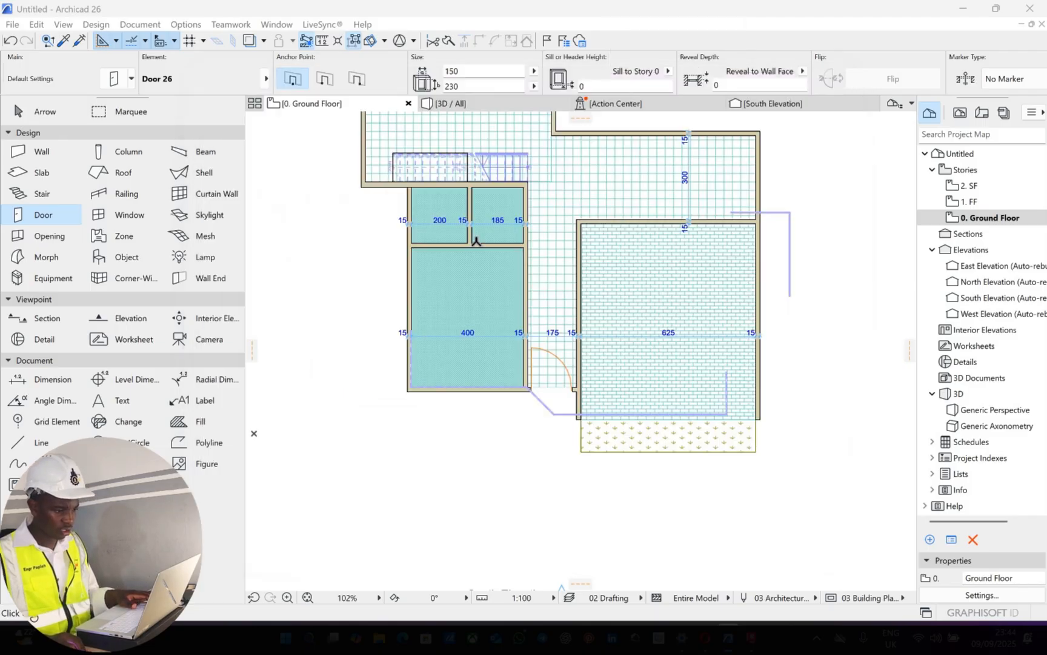
scroll(557, 278, up, 2)
scroll(623, 271, down, 4)
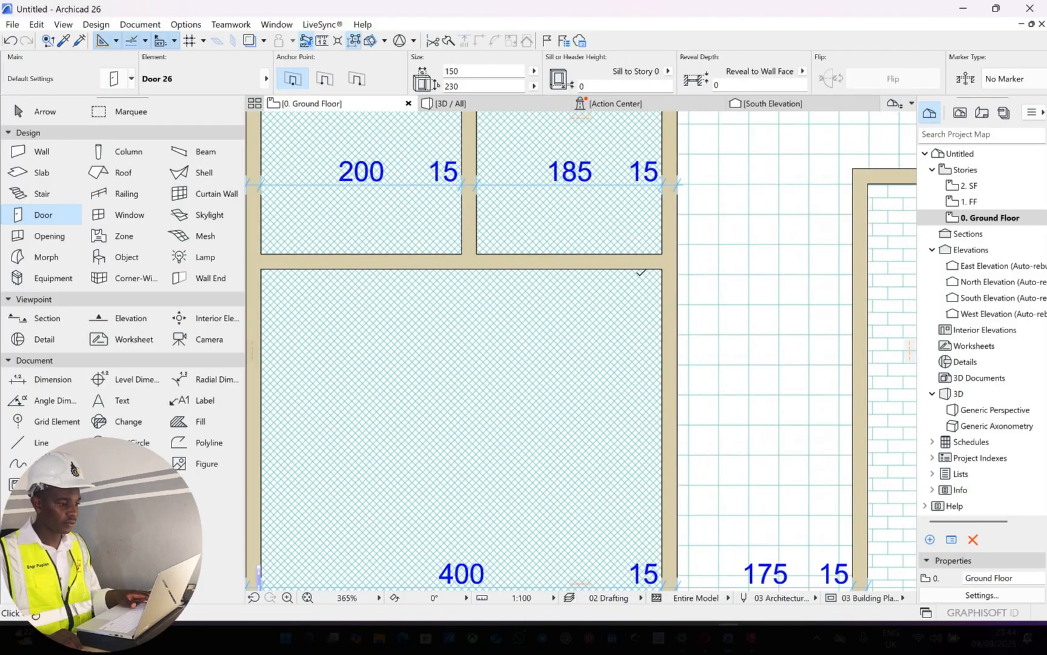
scroll(642, 257, up, 4)
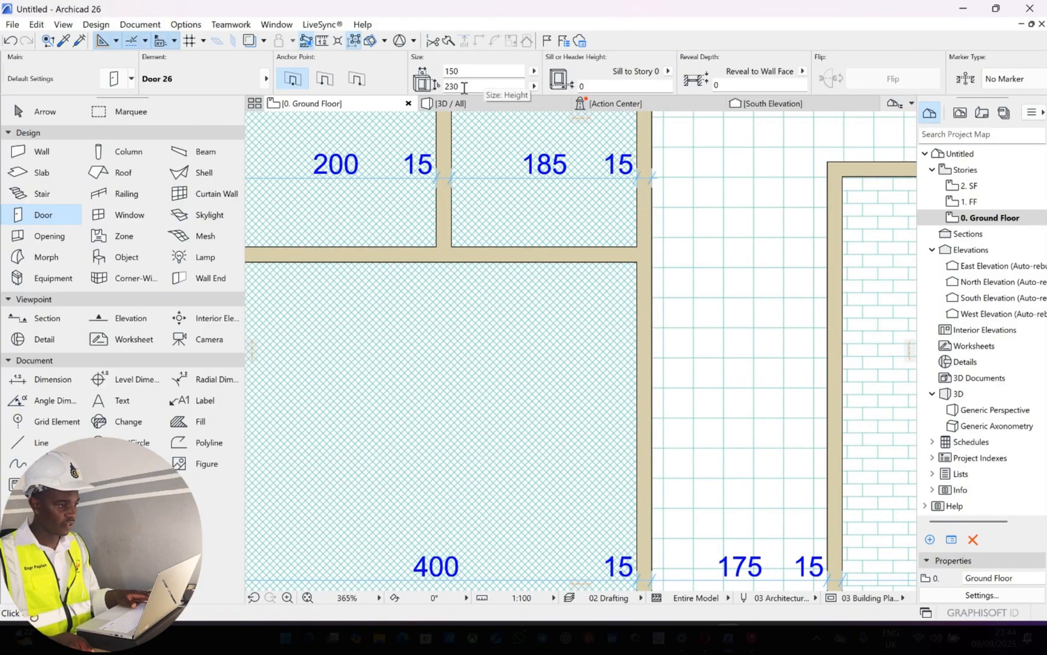
click(456, 91)
click(453, 92)
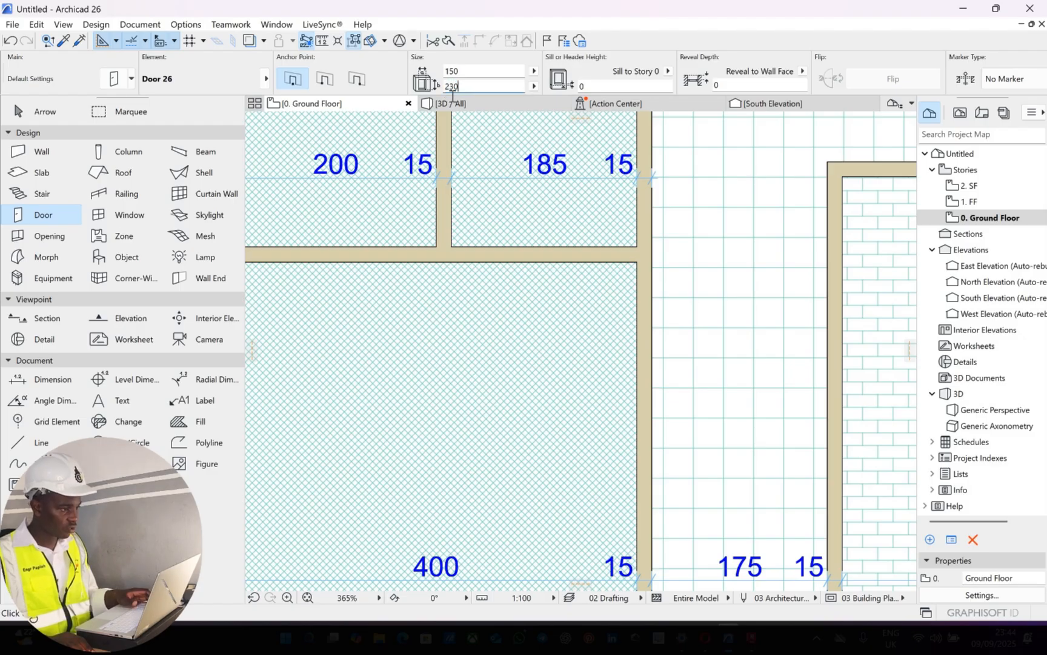
text(10)
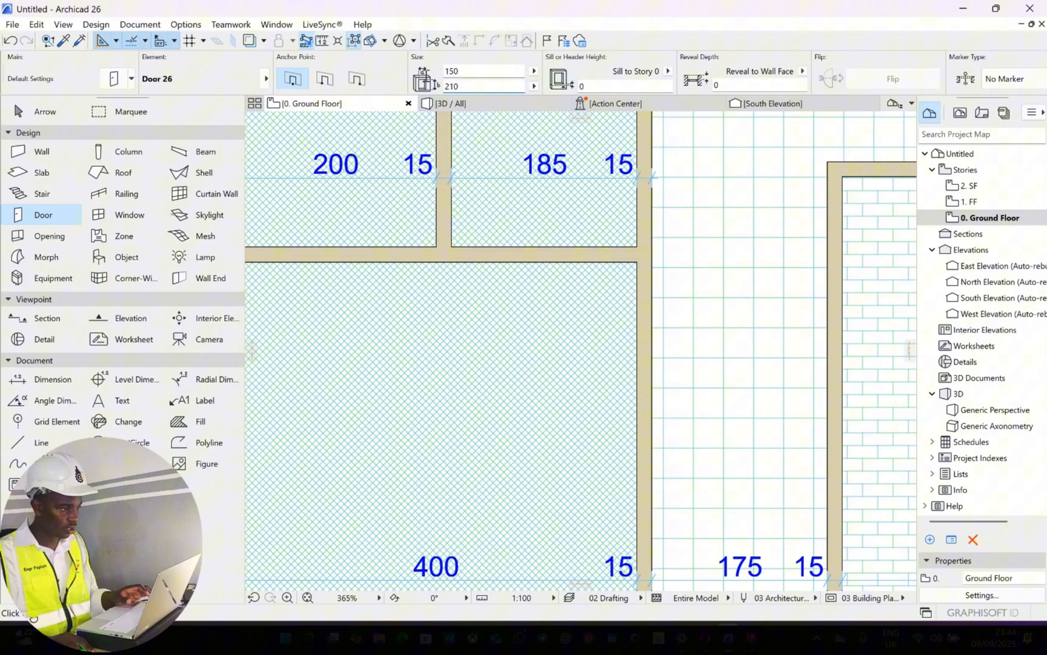
drag(461, 71, 428, 71)
text(80)
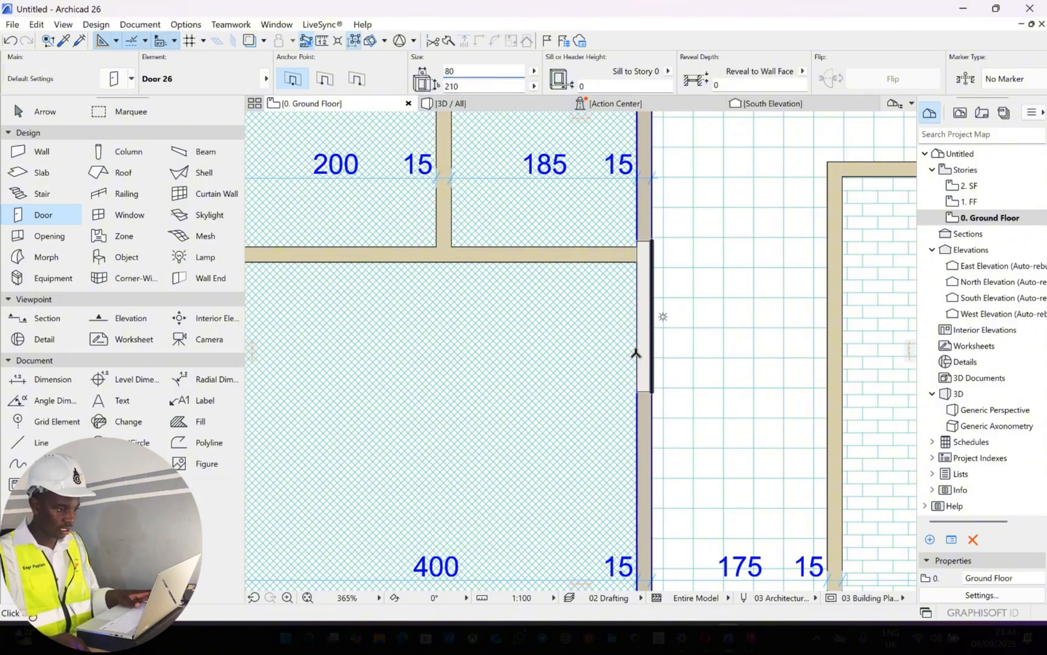
- Place an 80 by 210 door in the 400-wide room's corridor wall near its upper corner, swinging into the room
scroll(638, 344, down, 2)
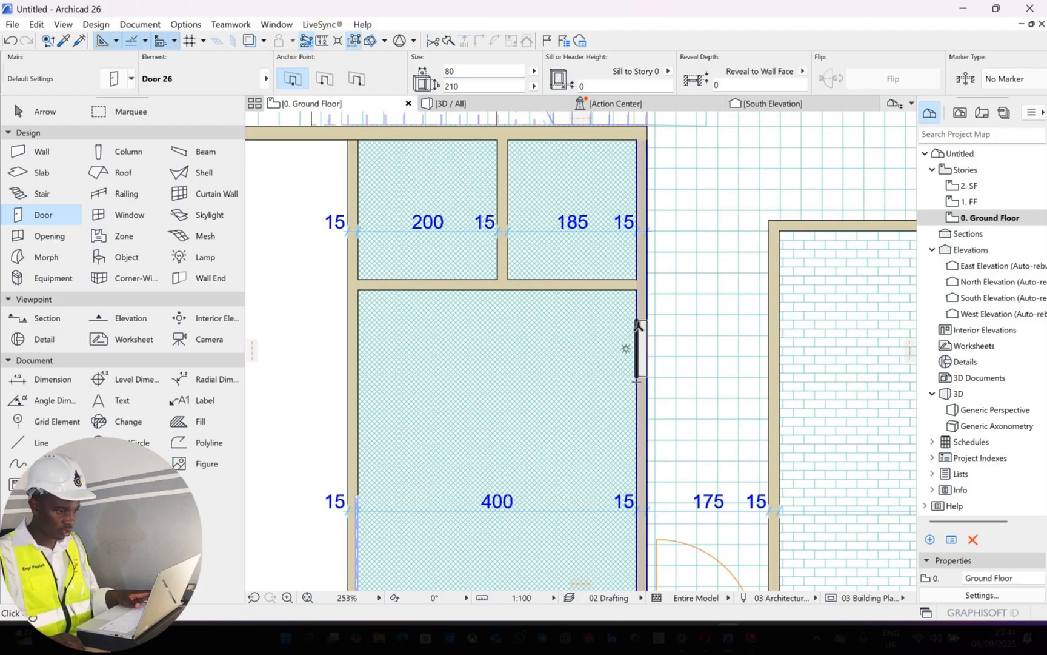
click(638, 325)
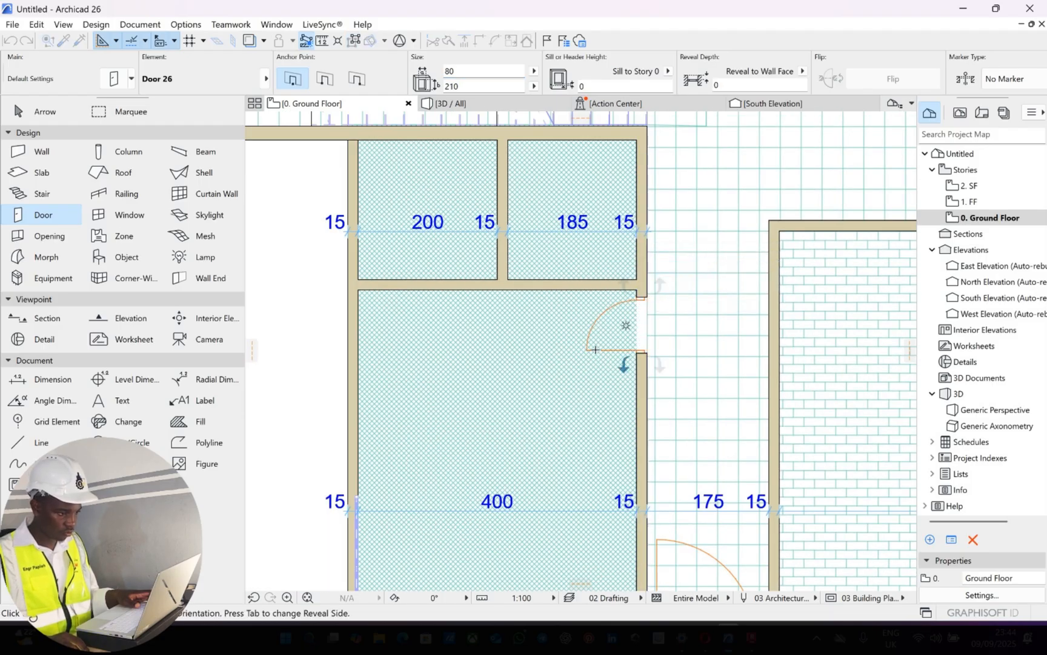
click(450, 264)
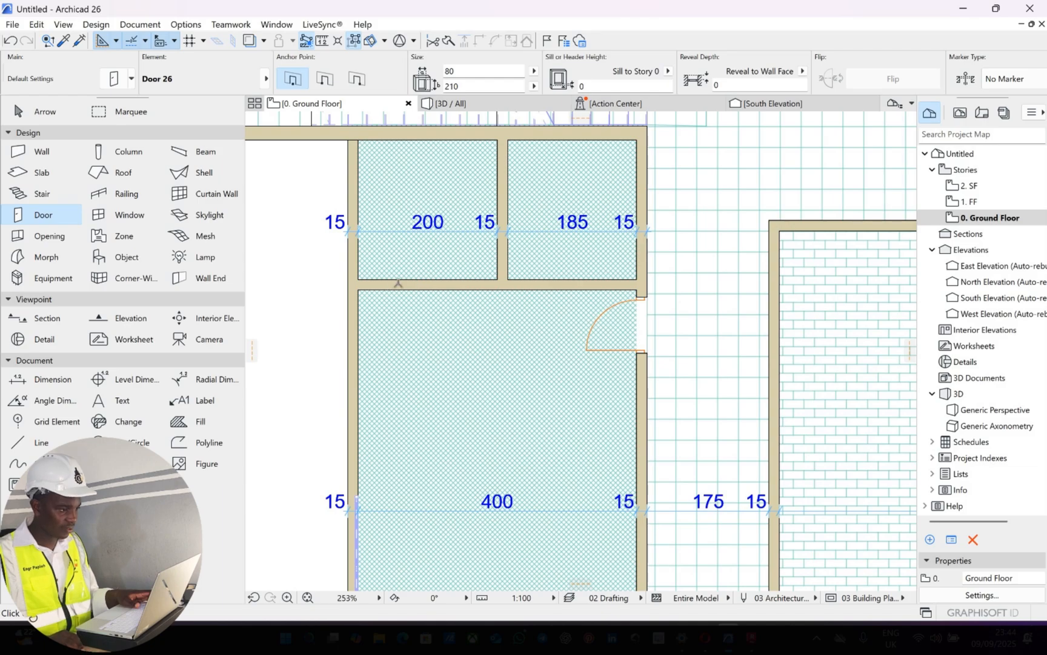
- Place a door in the wall between the 400-wide and 200-wide rooms near the outer wall, swinging into the smaller room
scroll(397, 283, up, 5)
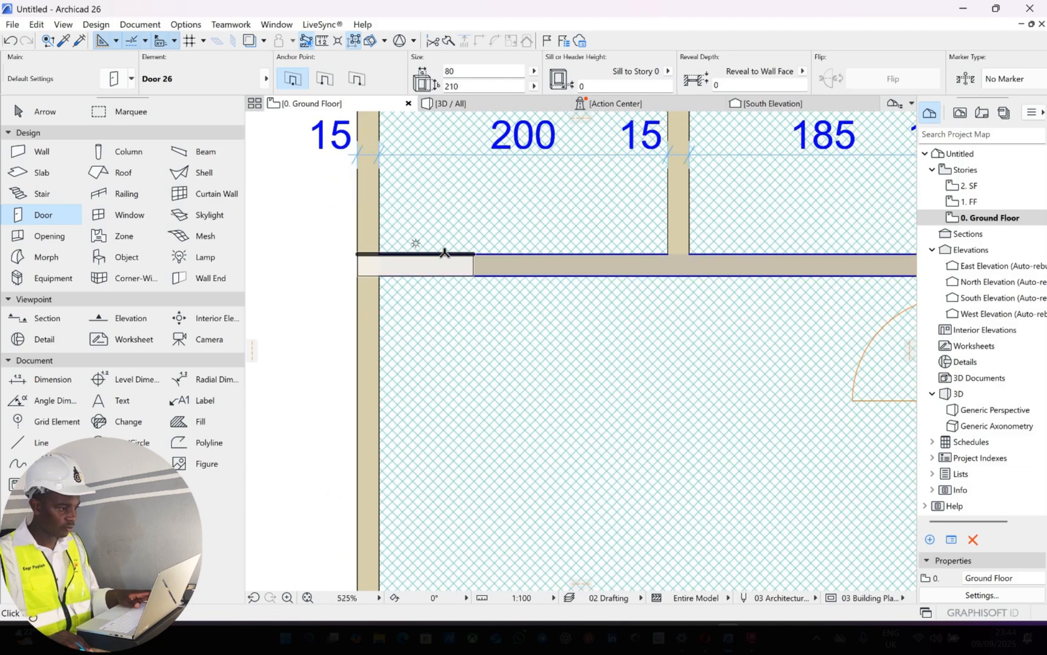
click(445, 253)
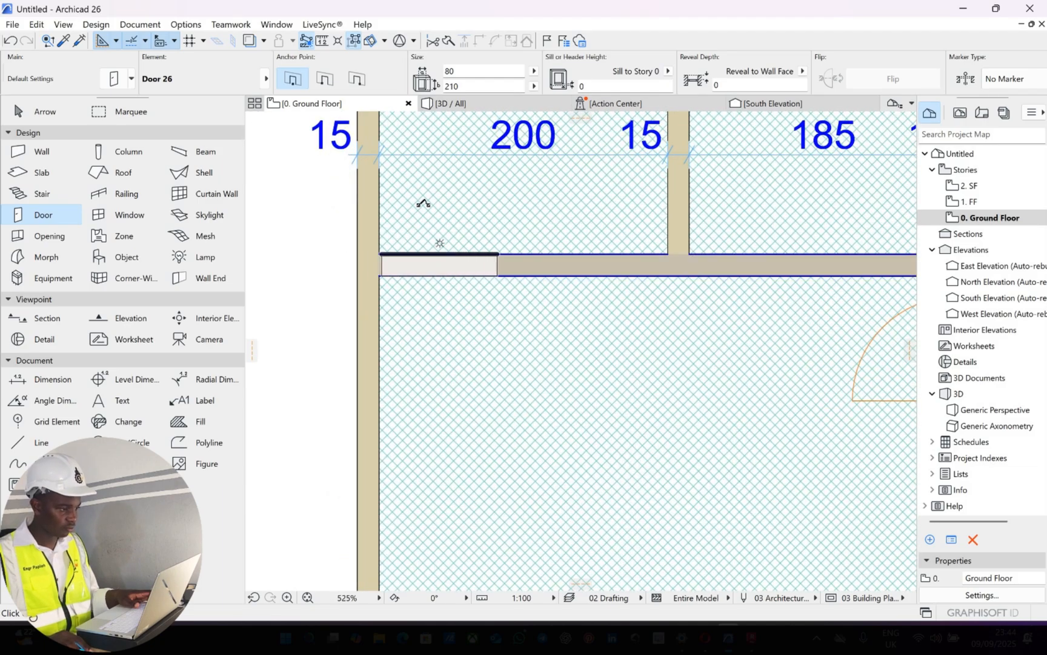
click(526, 191)
- Place a door in the 185-wide room's corridor wall, swinging into that room and hinged on the stair side
scroll(552, 313, down, 5)
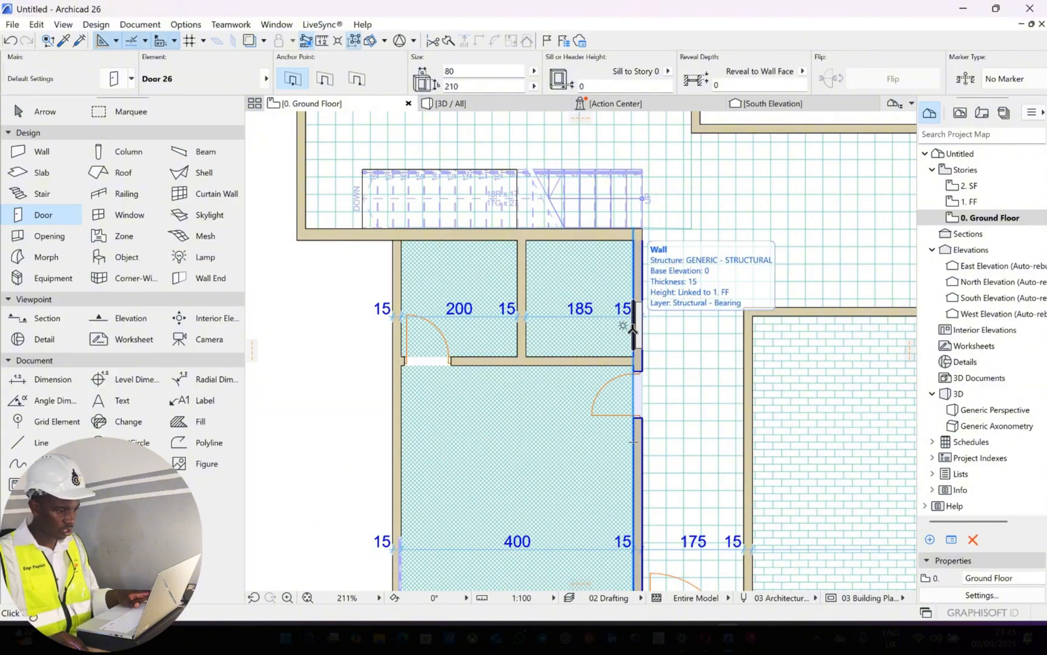
click(611, 289)
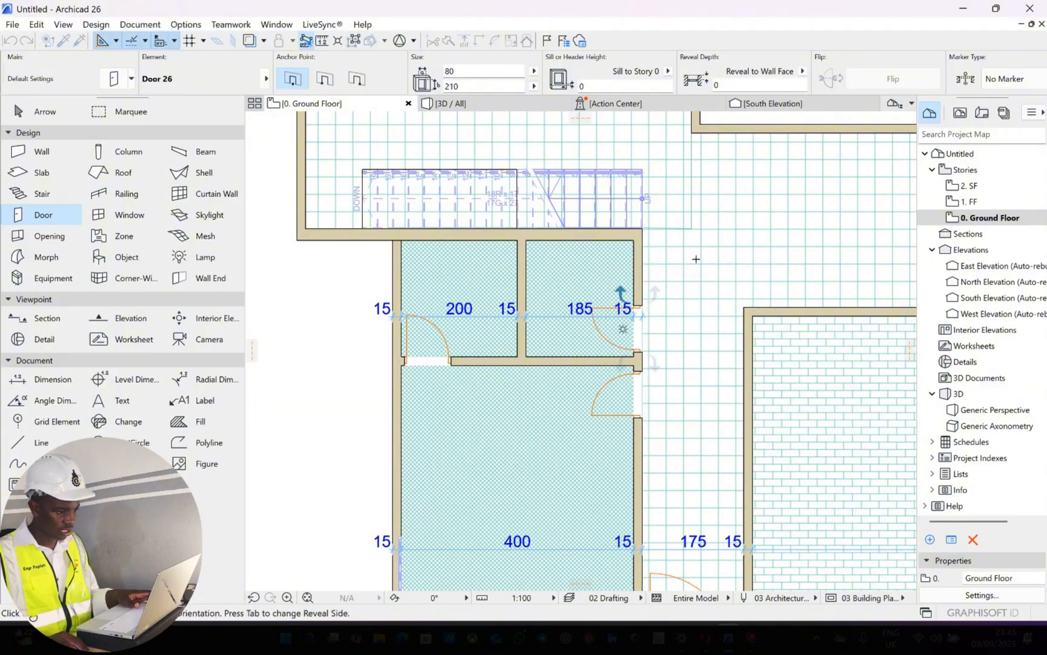
click(691, 282)
- Set the door width to 90 and place a door in the 625-wide room's corridor wall, hinged near the upper corner and swinging inward
scroll(703, 272, down, 3)
middle_drag(731, 332, 565, 257)
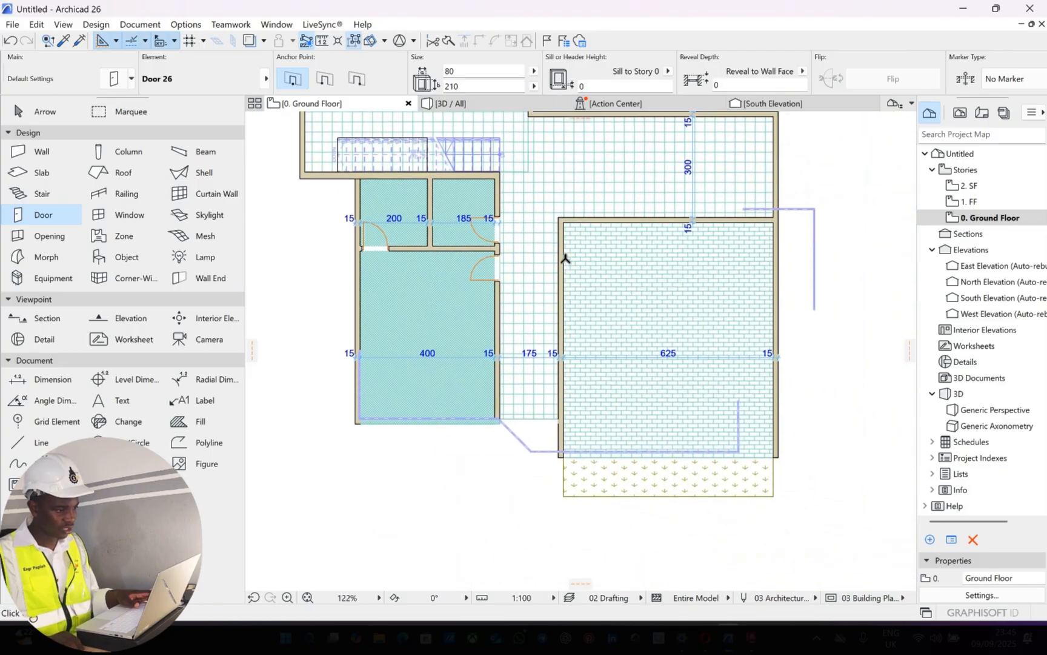
scroll(573, 244, up, 3)
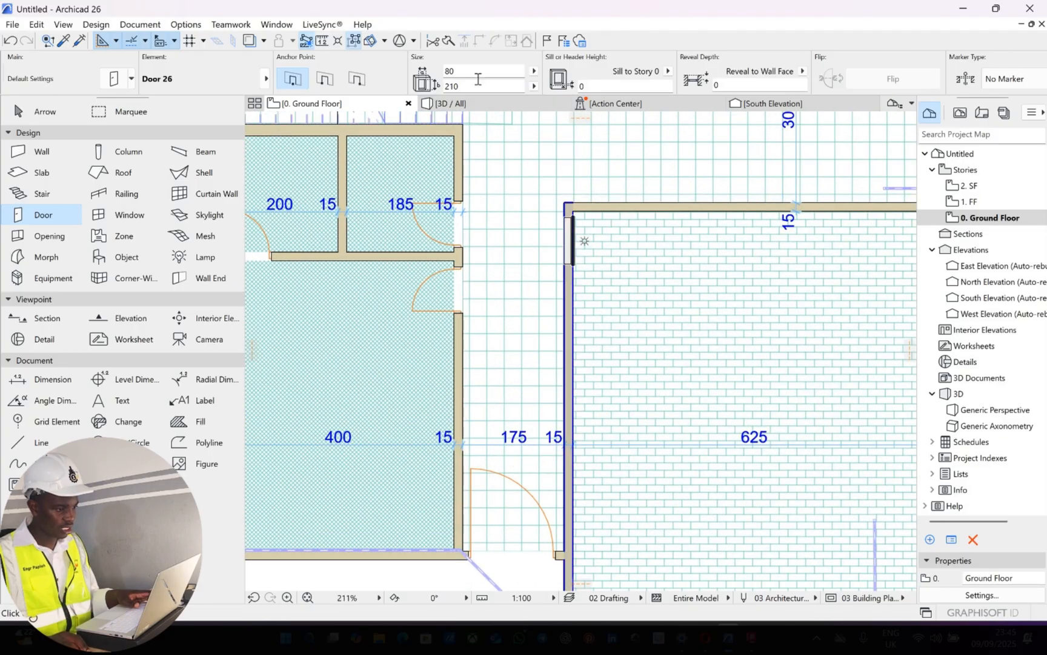
click(452, 71)
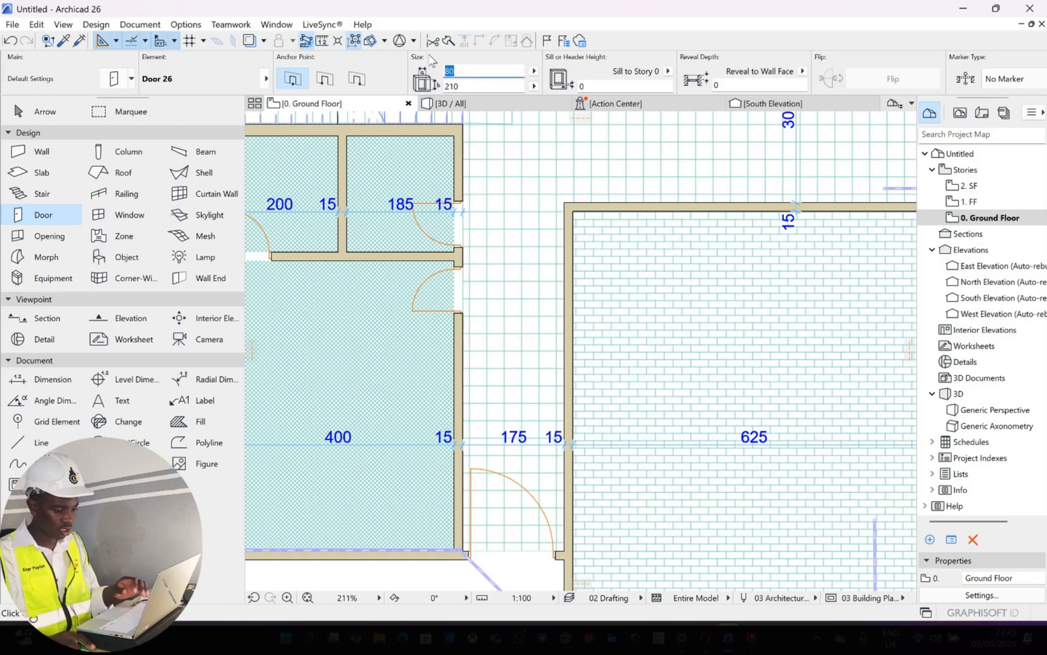
text(90)
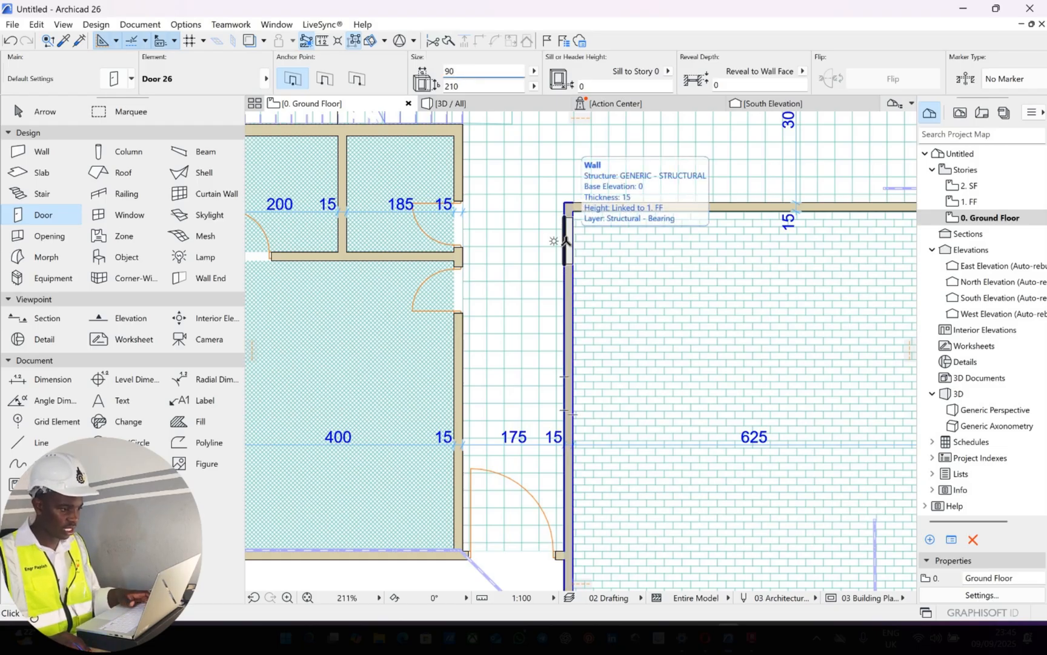
click(567, 240)
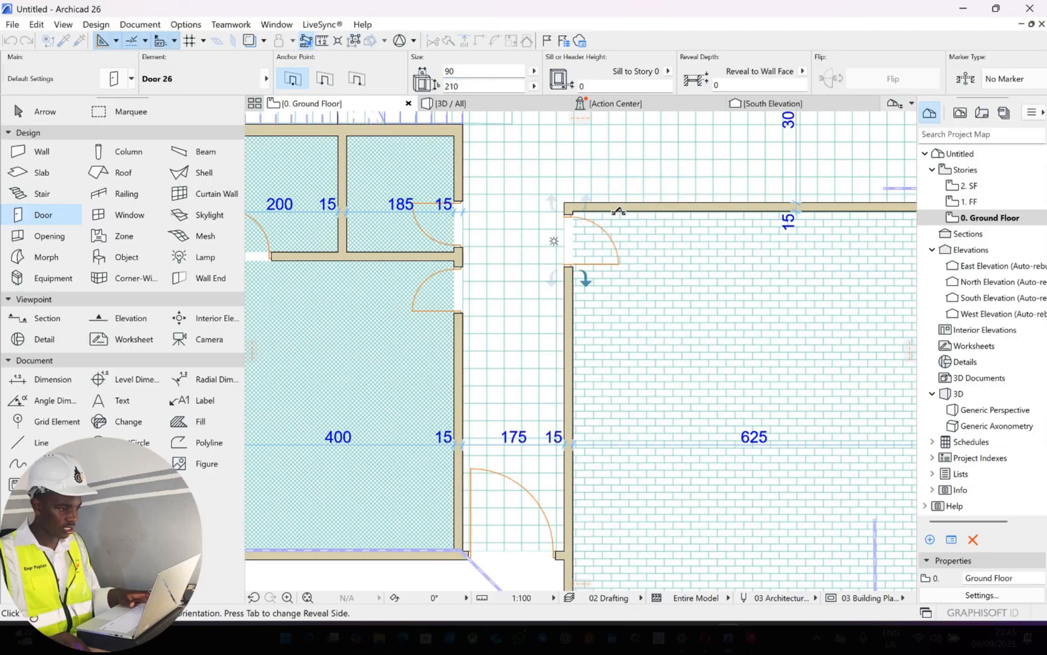
click(636, 222)
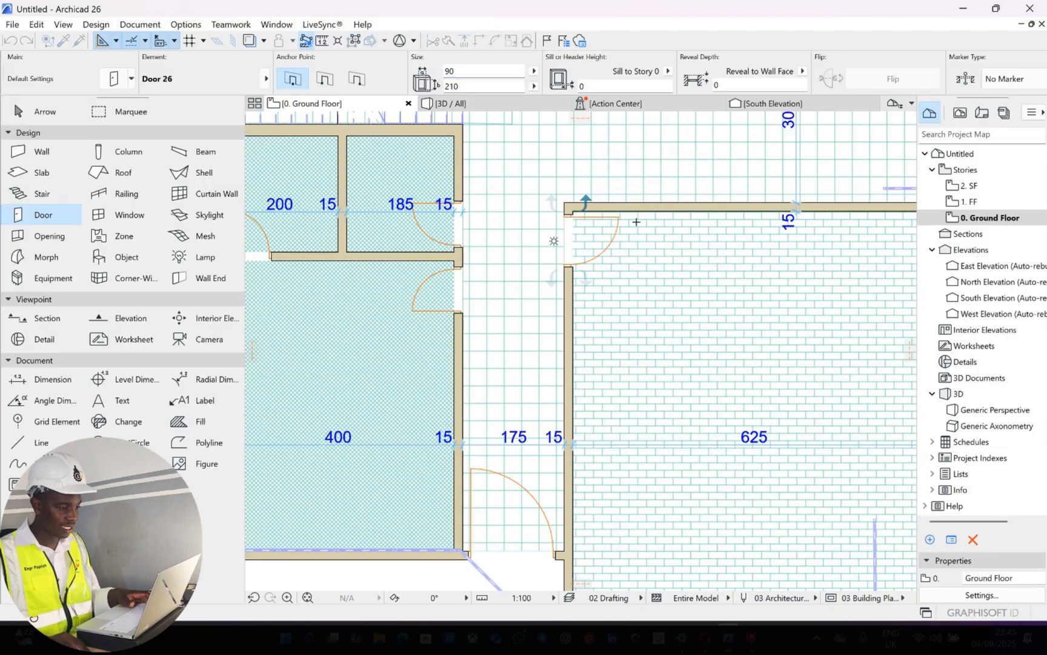
- Examine the rest of the ground floor plan, including the stair area and upper rooms, with door placement ended
scroll(542, 301, down, 4)
middle_drag(543, 374, 458, 457)
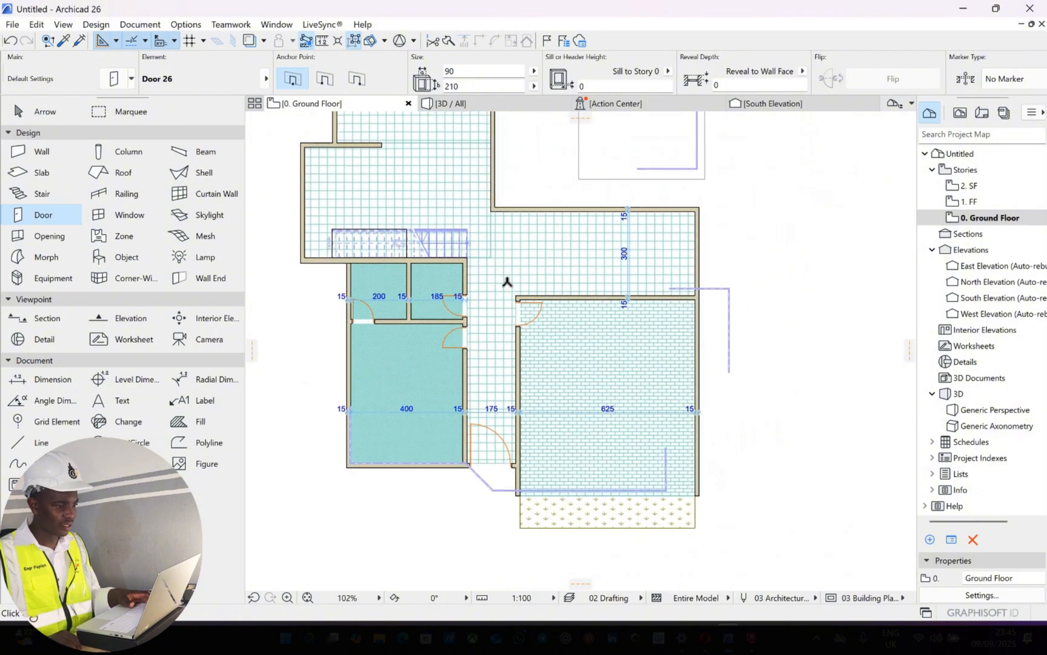
middle_drag(516, 187, 515, 264)
middle_drag(626, 292, 766, 318)
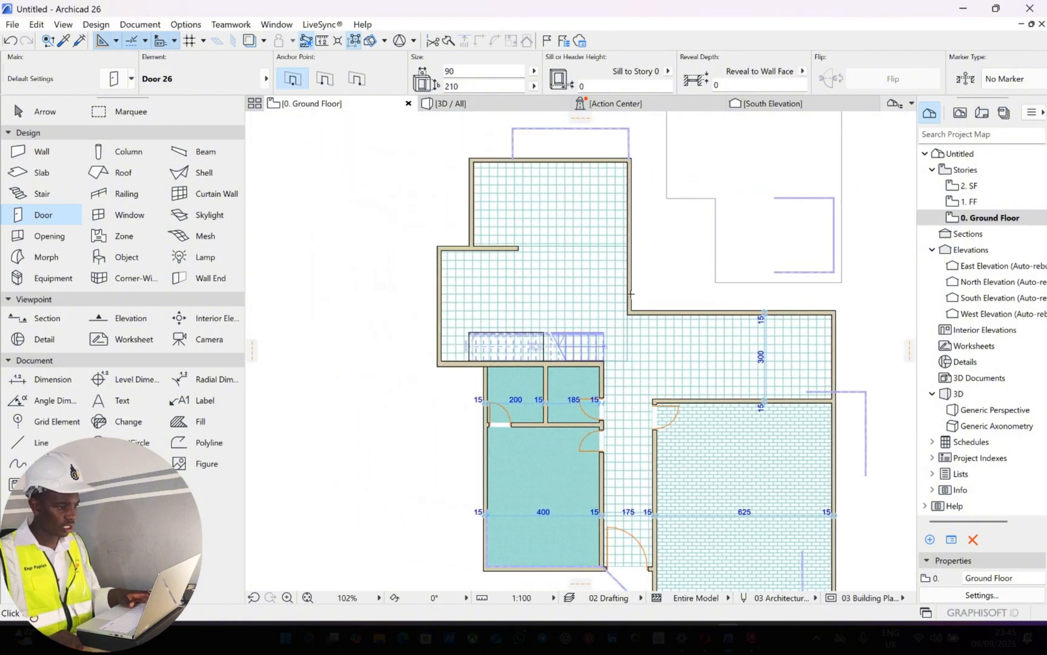
middle_drag(544, 276, 552, 288)
scroll(636, 292, up, 1)
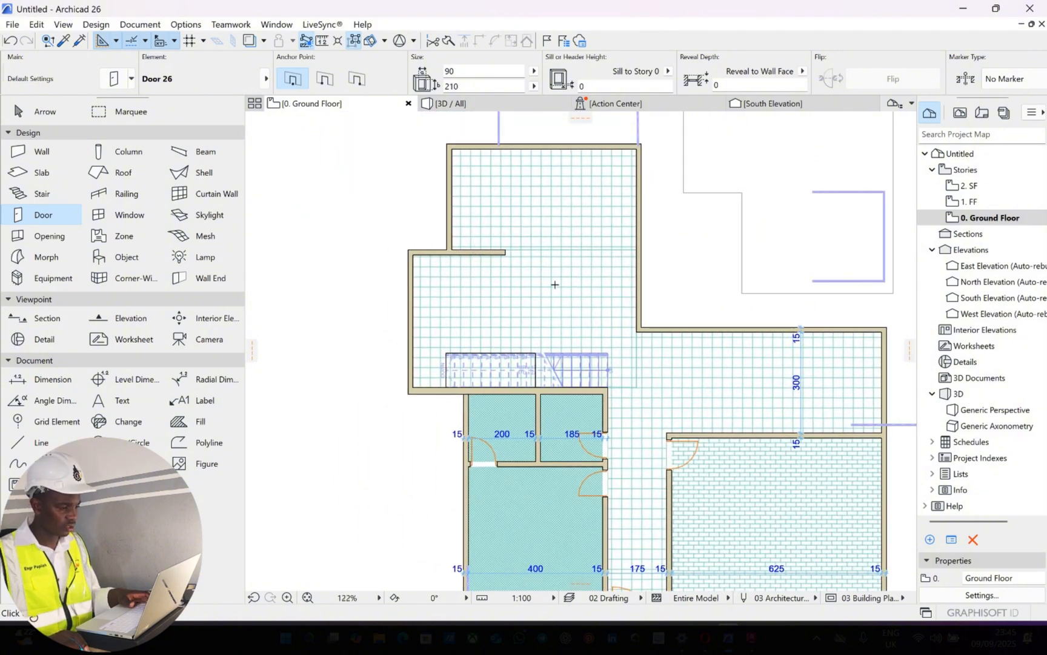
scroll(522, 332, down, 1)
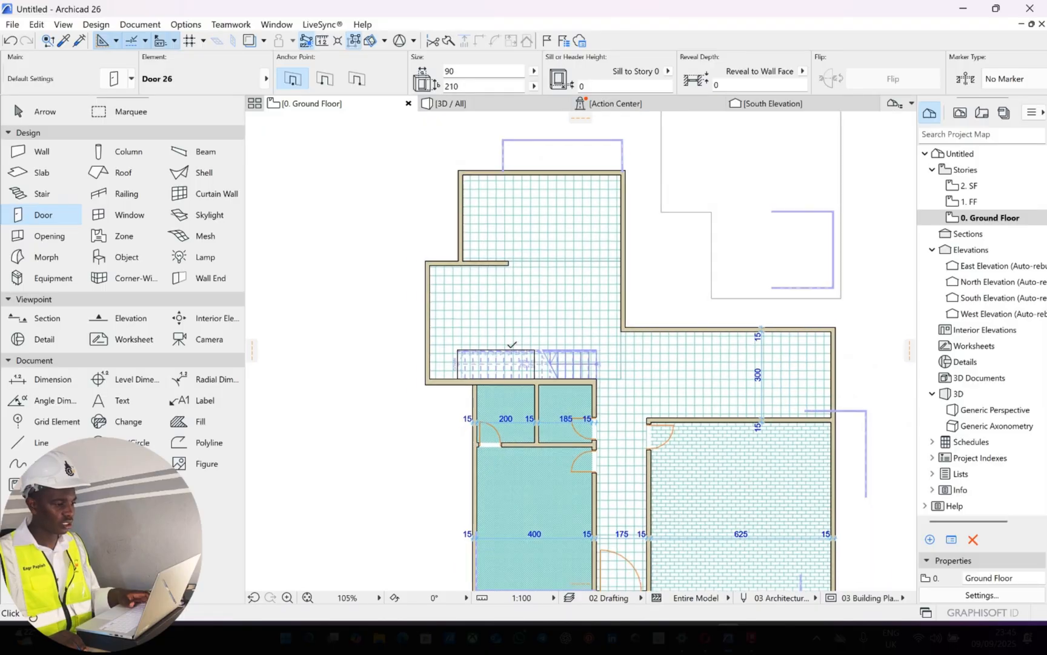
scroll(517, 333, down, 1)
middle_drag(517, 332, 512, 273)
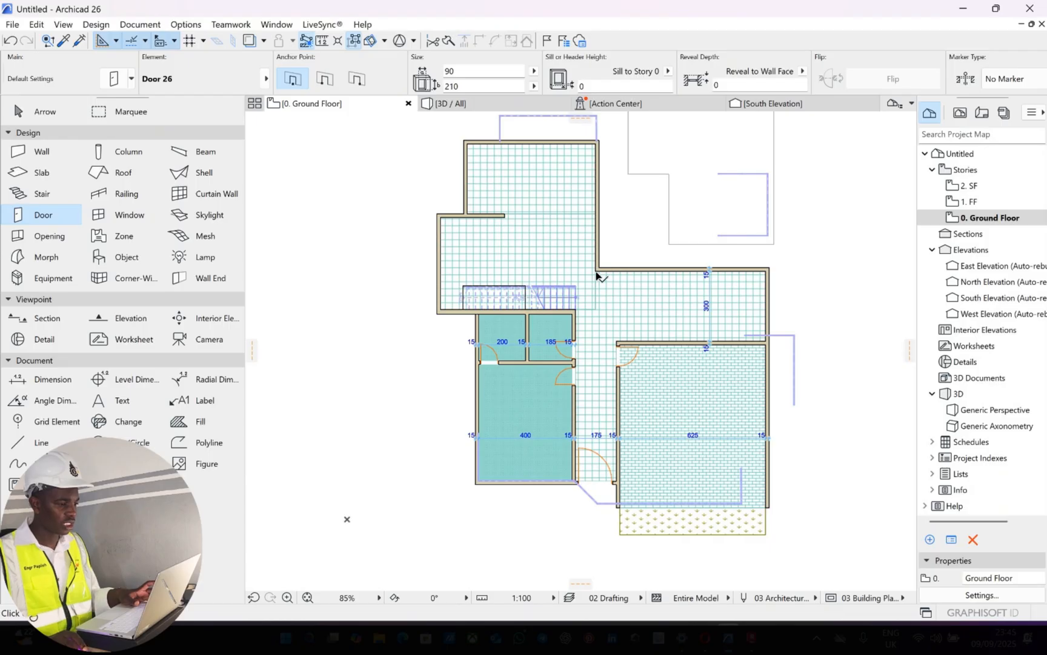
key(Escape)
middle_drag(515, 243, 514, 245)
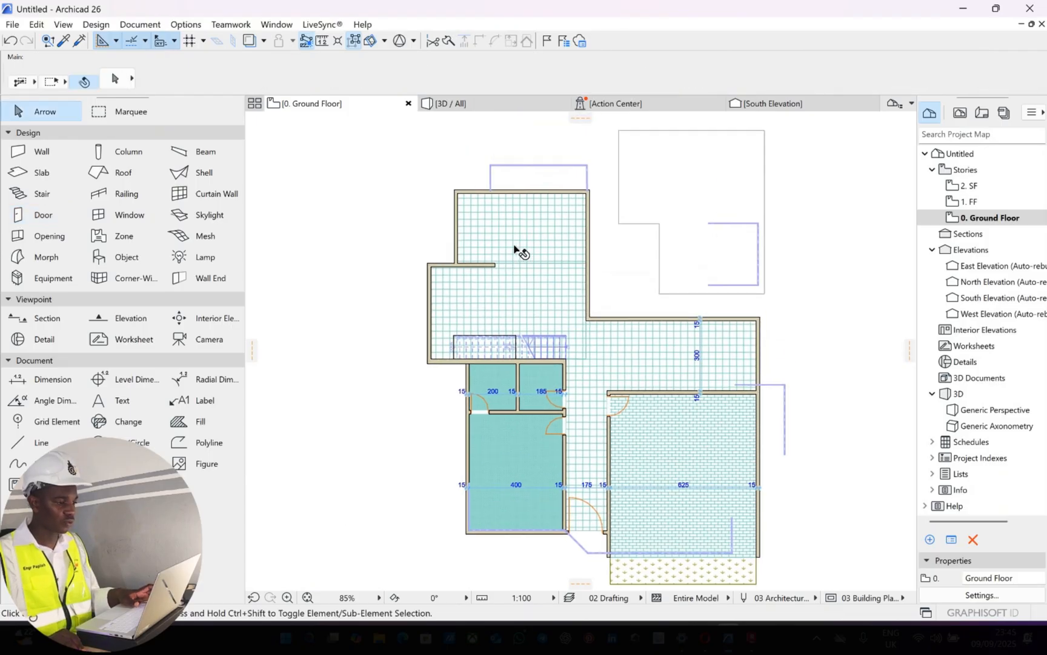
scroll(573, 200, up, 2)
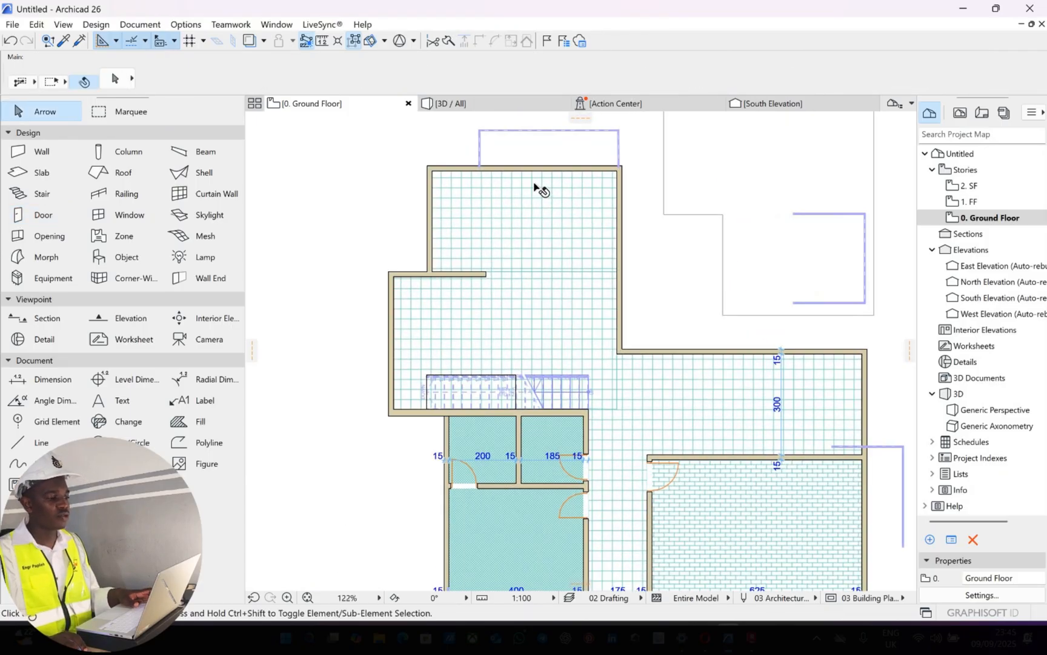
scroll(534, 186, up, 1)
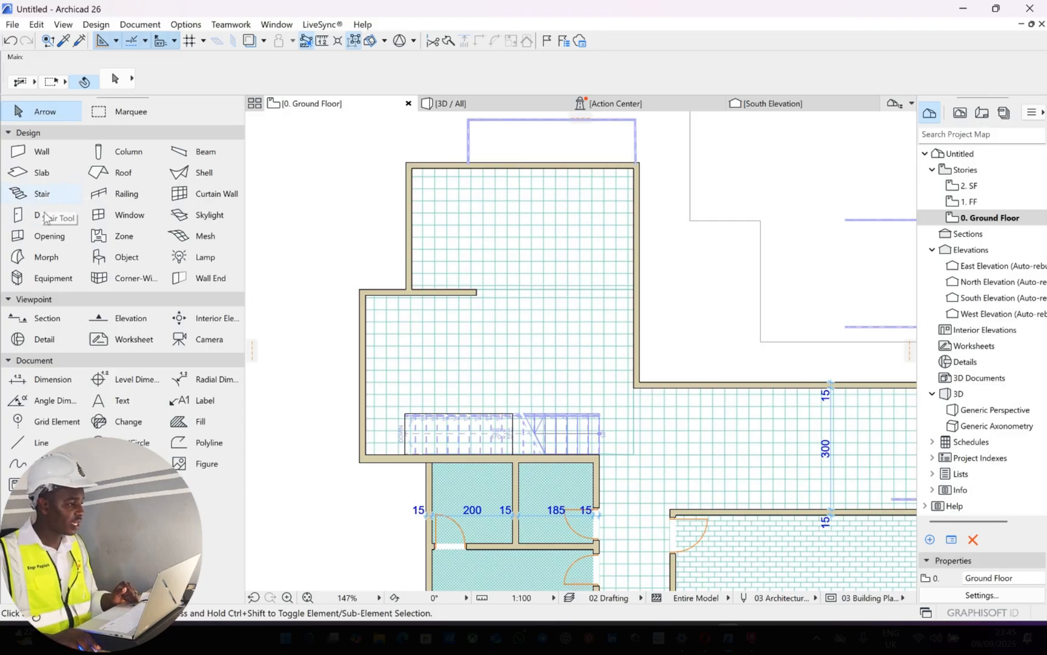
- Choose Glass Block Wall 26 from Special Windows 26 as the default window type
double_click(122, 215)
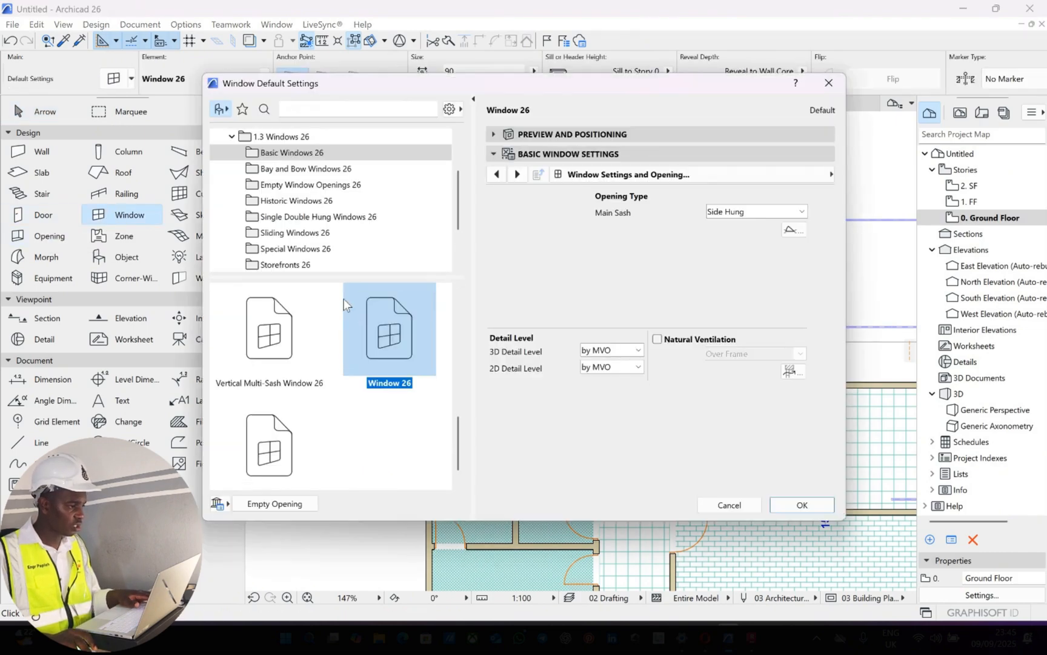
scroll(326, 210, down, 1)
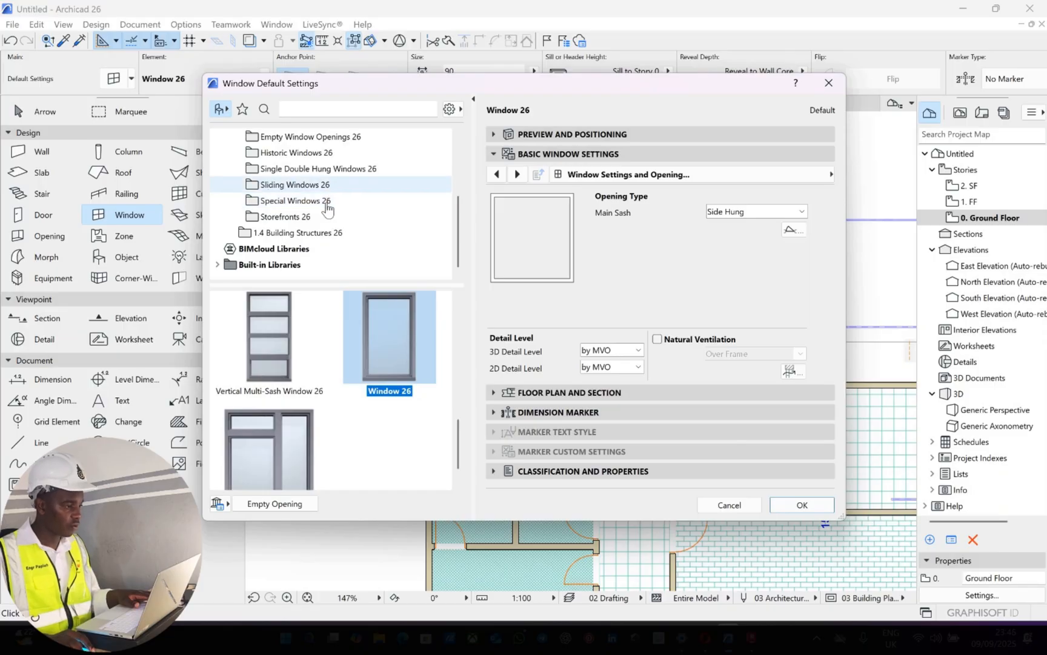
click(327, 200)
scroll(410, 336, down, 2)
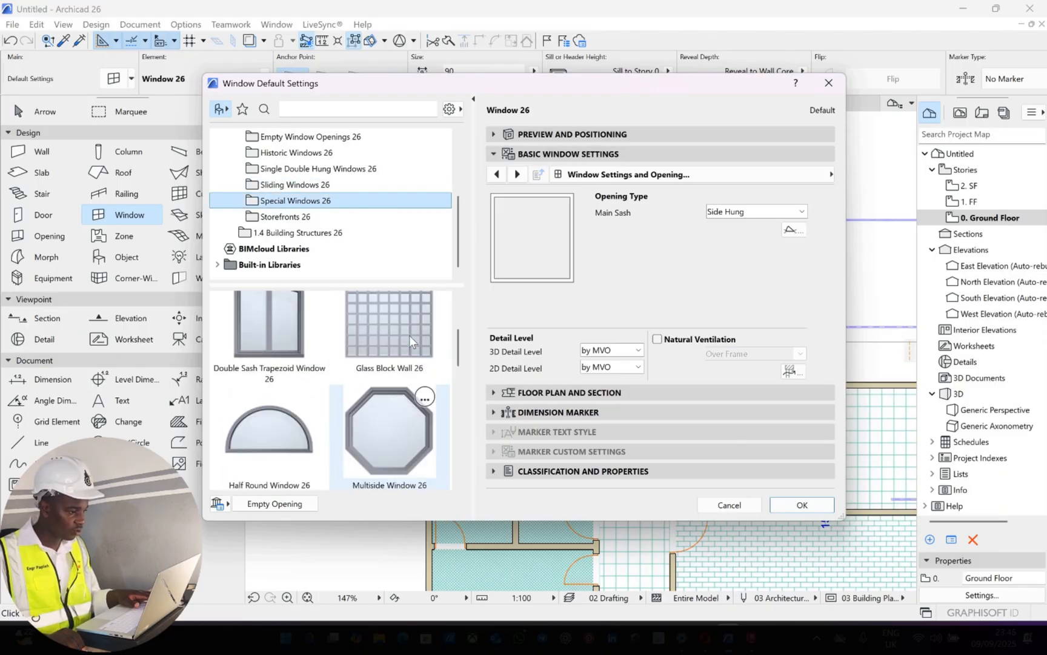
click(410, 335)
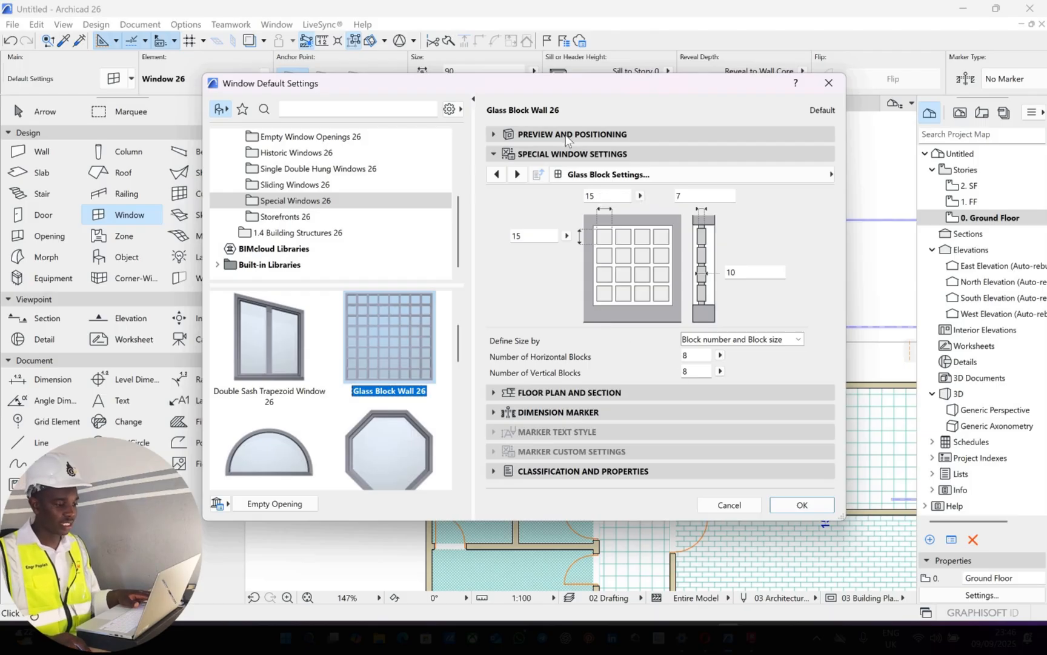
- Preview the Glass Block Wall window in front view and return to its glass block settings
click(575, 152)
click(569, 135)
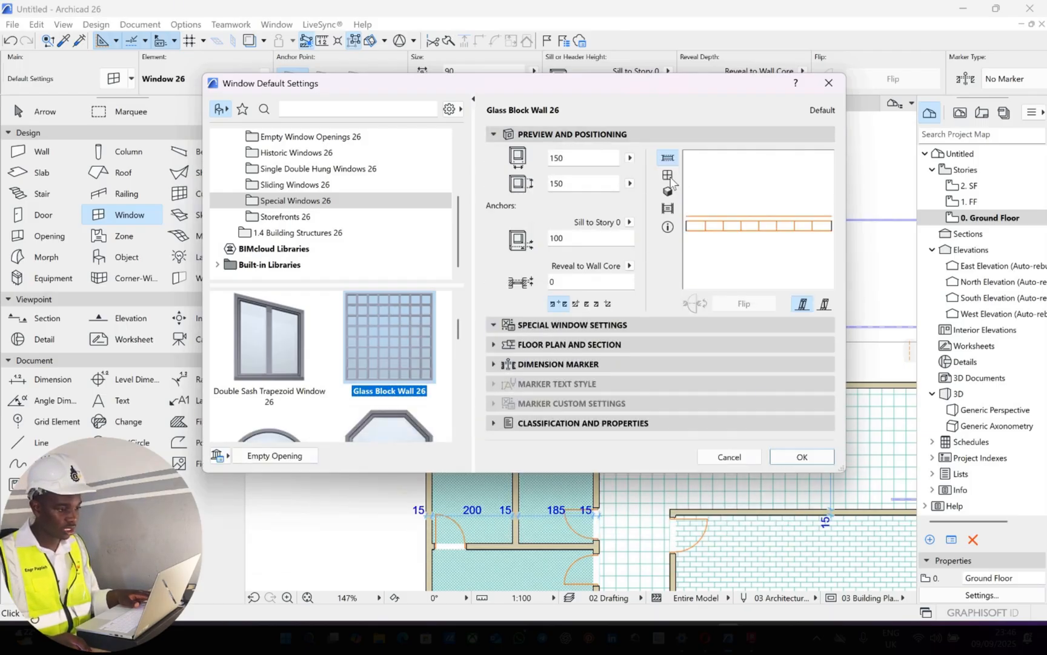
click(667, 174)
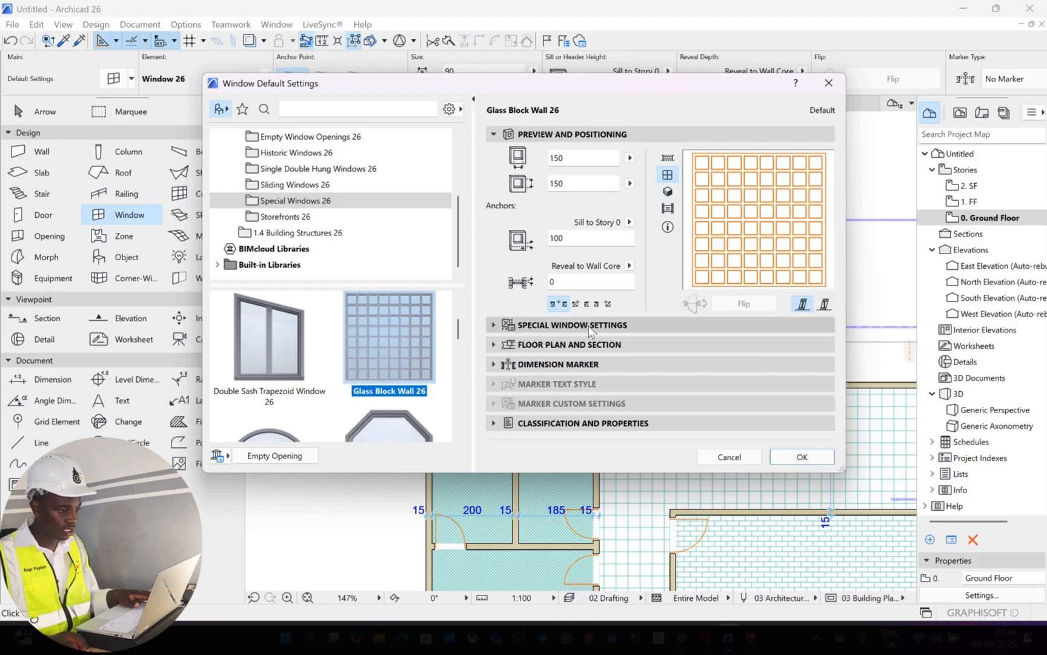
click(599, 325)
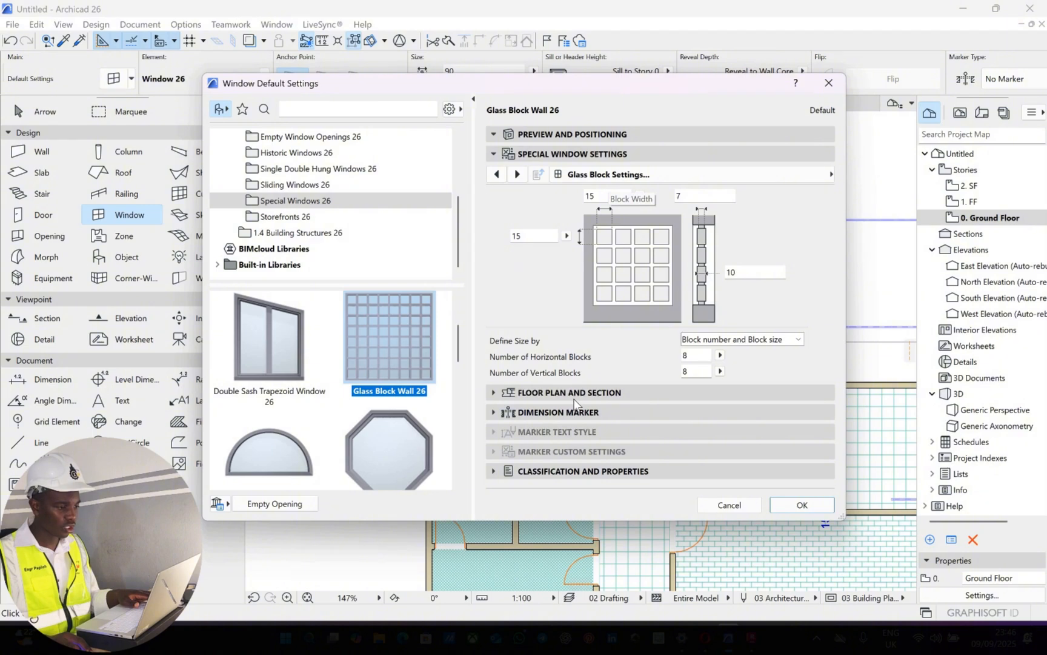
- Define the glass block size by Block number and Gap size, with 3 horizontal and 2 vertical blocks
click(692, 340)
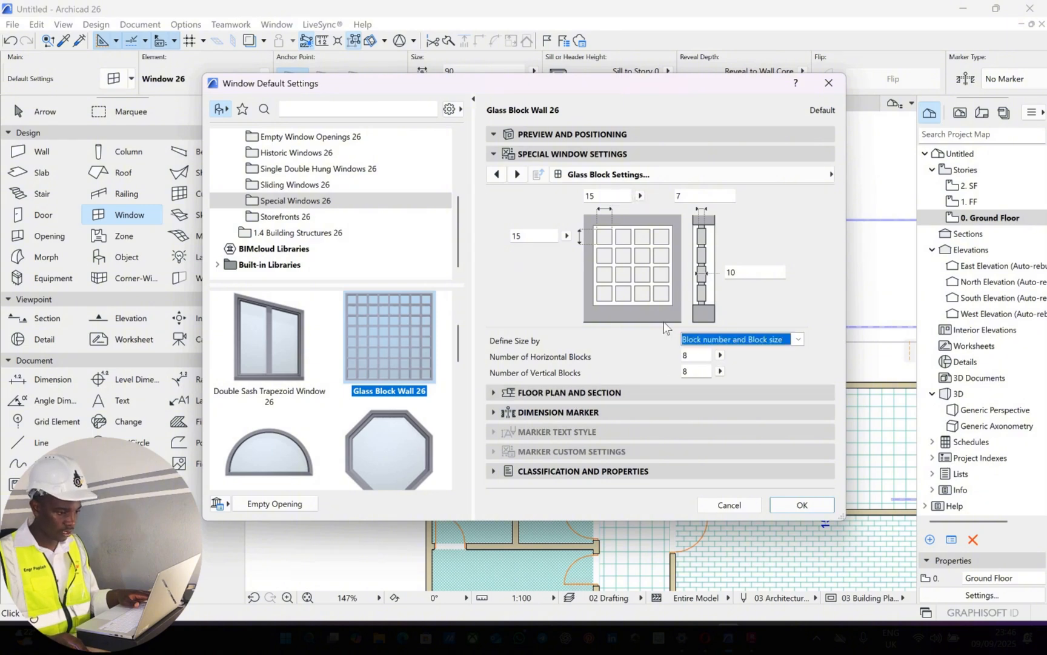
click(685, 340)
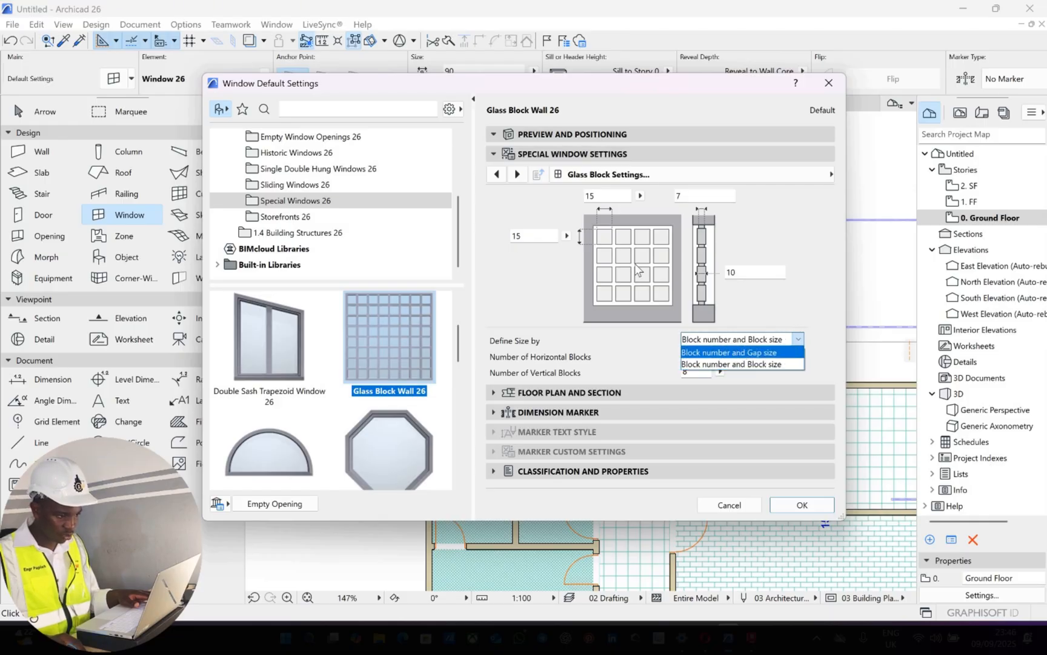
key(Return)
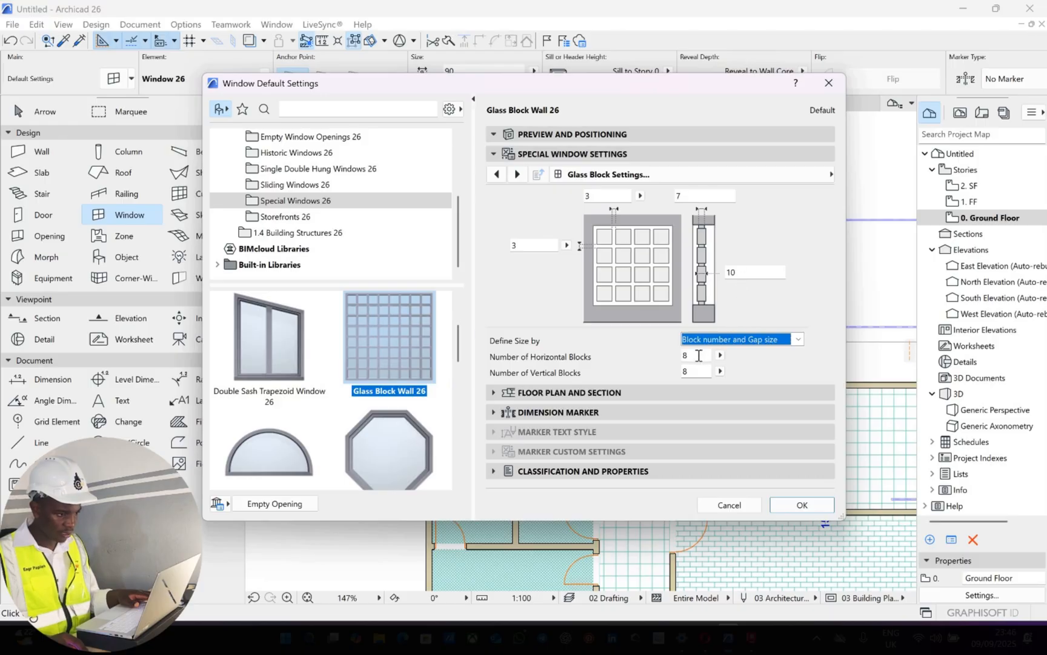
key(Tab)
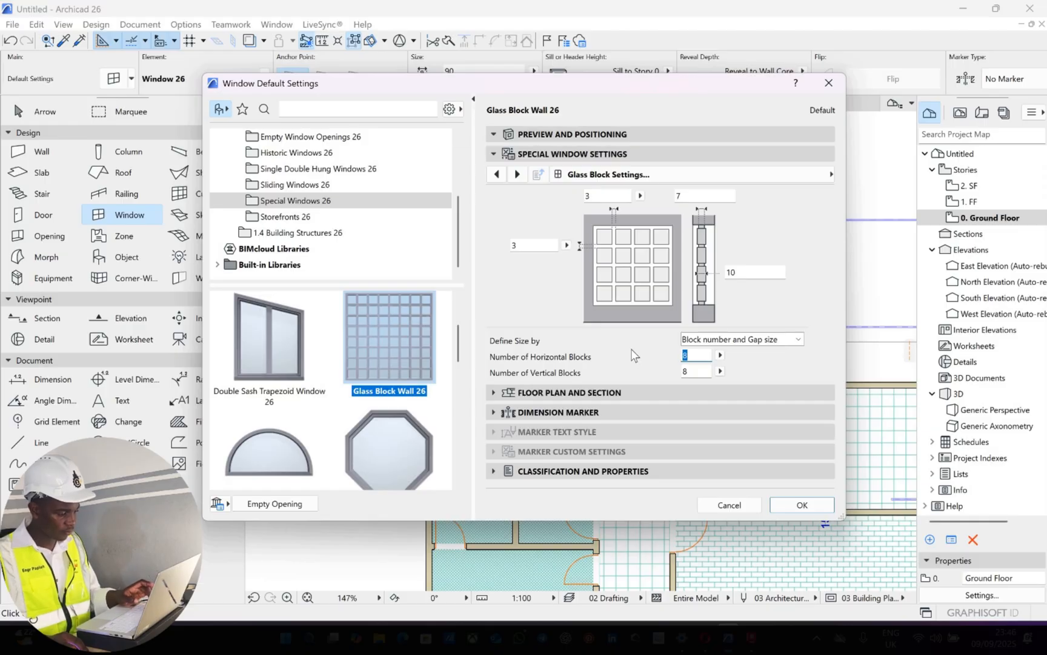
text(3)
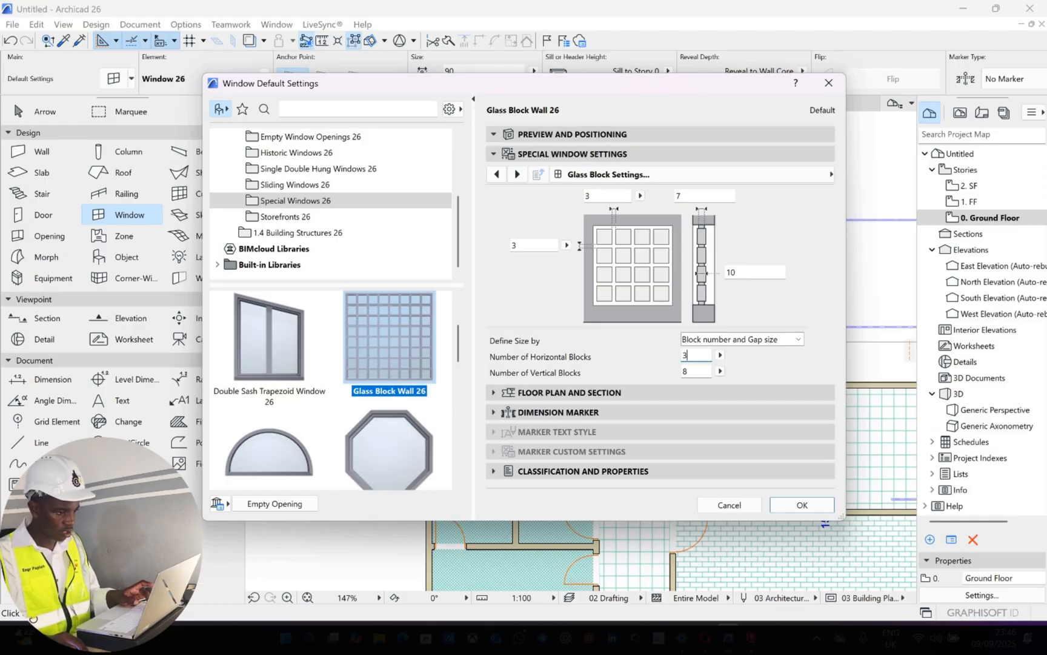
key(Tab)
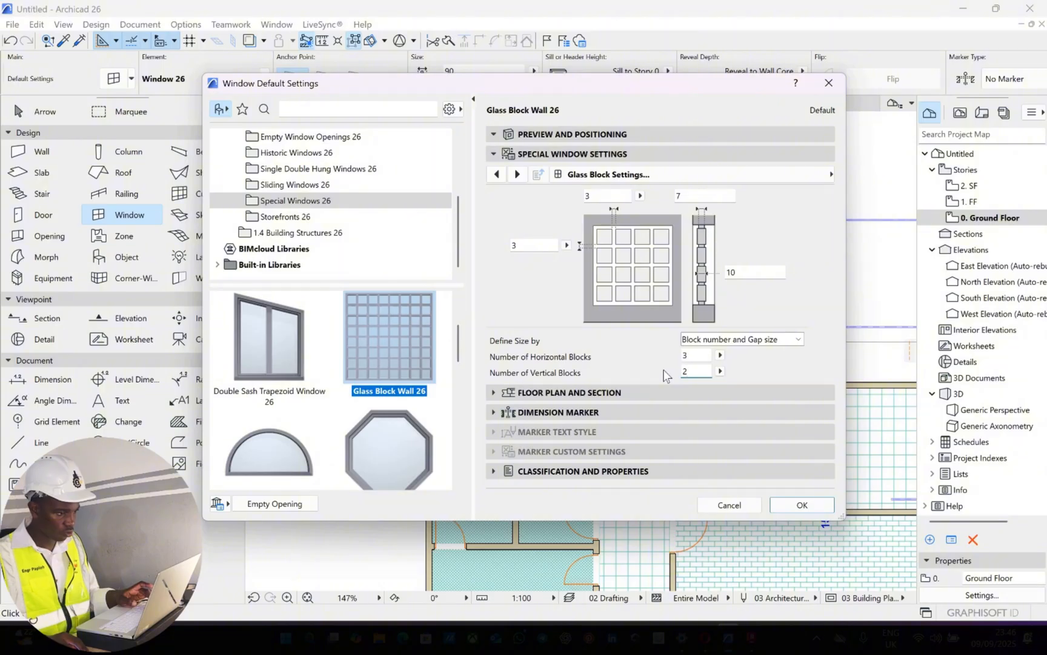
key(Tab)
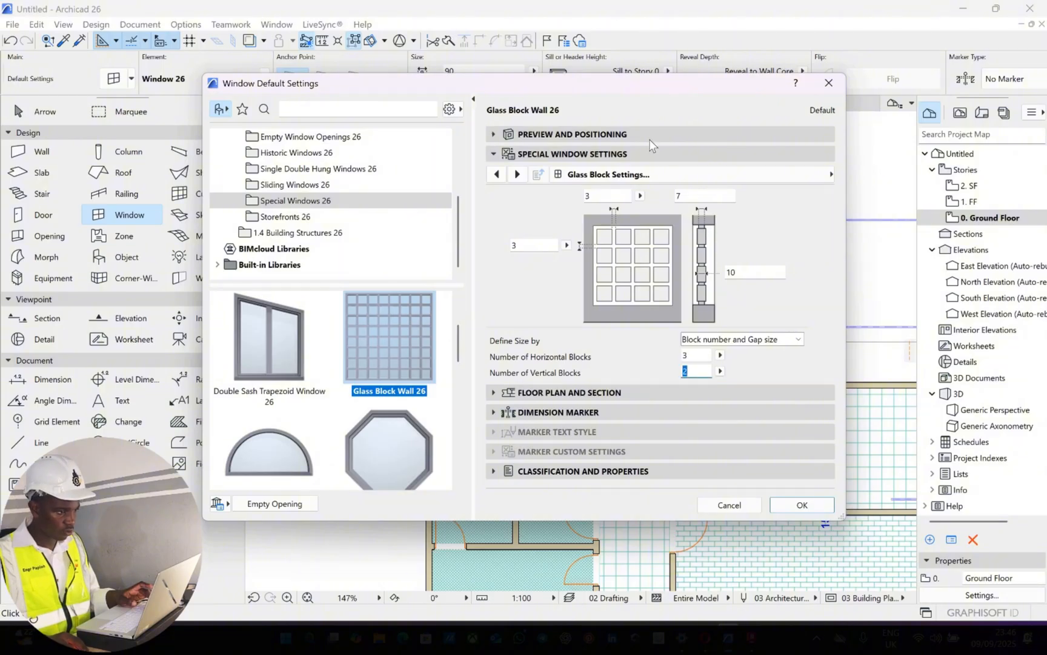
- Check the window's front preview and its remaining special settings pages, and accept the window defaults
click(651, 140)
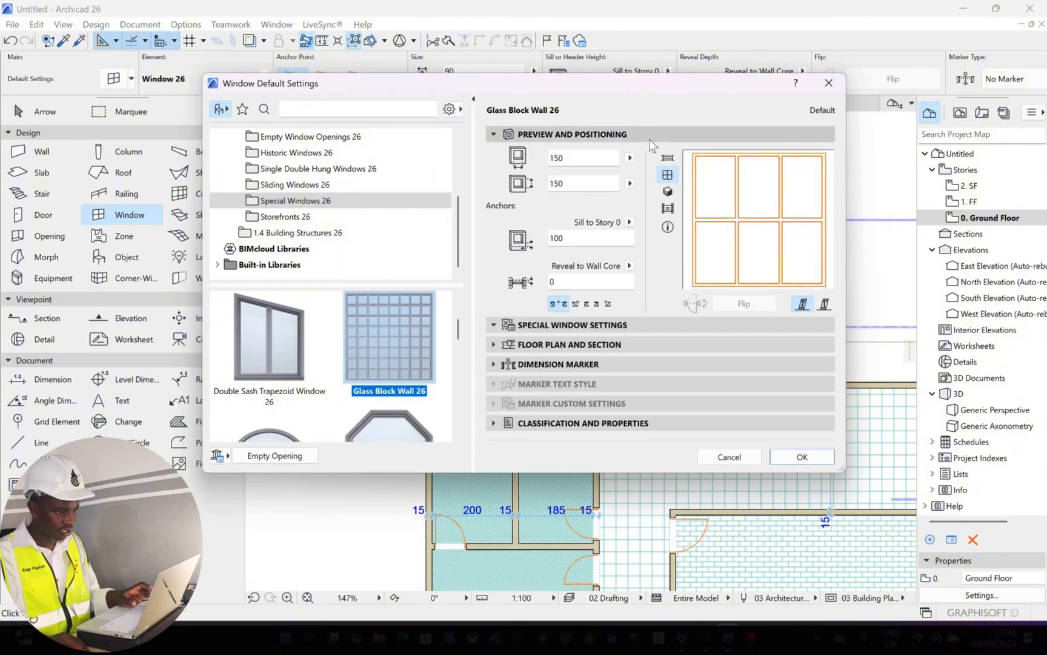
click(614, 332)
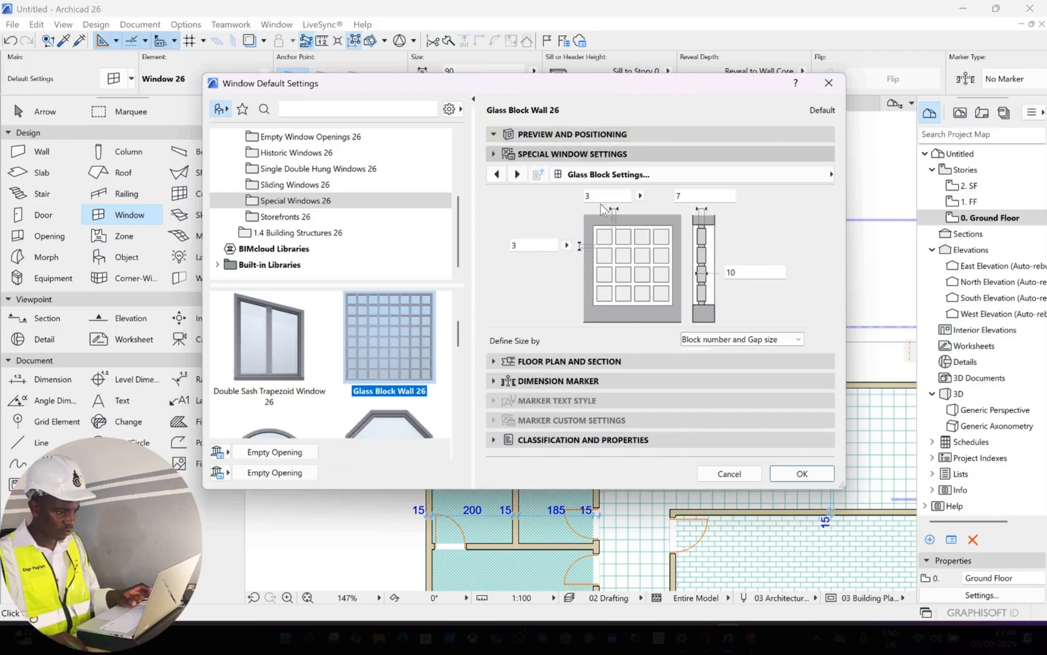
text(2)
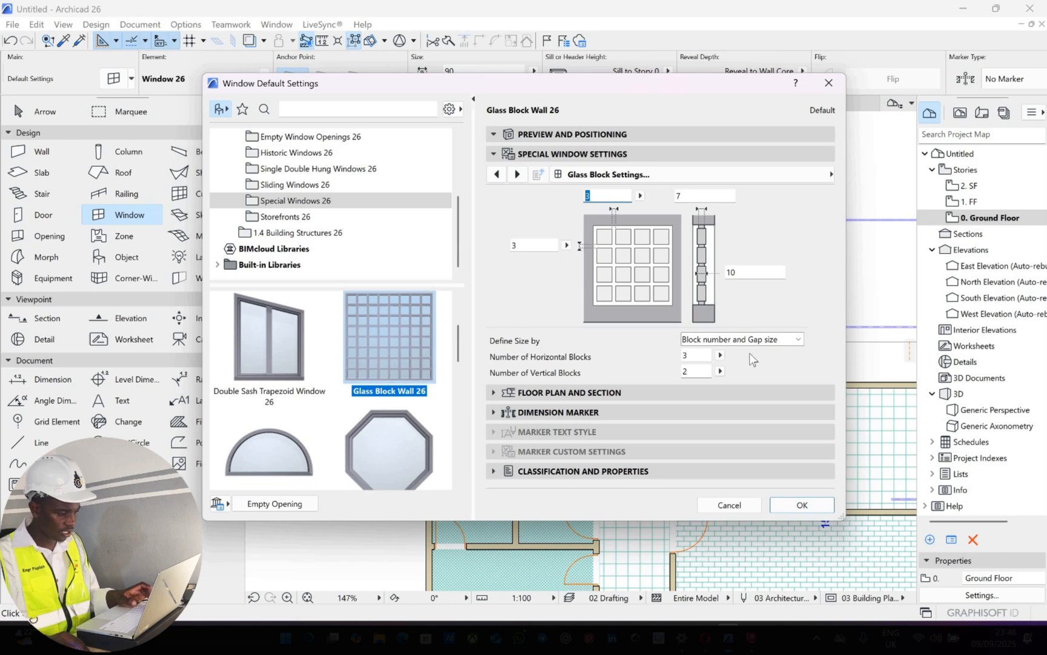
click(516, 174)
click(516, 175)
click(516, 174)
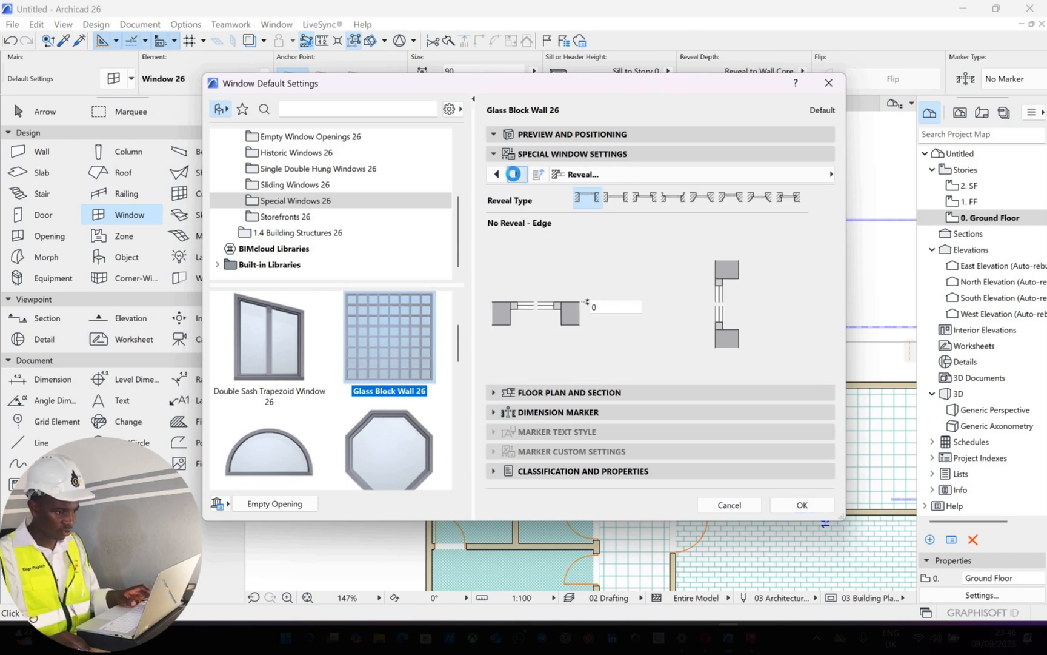
click(516, 175)
click(516, 175)
click(516, 175)
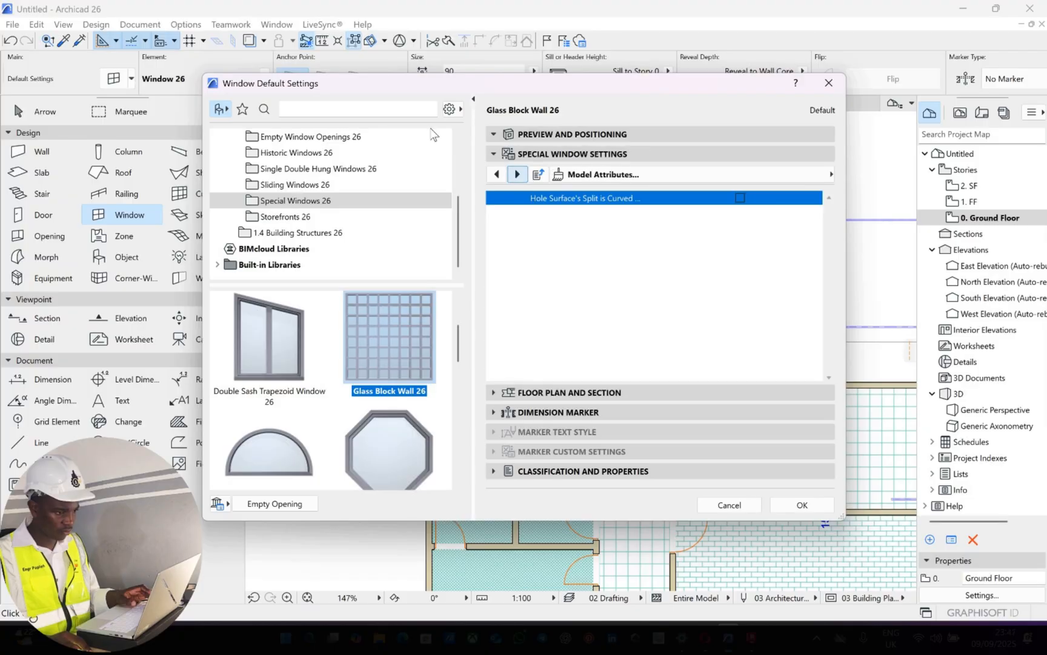
click(497, 174)
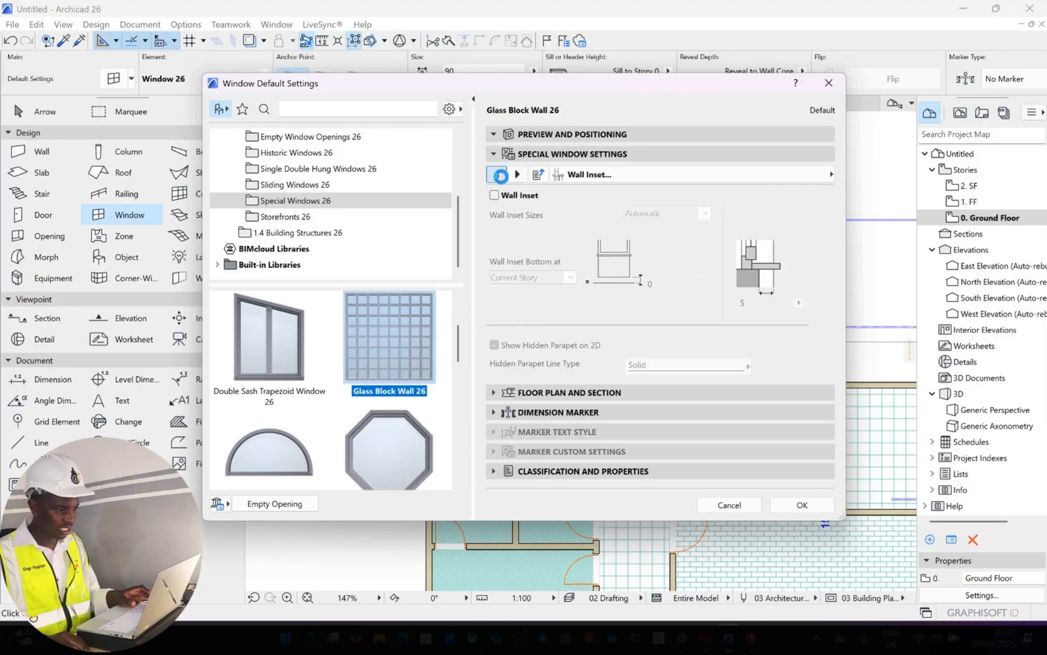
click(497, 175)
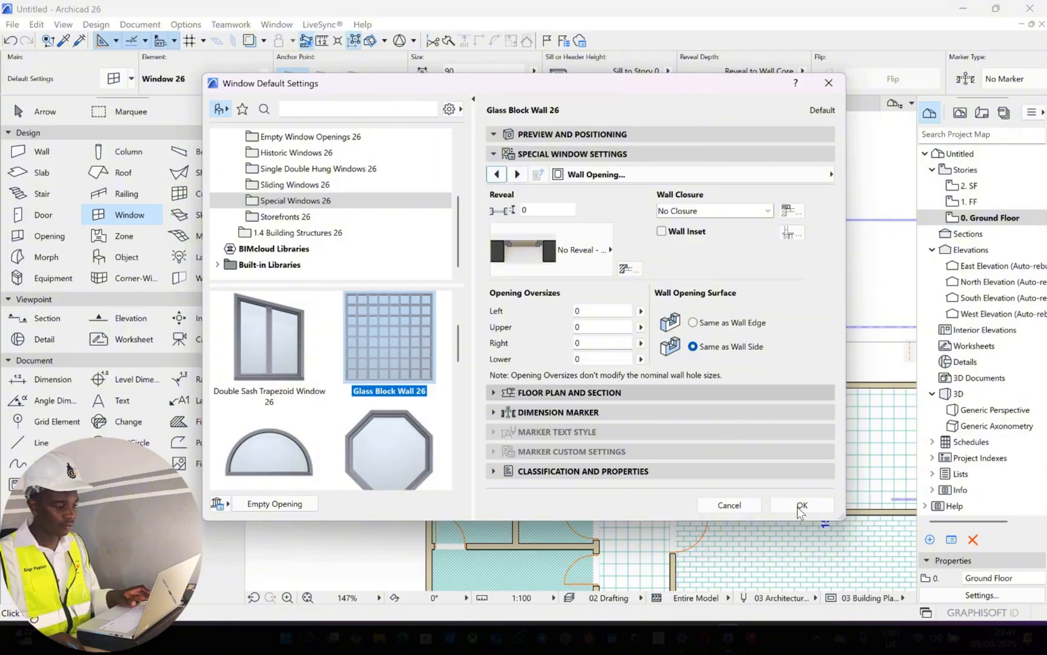
key(Return)
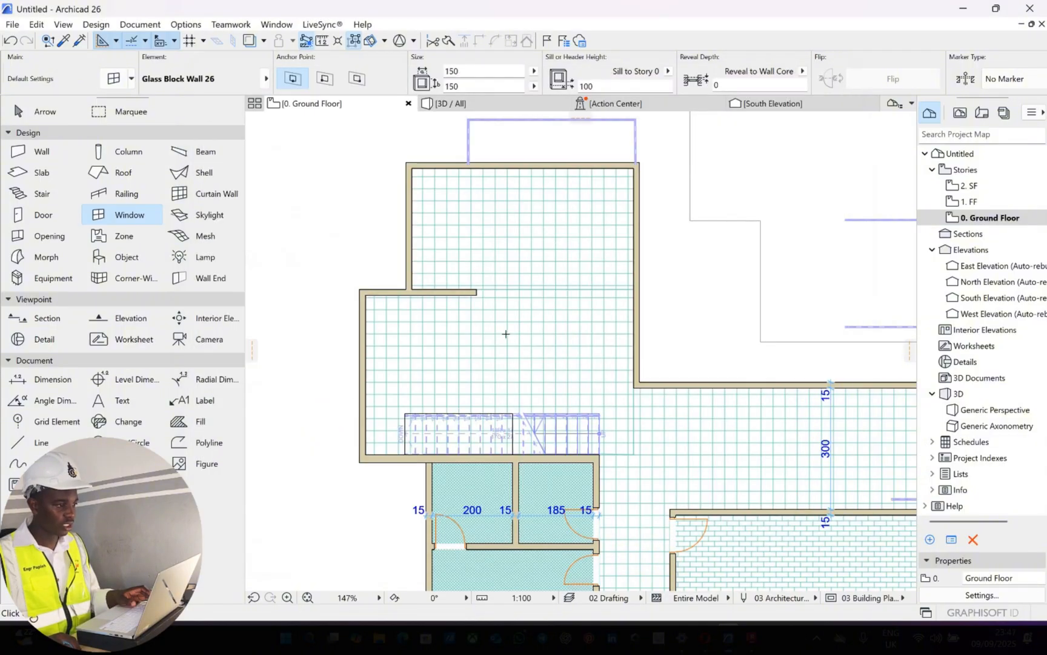
- Set the default window width to 120 and the sill height to 70
scroll(462, 138, down, 2)
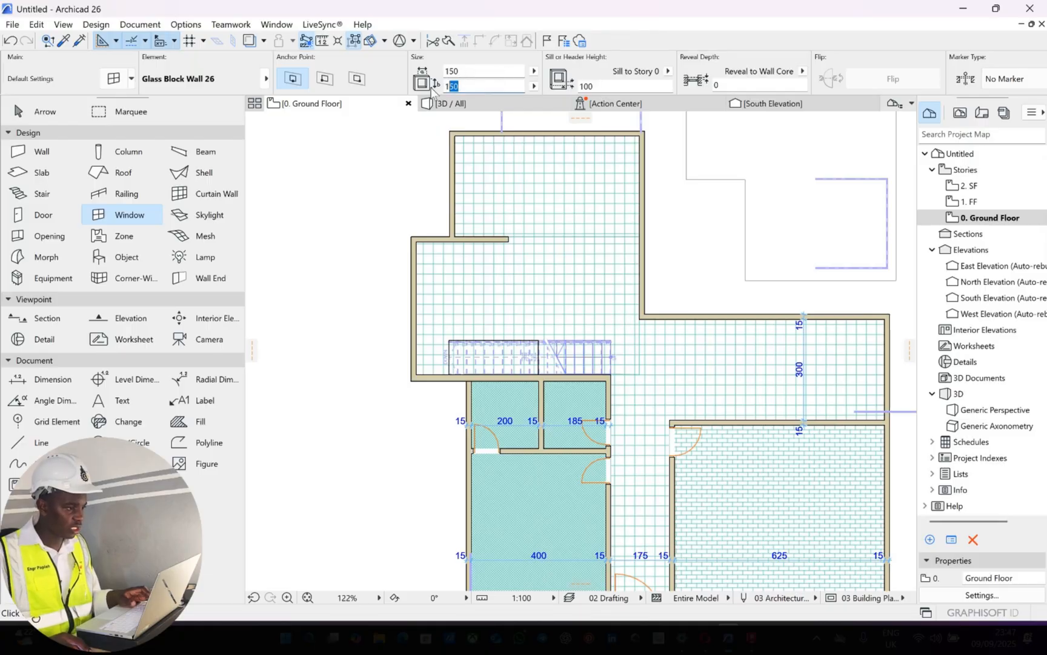
text(2)
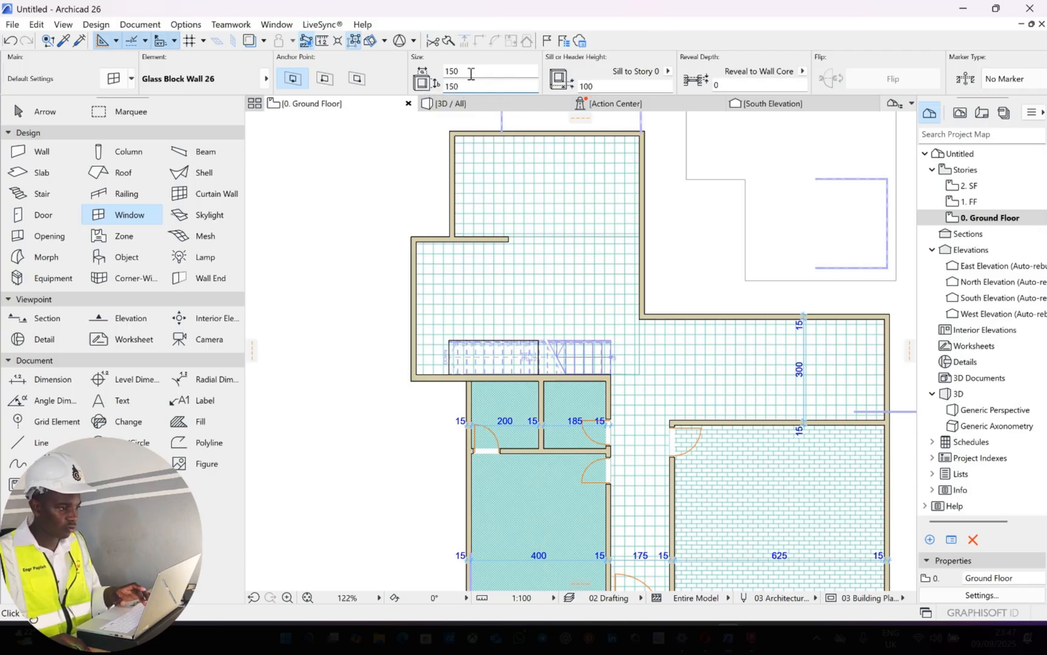
key(shift+Tab)
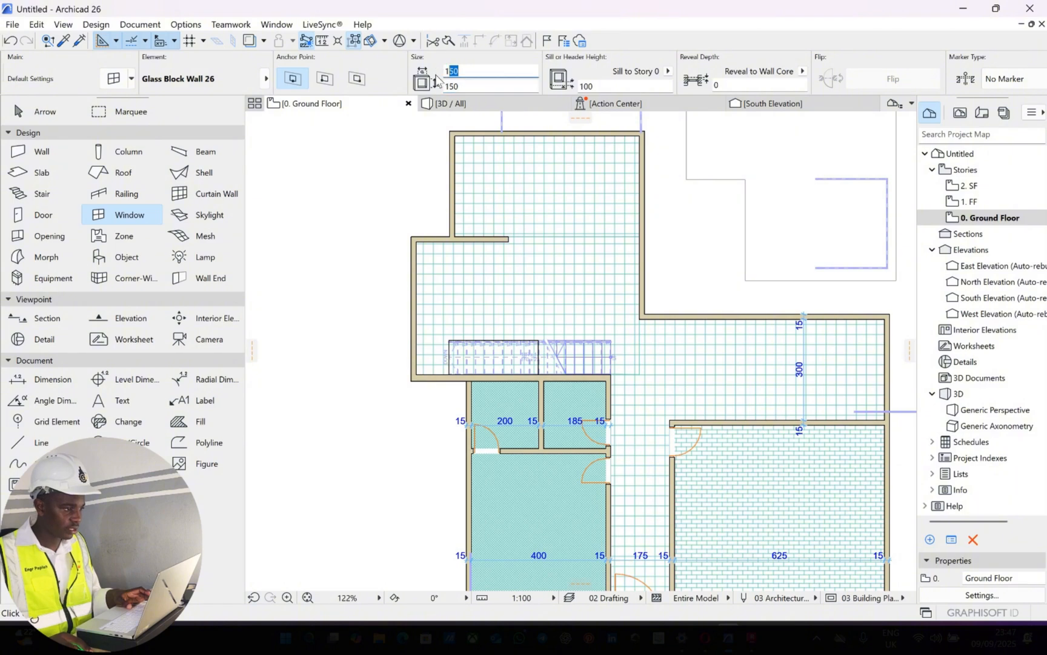
text(12)
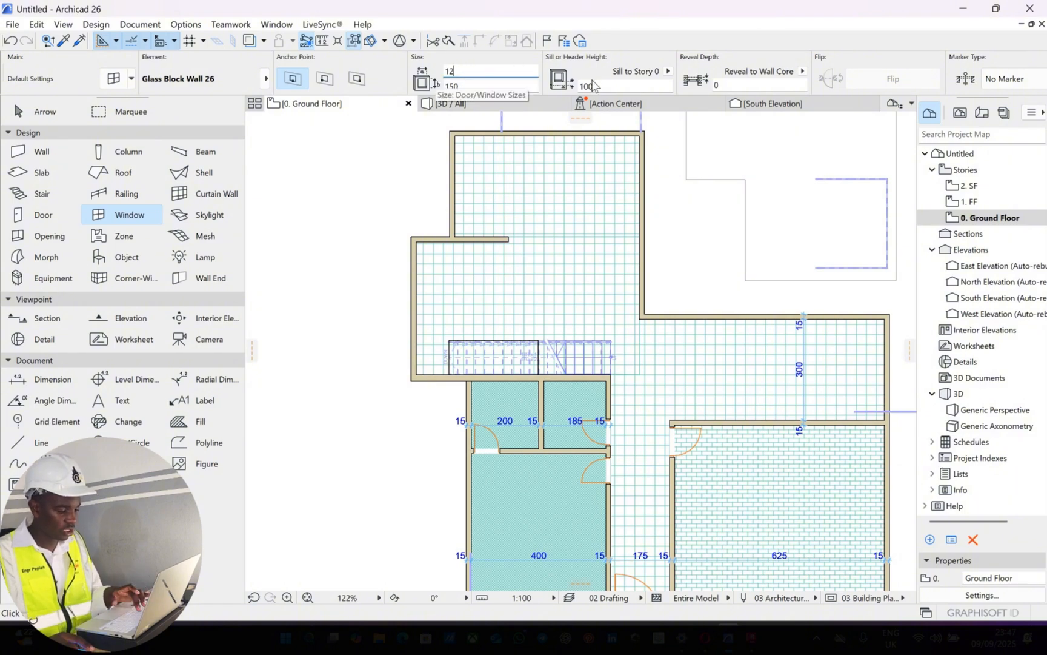
text(0)
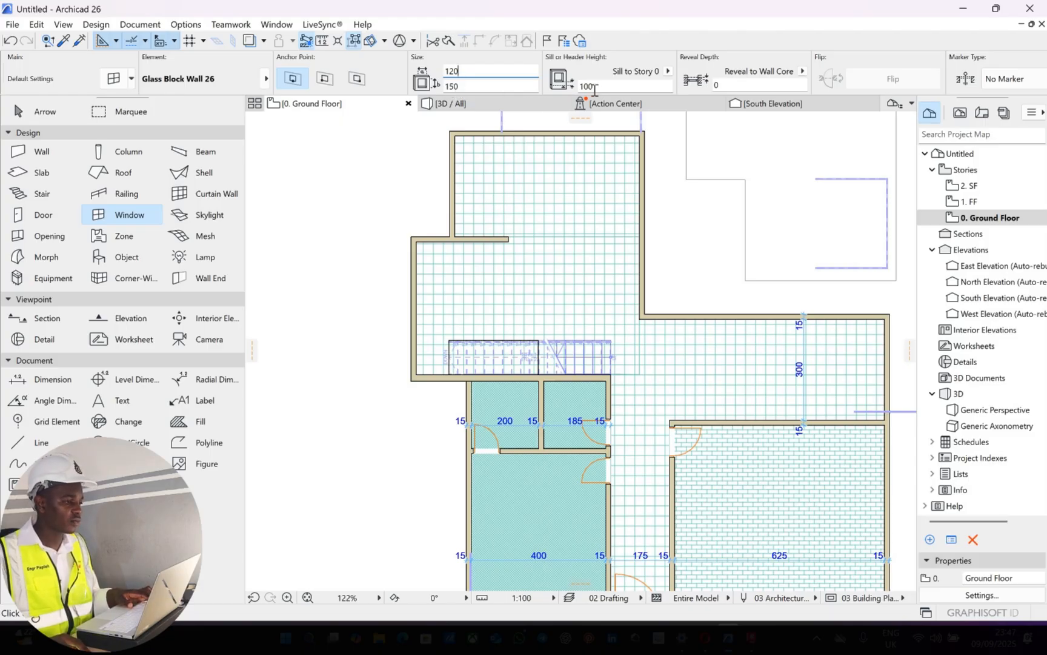
click(554, 90)
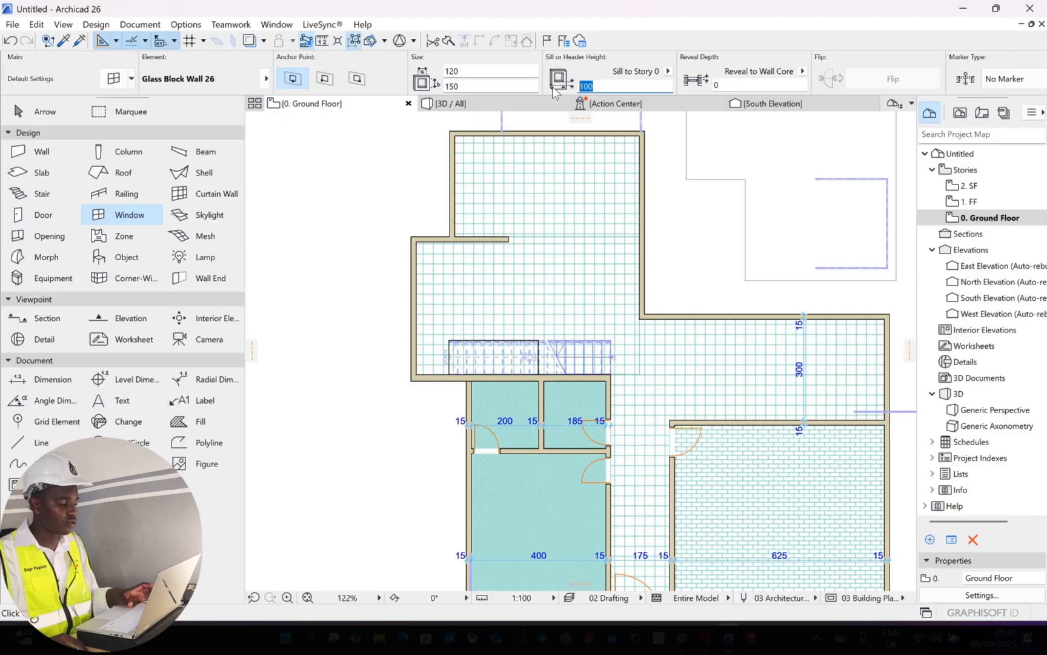
text(70)
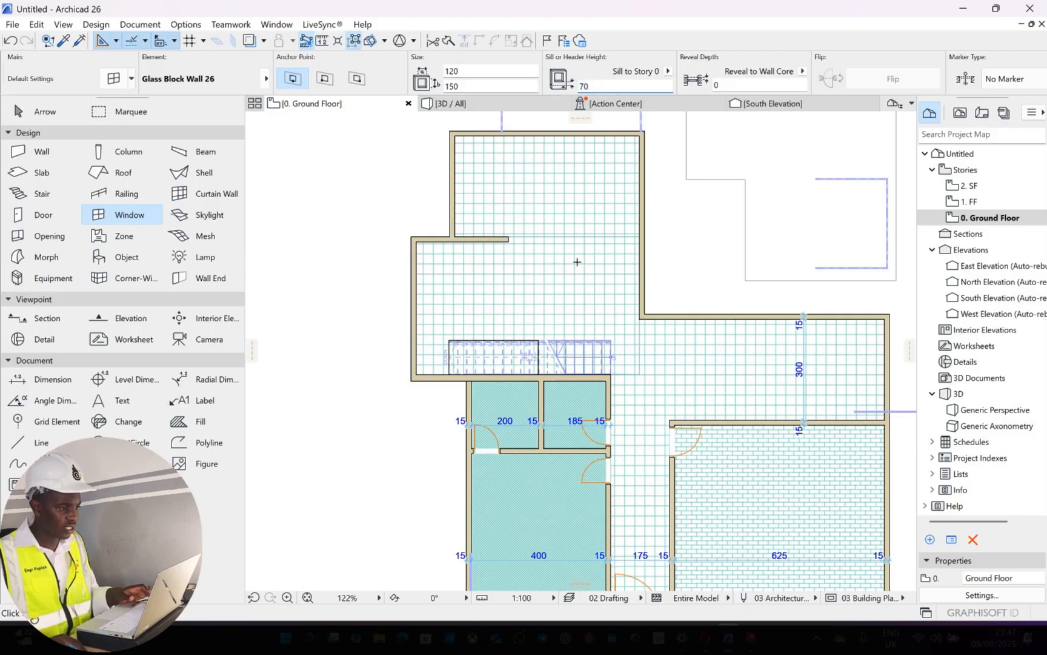
- Place the glass block window in the exterior wall beyond the stair's end and inspect its opening in 3D
click(414, 299)
click(450, 130)
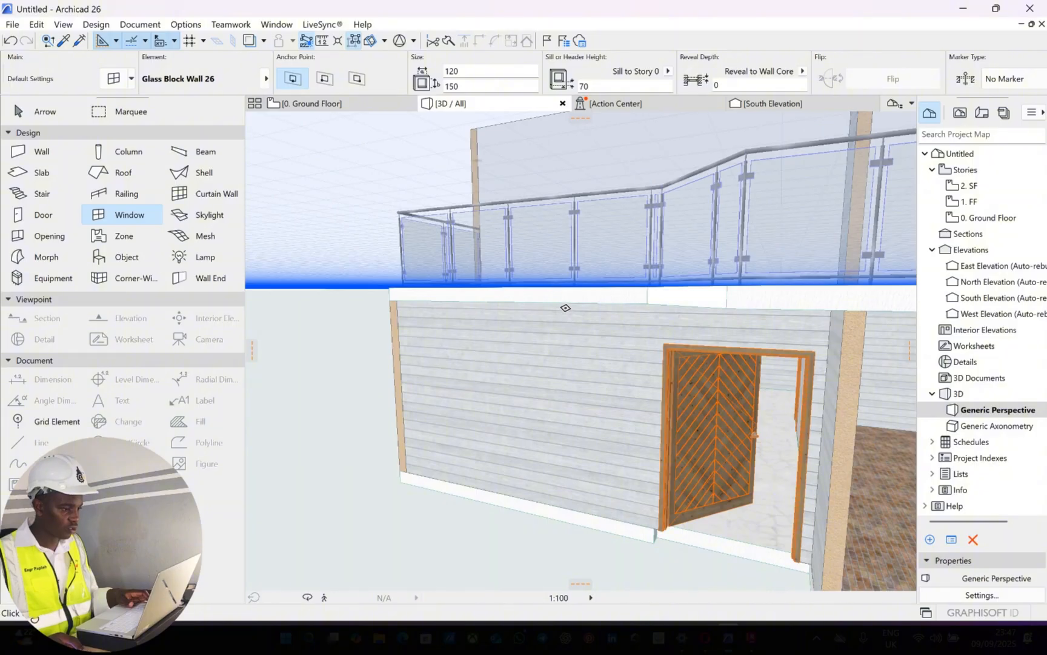
scroll(564, 307, down, 4)
click(307, 597)
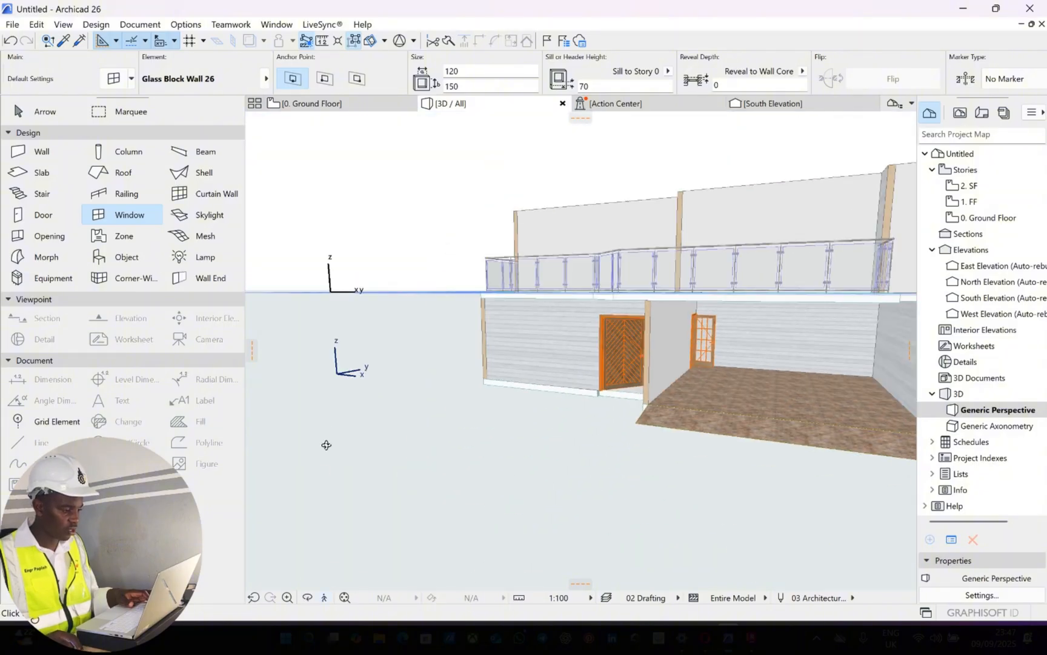
drag(433, 367, 466, 321)
scroll(525, 347, up, 4)
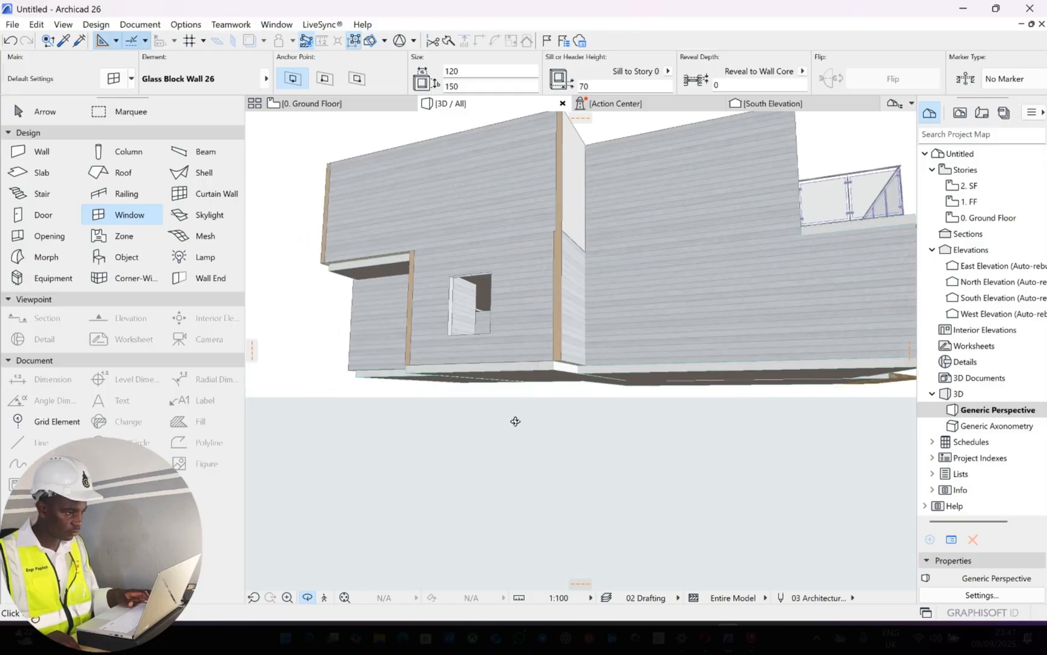
drag(515, 420, 449, 150)
- Compare the window's opening in the ground floor plan and in 3D, and undo its placement
click(367, 104)
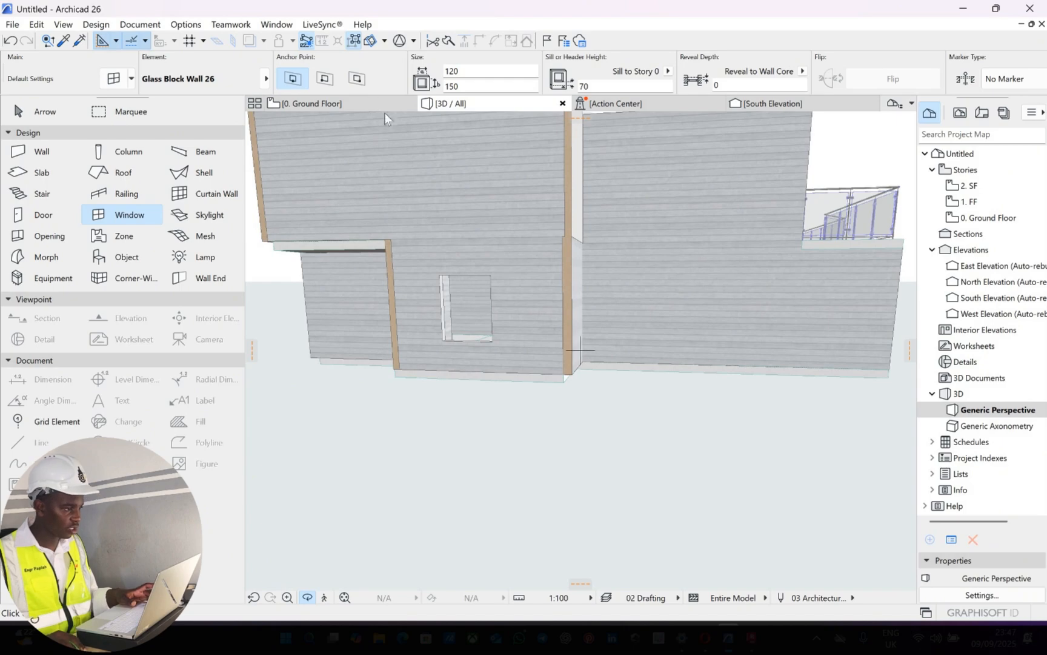
scroll(425, 302, up, 5)
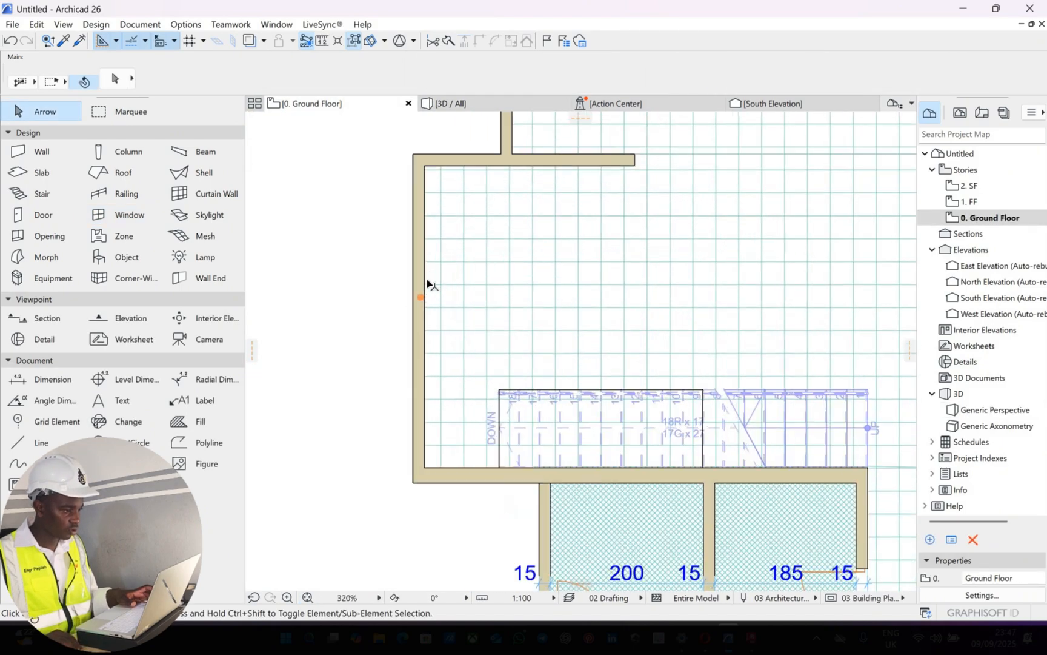
click(477, 104)
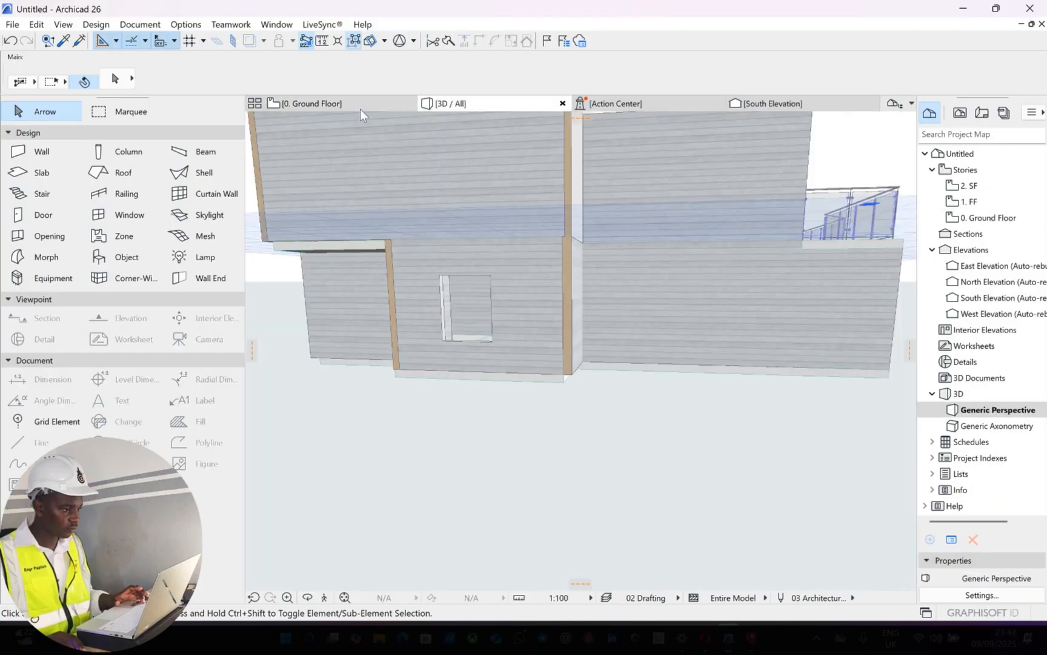
key(F2)
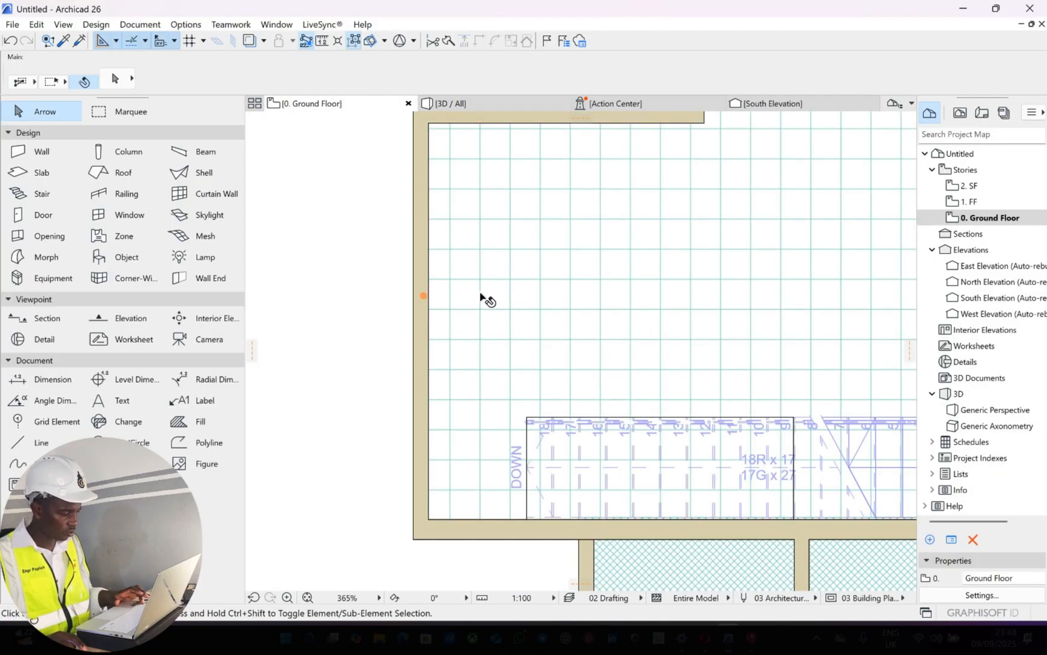
key(ctrl+z)
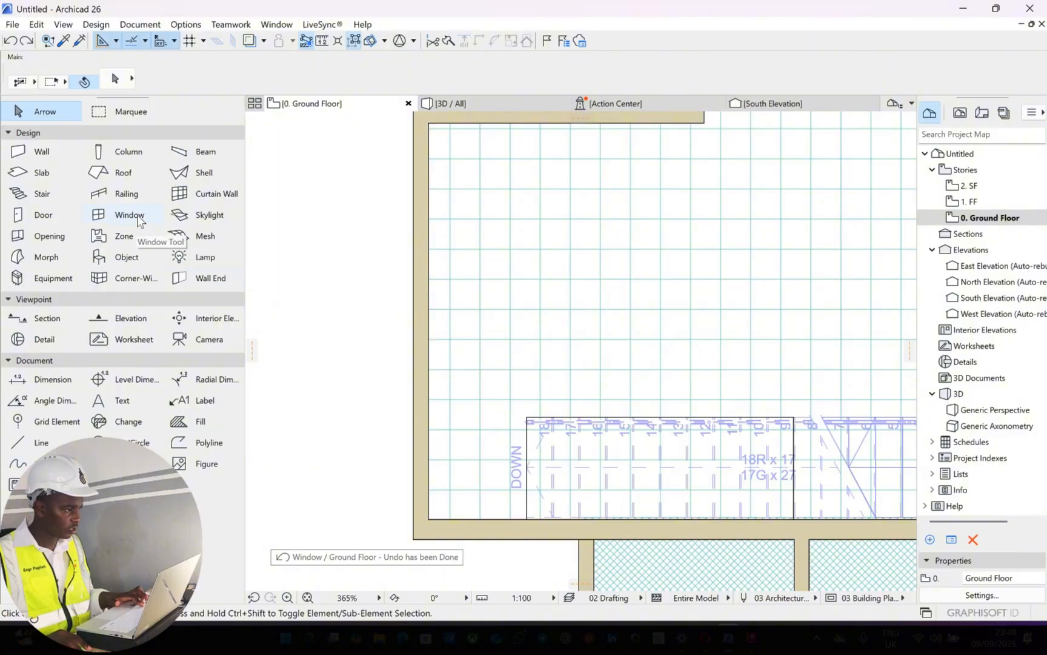
- Review the window defaults' preview, custom settings, floor plan and section options, and dimension marker options
double_click(140, 222)
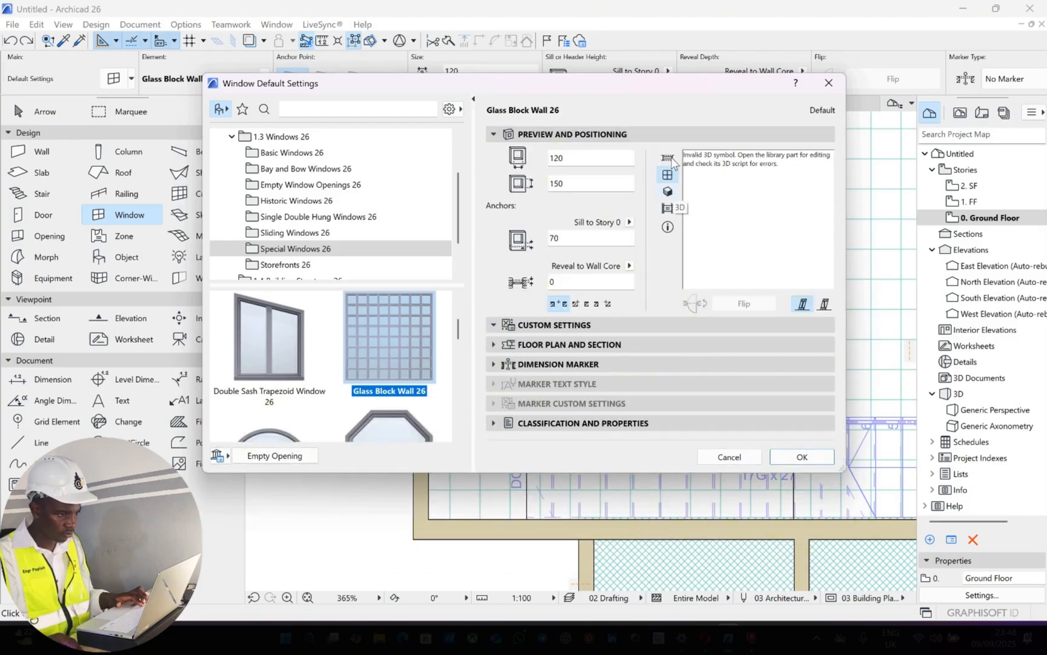
click(668, 177)
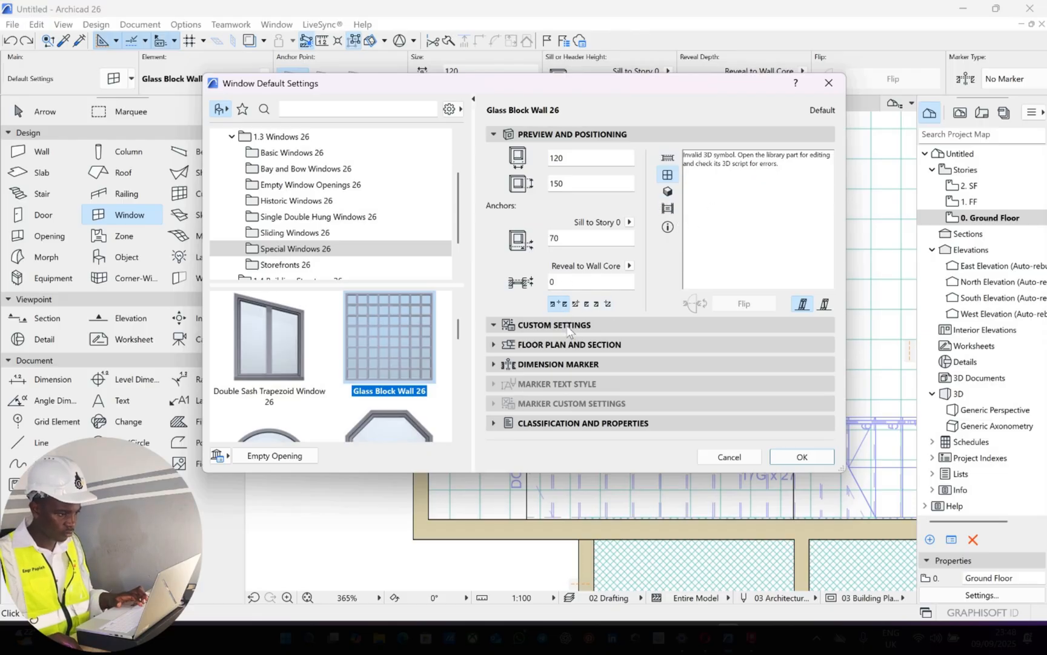
click(568, 328)
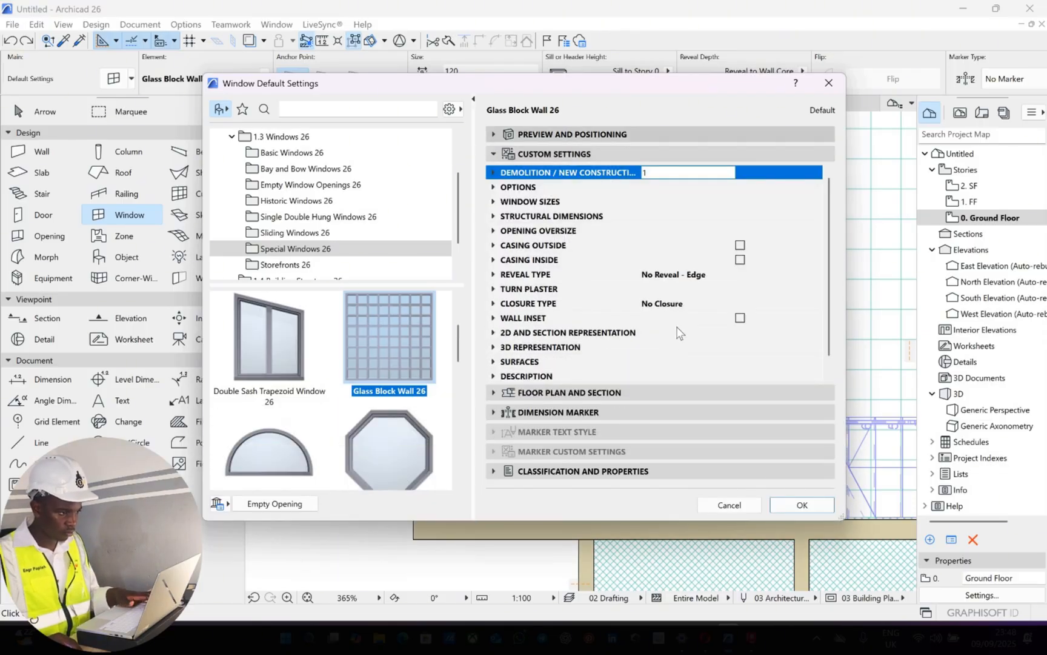
click(606, 134)
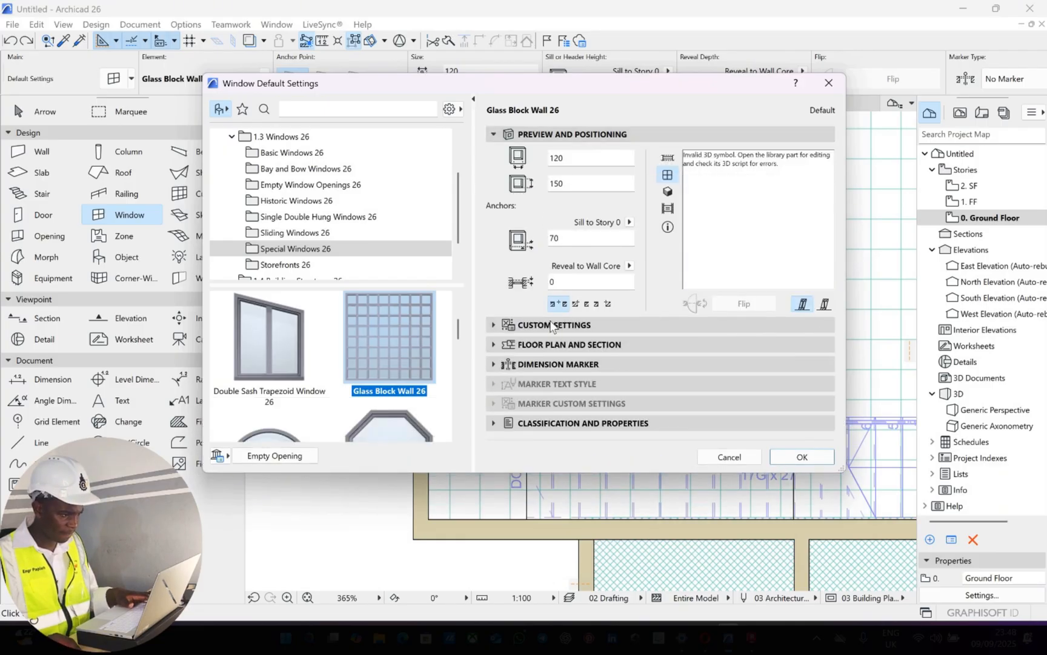
click(554, 325)
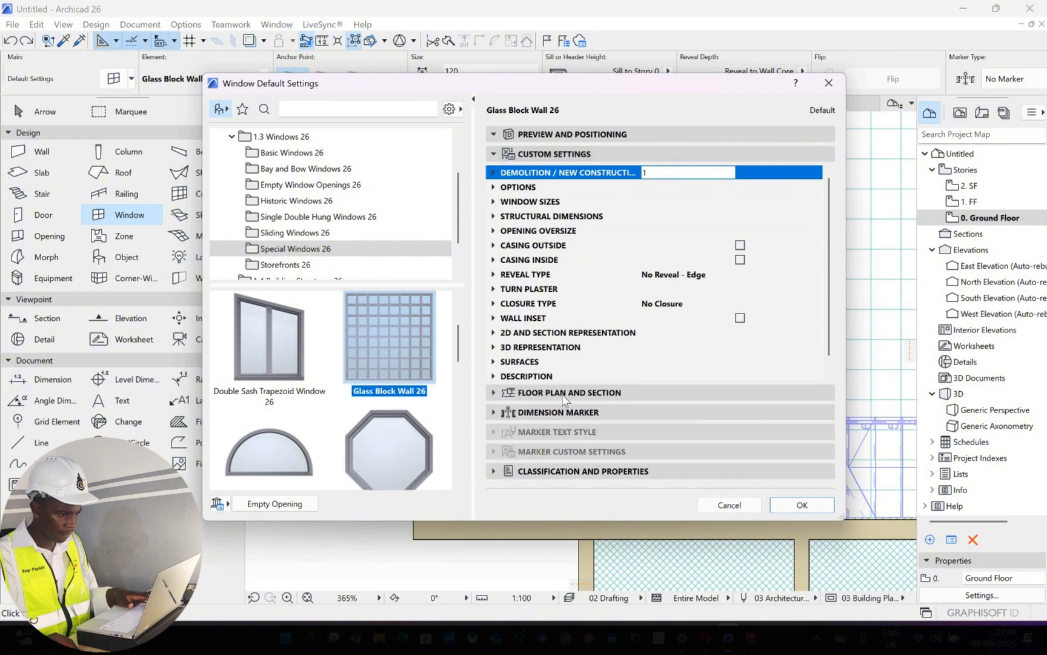
click(570, 392)
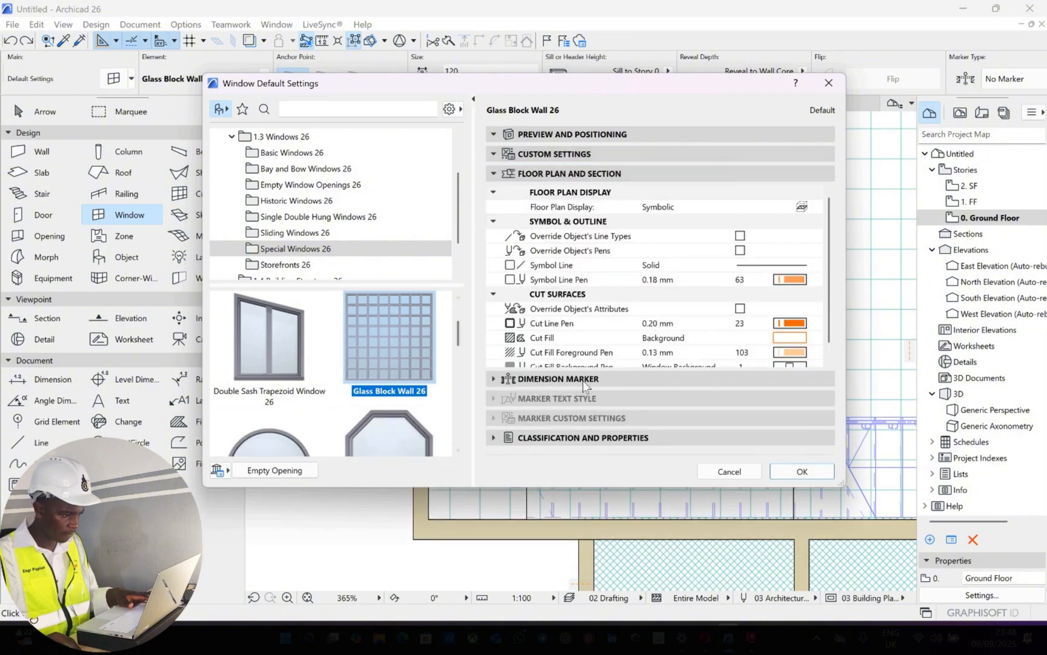
click(570, 378)
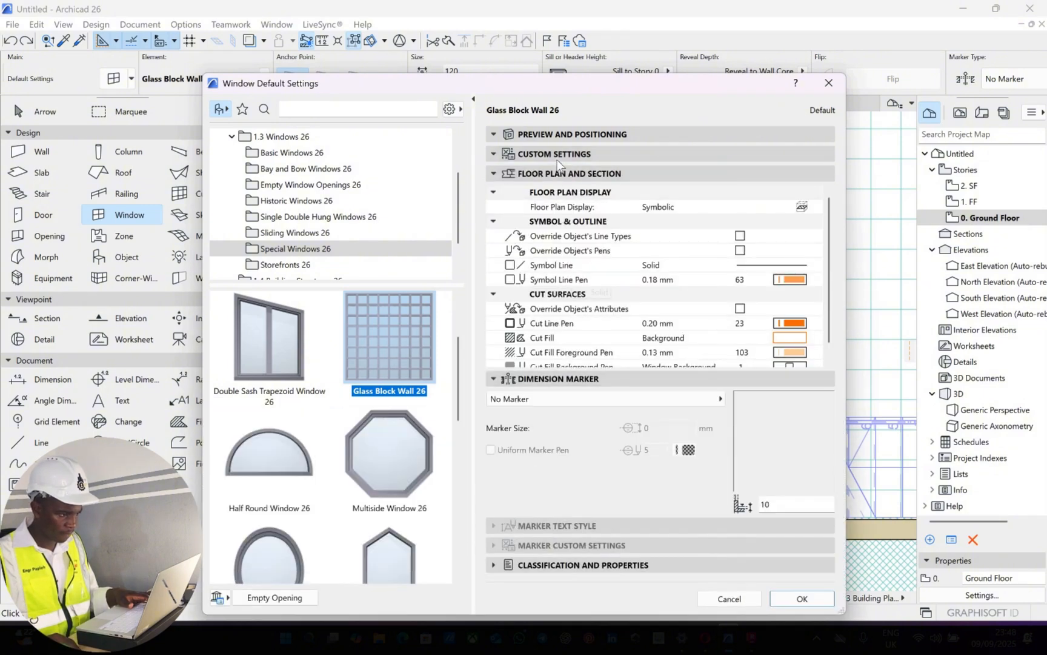
- Try setting the window's Demolition / New Construction parameter to 0, check the previews, and dismiss the window defaults
click(557, 159)
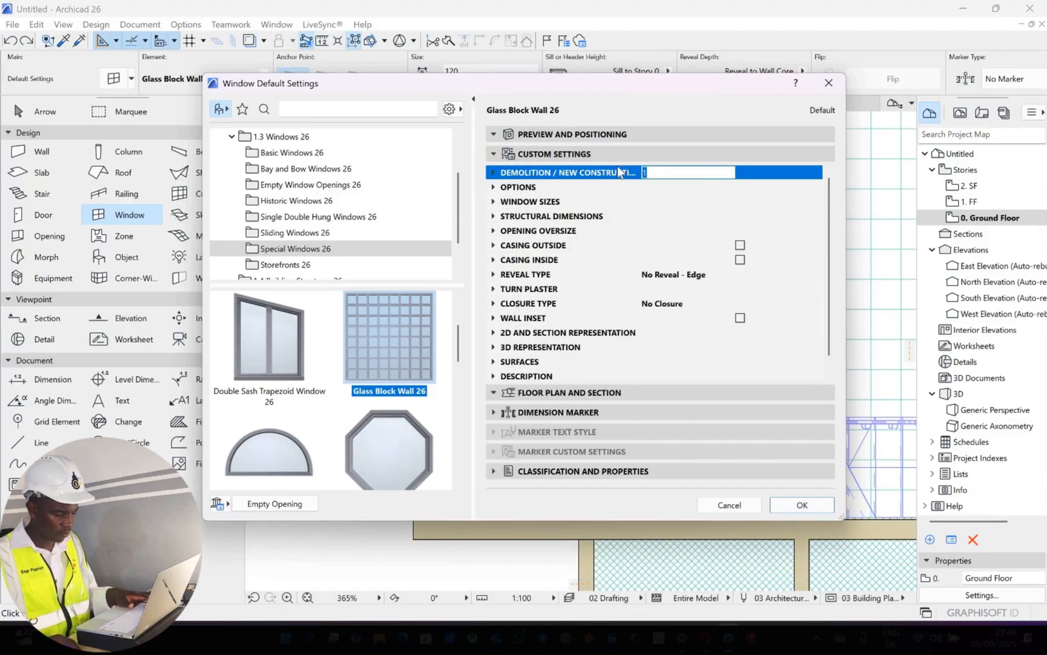
text(0)
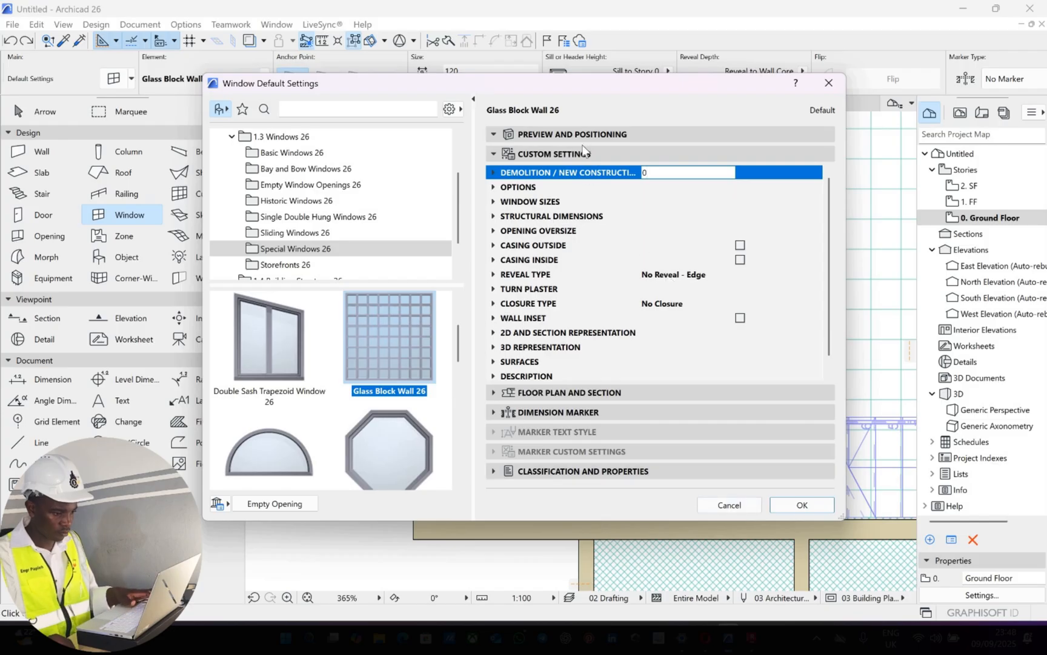
click(583, 134)
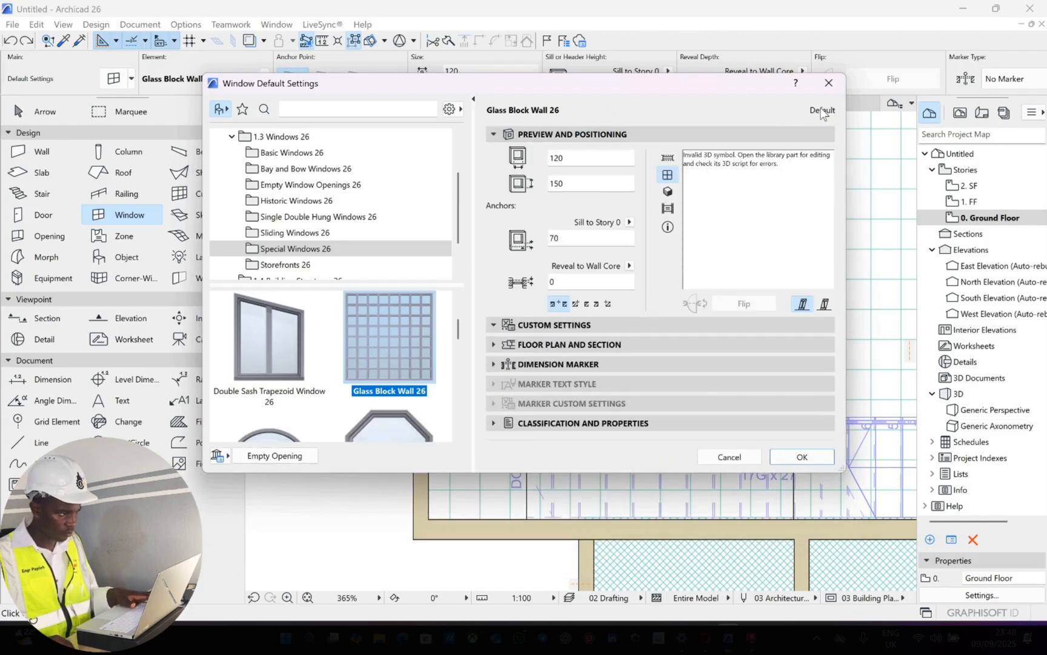
click(668, 158)
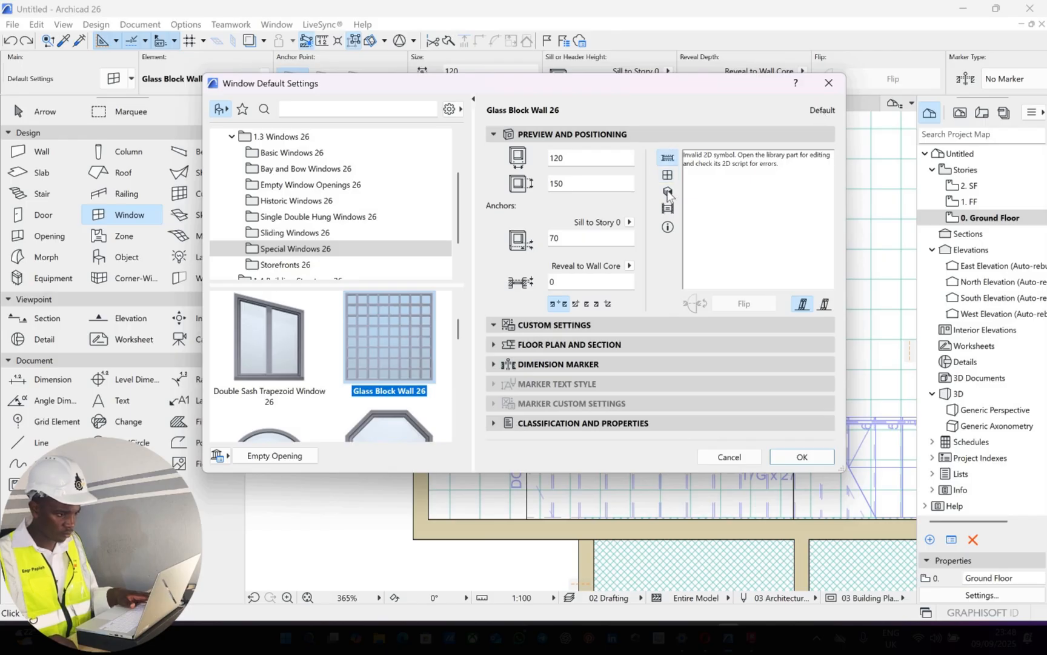
click(829, 82)
- Apply another work environment profile
click(185, 24)
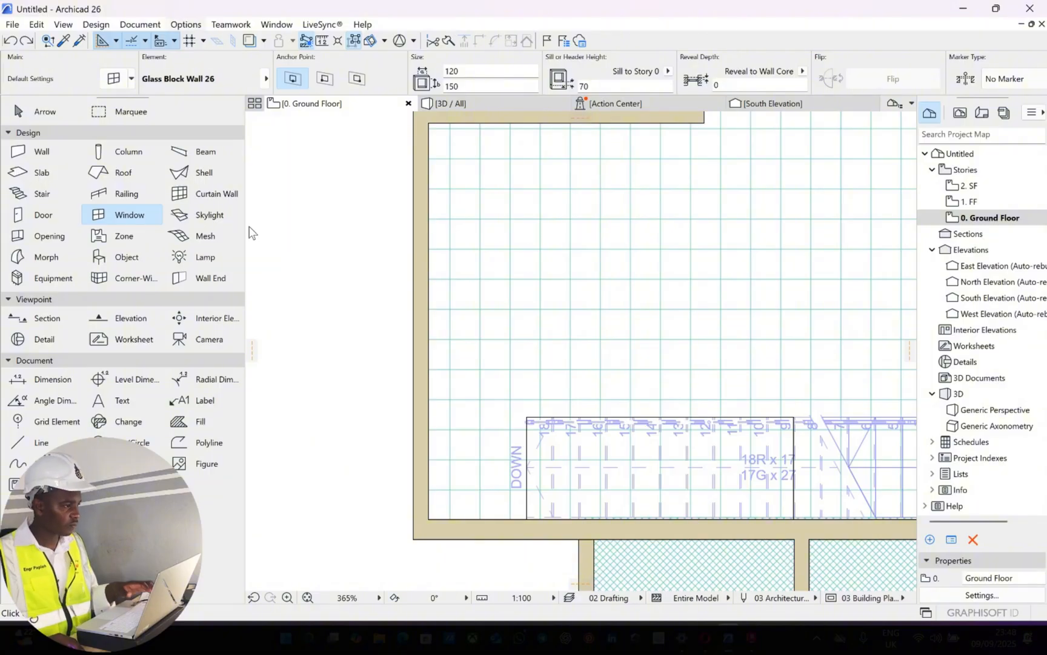
mouse_move(255, 257)
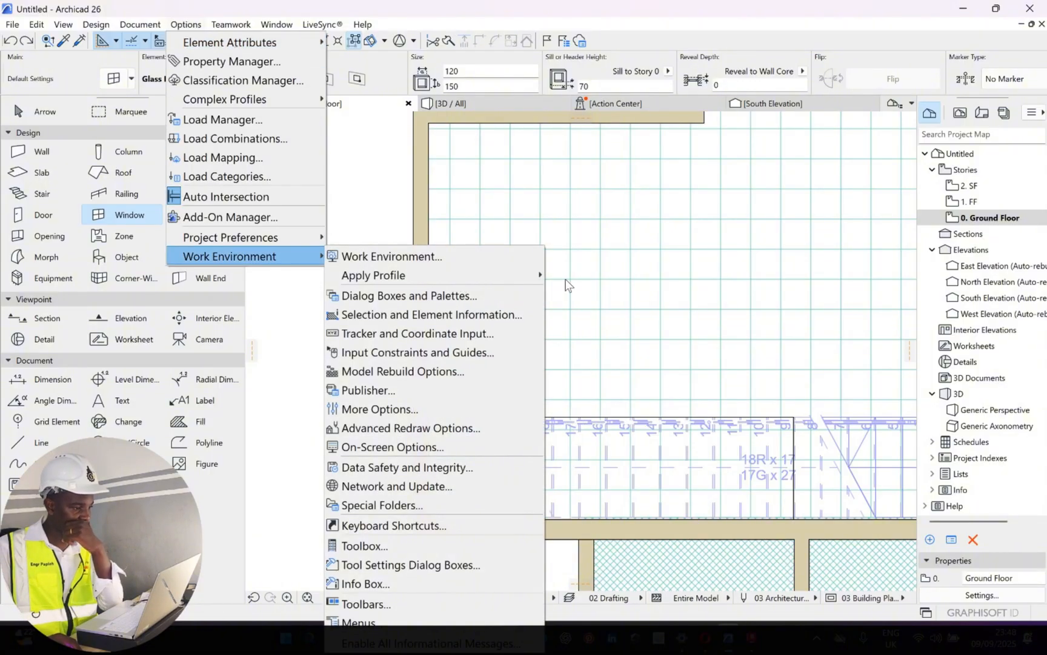
mouse_move(464, 276)
click(601, 281)
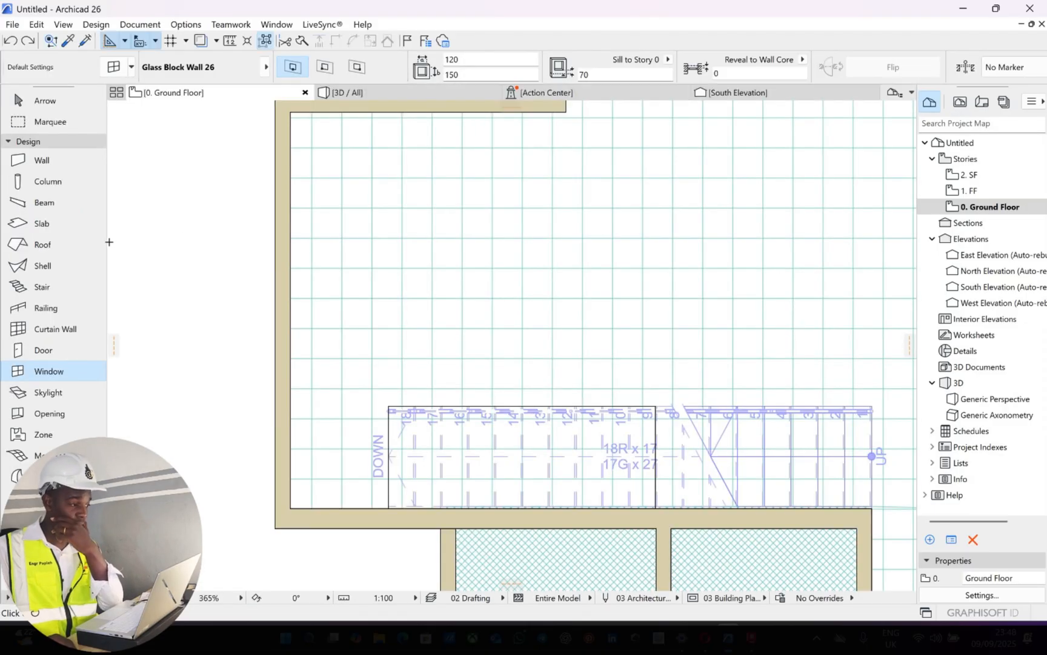
- Widen the toolbox so the tools are arranged in three columns, and return to the Arrow tool
click(100, 244)
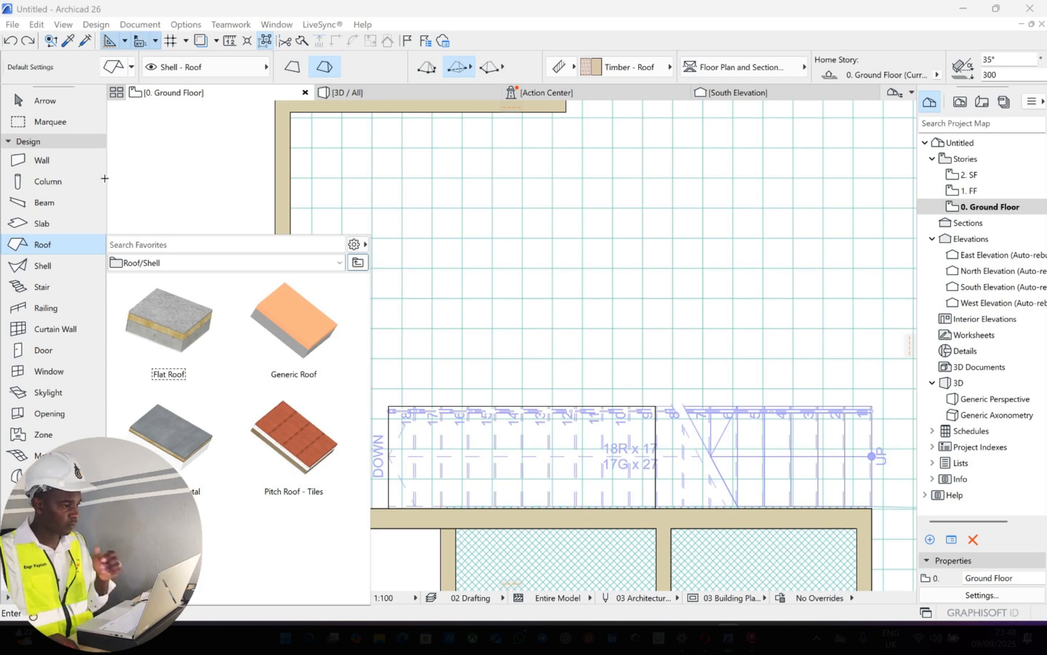
key(Escape)
key(Escape)
mouse_move(213, 180)
mouse_down()
mouse_move(204, 188)
mouse_move(216, 187)
mouse_up()
click(34, 324)
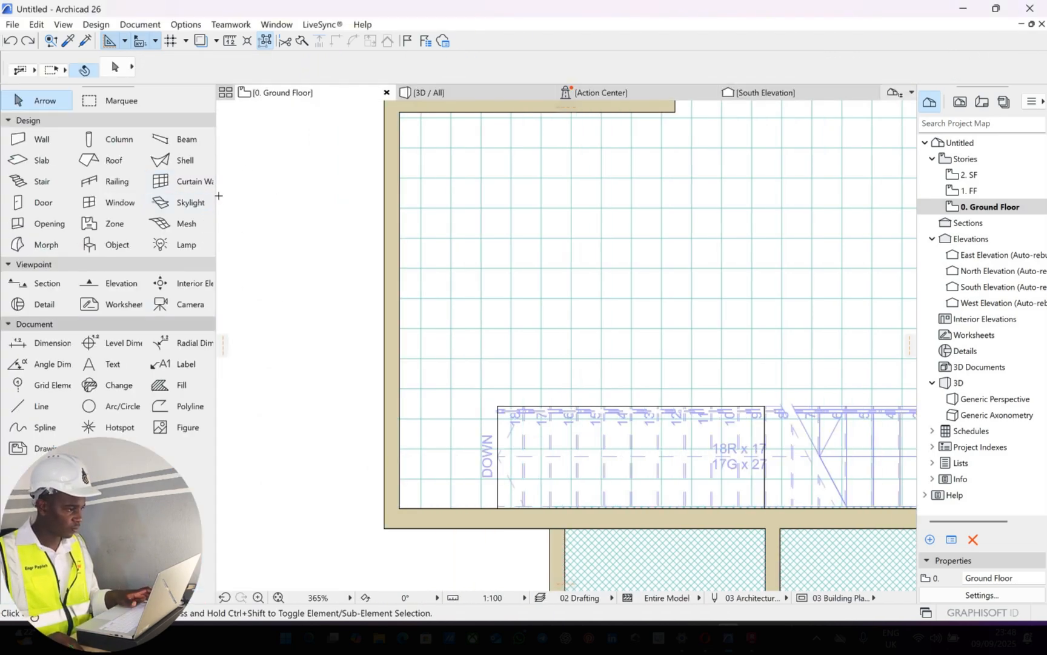
- Reopen the window defaults and check the Glass Block Wall 26 front preview and custom settings
click(122, 205)
double_click(122, 205)
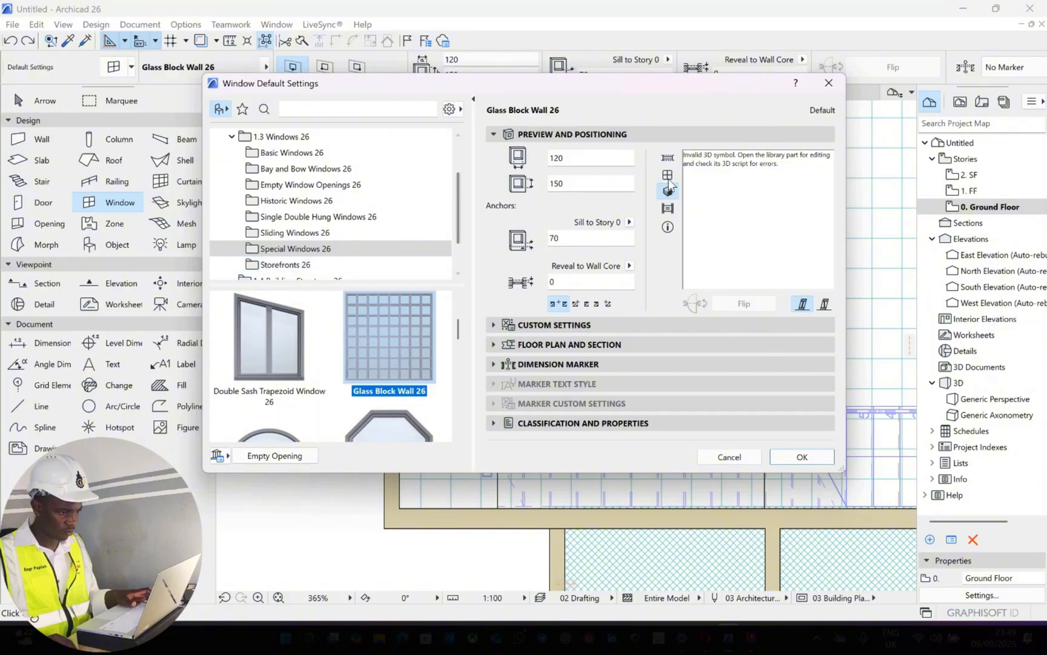
click(668, 177)
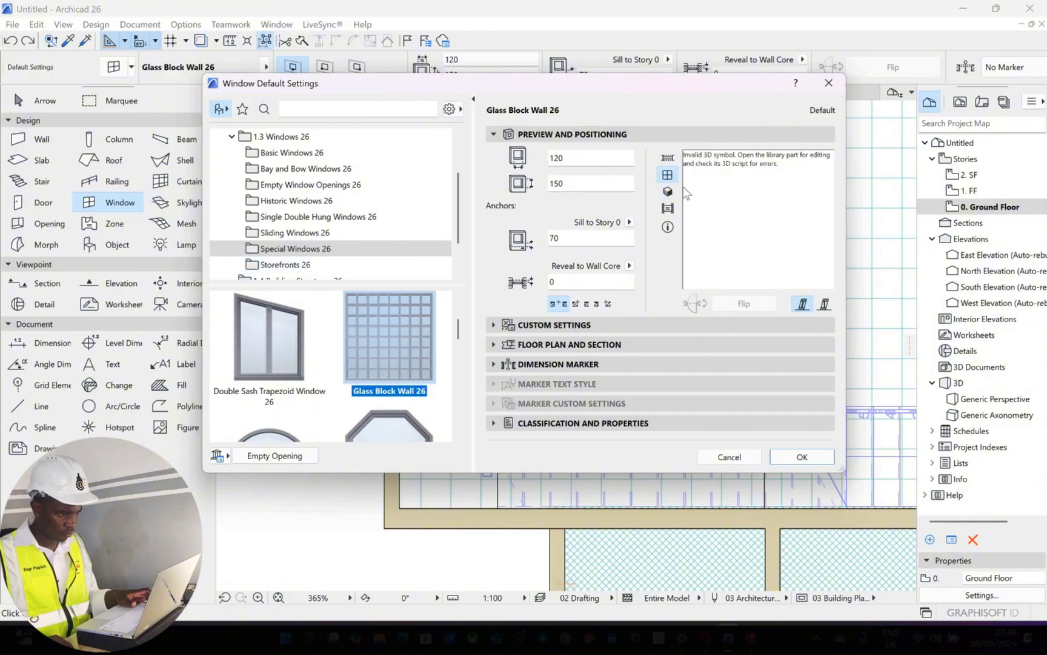
click(602, 326)
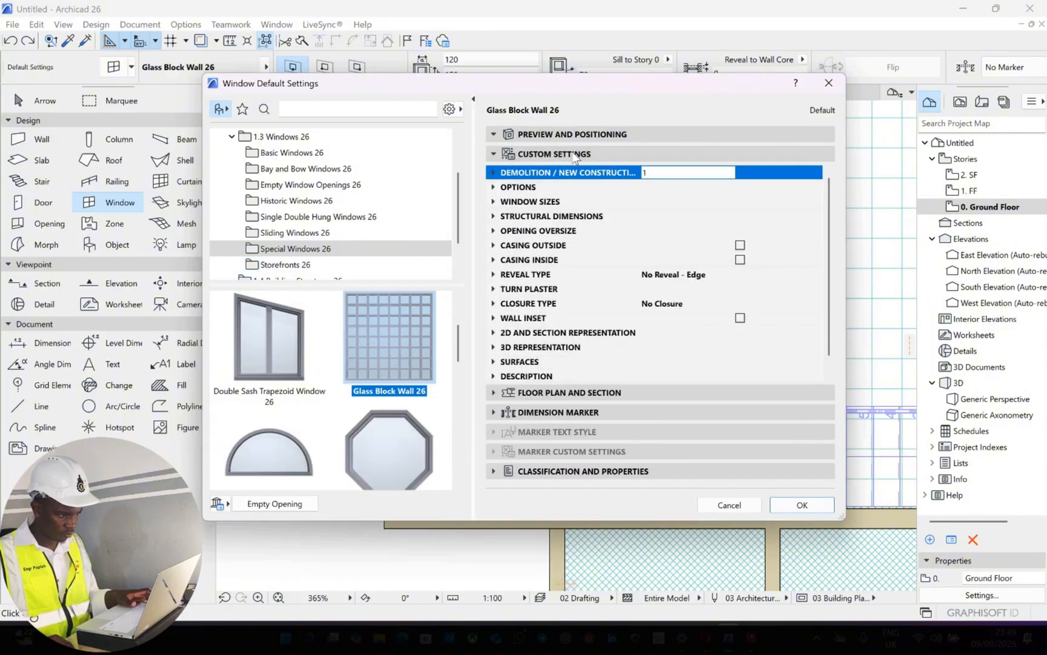
click(574, 152)
click(576, 149)
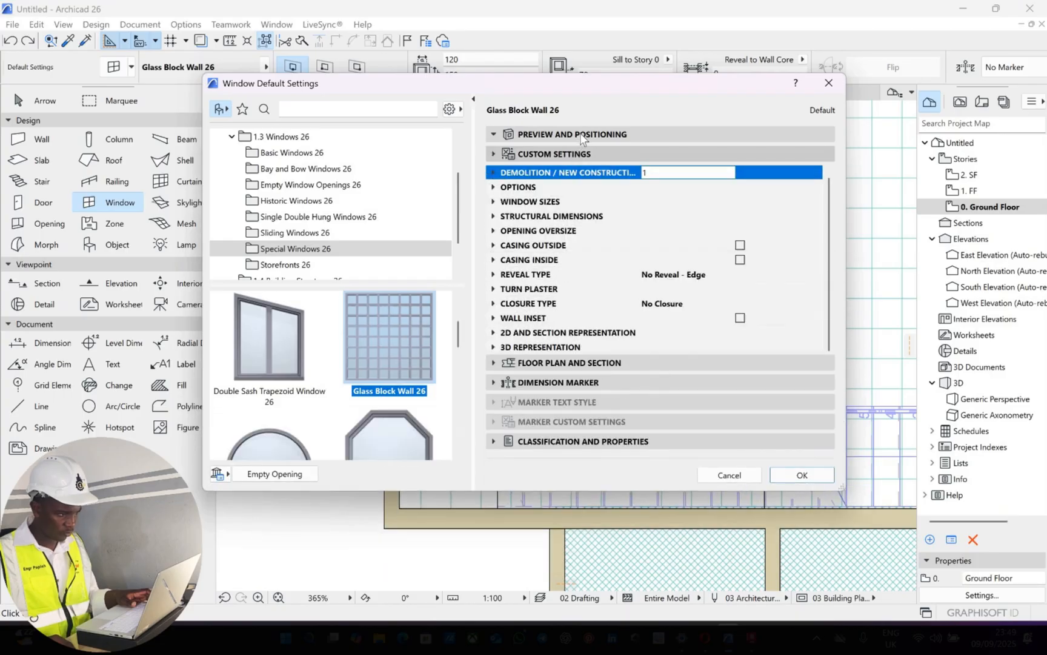
click(577, 135)
click(578, 325)
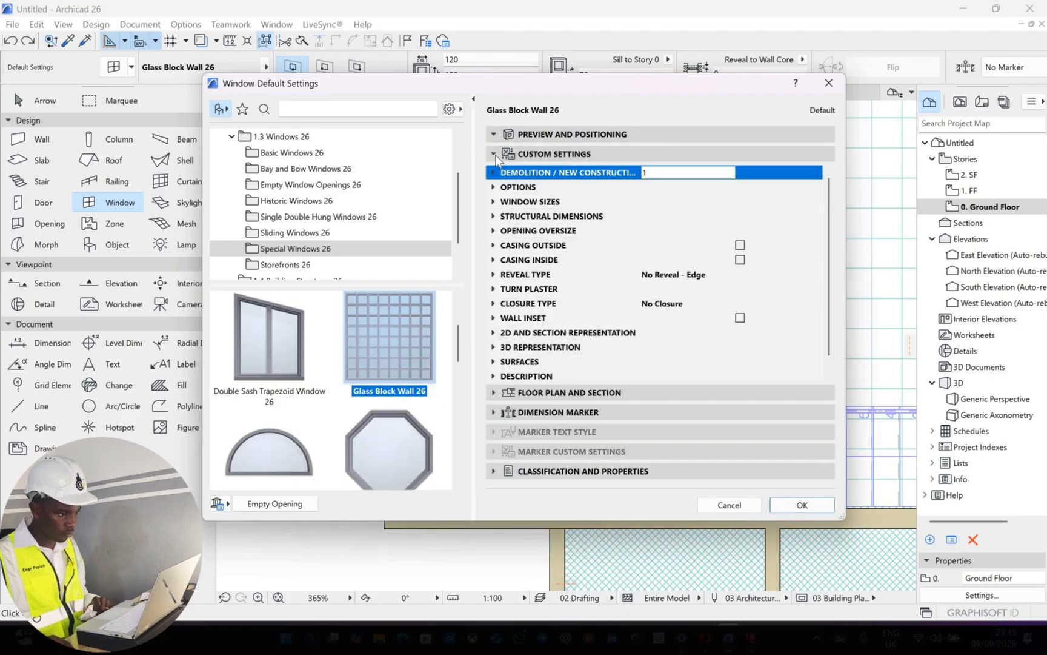
click(496, 155)
click(500, 156)
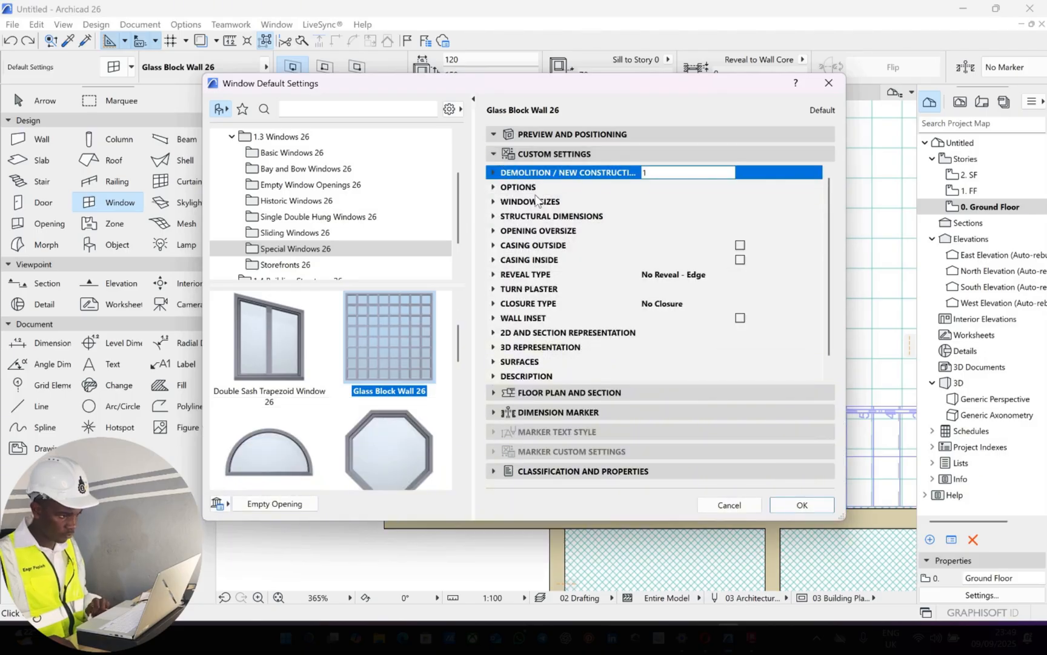
- Switch the default window to Double Sash Trapezoid Window 26 and back to Glass Block Wall 26 to reload its settings
key(Down)
key(Down)
click(269, 339)
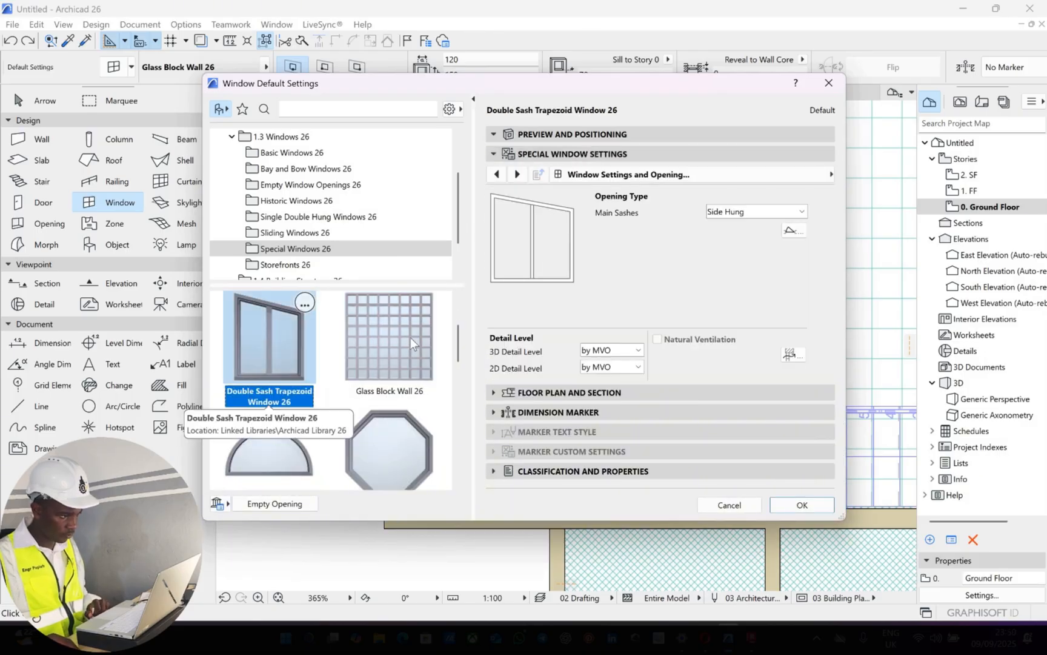
click(389, 339)
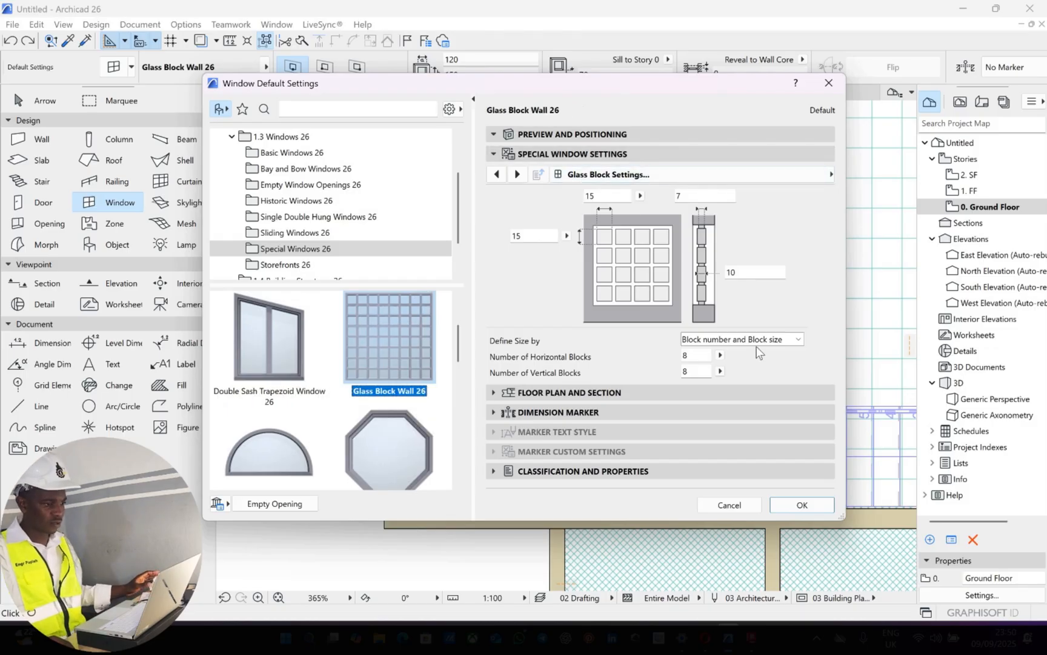
- Define the glass block size by Block number and Gap size with 3 horizontal and 2 vertical blocks, and accept the window defaults
click(718, 339)
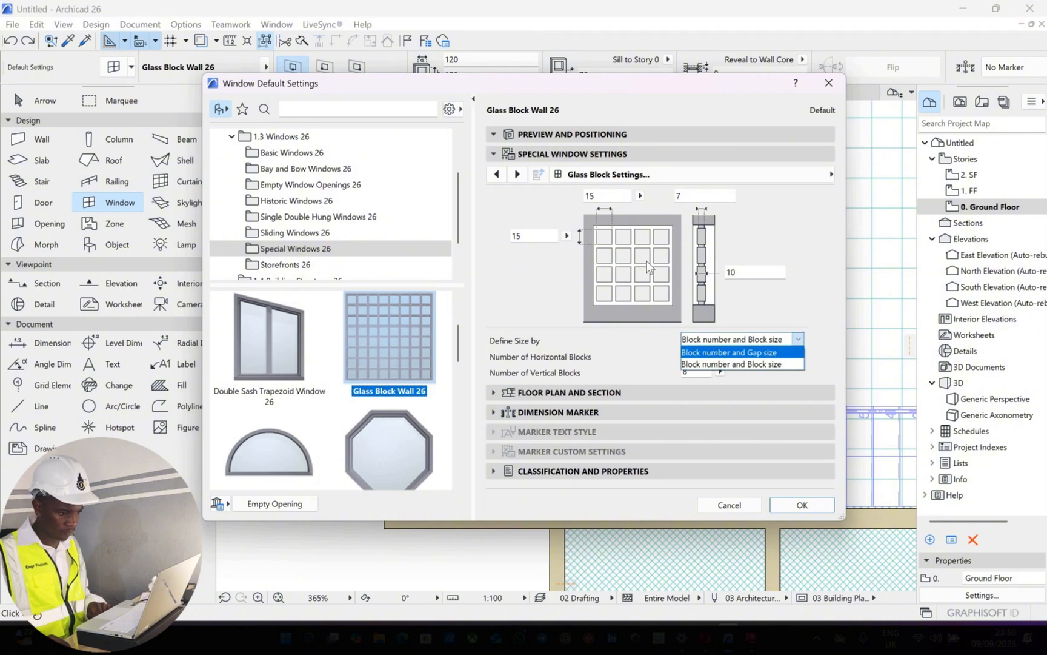
click(717, 348)
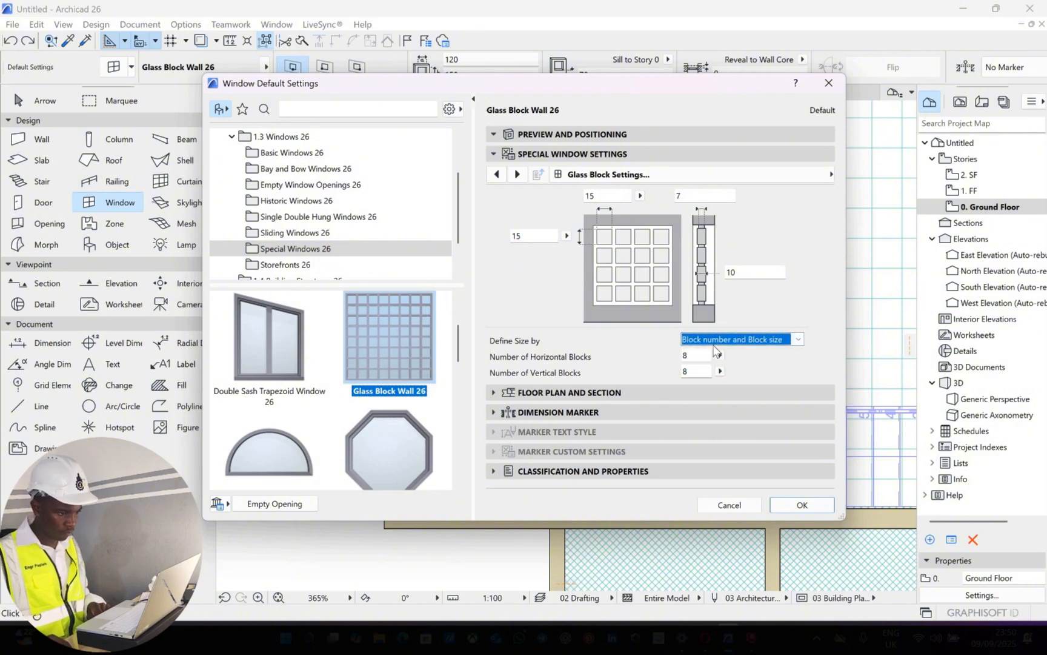
click(716, 340)
click(684, 349)
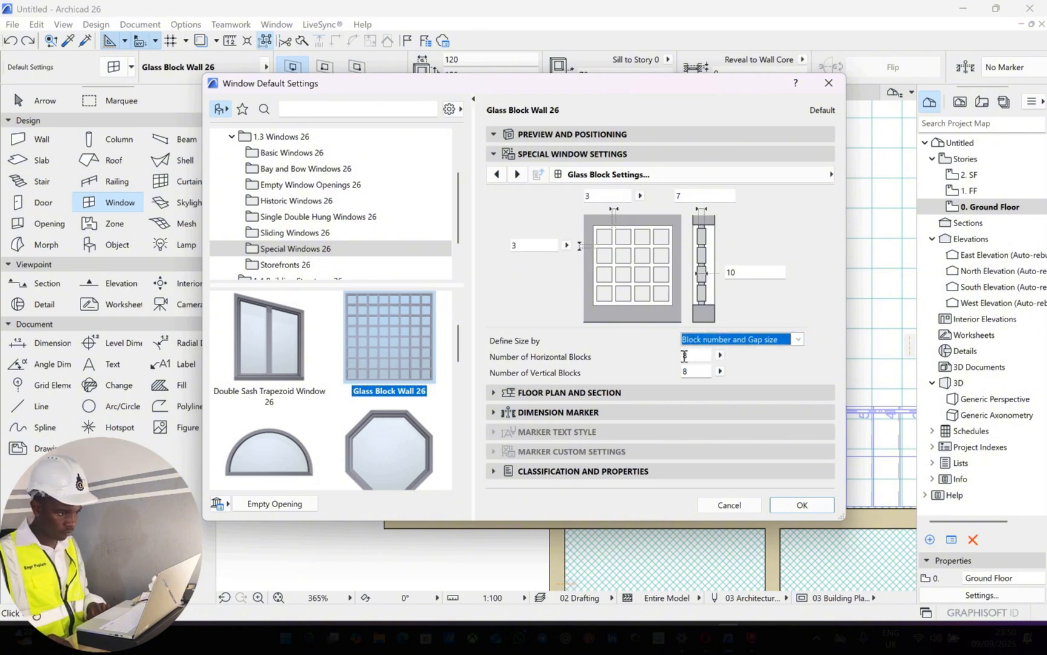
key(Tab)
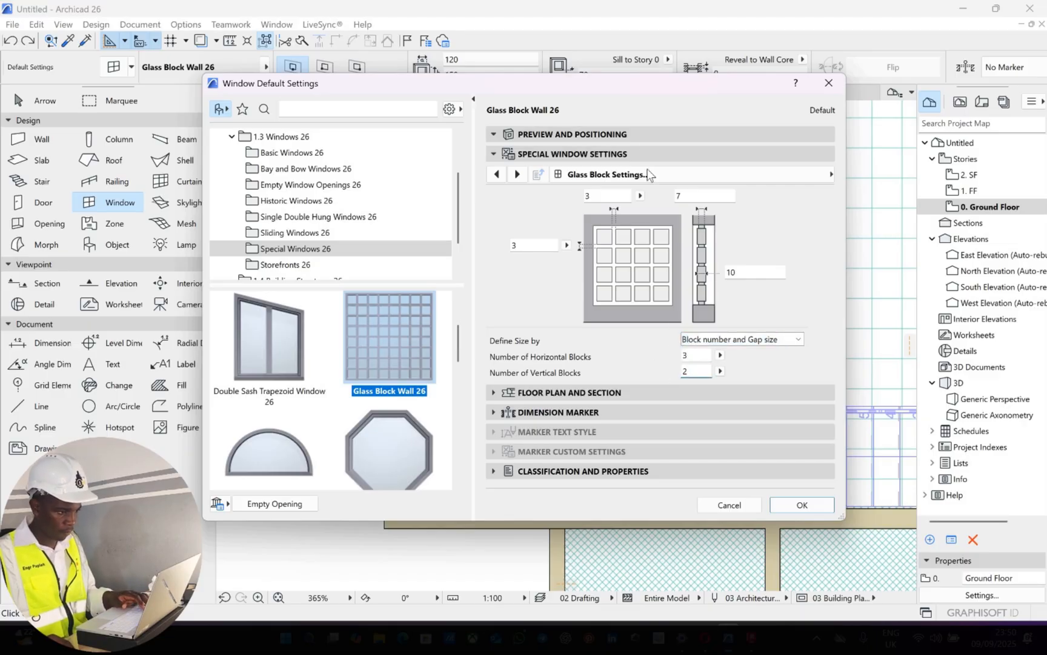
click(690, 134)
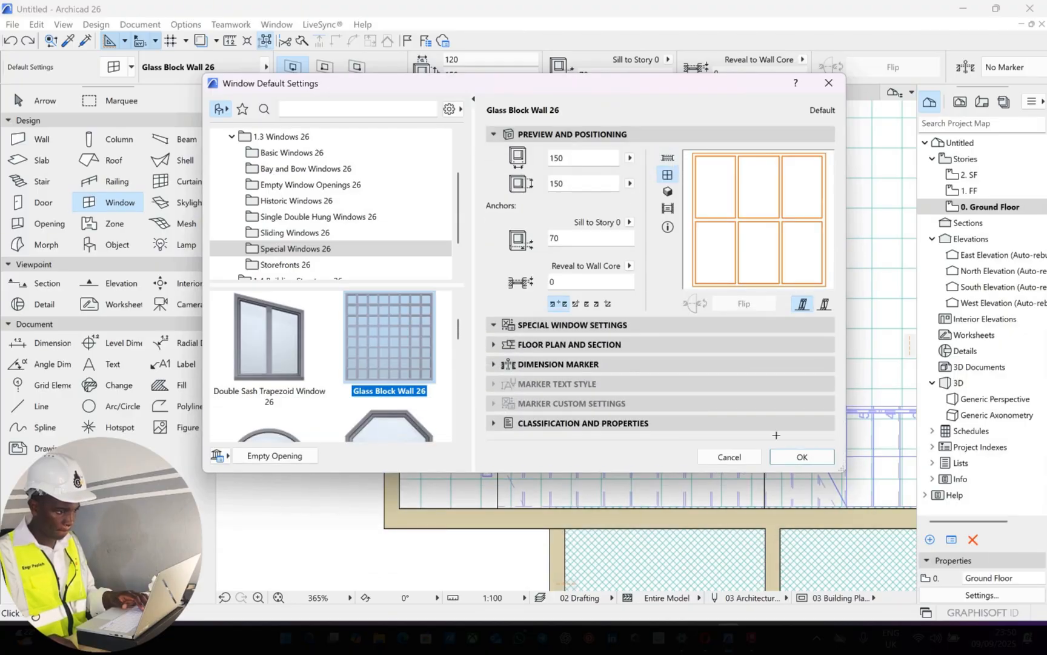
key(Return)
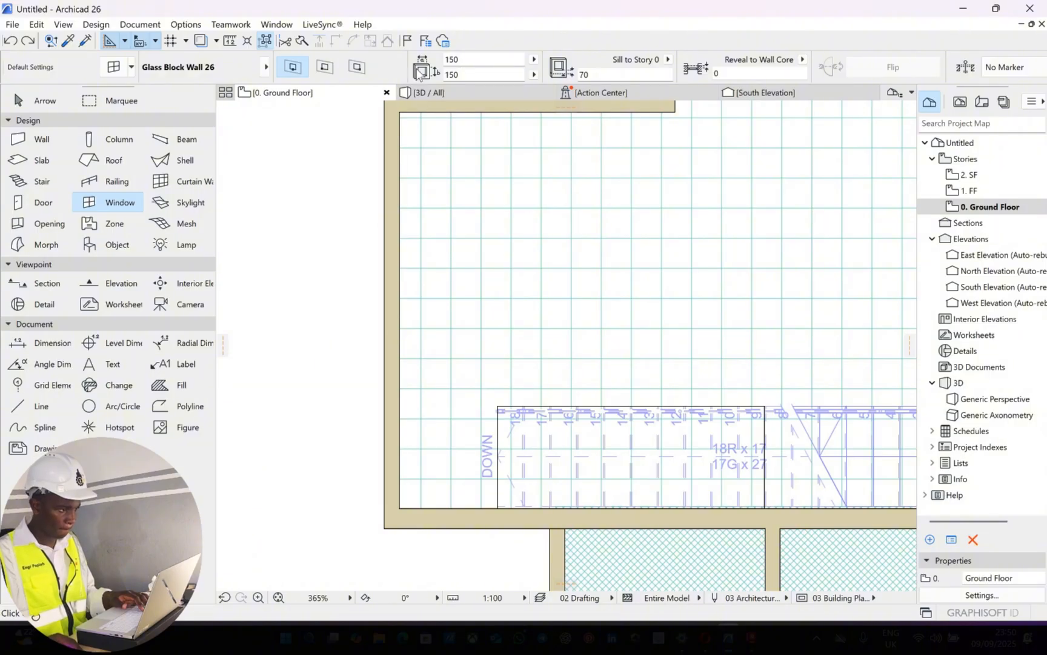
- Place a 120-wide Glass Block Wall 26 window in the exterior wall beyond the stair's end and view it in 3D
key(Return)
text(12)
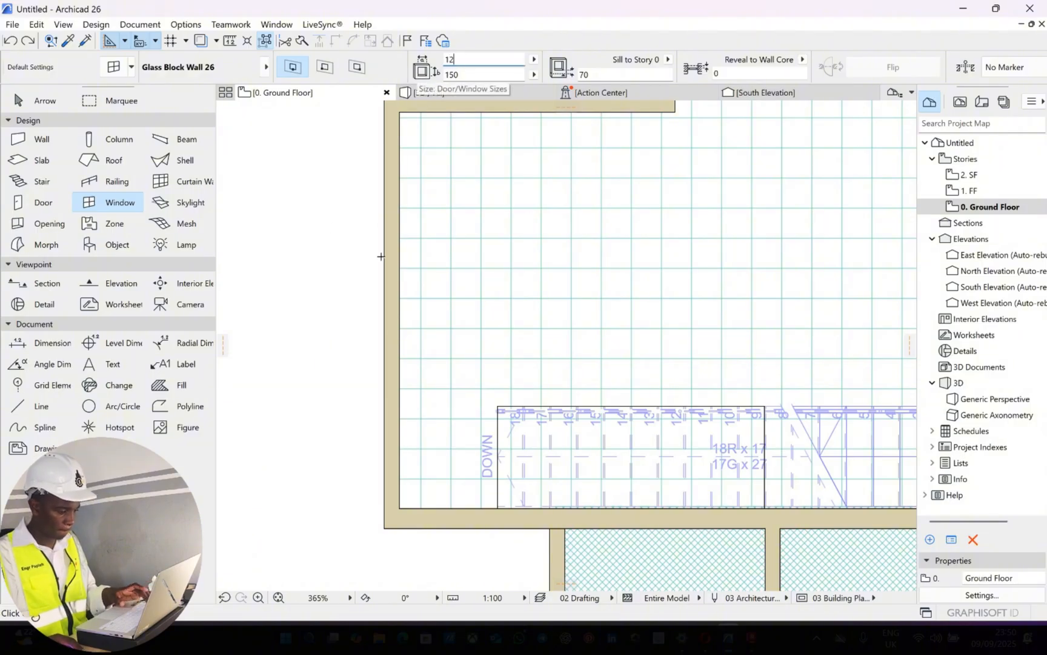
text(0)
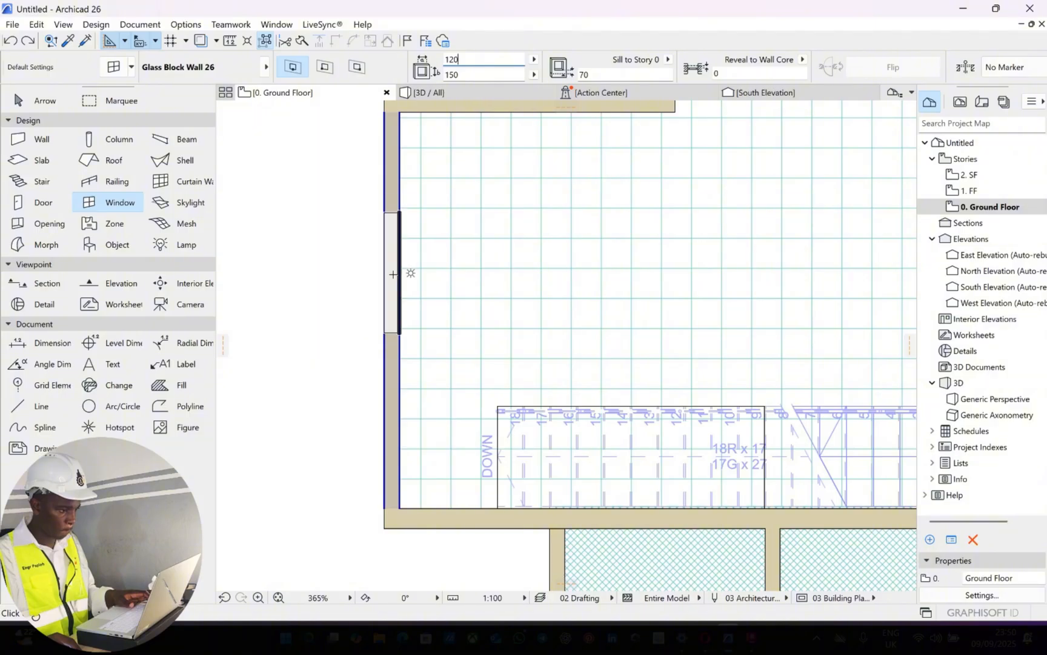
scroll(394, 274, down, 3)
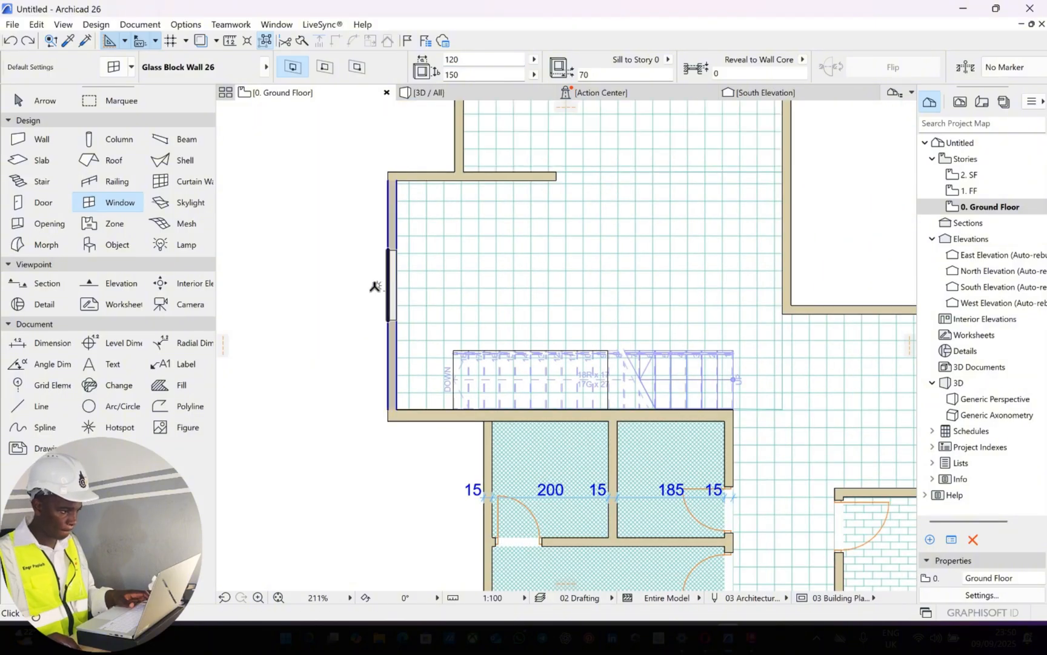
click(377, 226)
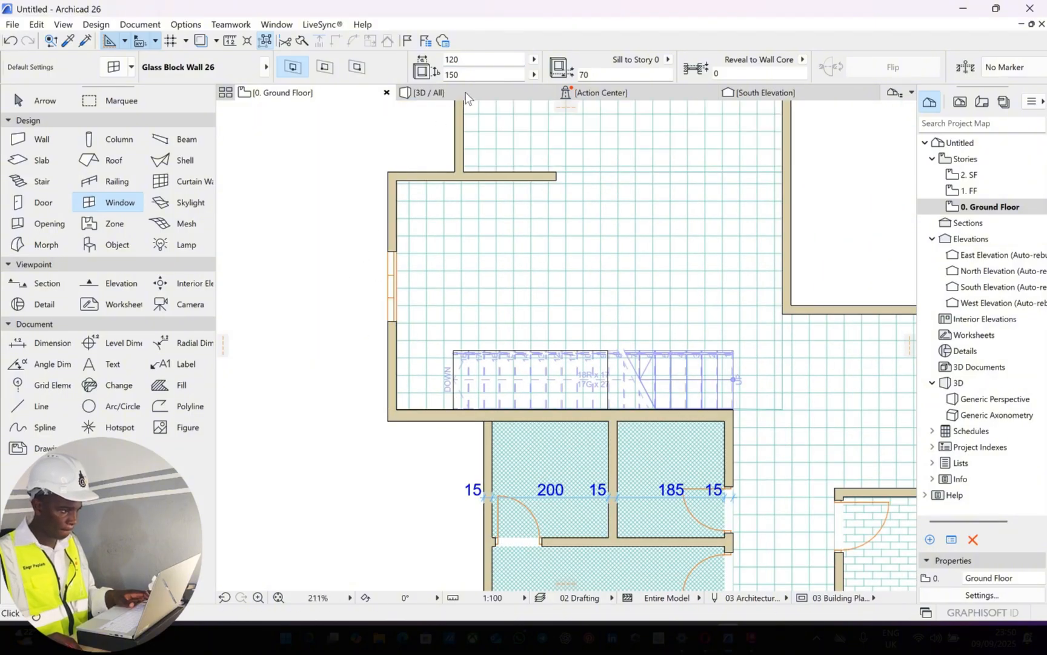
key(F3)
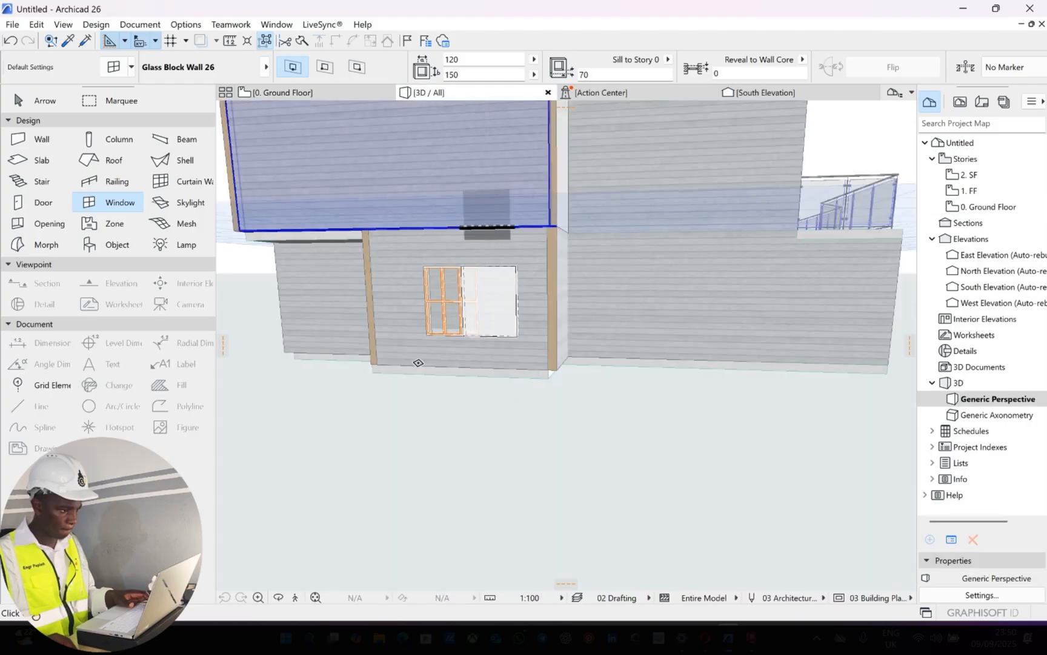
- Inspect the placed glass block window up close in 3D, checking its panes and the stair visible through it
scroll(502, 271, up, 5)
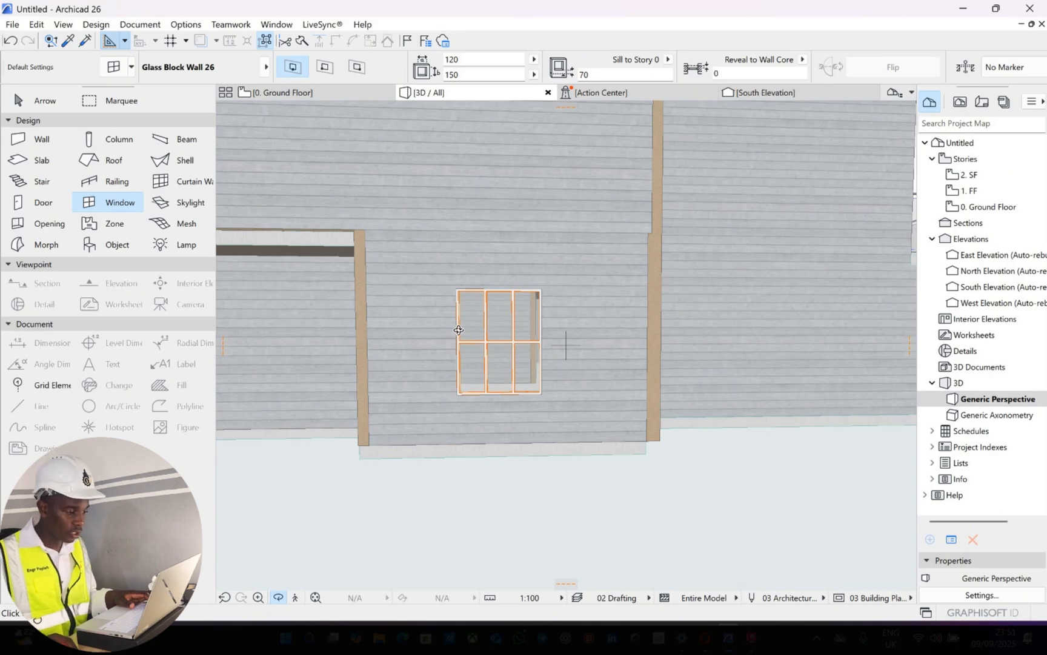
drag(458, 330, 514, 325)
scroll(509, 328, up, 3)
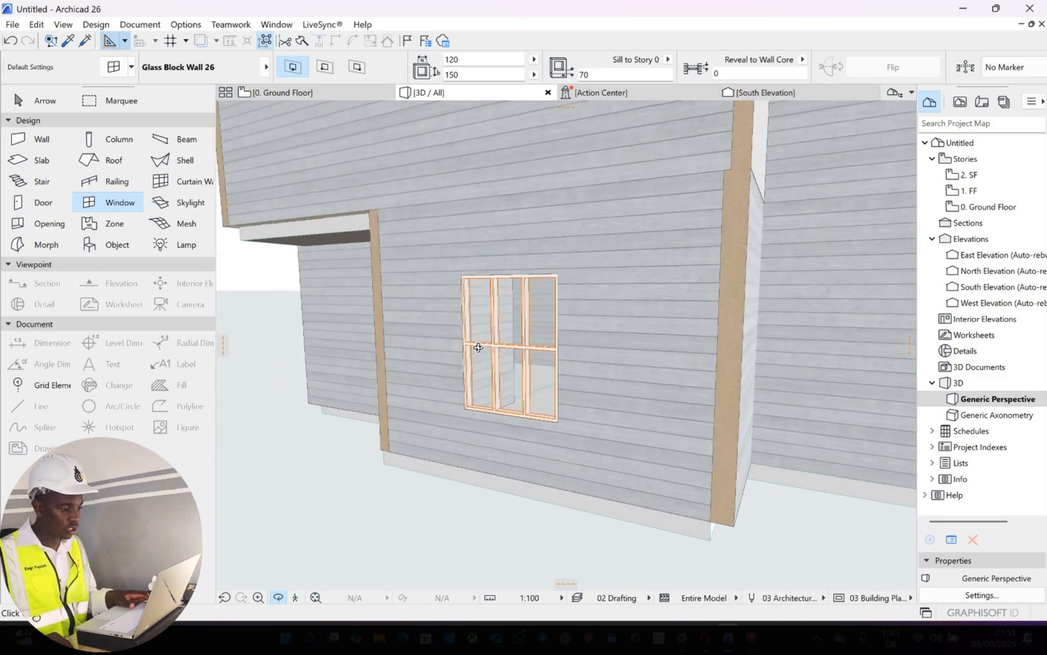
scroll(479, 347, up, 4)
drag(593, 289, 464, 168)
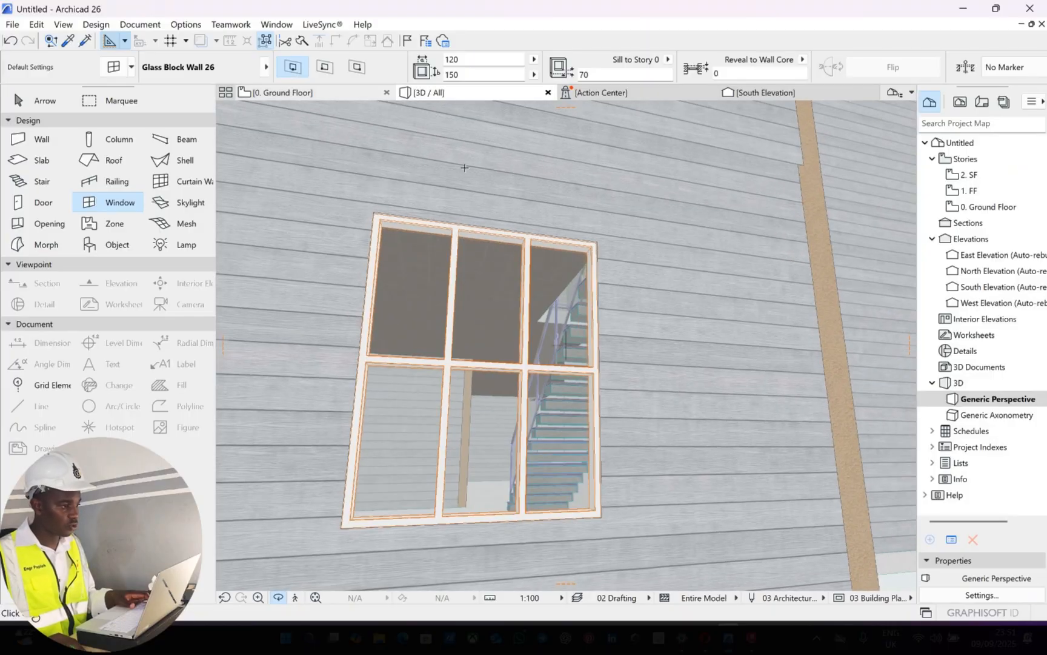
- Return to the ground floor plan and set the default glass block window's height to 180 and sill height to 4
click(343, 93)
scroll(468, 185, down, 3)
middle_drag(470, 185, 474, 237)
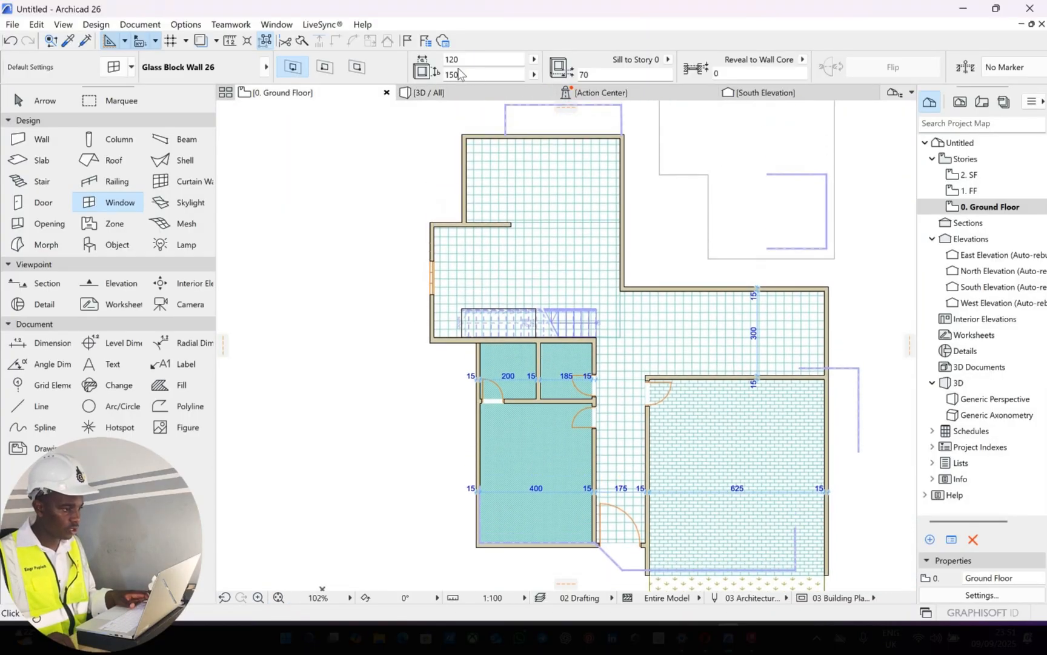
scroll(468, 185, up, 2)
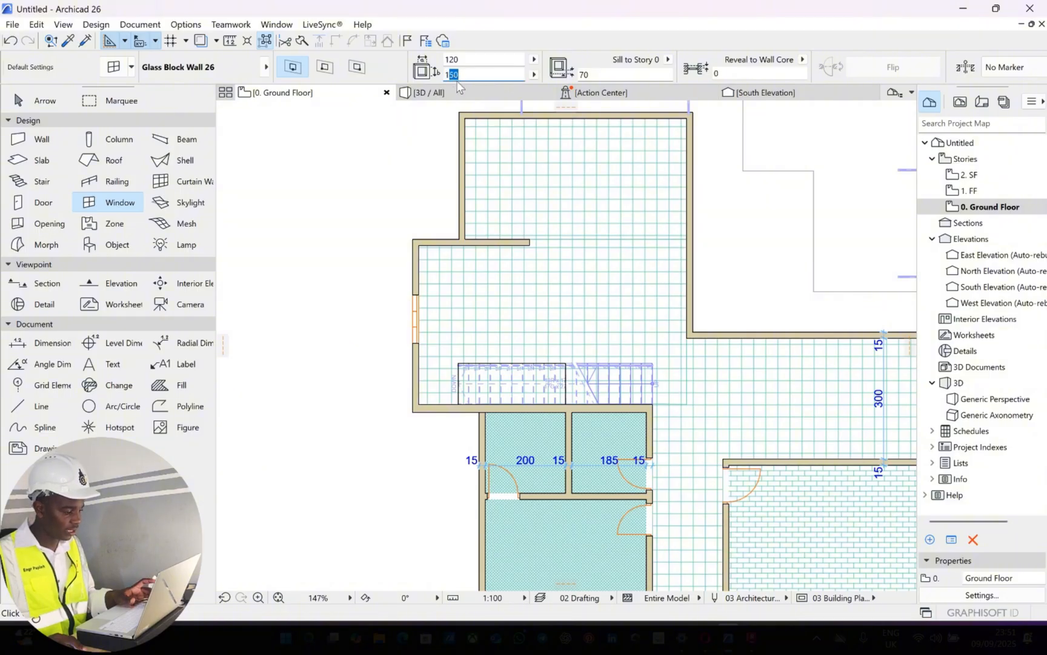
text(180)
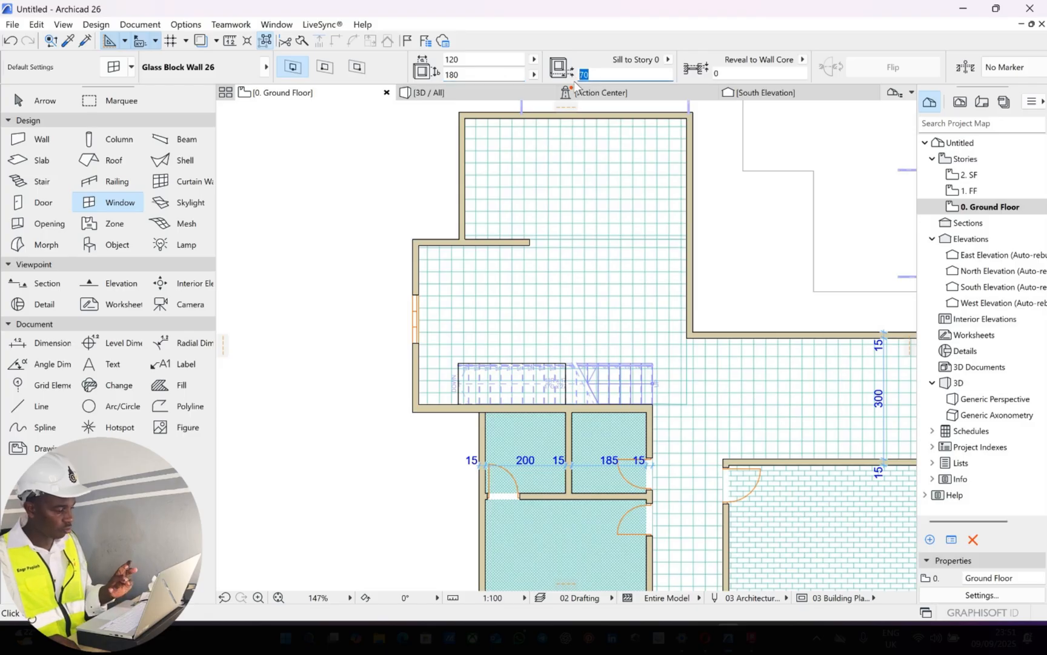
text(4)
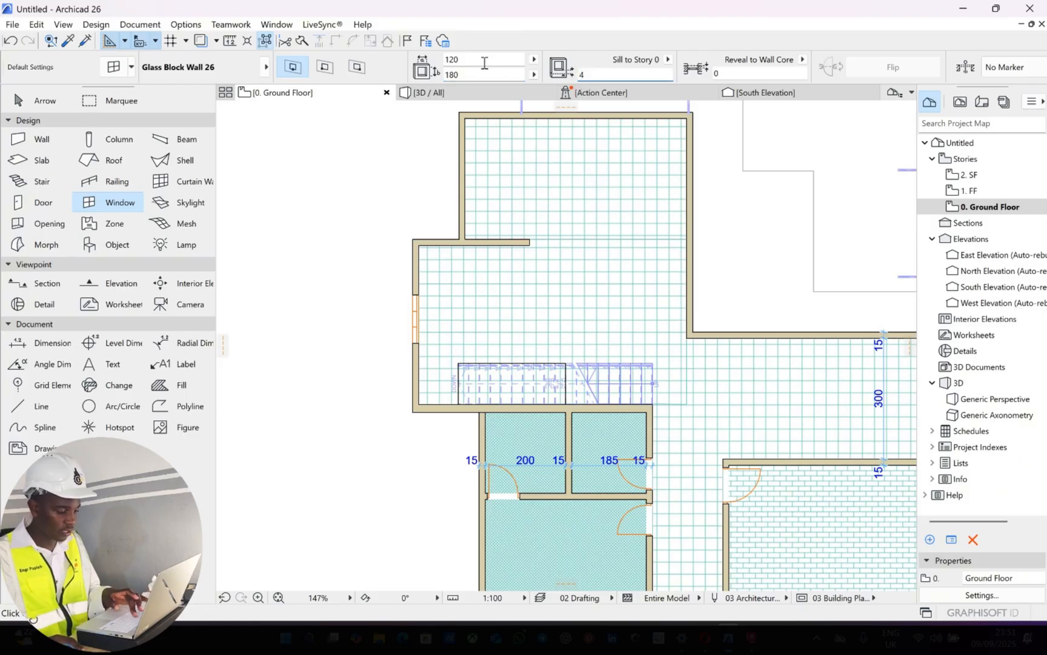
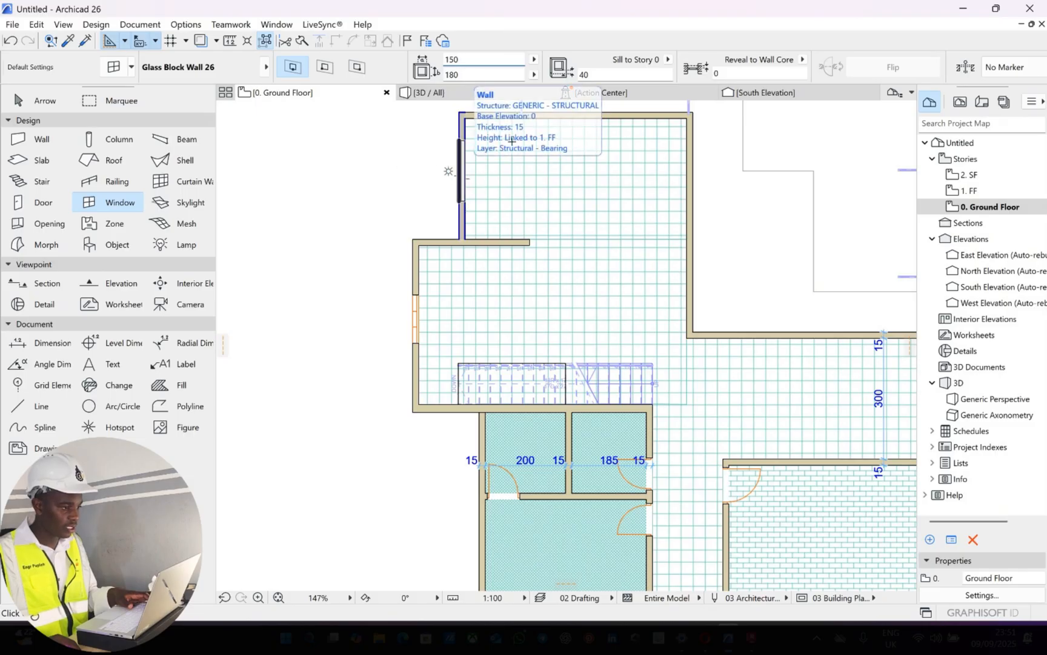
- Place a 150 by 180 Glass Block Wall 26 window in the upper room's north wall, ending at the northeast outer corner
scroll(485, 218, down, 1)
scroll(586, 187, up, 6)
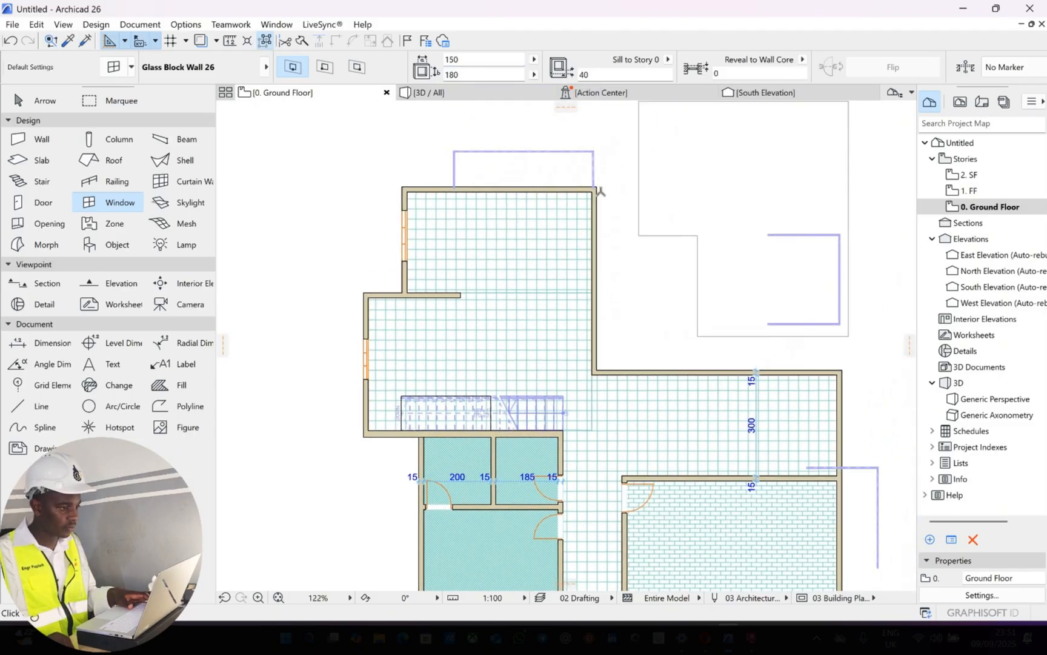
scroll(627, 173, up, 2)
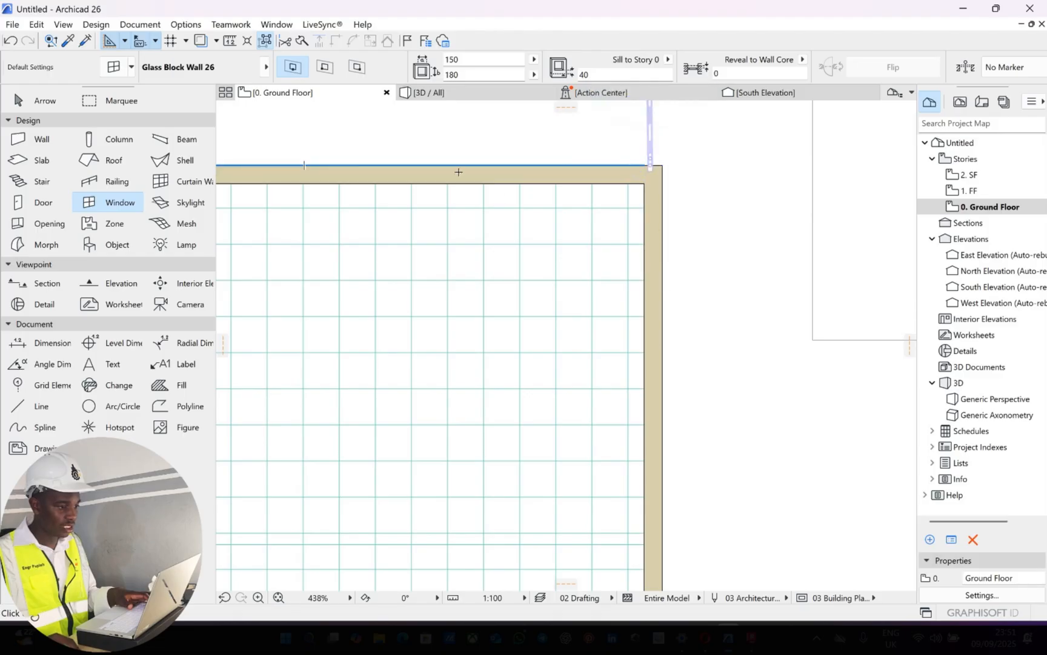
double_click(108, 205)
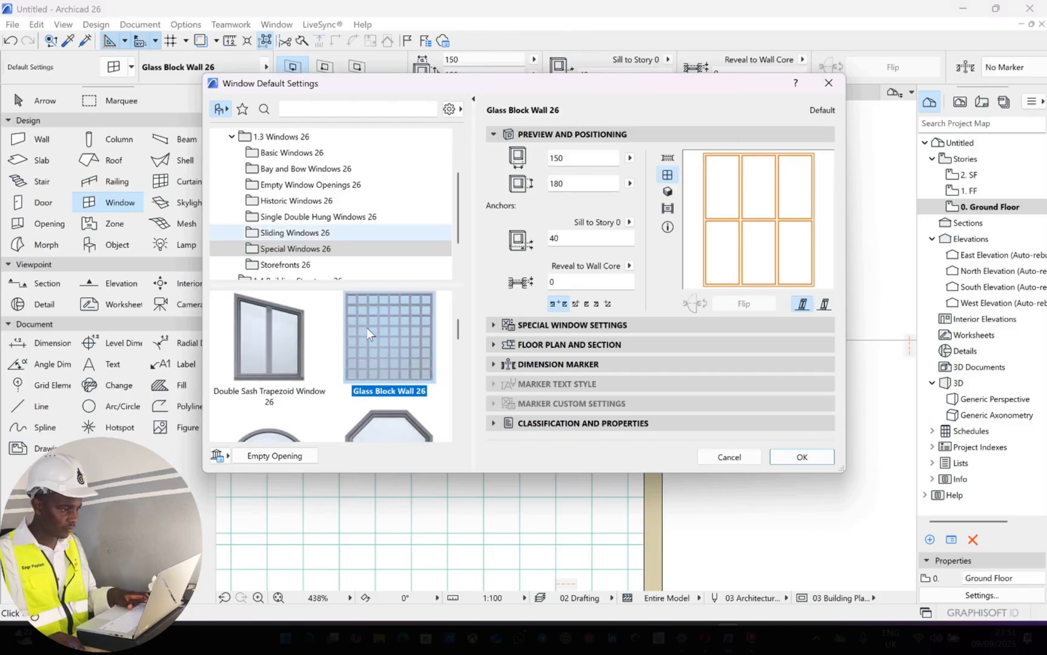
scroll(367, 328, down, 10)
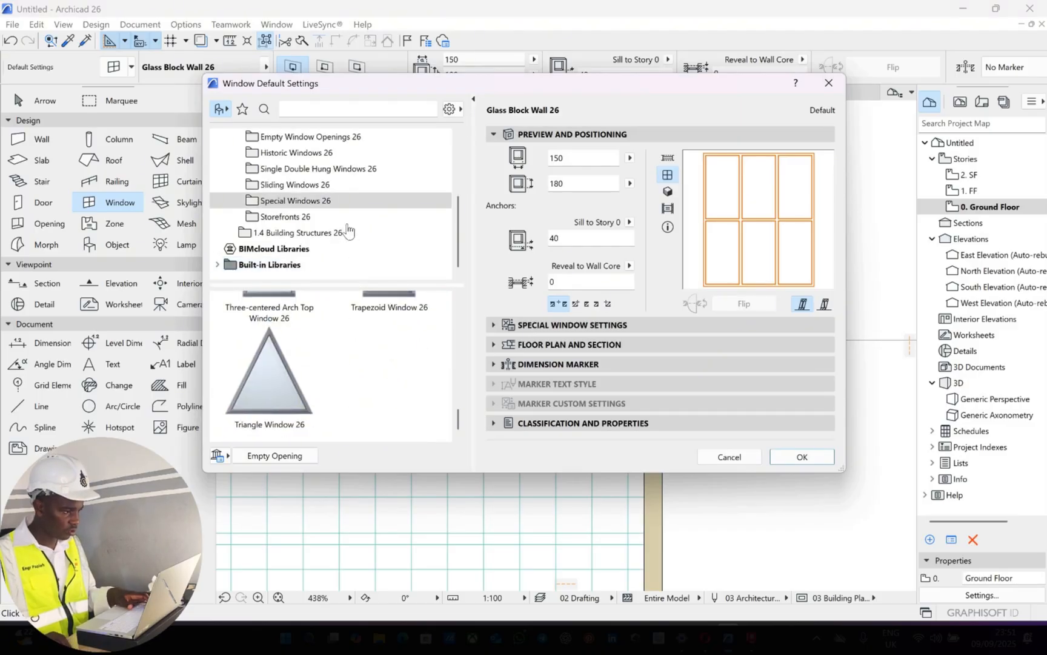
scroll(339, 227, up, 2)
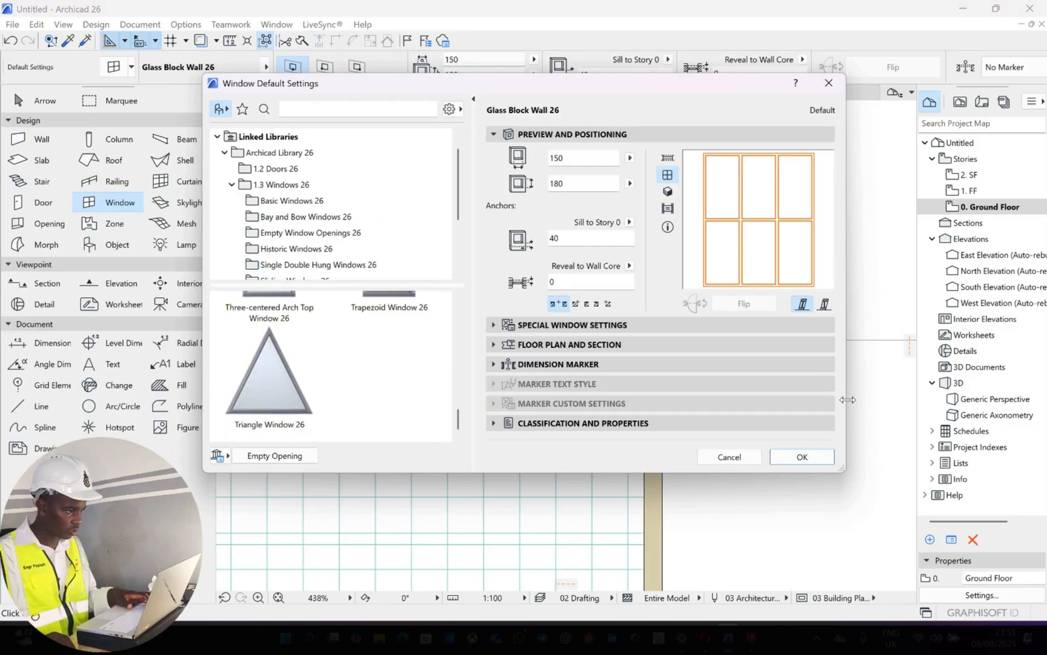
click(801, 457)
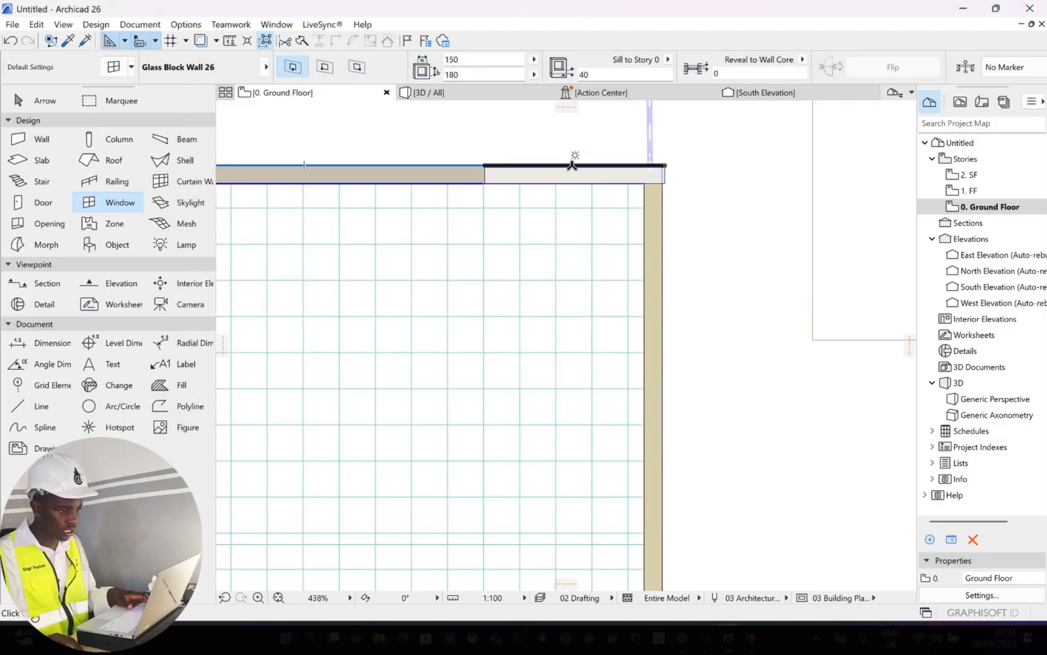
click(572, 161)
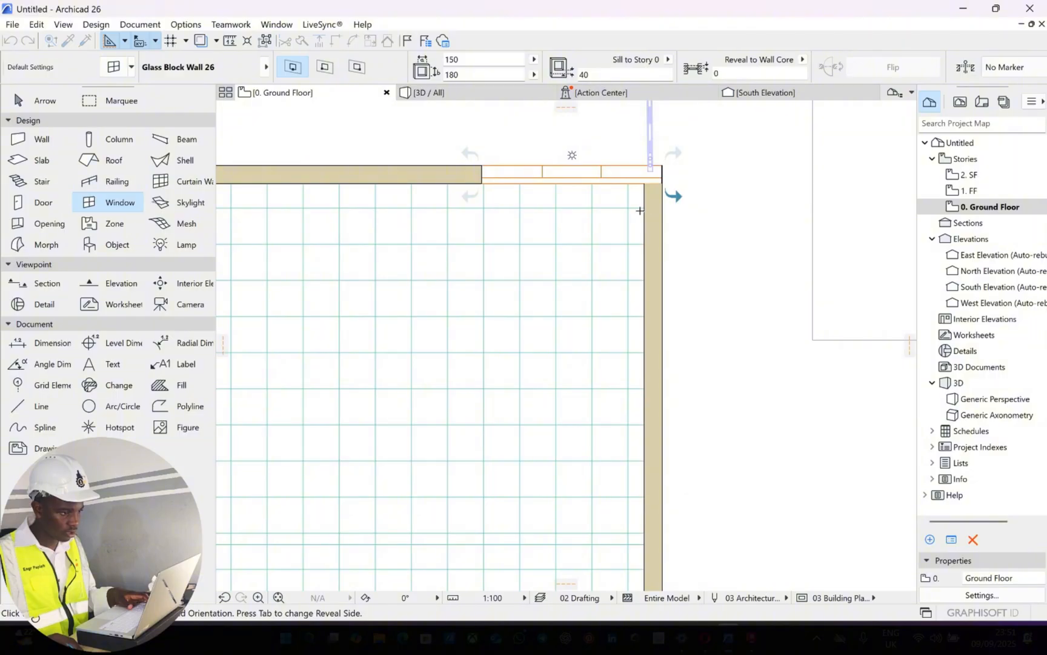
click(640, 210)
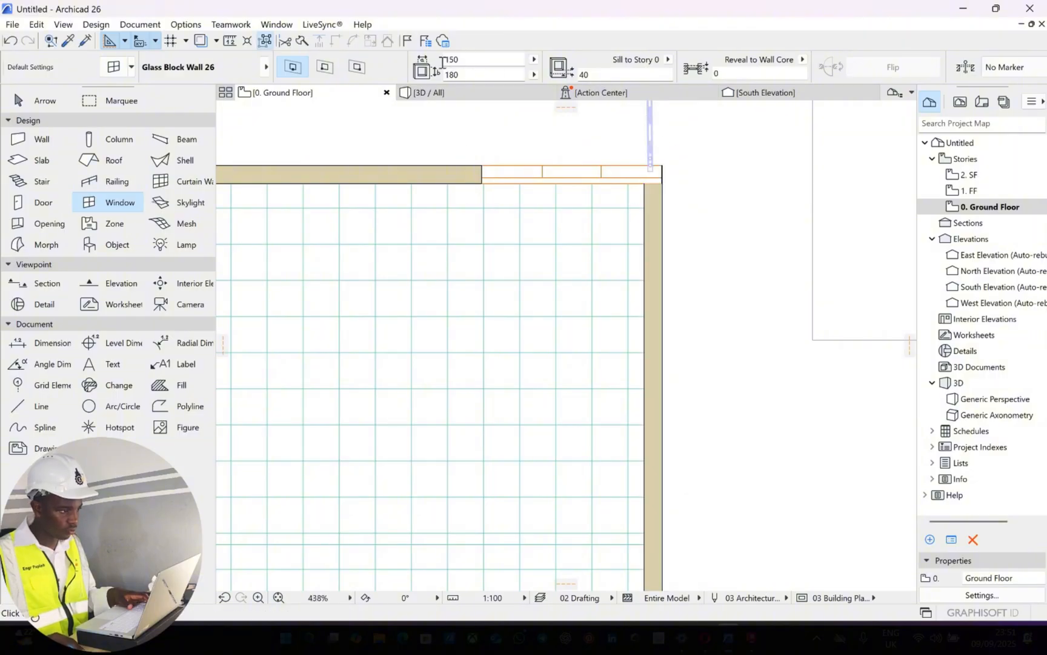
- Set the default window width to 180 and place a window in the upper room's east wall beside the same corner
text(1)
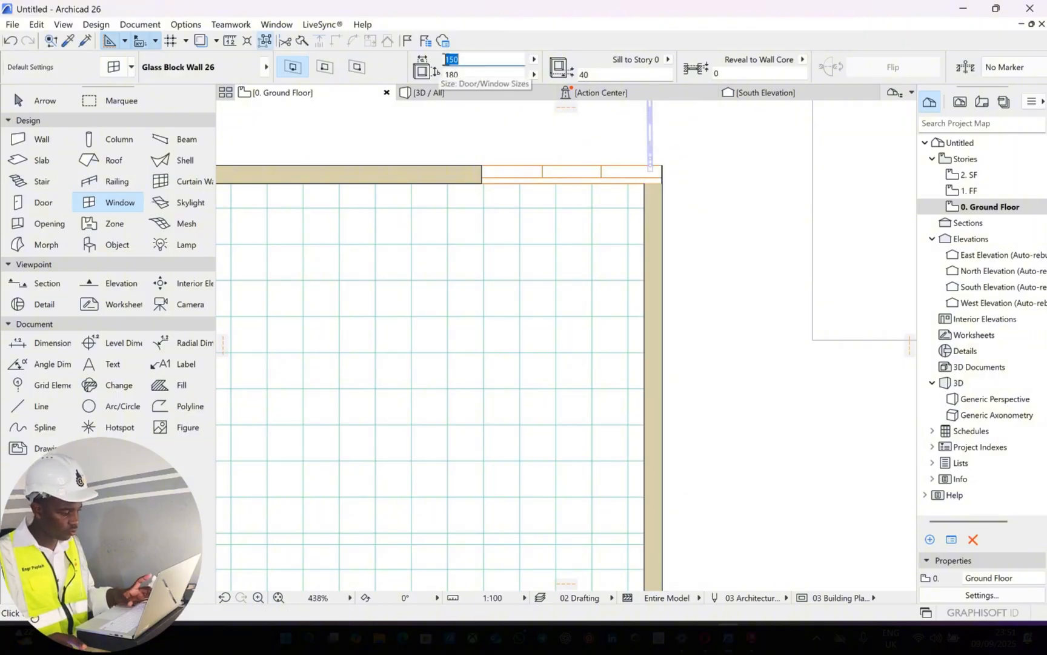
text(80)
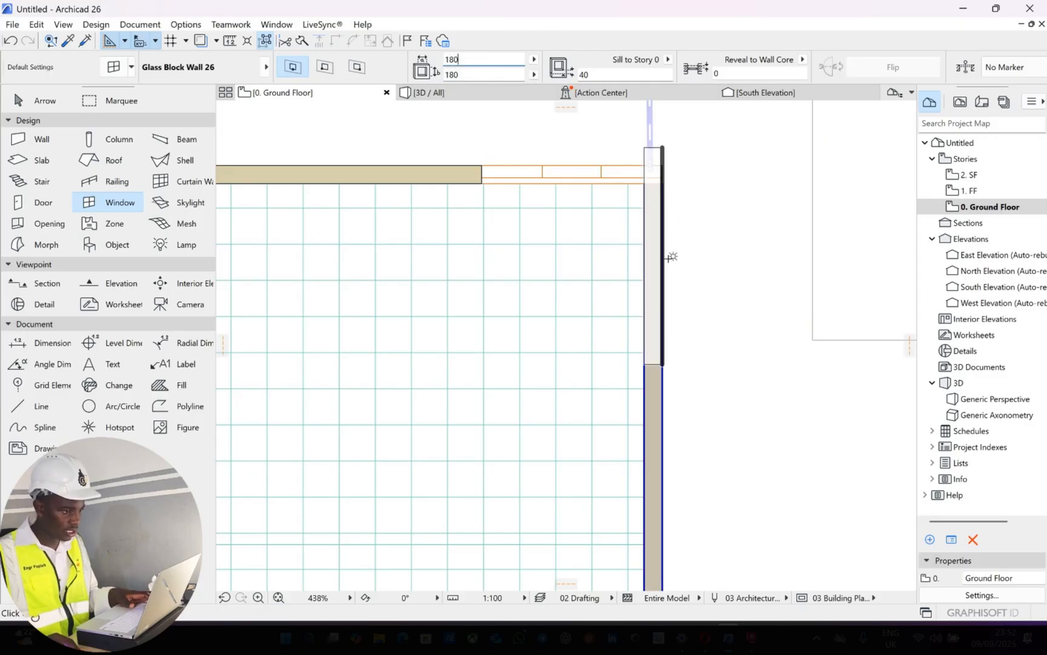
click(668, 284)
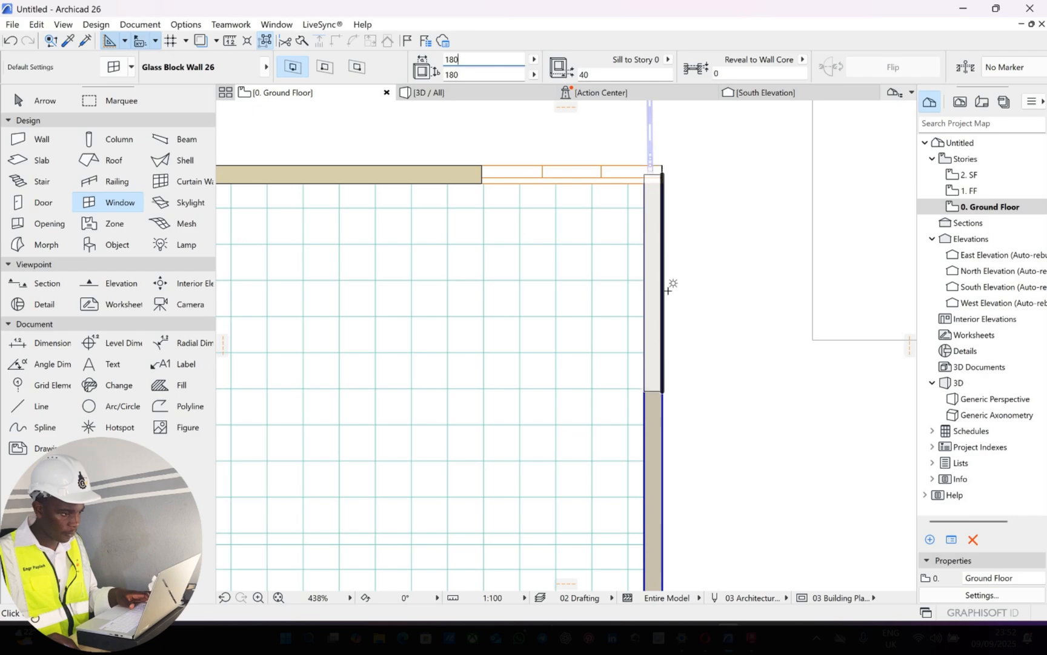
click(746, 289)
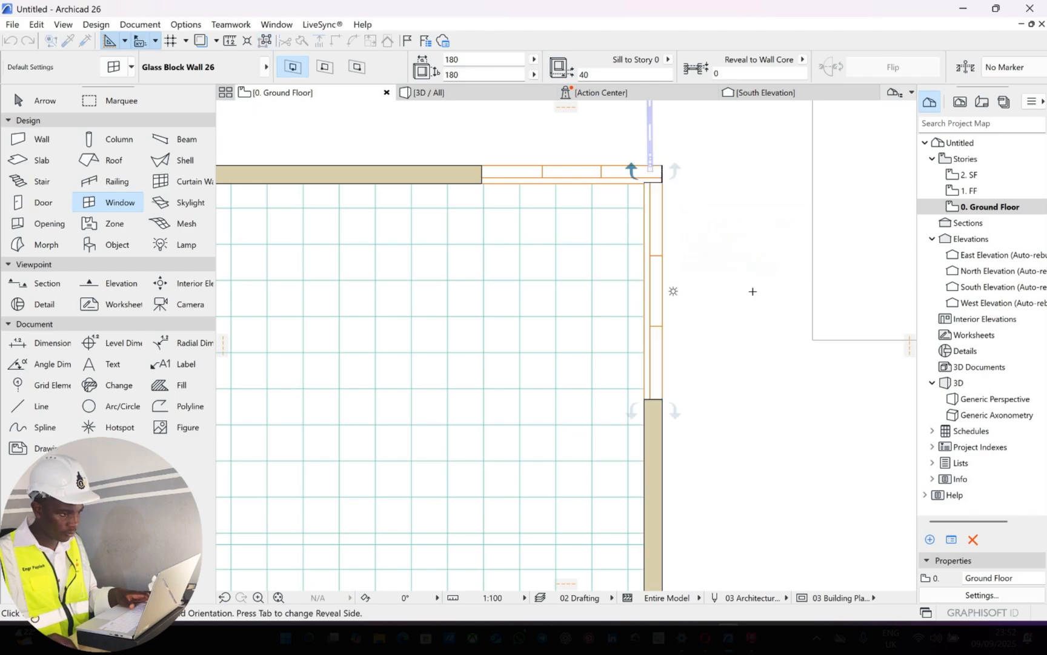
- Switch to the 3D view and set the height of both corner glass block windows to 200
click(515, 94)
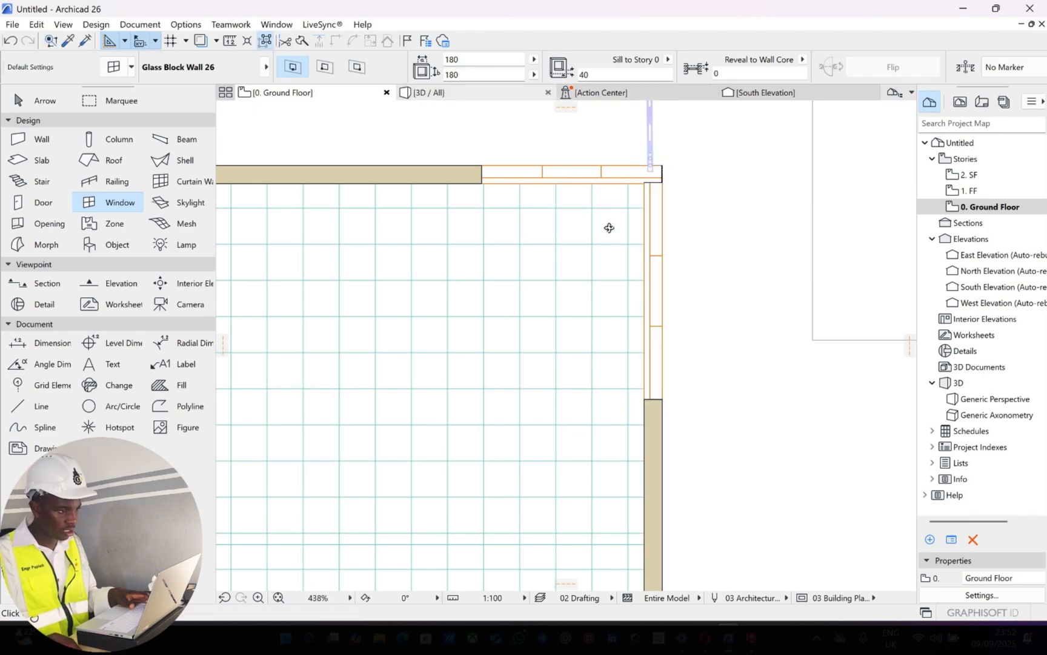
scroll(388, 283, down, 5)
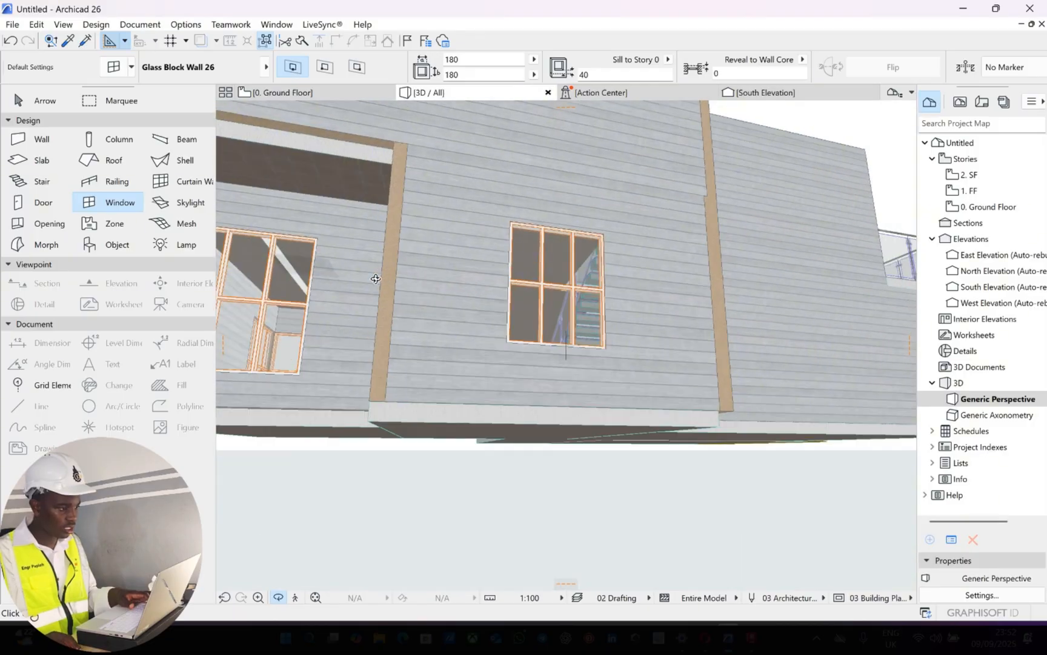
drag(375, 279, 384, 308)
drag(580, 281, 388, 288)
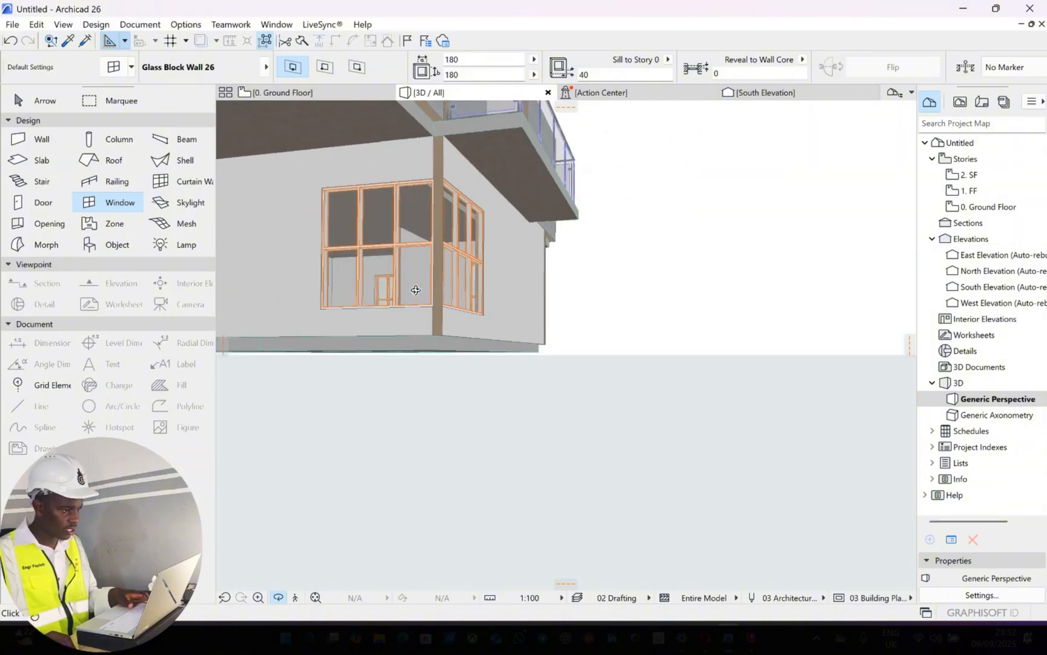
drag(444, 359, 489, 300)
click(553, 292)
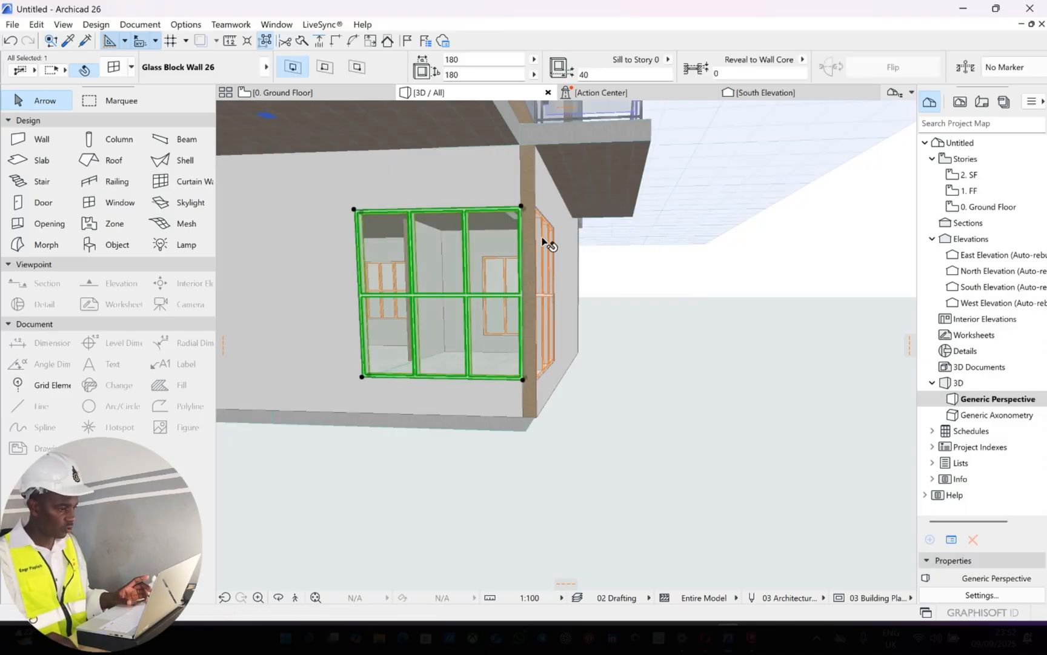
shift+click(547, 280)
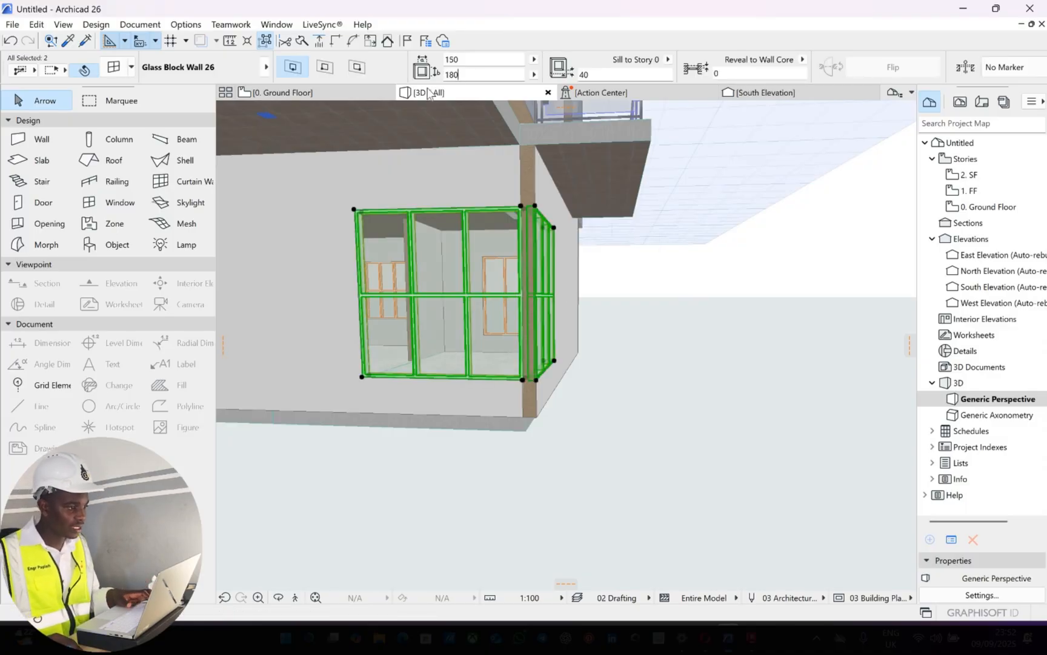
drag(428, 89, 427, 75)
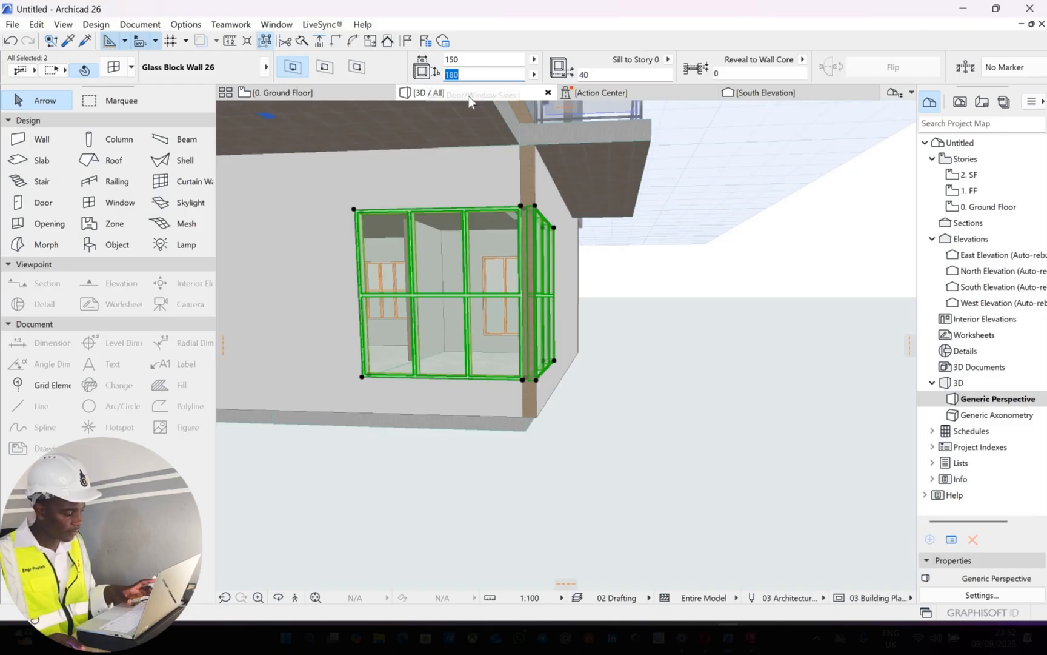
text(200)
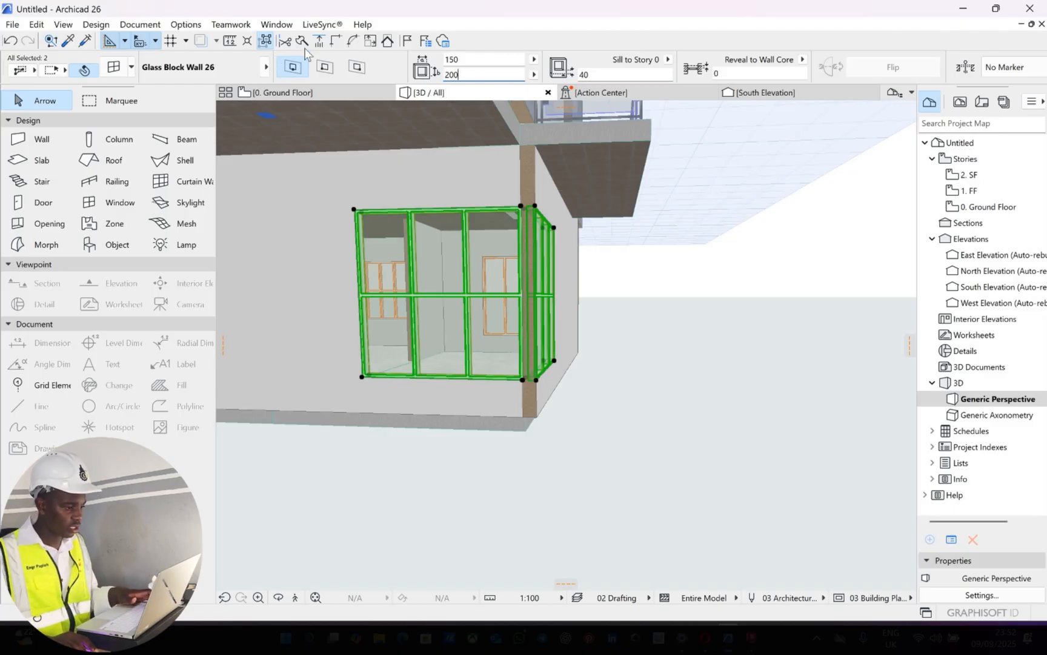
key(Return)
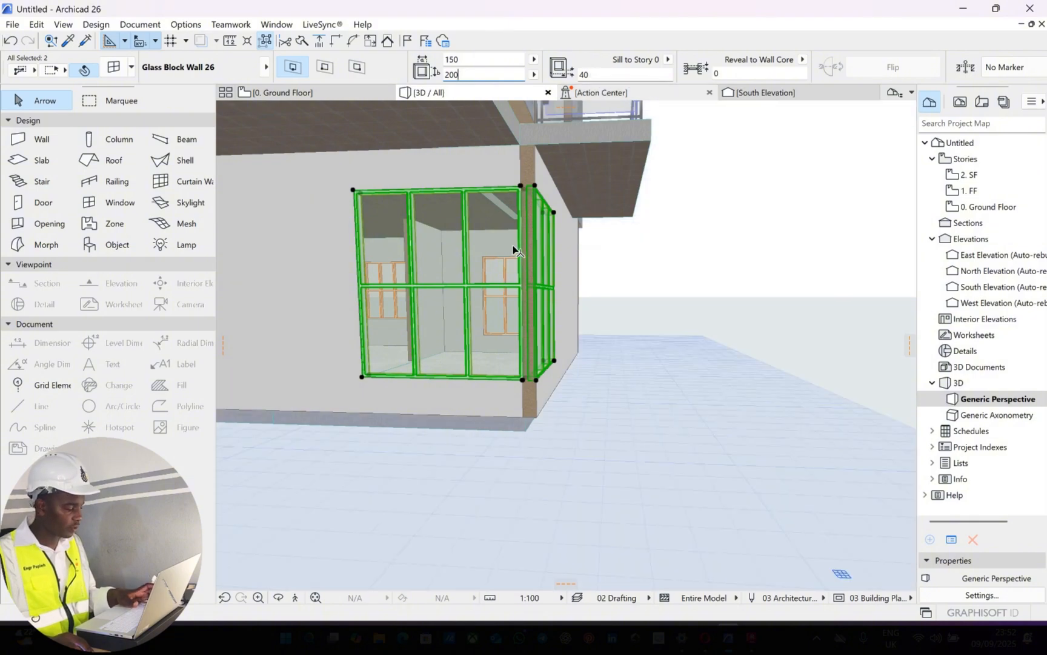
key(Escape)
scroll(402, 304, down, 1)
middle_drag(401, 304, 613, 321)
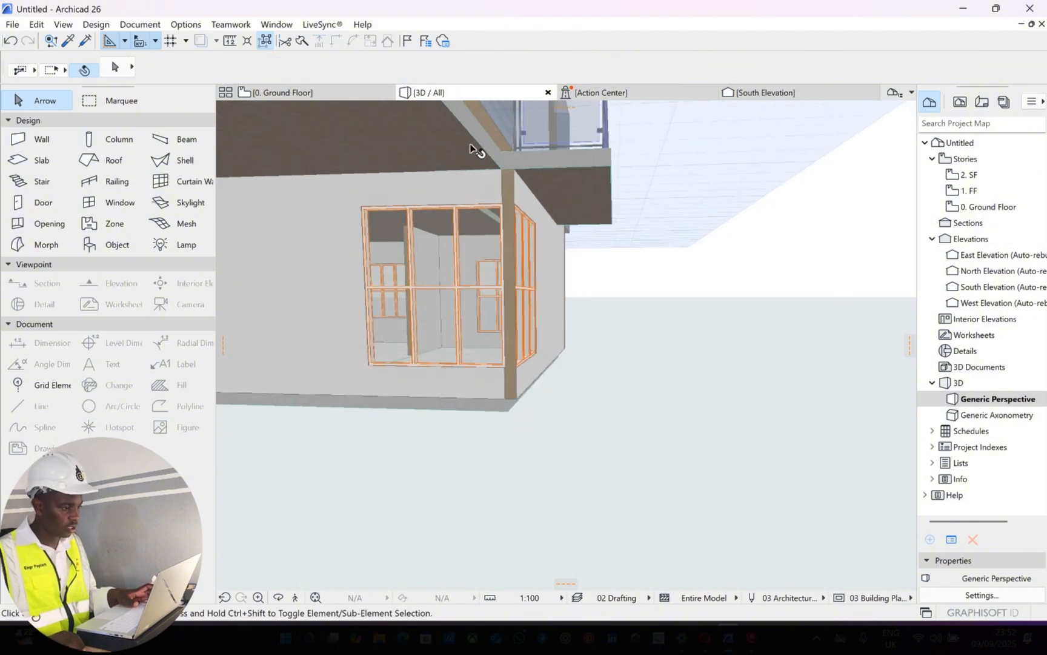
- On the ground floor plan, place a 180 by 200 Glass Block Wall 26 window at the south end of the same east wall
click(344, 93)
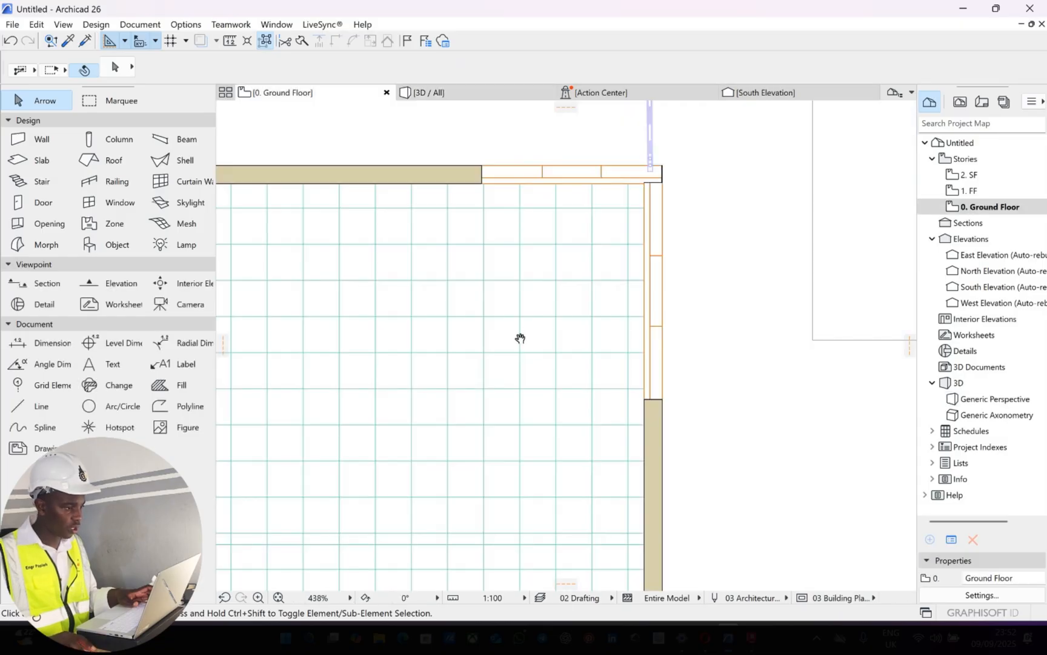
scroll(519, 303, down, 5)
middle_drag(568, 258, 537, 143)
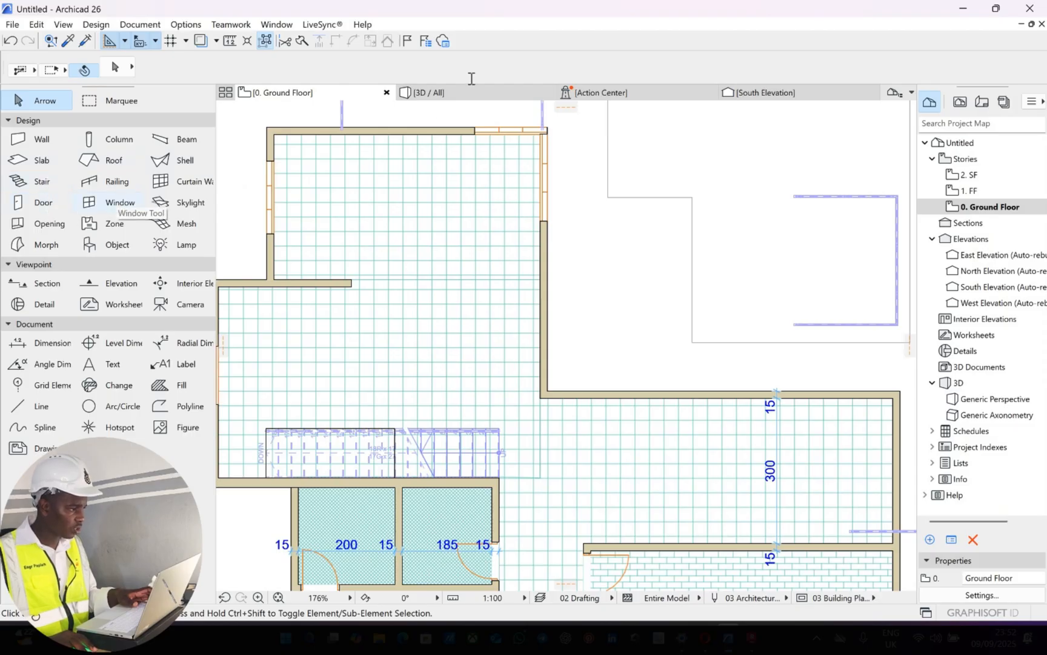
click(119, 204)
drag(468, 75, 382, 94)
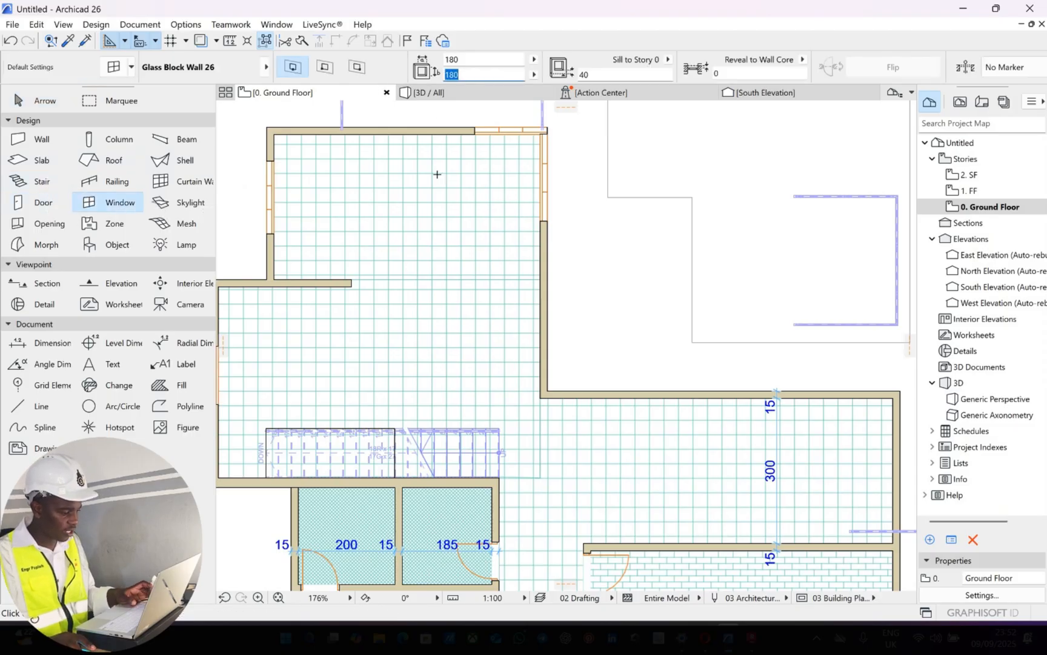
text(200)
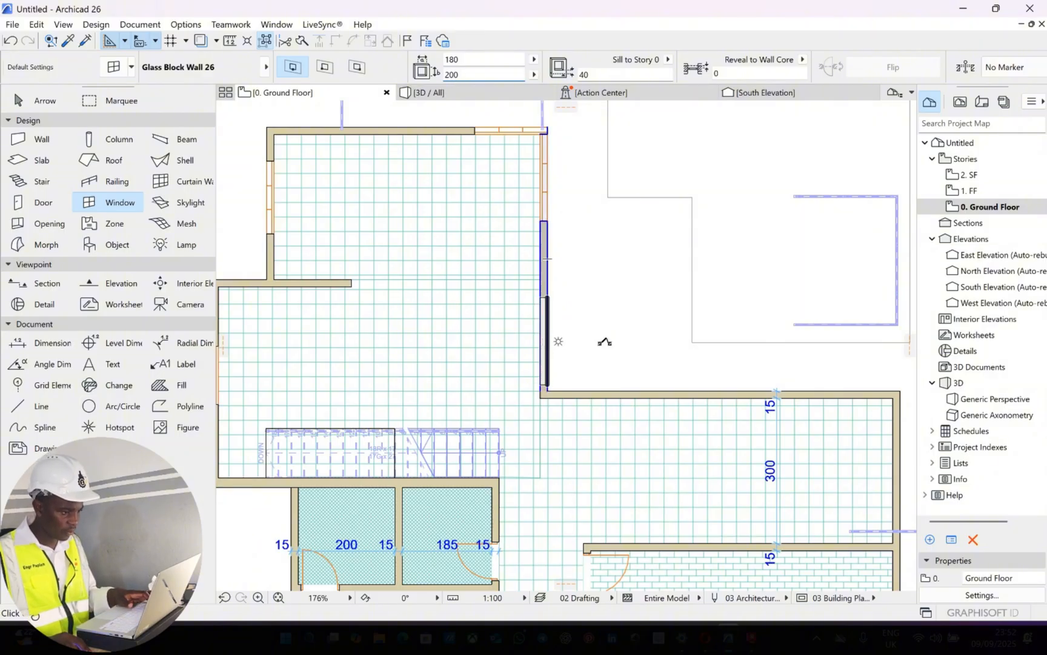
click(605, 342)
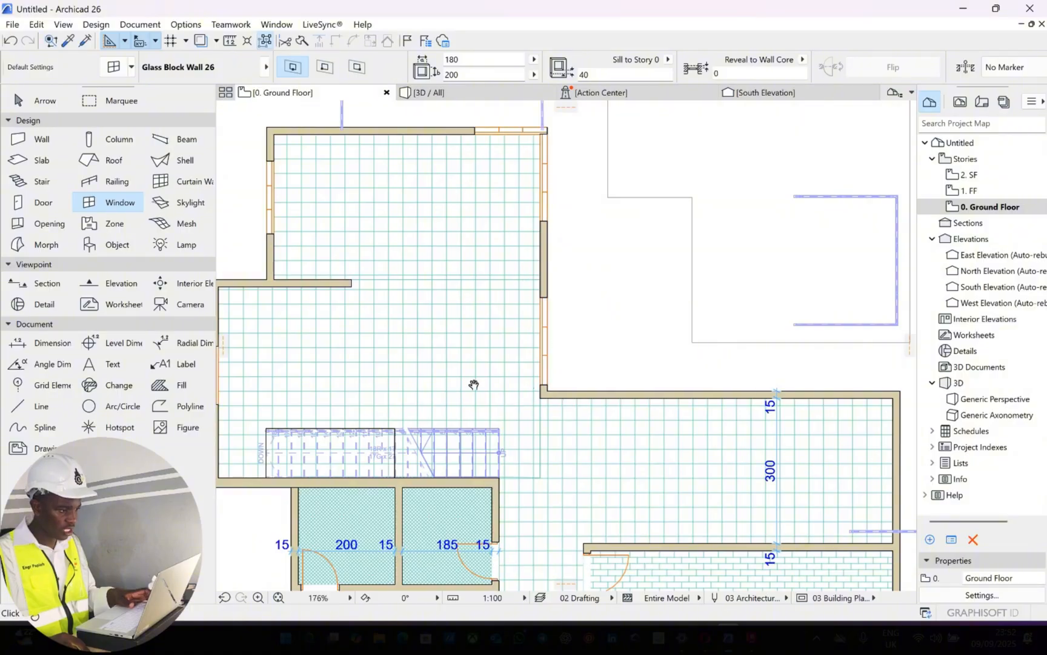
- Stretch the corner end of the east wall's upper window to the outer wall corner, making it 194 wide
scroll(528, 374, left, 3)
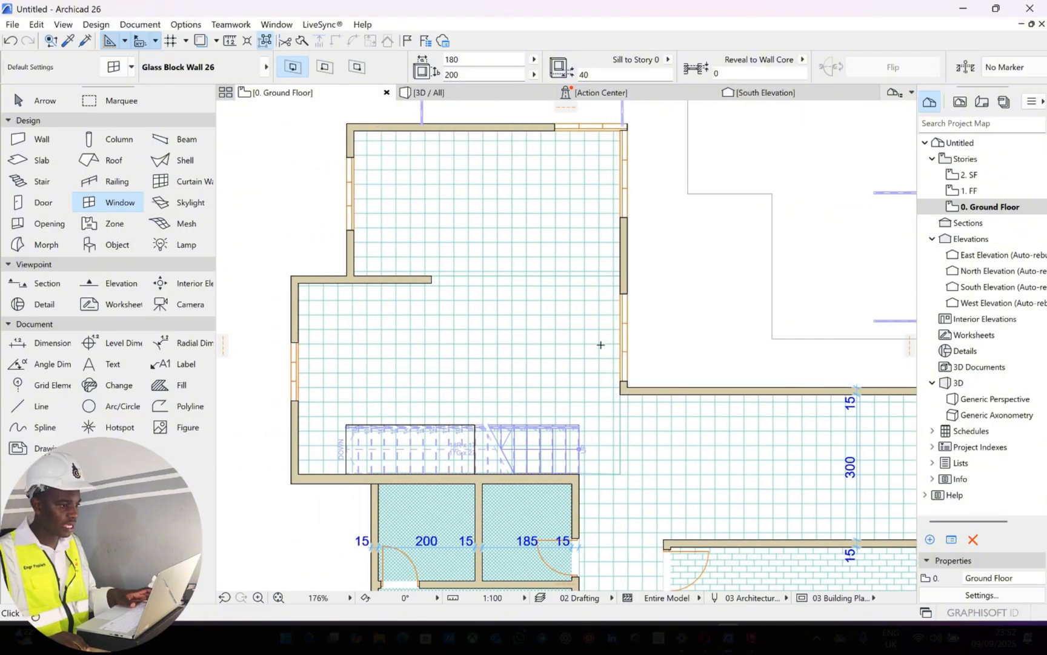
scroll(605, 255, up, 5)
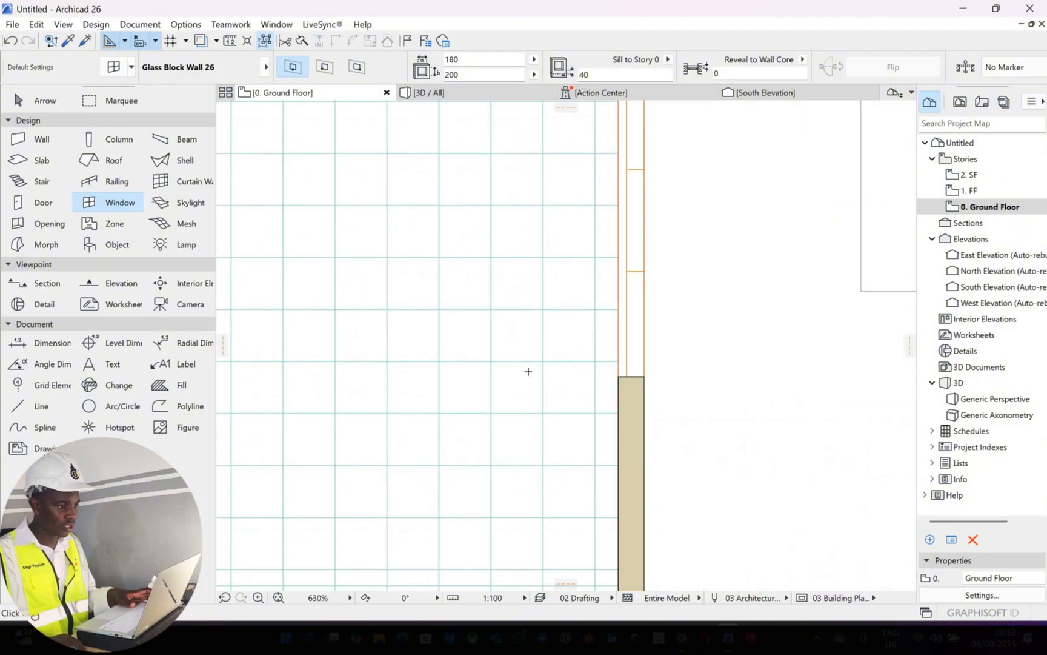
scroll(614, 215, down, 5)
scroll(617, 267, up, 6)
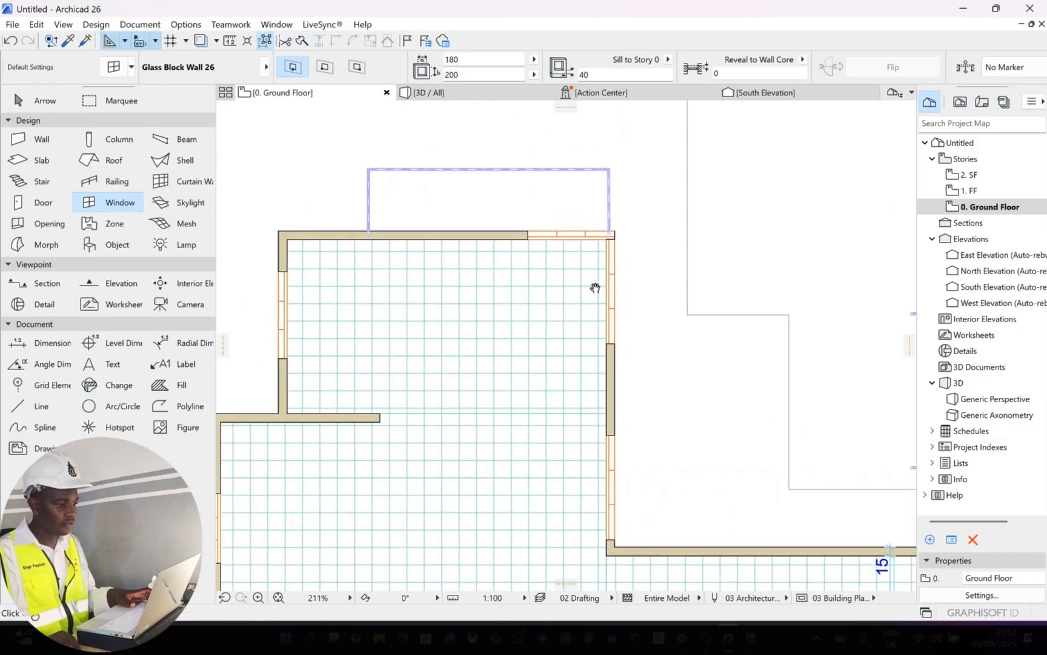
scroll(469, 303, up, 3)
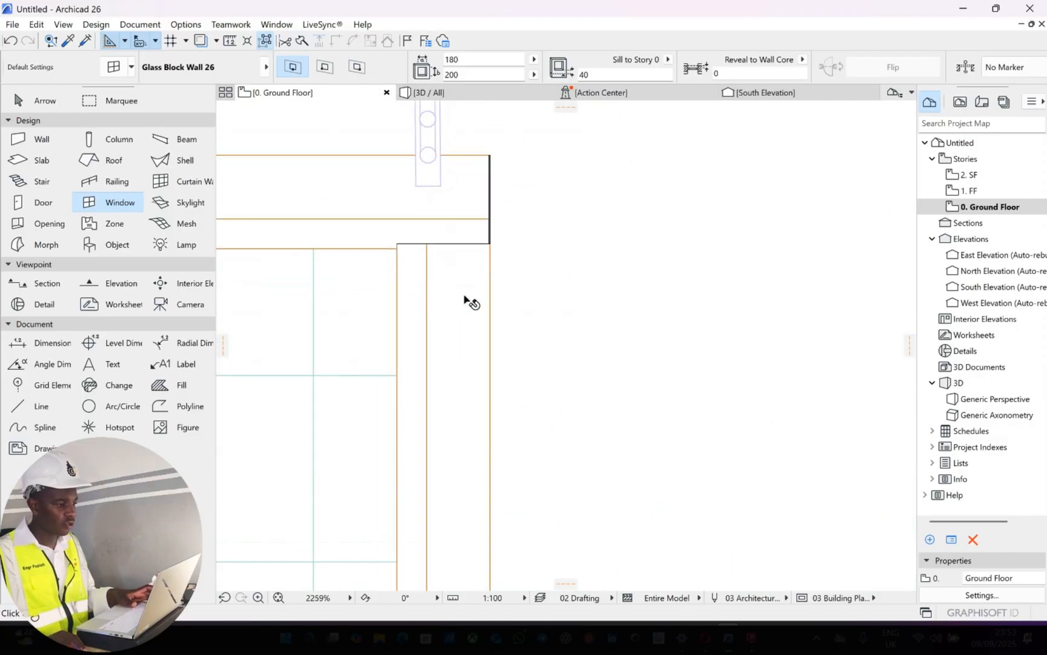
key(Escape)
click(491, 243)
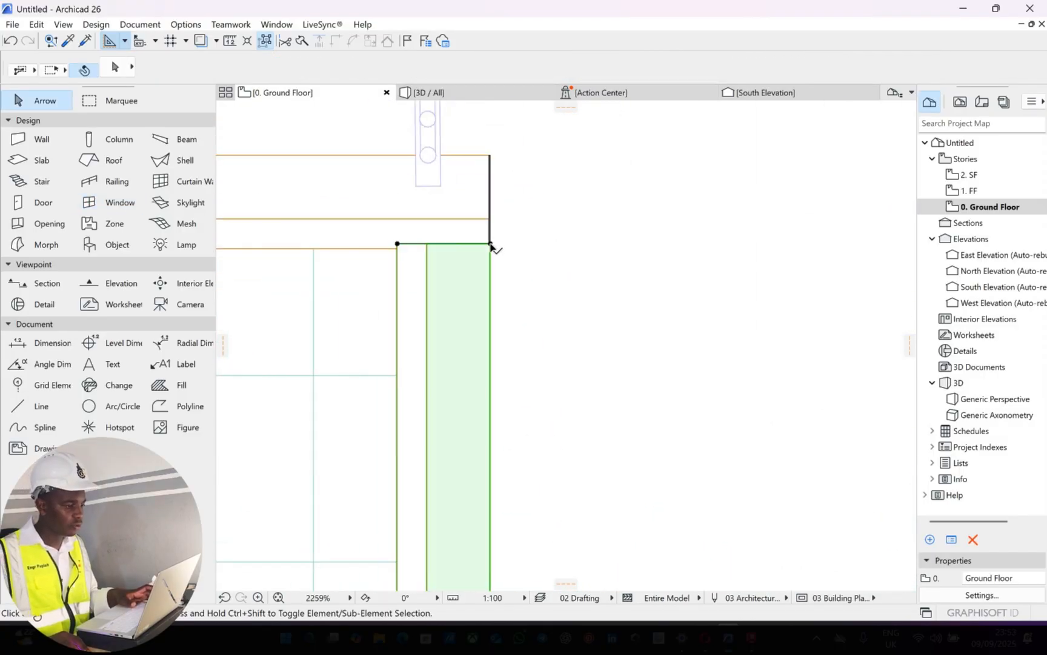
click(491, 177)
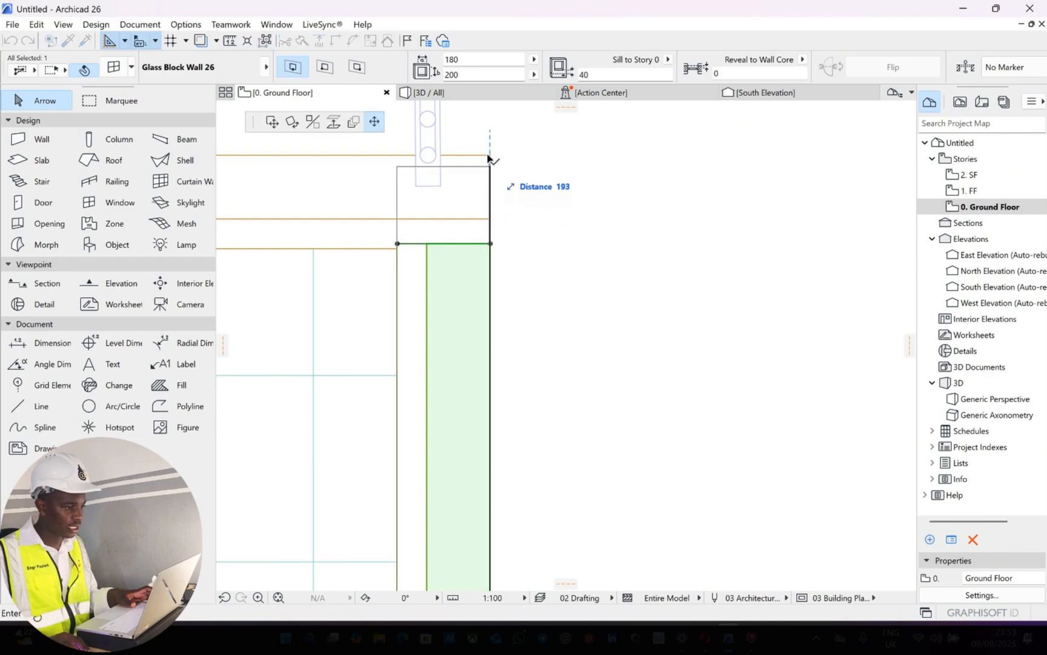
click(490, 154)
key(Escape)
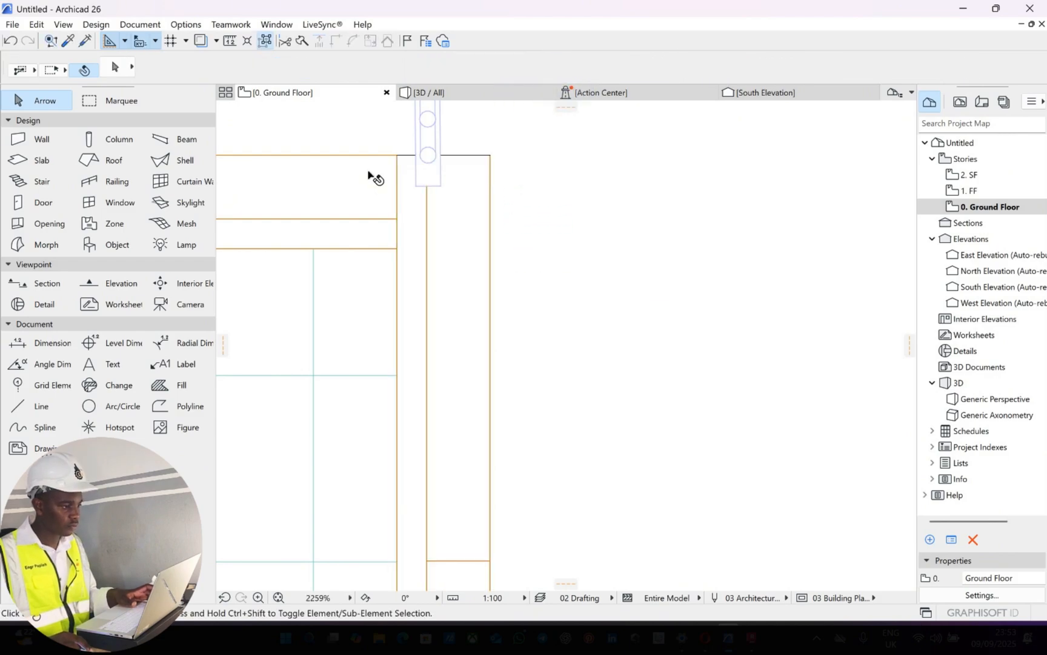
- Select both glass block windows at the outer corner and try to join them with Intersect
click(451, 292)
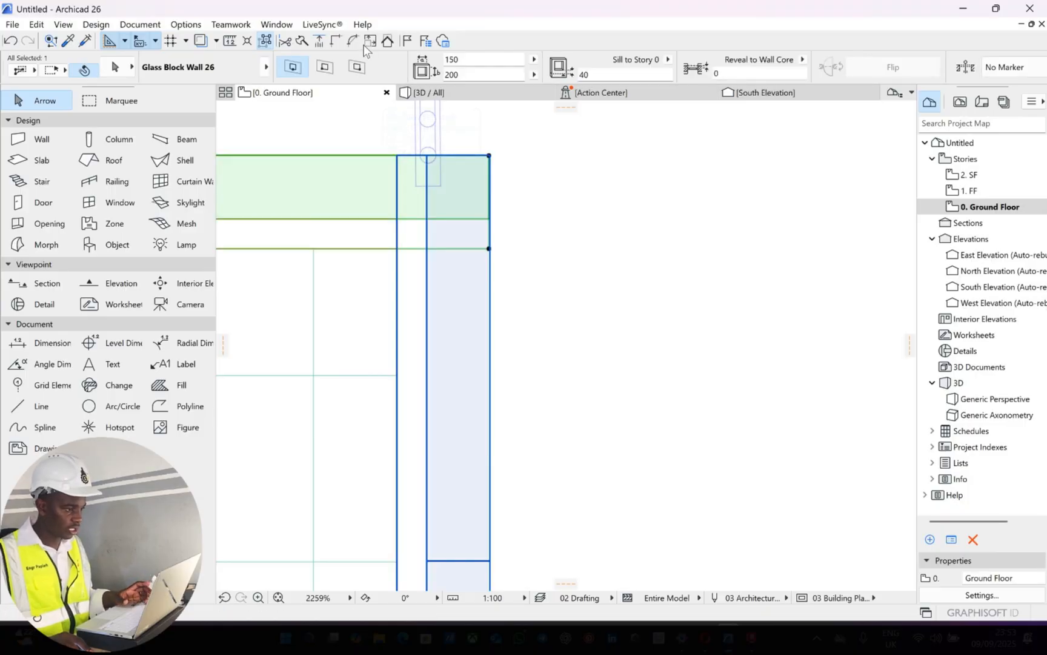
click(337, 44)
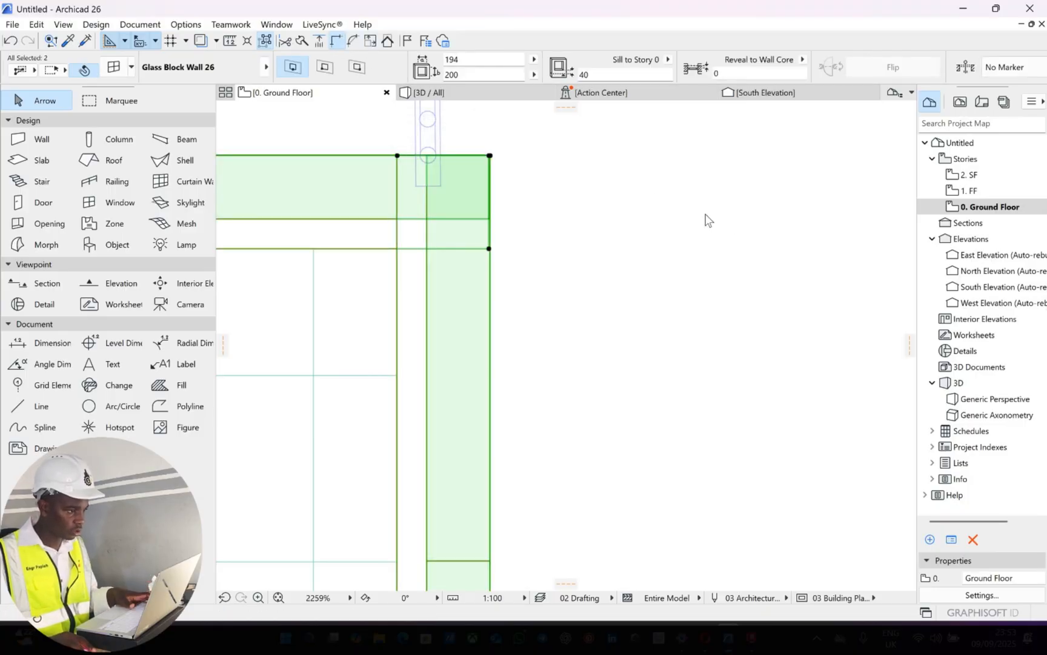
click(647, 187)
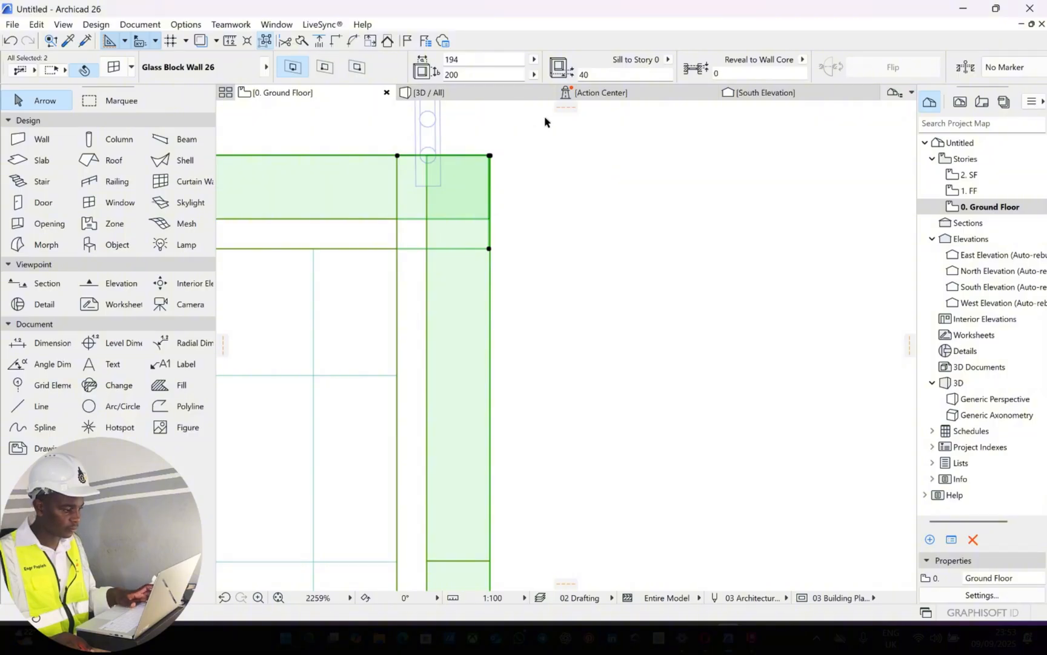
key(Escape)
- Inspect the two windows meeting at the outer corner from outside in the 3D view
key(F3)
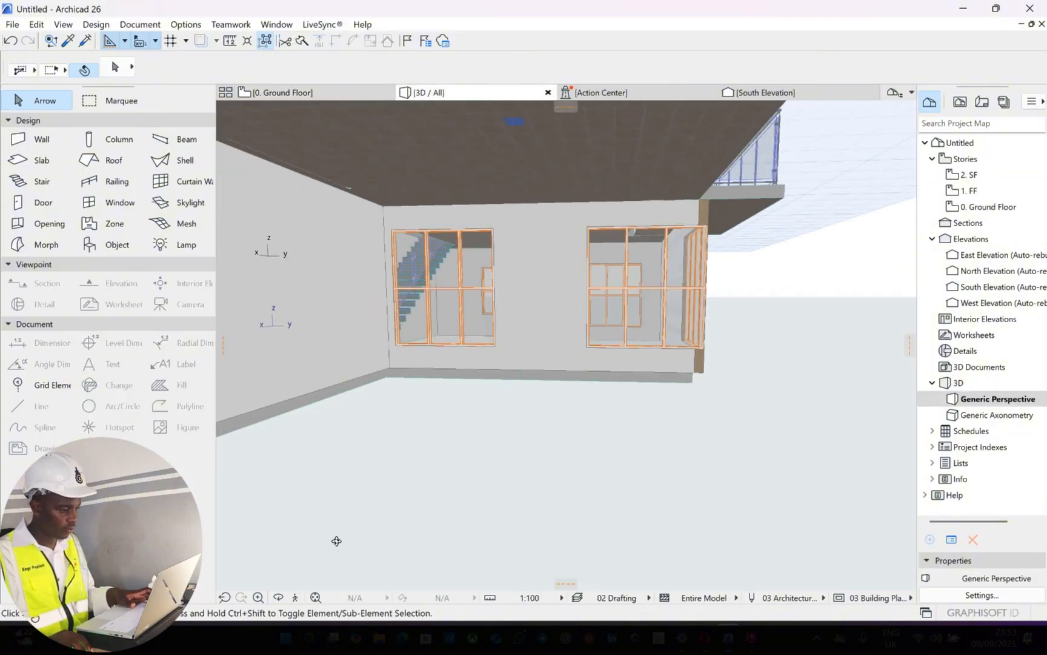
shift+middle_drag(524, 389, 480, 332)
scroll(480, 332, up, 6)
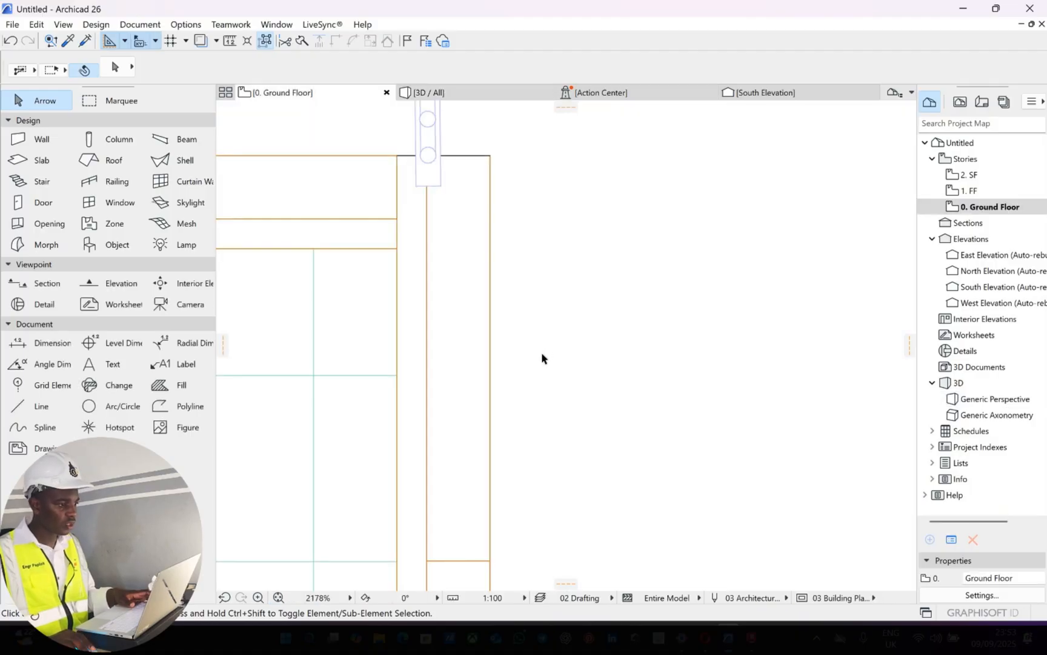
scroll(538, 361, down, 4)
middle_drag(515, 421, 543, 314)
- Return to the ground floor plan and look over the rooms around the stair, the hallway and the south side
scroll(544, 309, down, 4)
scroll(559, 255, down, 2)
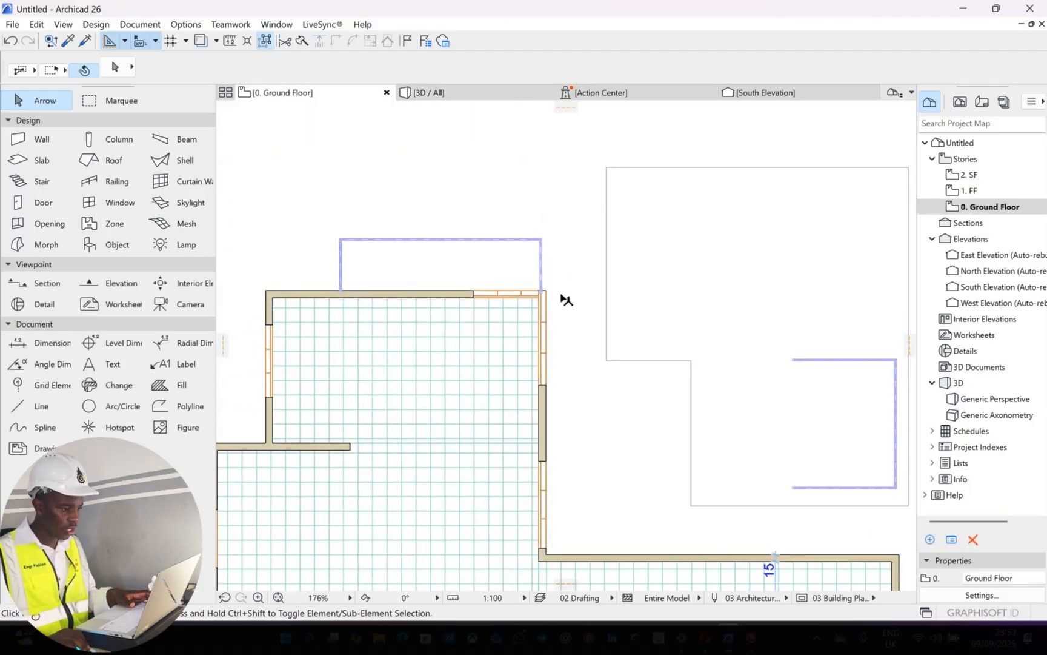
middle_drag(562, 432, 582, 297)
middle_drag(492, 353, 610, 201)
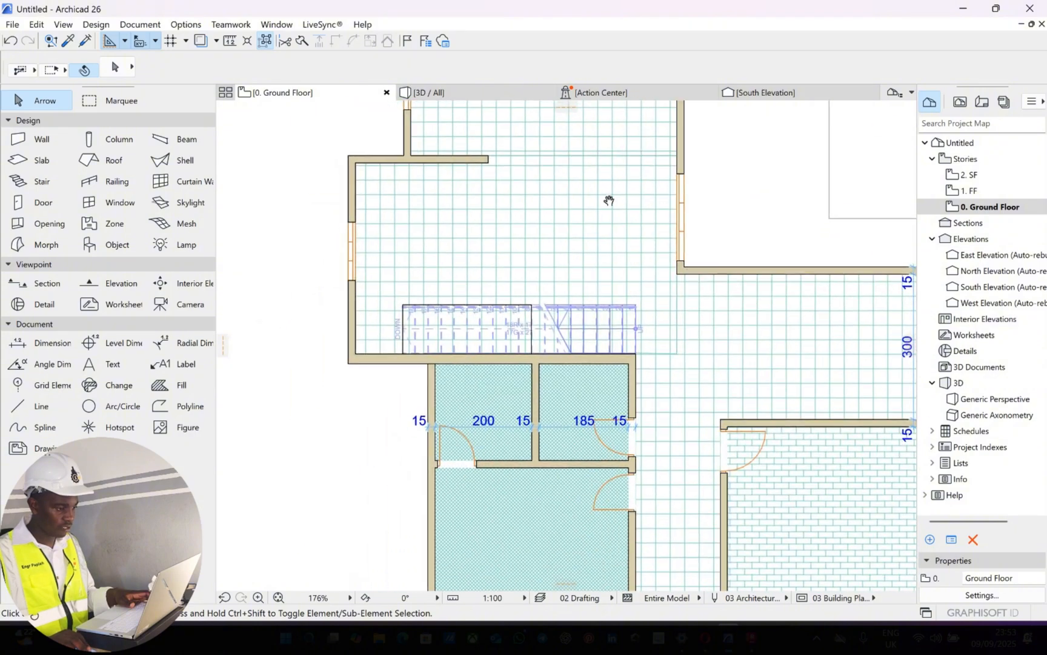
scroll(691, 237, down, 1)
middle_drag(666, 271, 652, 233)
middle_drag(564, 285, 536, 192)
scroll(659, 278, down, 2)
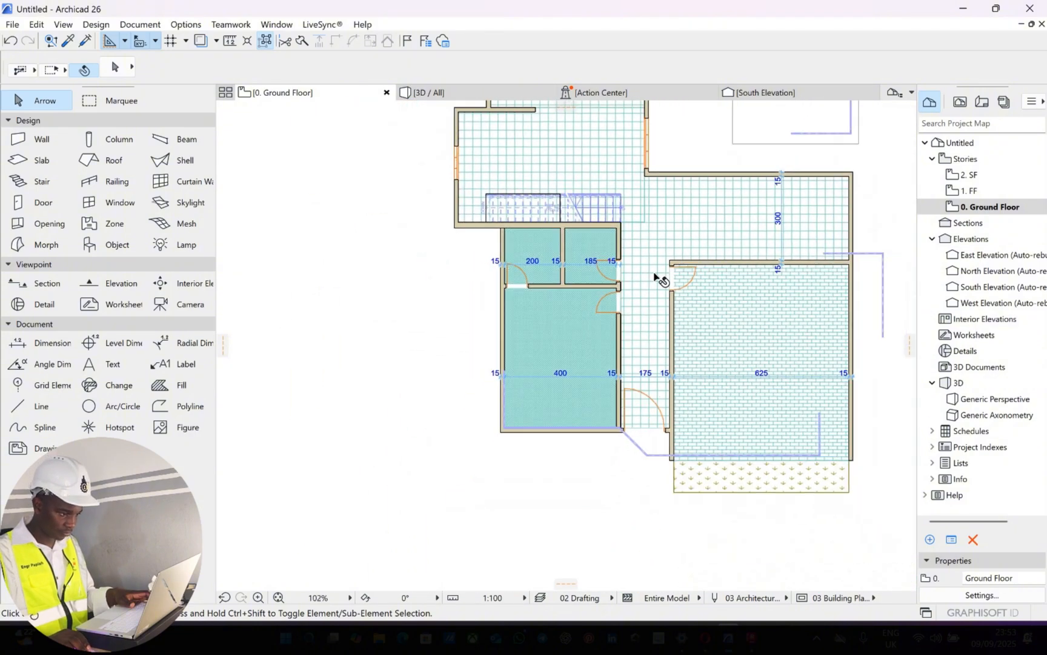
middle_drag(804, 405, 739, 300)
scroll(739, 299, up, 1)
middle_drag(661, 308, 646, 299)
middle_drag(731, 189, 617, 218)
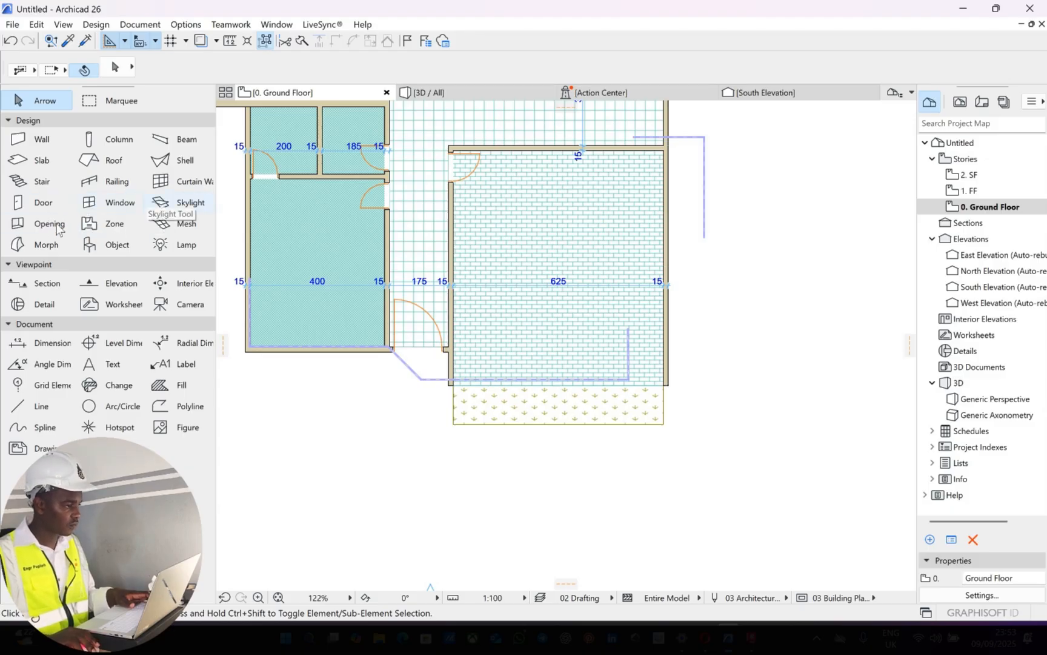
middle_drag(400, 250, 601, 240)
scroll(501, 254, up, 1)
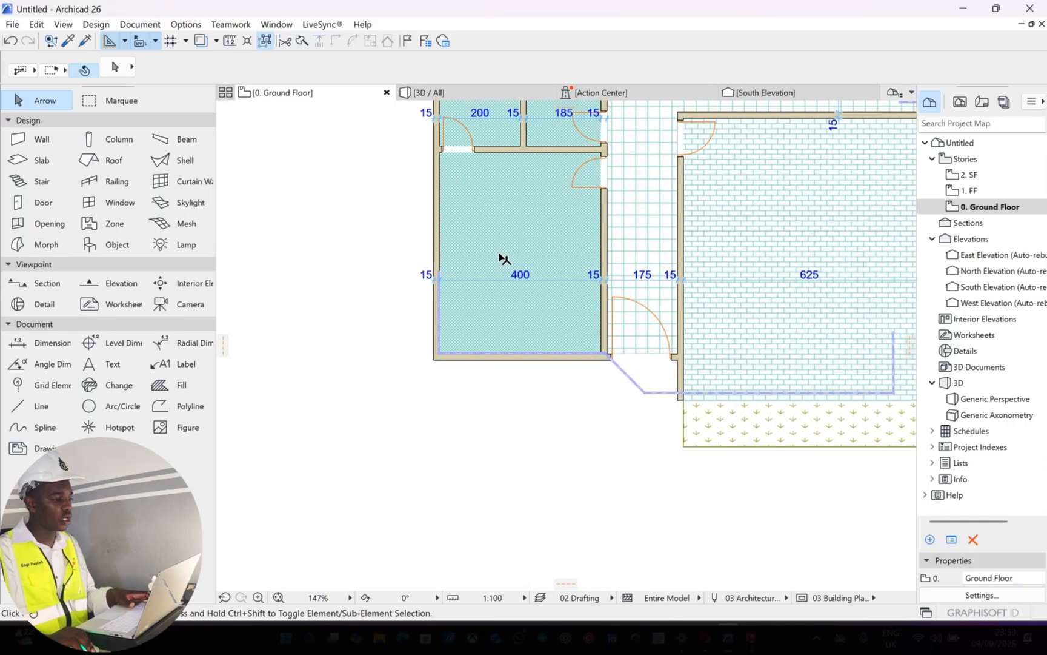
middle_drag(501, 258, 566, 271)
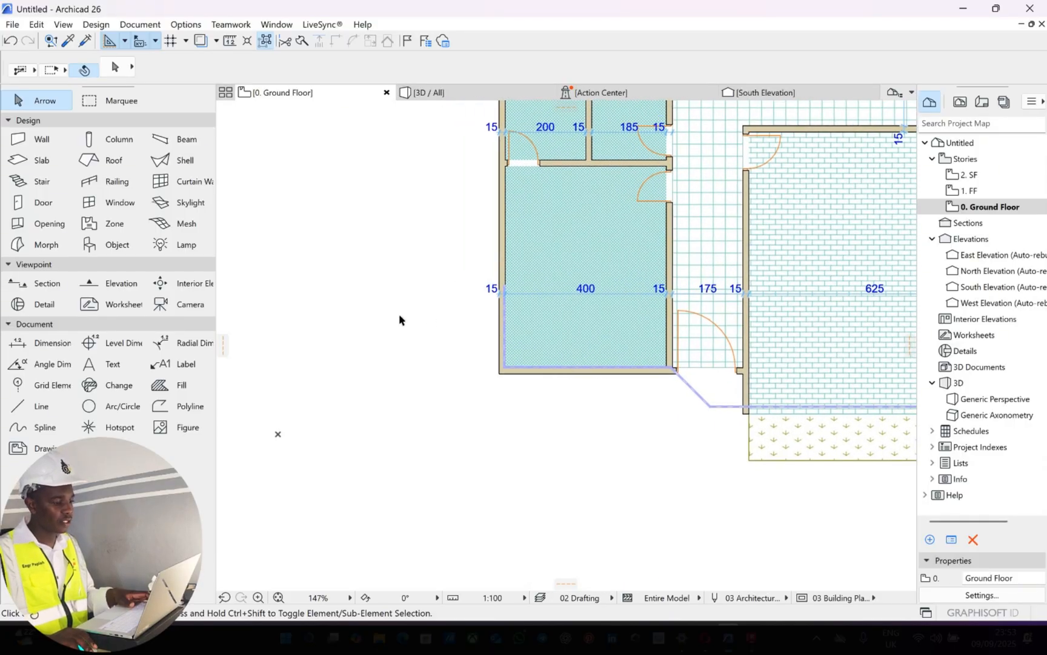
- Open the default window settings and browse the window types in Basic Windows 26
click(107, 207)
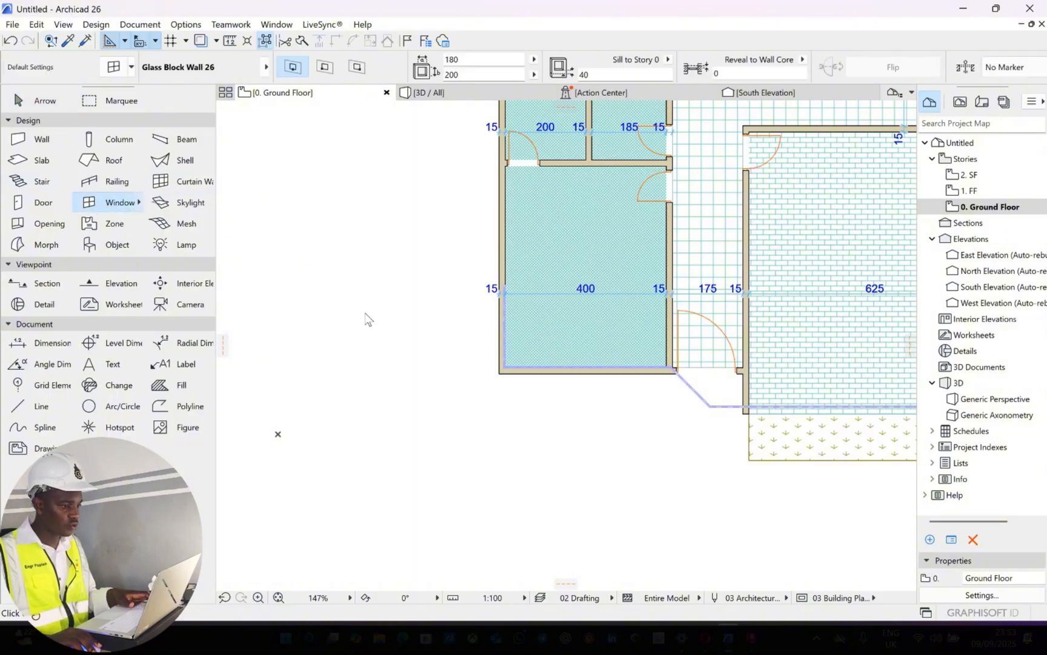
key(ctrl+t)
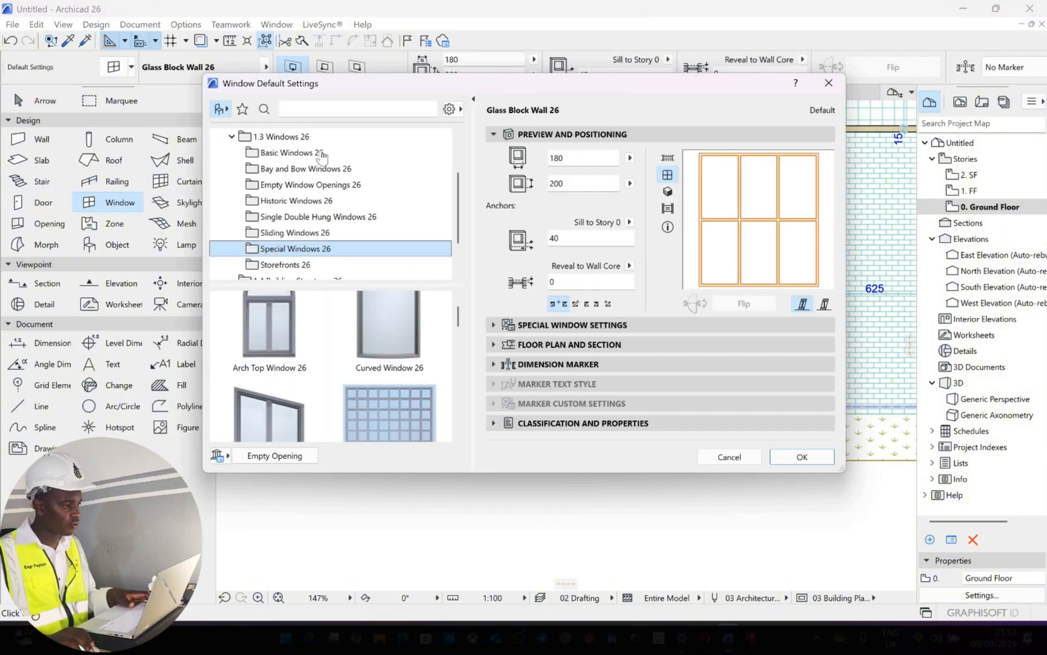
click(322, 154)
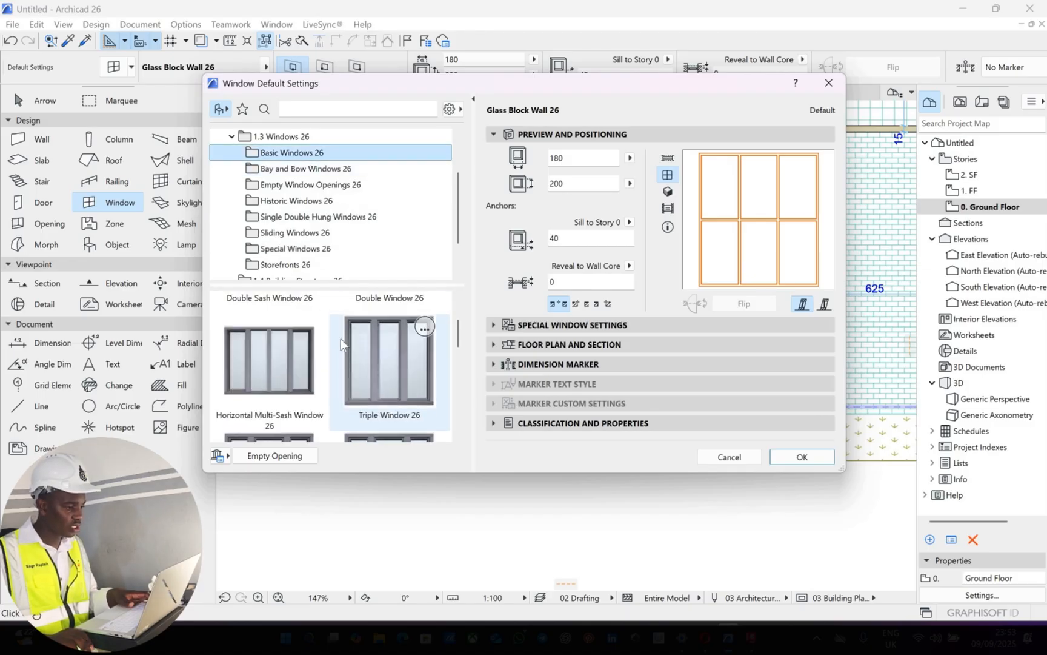
scroll(340, 347, down, 5)
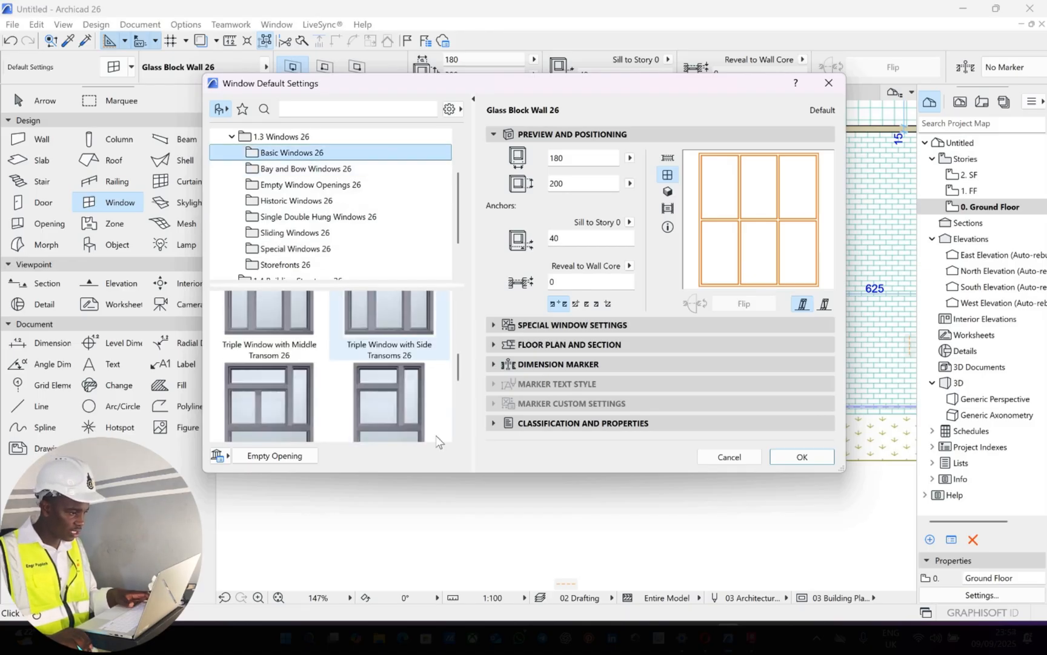
scroll(437, 438, down, 3)
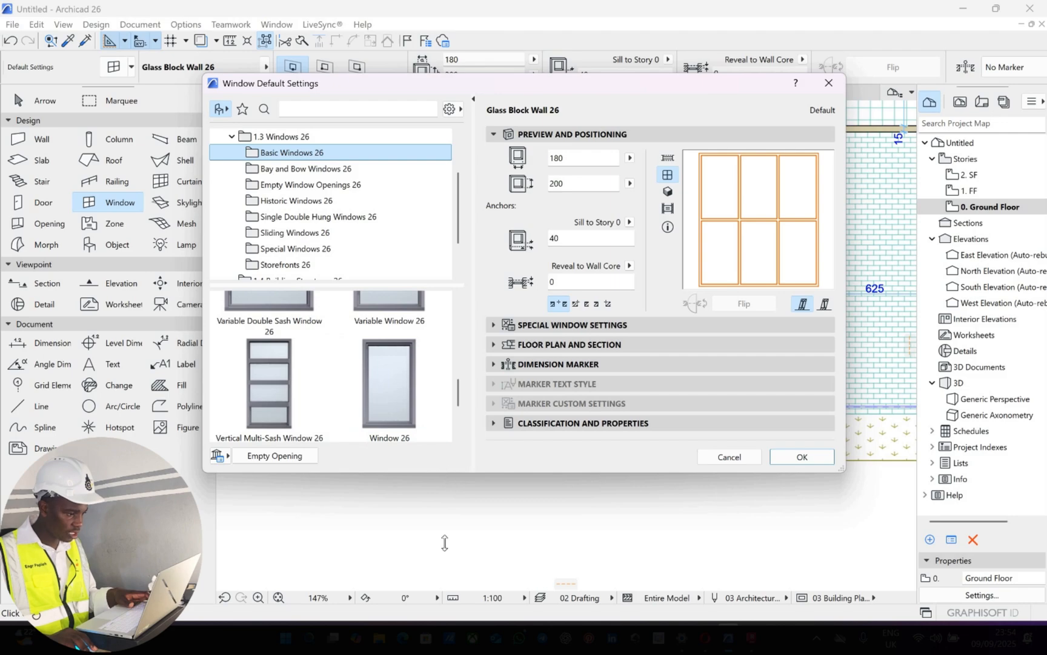
drag(450, 552, 448, 558)
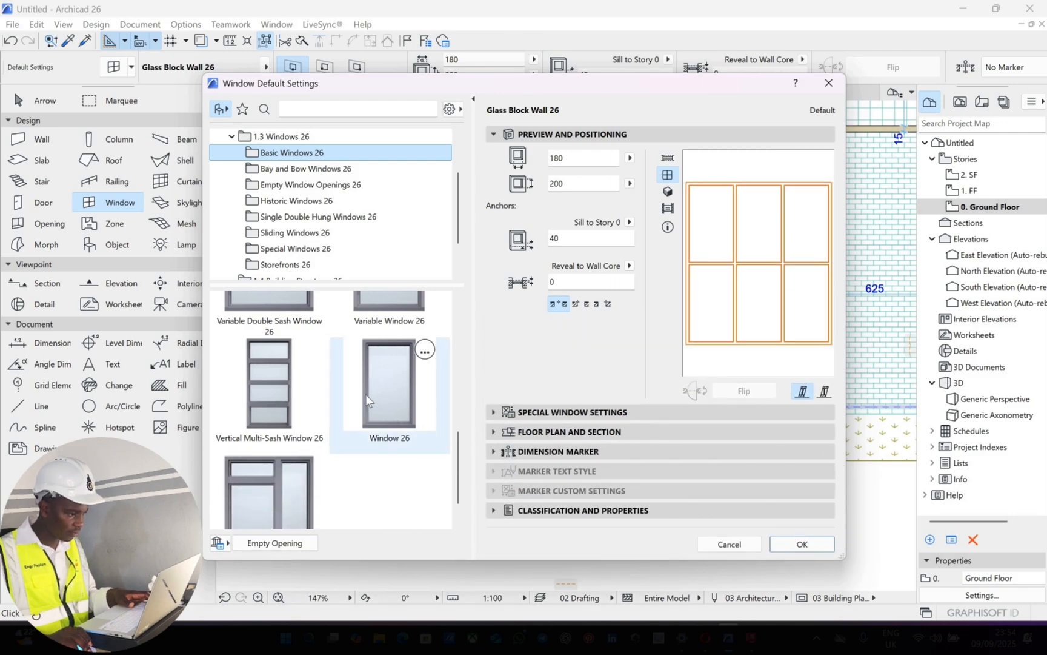
scroll(305, 341, up, 8)
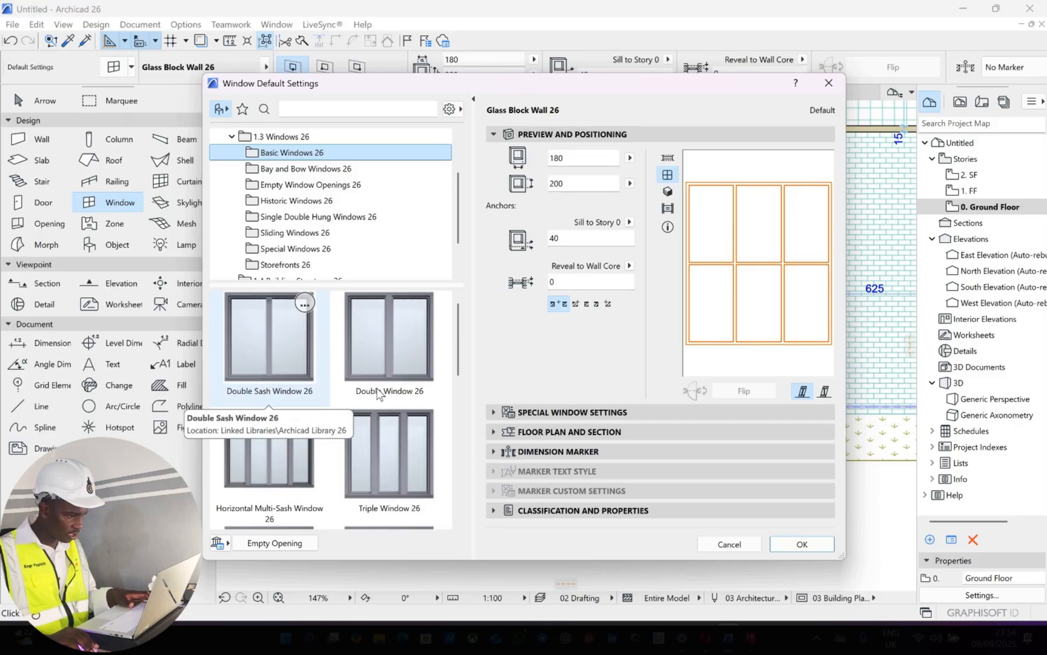
scroll(373, 438, down, 3)
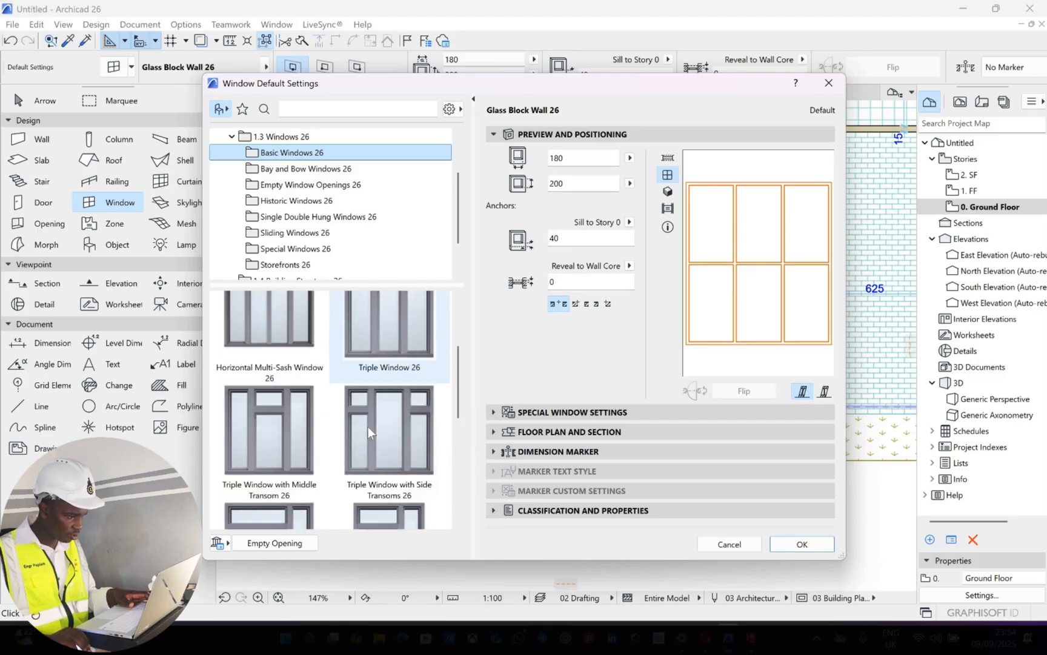
scroll(368, 424, down, 2)
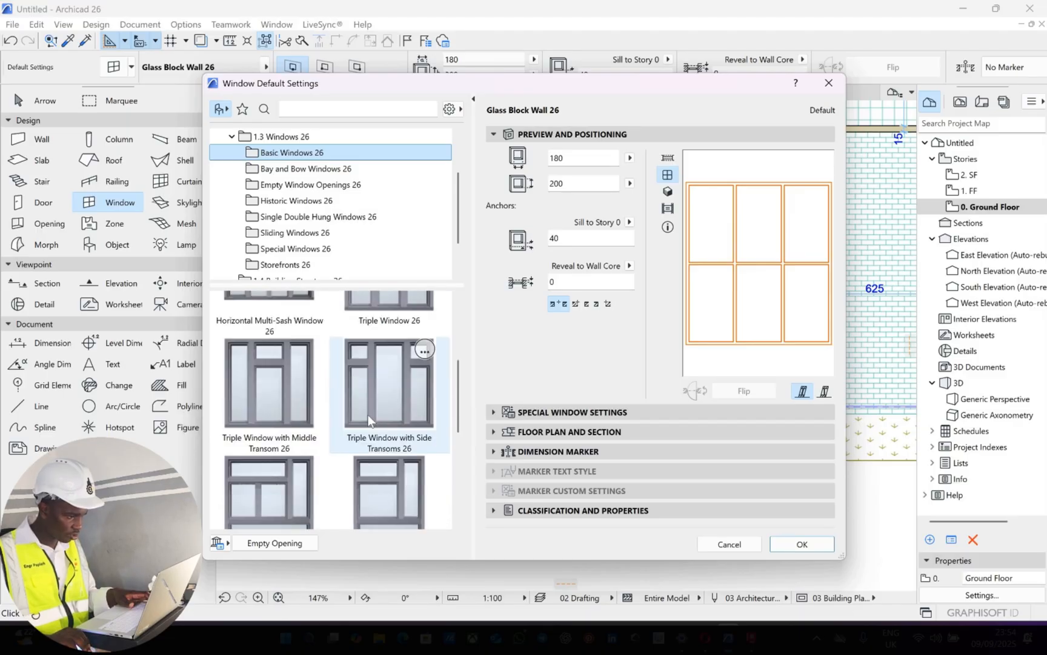
- Choose 2-Sash Sliding Window 26 from Sliding Windows 26 as the default window type
click(343, 168)
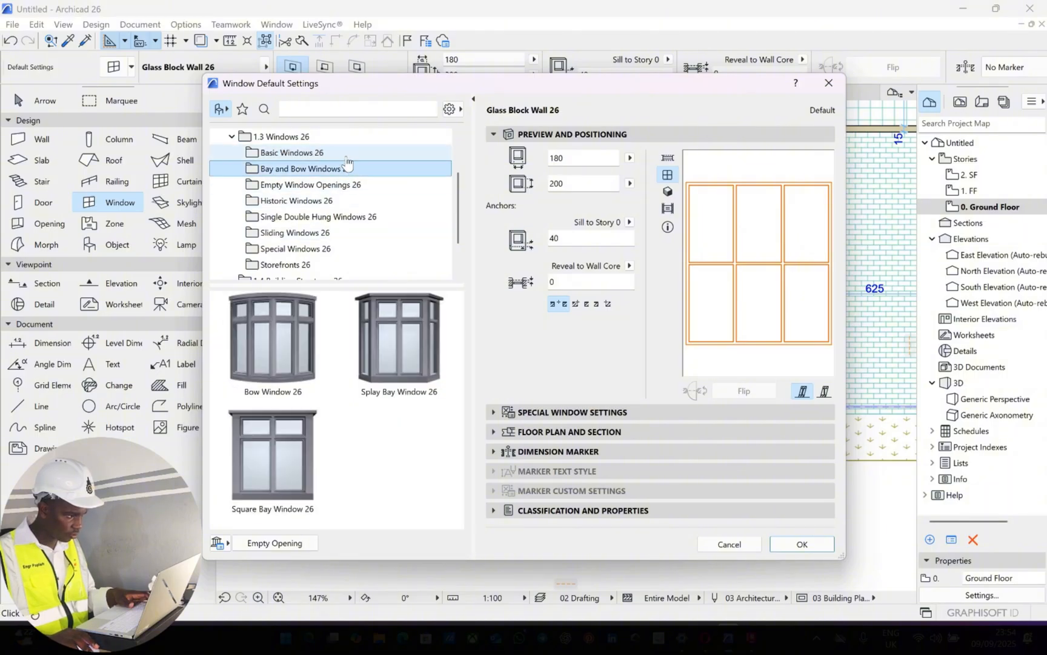
click(296, 232)
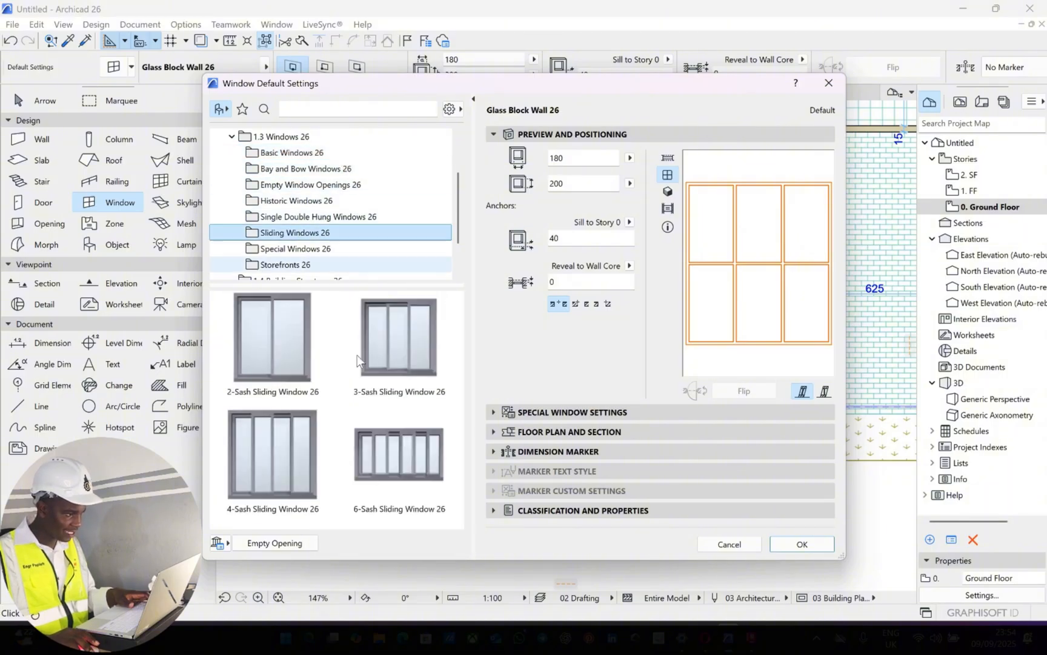
click(300, 347)
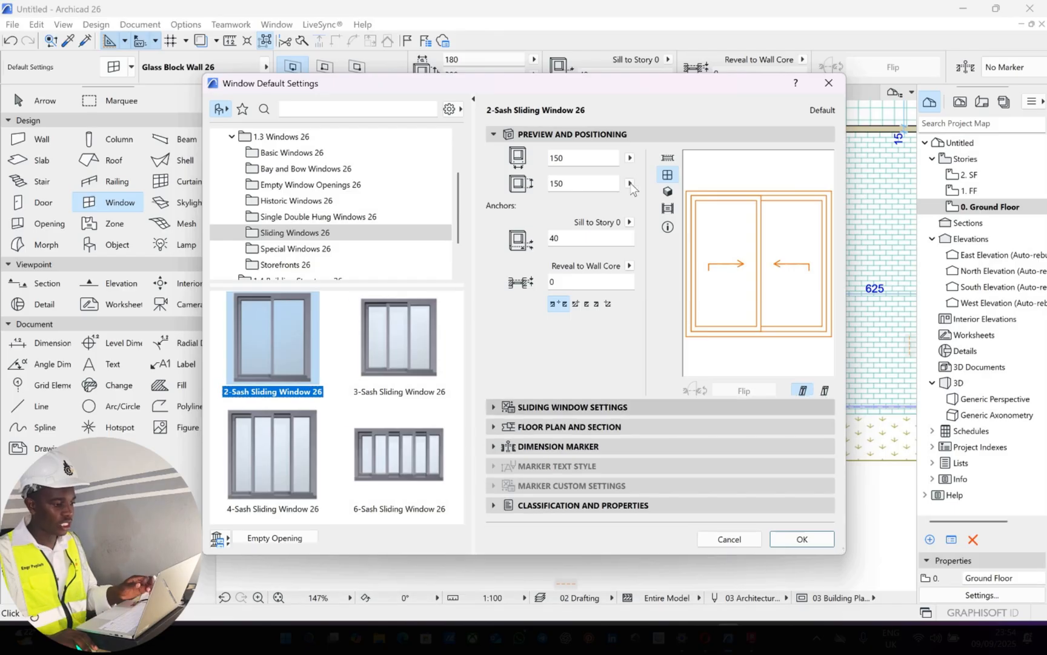
- Go through the sliding window's setting pages from Window Settings and Opening to Wall Closure
click(609, 412)
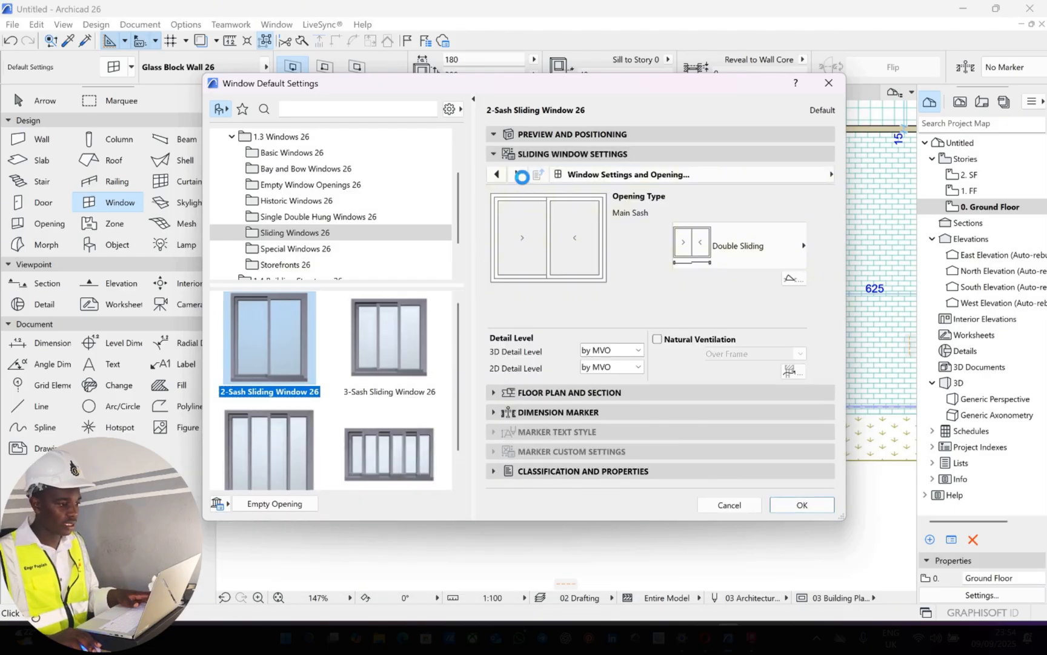
click(517, 175)
click(517, 175)
click(517, 174)
click(517, 175)
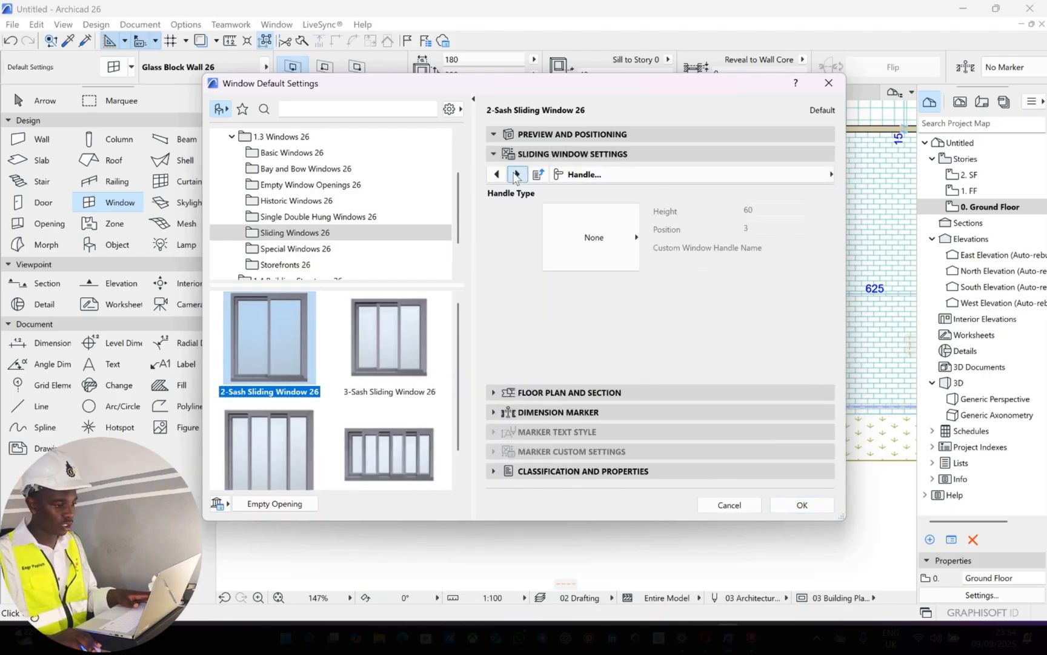
click(516, 176)
click(516, 175)
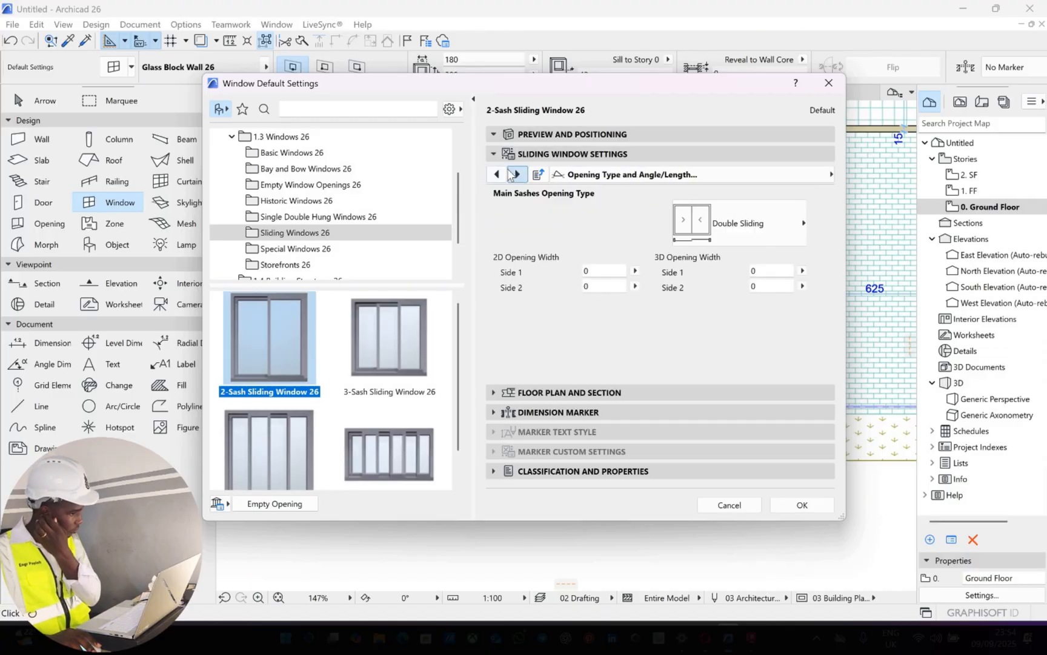
click(517, 175)
click(499, 175)
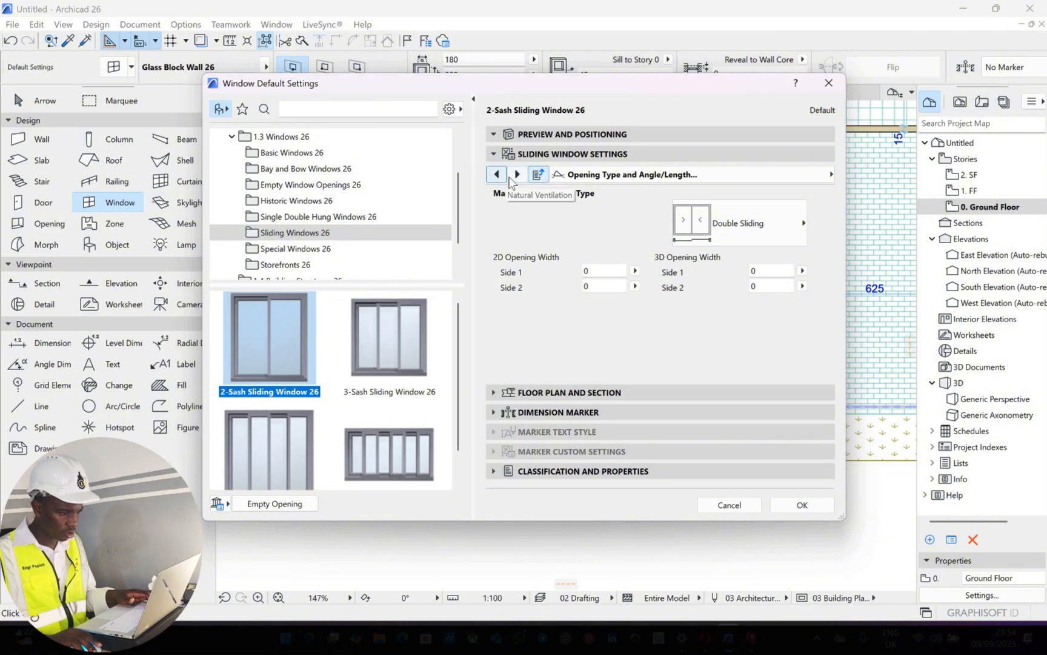
click(507, 176)
click(516, 175)
click(515, 173)
click(515, 174)
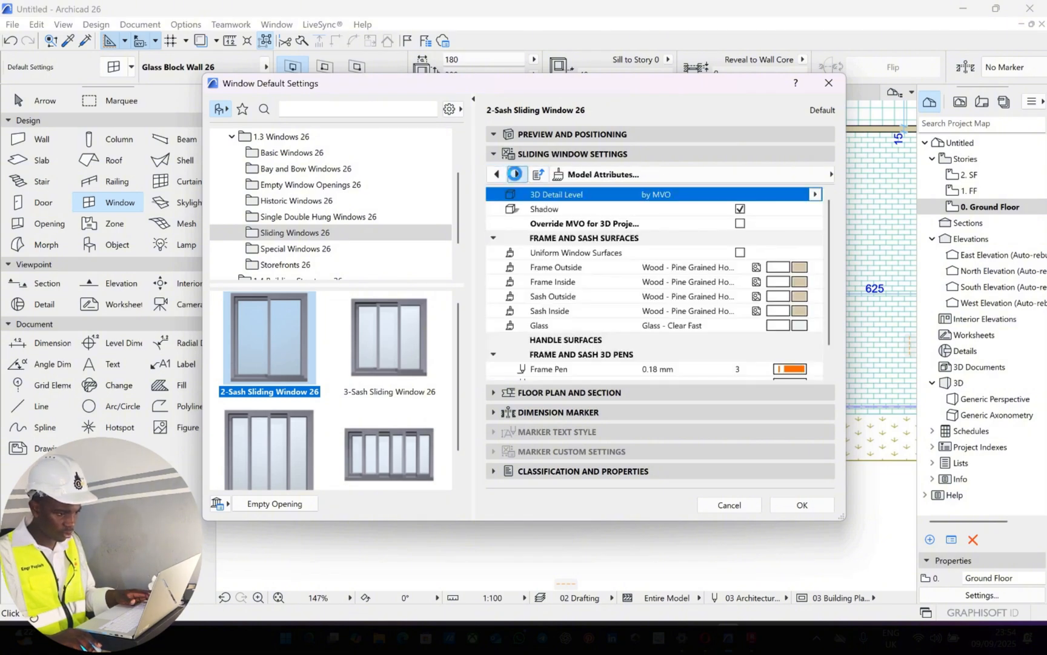
click(516, 175)
click(517, 174)
click(516, 174)
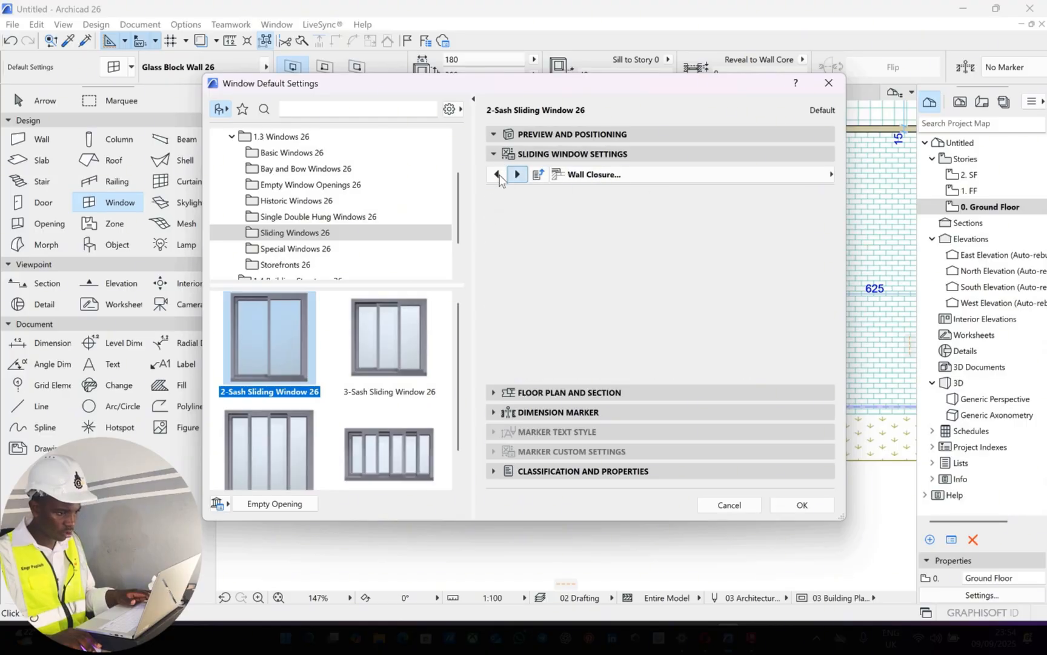
- Go back through the sliding window's setting pages from Wall Closure to Window Settings and Opening
click(498, 175)
click(498, 175)
click(498, 175)
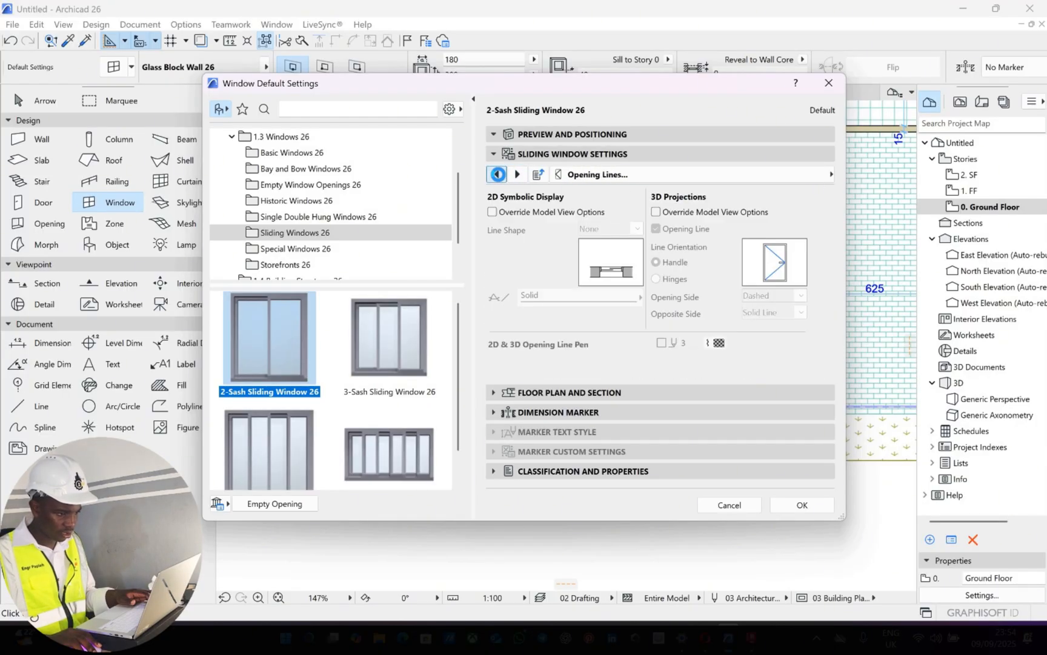
click(498, 175)
click(497, 175)
click(497, 175)
click(497, 174)
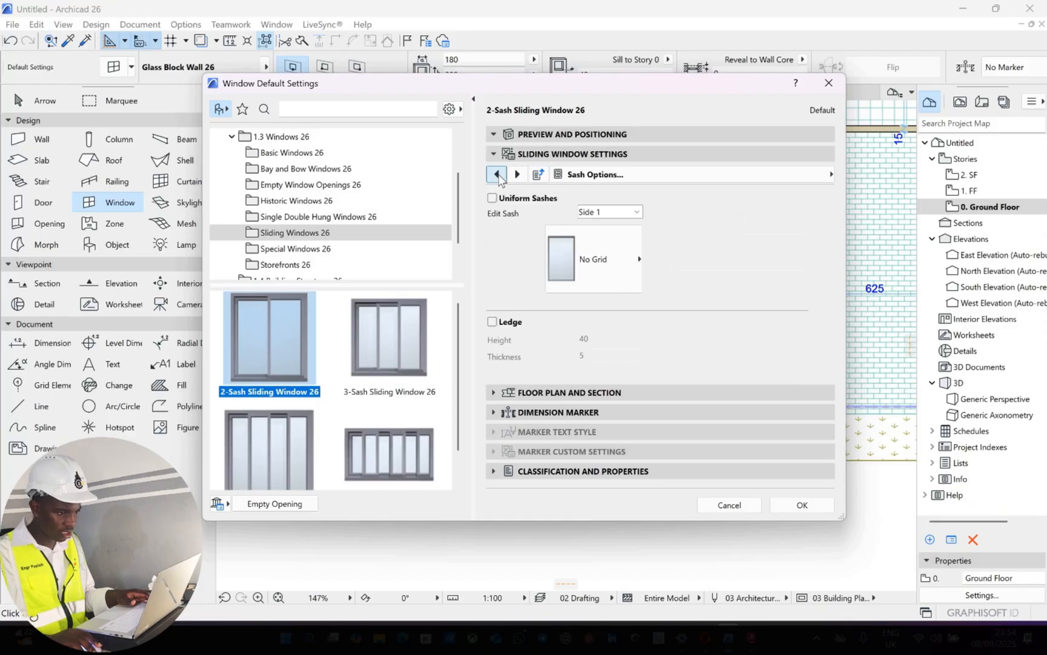
click(498, 174)
click(498, 175)
click(498, 175)
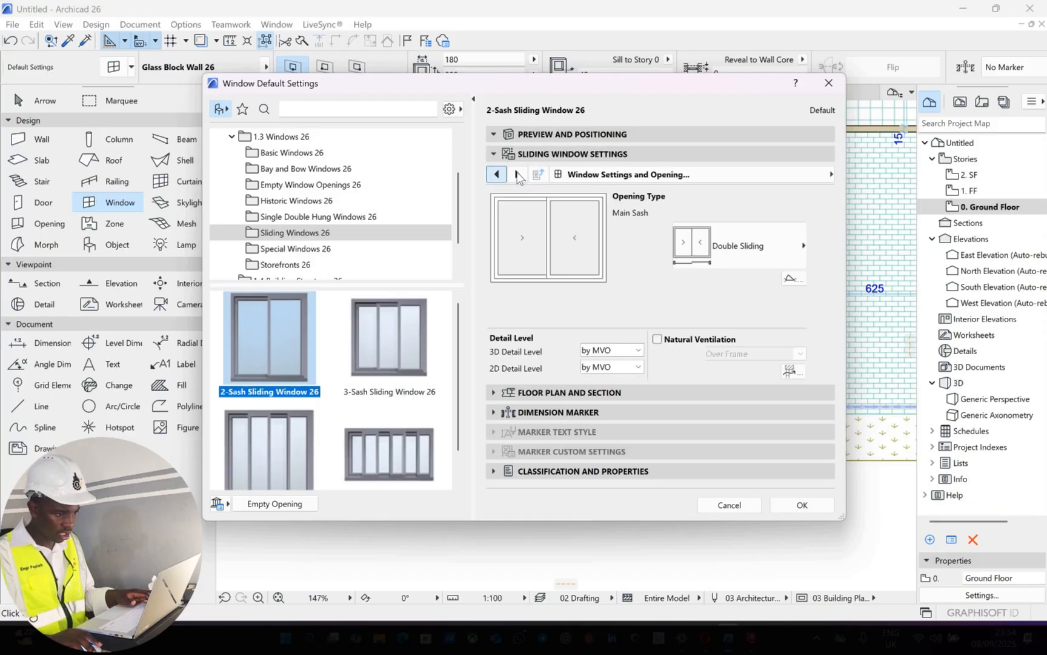
click(497, 174)
- Set the handle type of the default 2-Sash Sliding Window to Knob 2
click(517, 175)
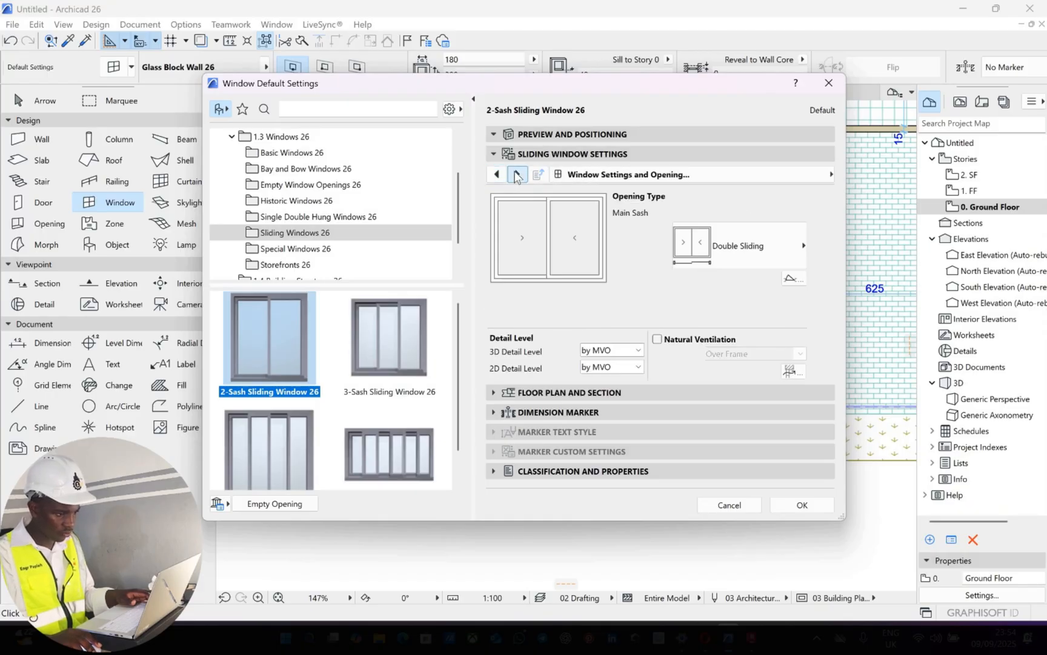
click(517, 175)
click(517, 176)
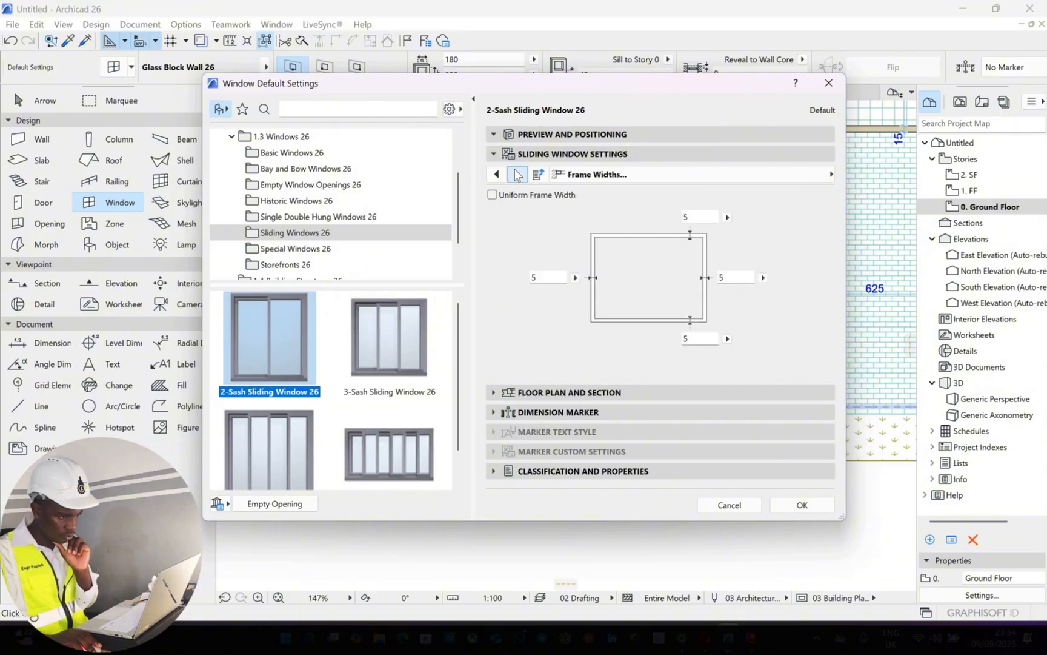
click(517, 175)
click(517, 175)
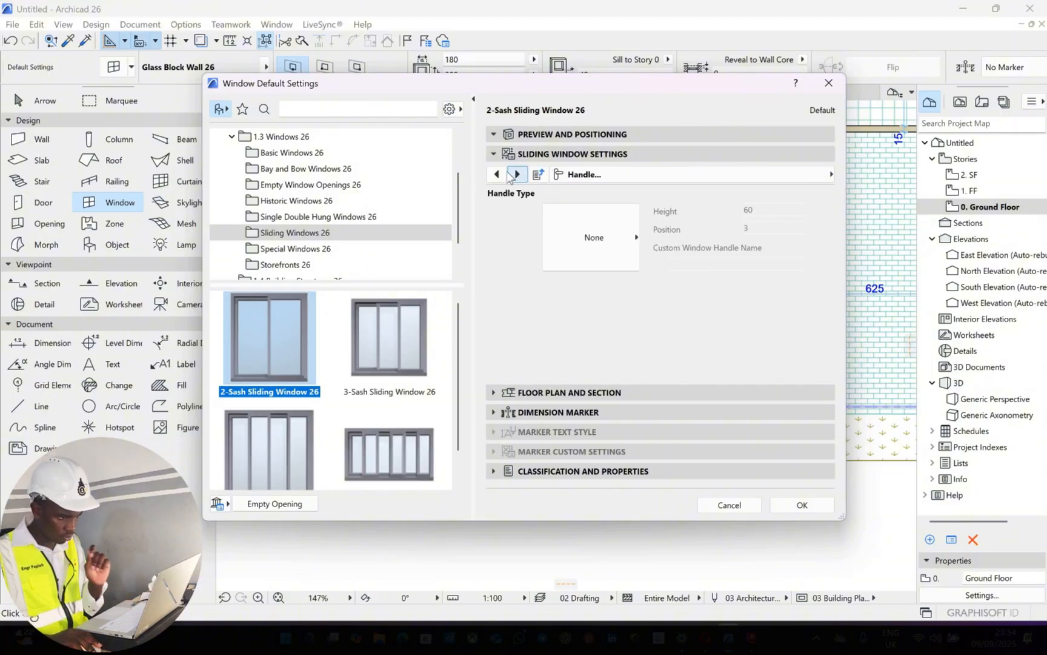
click(517, 175)
click(497, 174)
click(625, 241)
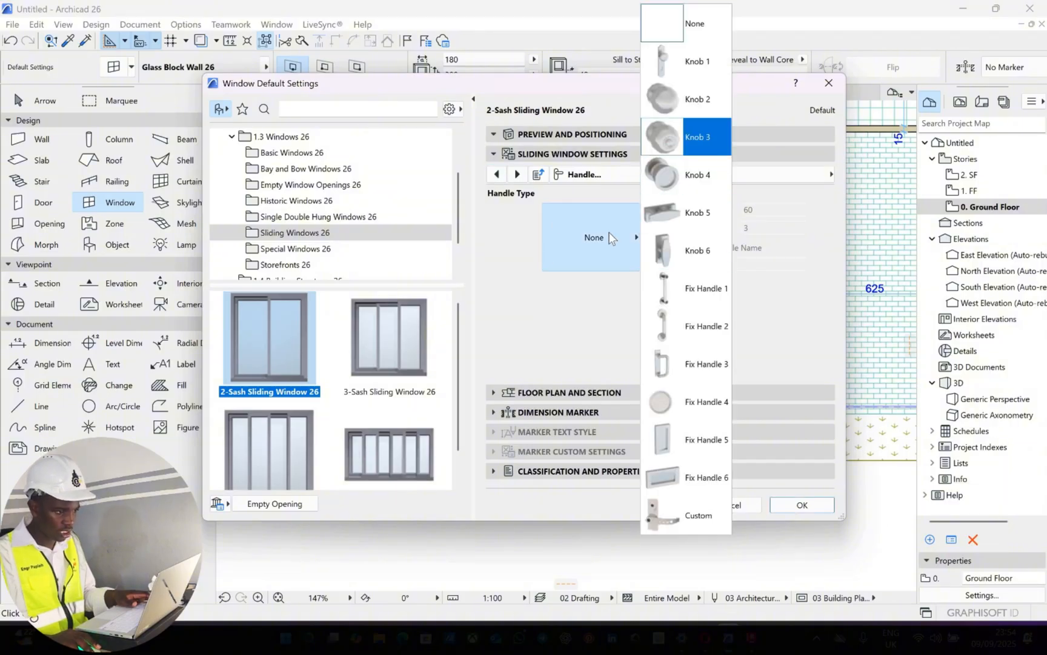
click(696, 102)
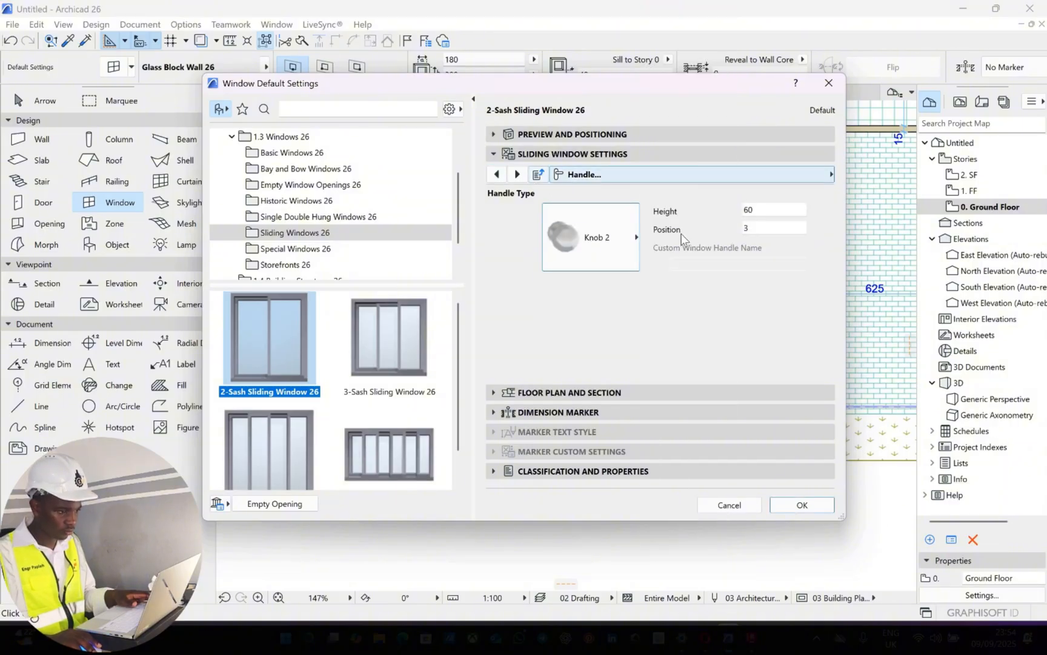
- Set the main sashes' 3D opening width for Side 1 to 50 and accept the window default settings
click(517, 174)
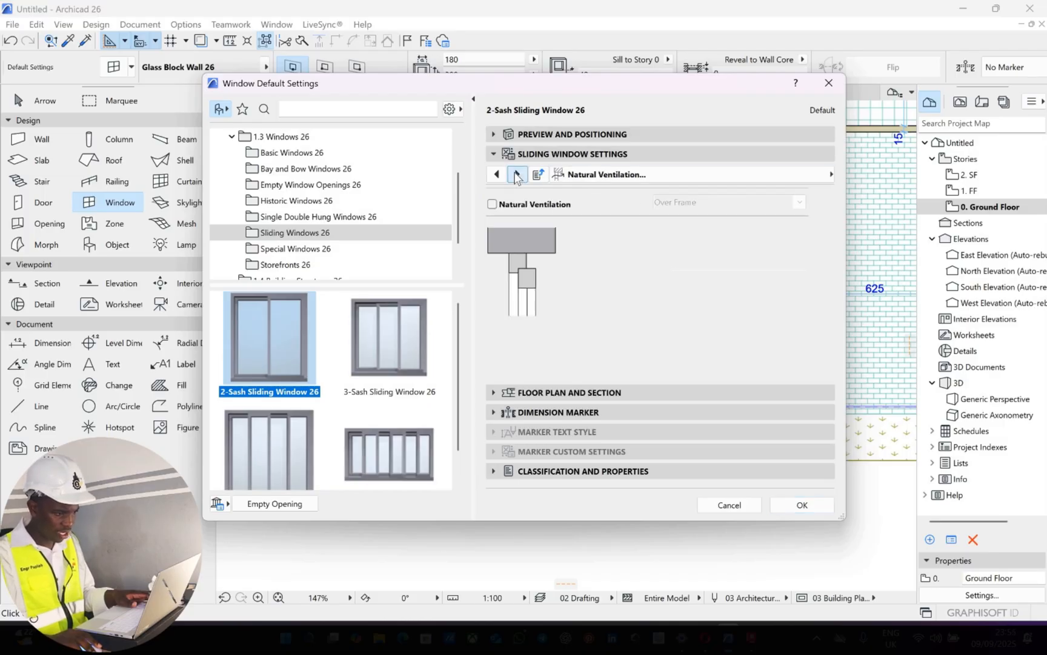
click(517, 175)
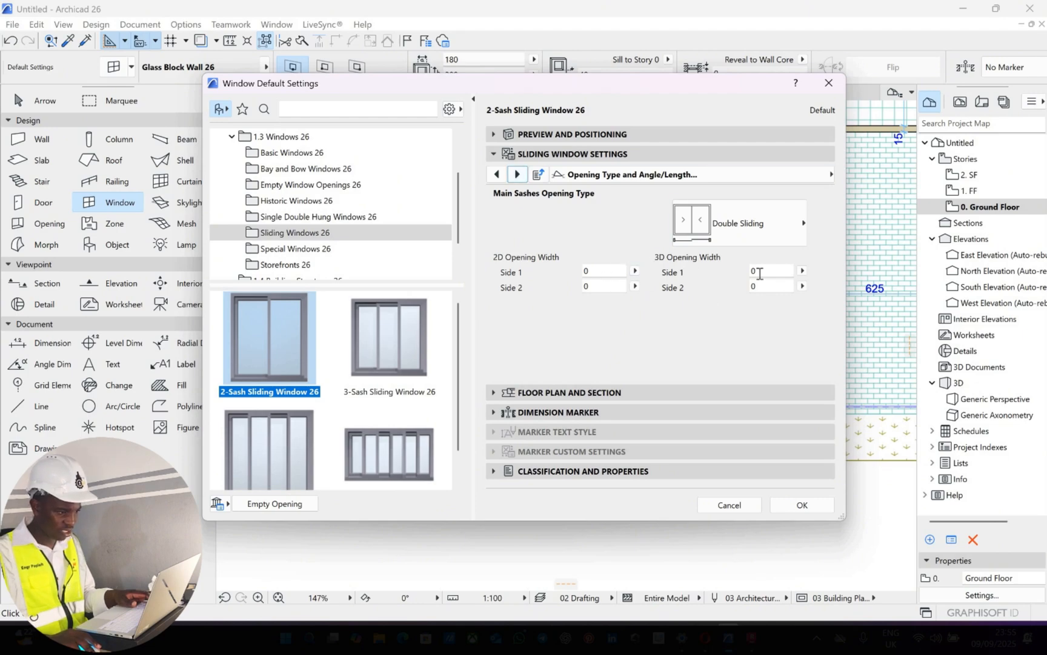
click(699, 271)
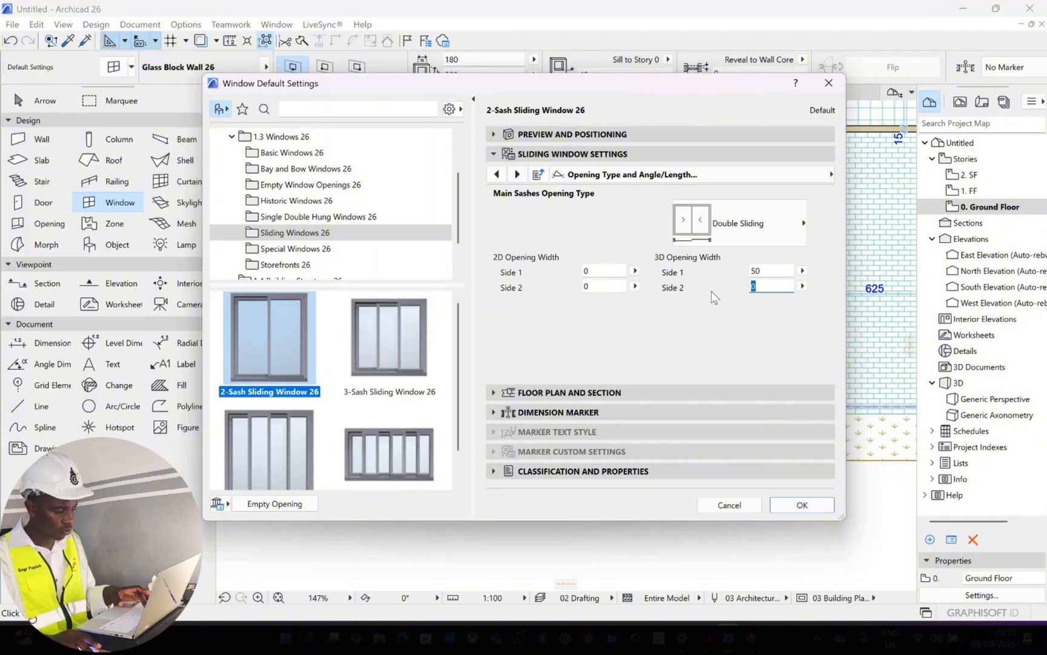
click(779, 508)
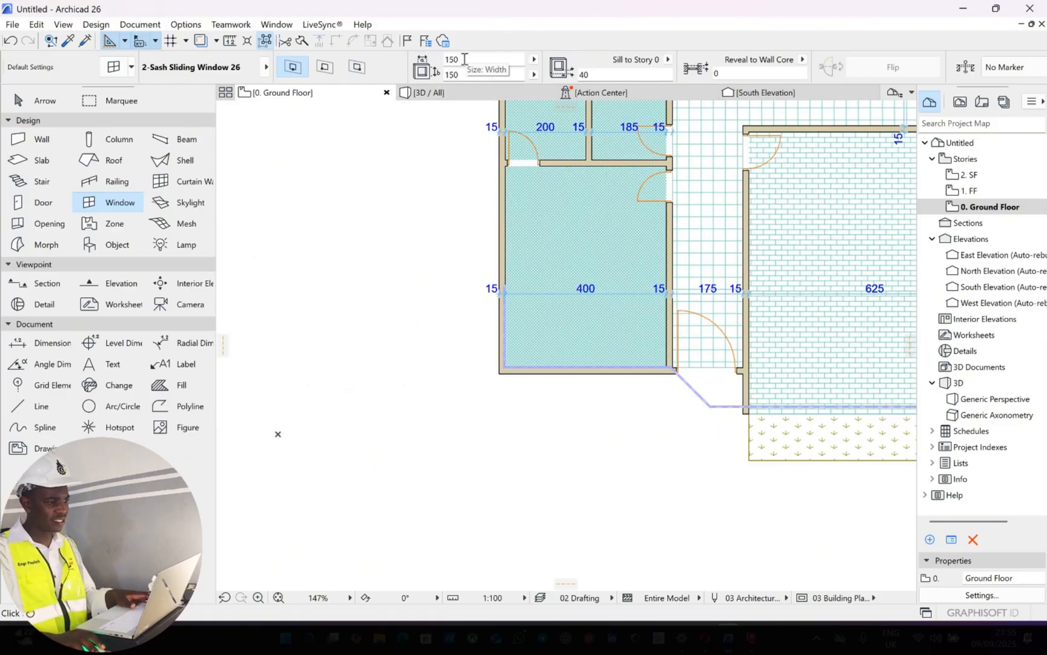
- Set the height of the default 2-Sash Sliding Window to 120
click(461, 60)
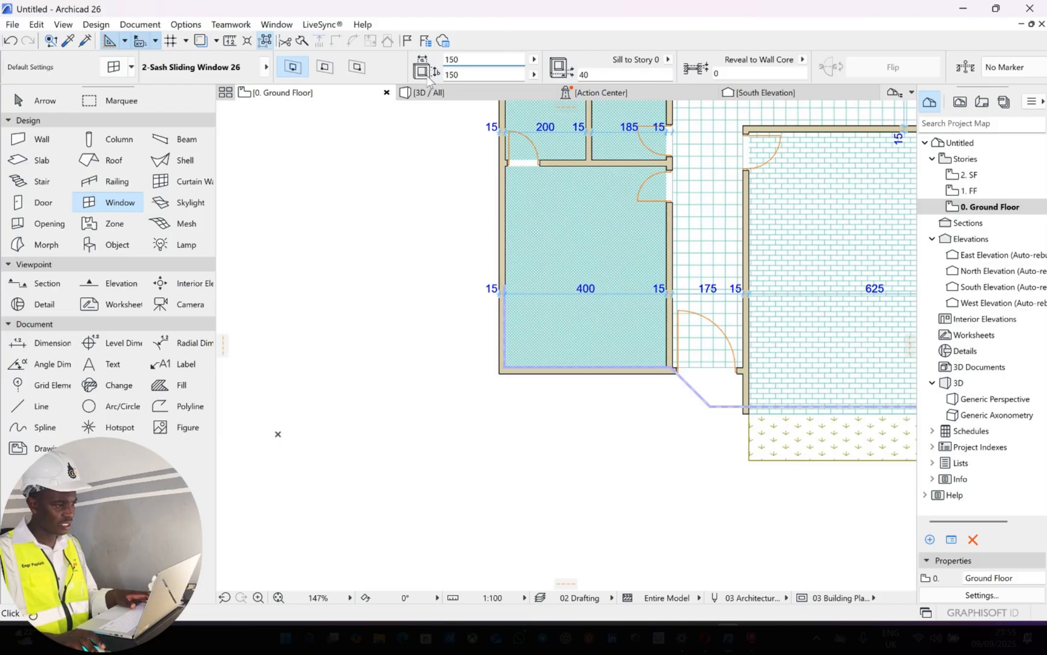
key(Tab)
text(12)
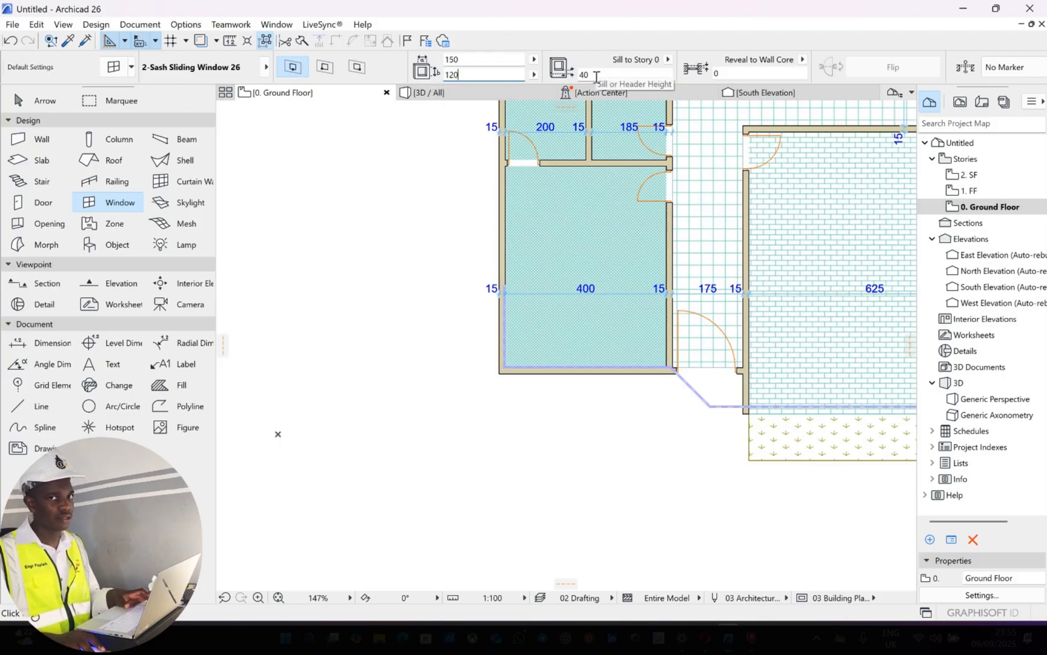
key(Tab)
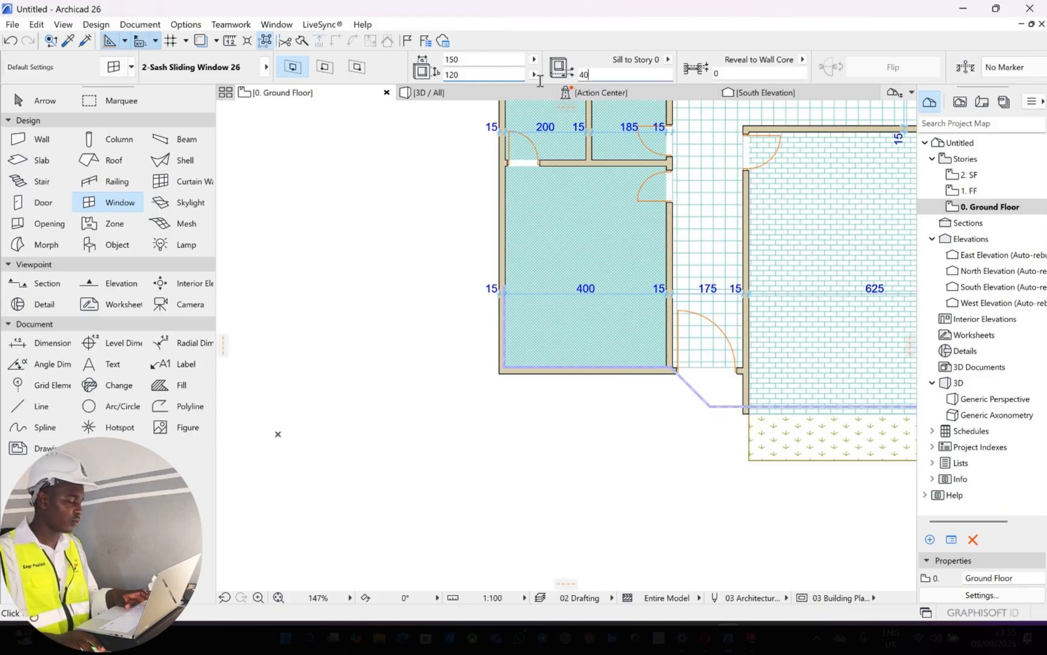